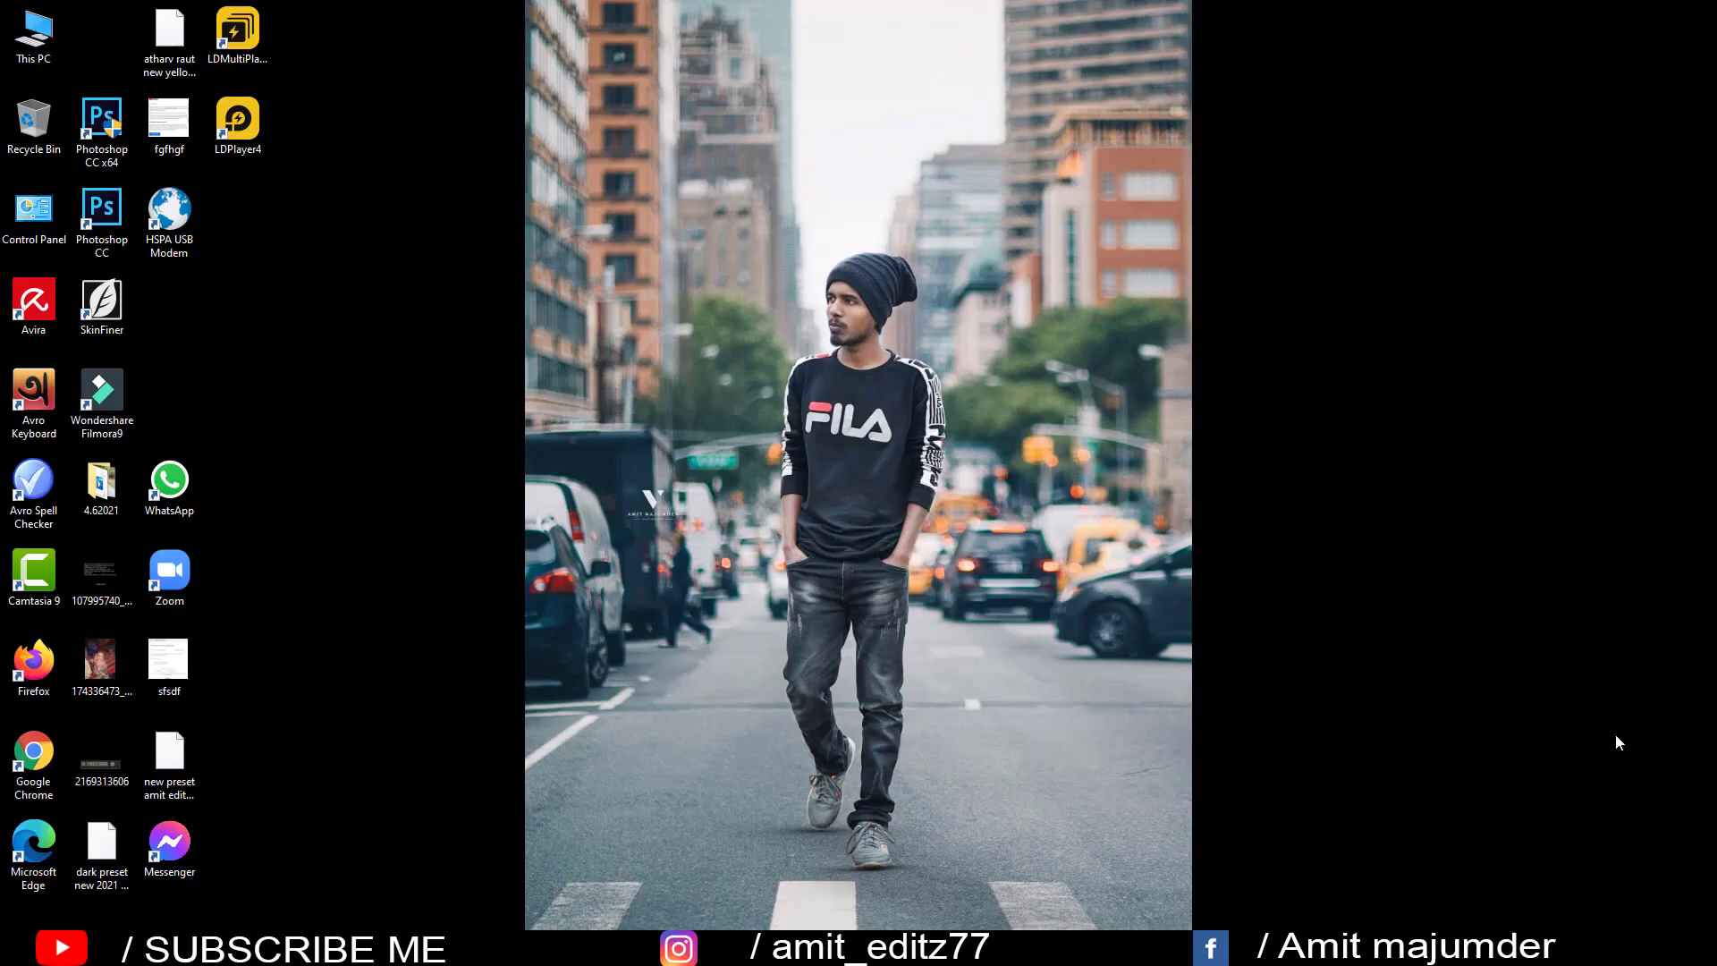
- Refresh the desktop and duplicate the Background layer as Background copy
right_click(788, 394)
left_click(855, 476)
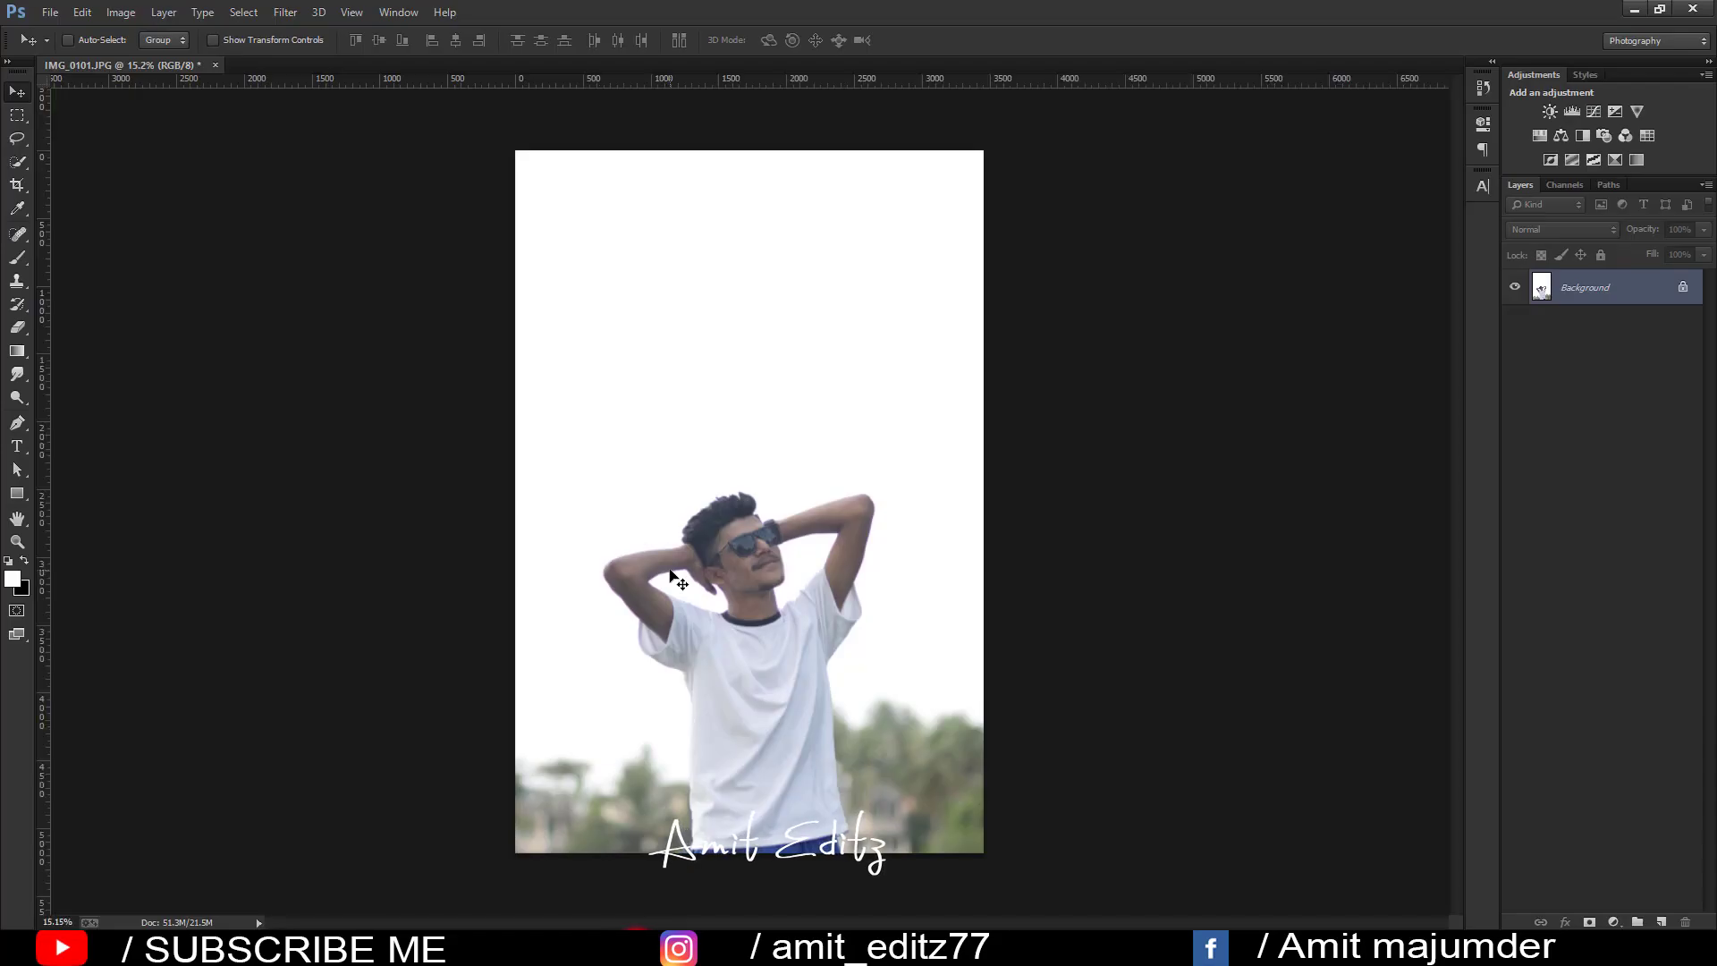
mouse_move(1573, 286)
left_mouse_down()
mouse_move(1631, 920)
mouse_move(1660, 921)
left_mouse_up()
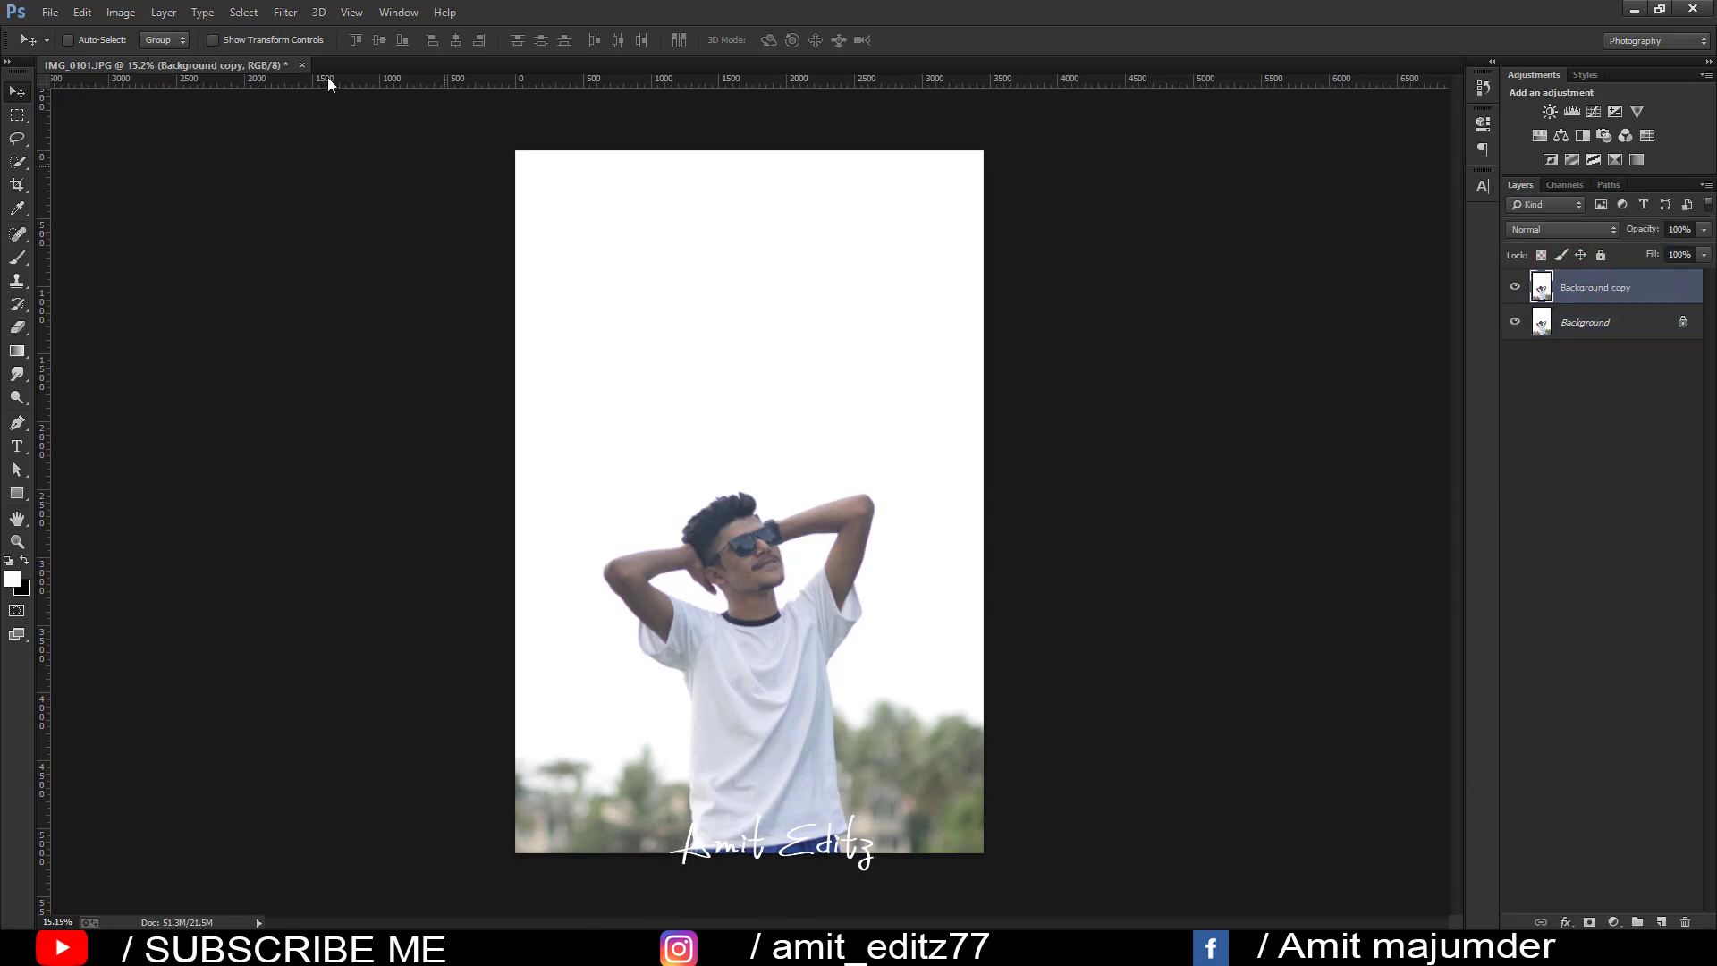
- Apply Noiseware Professional noise reduction at default settings to the Background copy layer
left_click(268, 14)
left_click(613, 454)
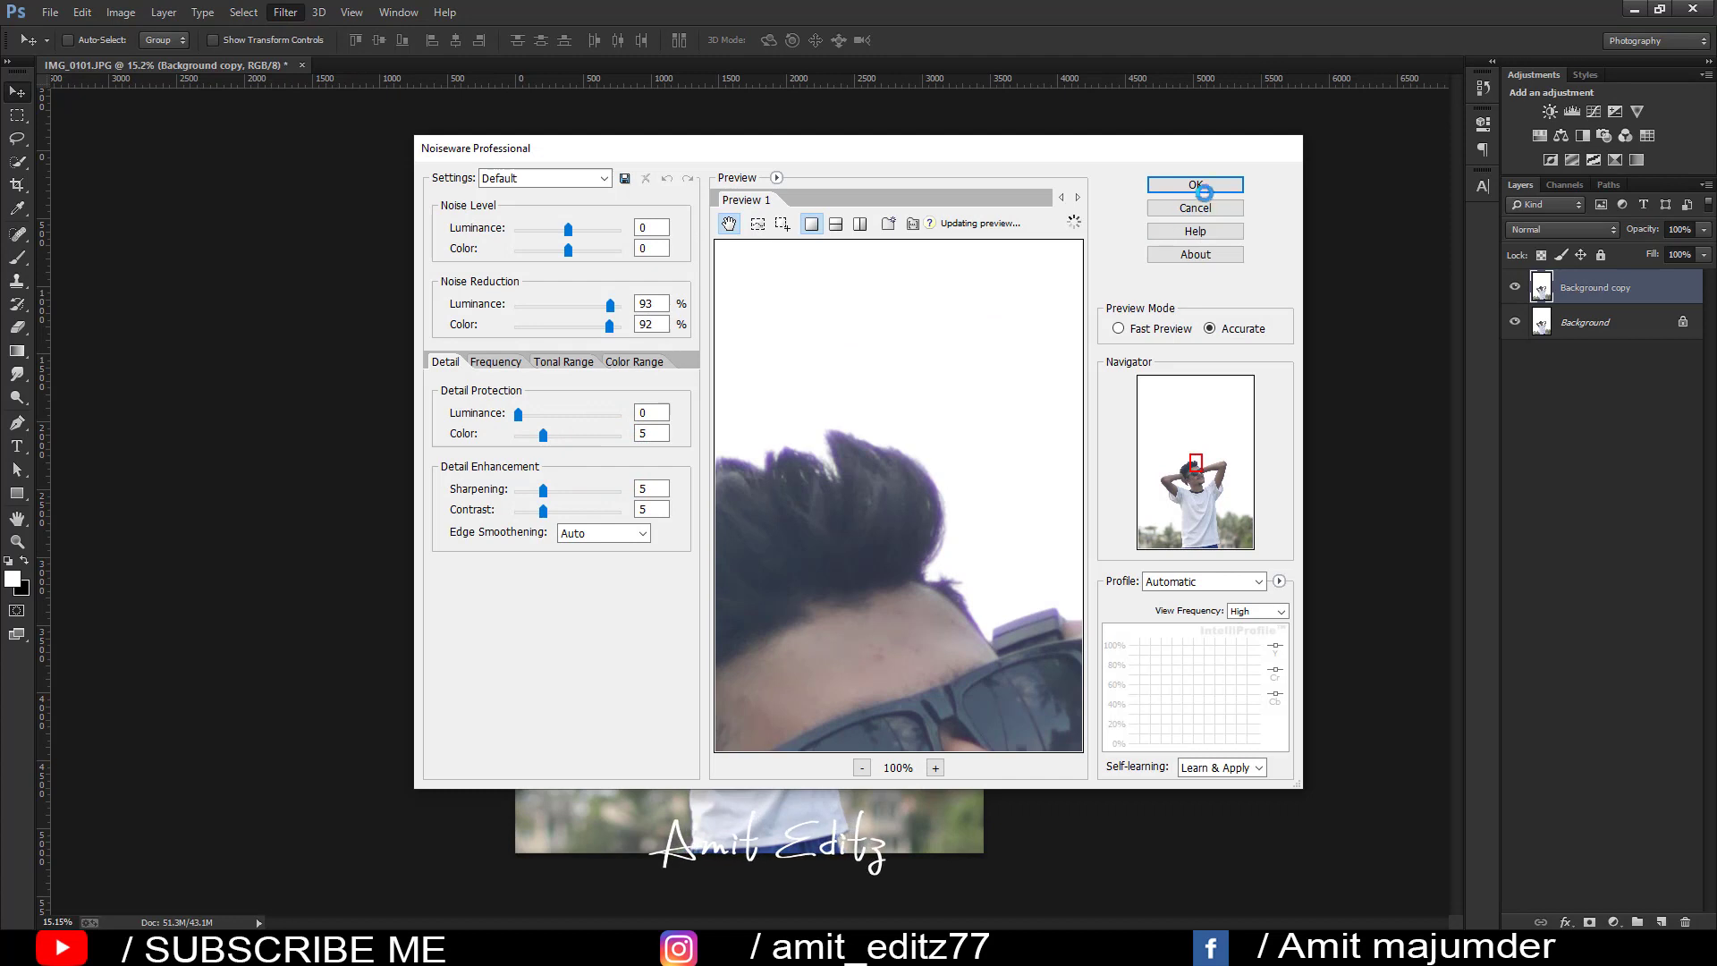
left_click(1204, 185)
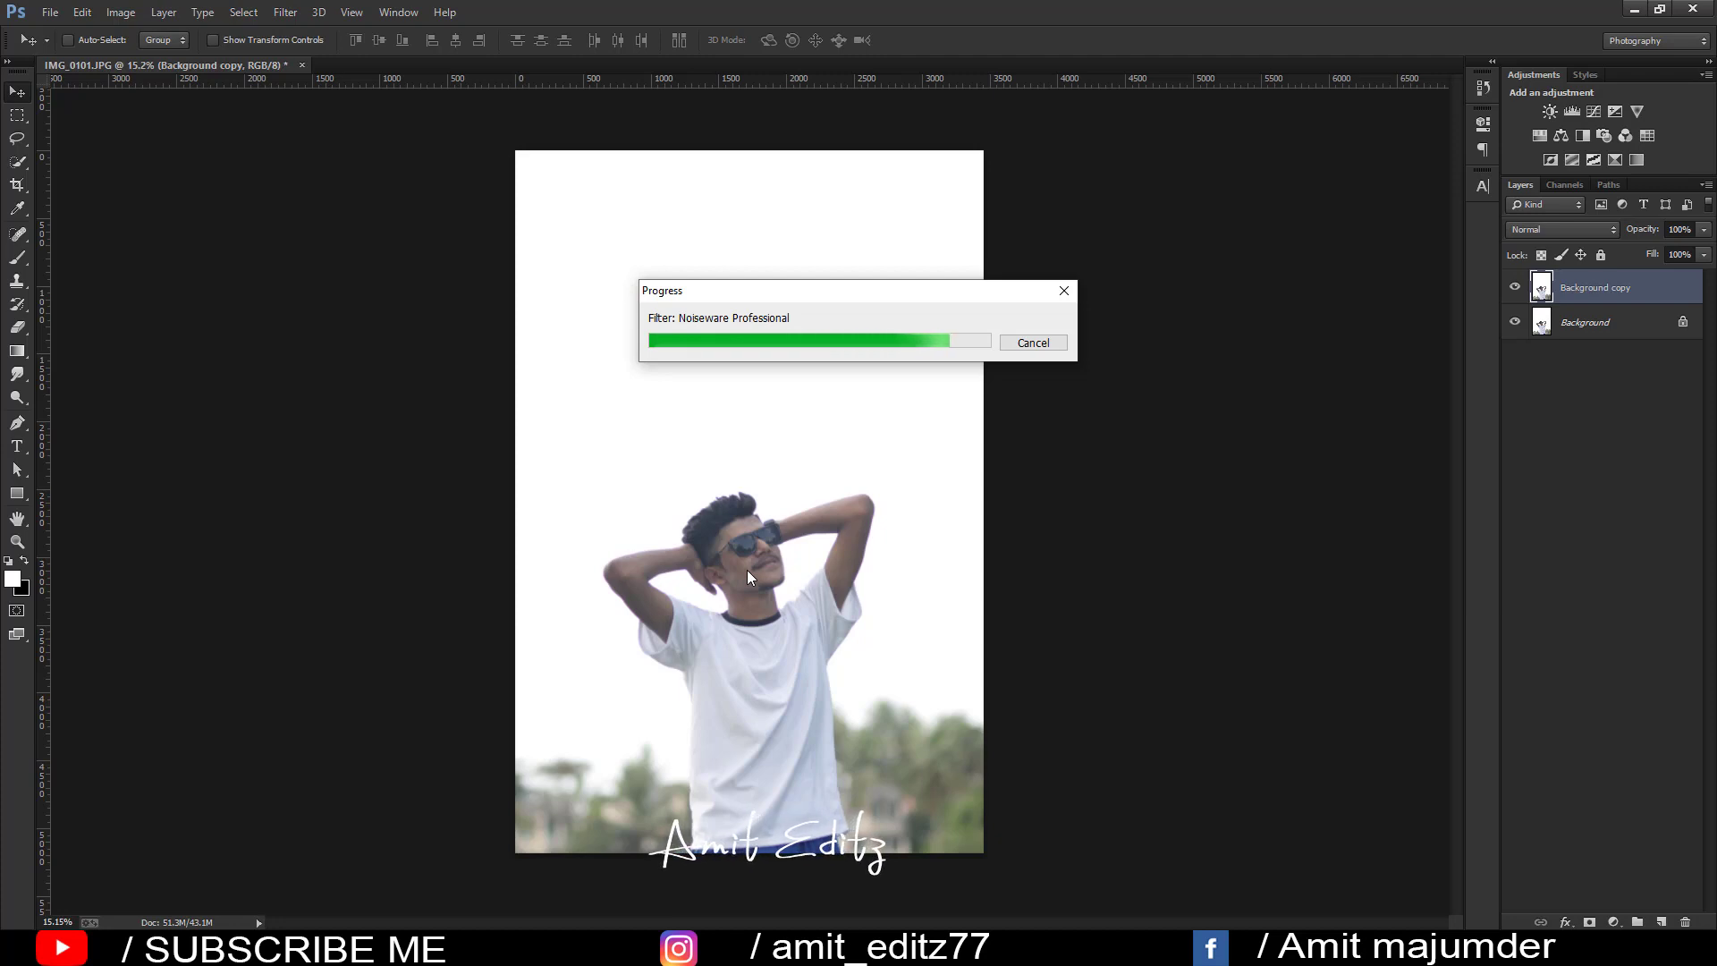
scroll(750, 567, "up", 5)
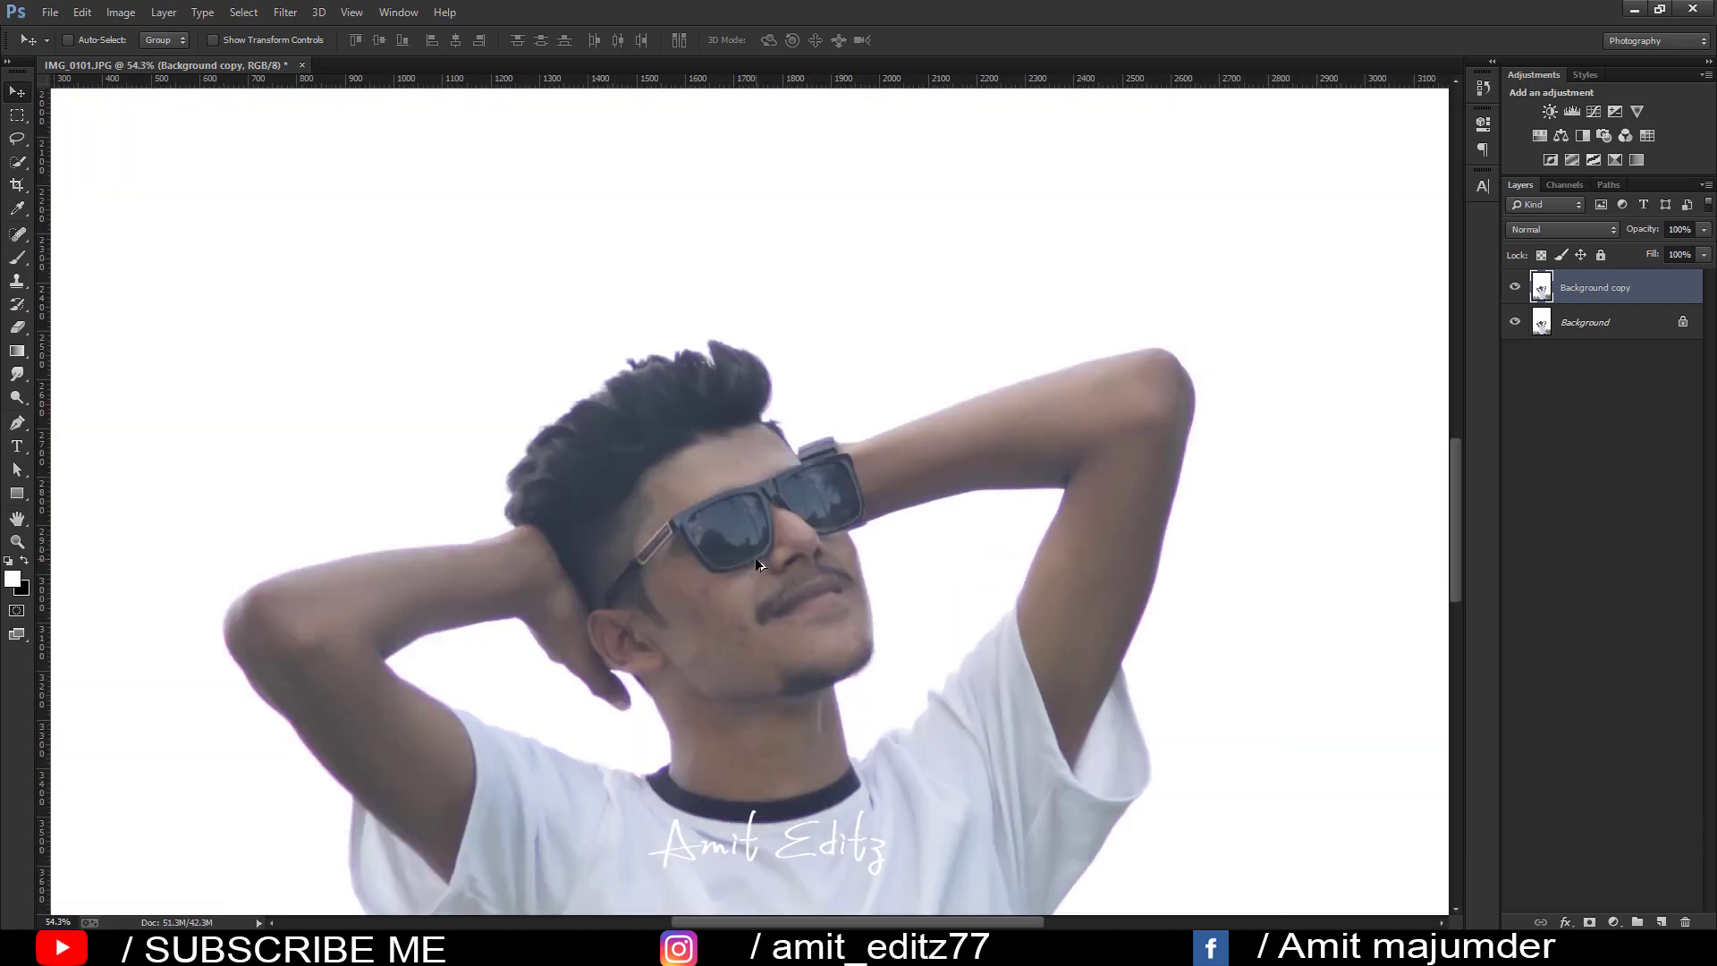
scroll(755, 556, "down", 4)
scroll(758, 565, "down", 1)
scroll(758, 565, "down", 1)
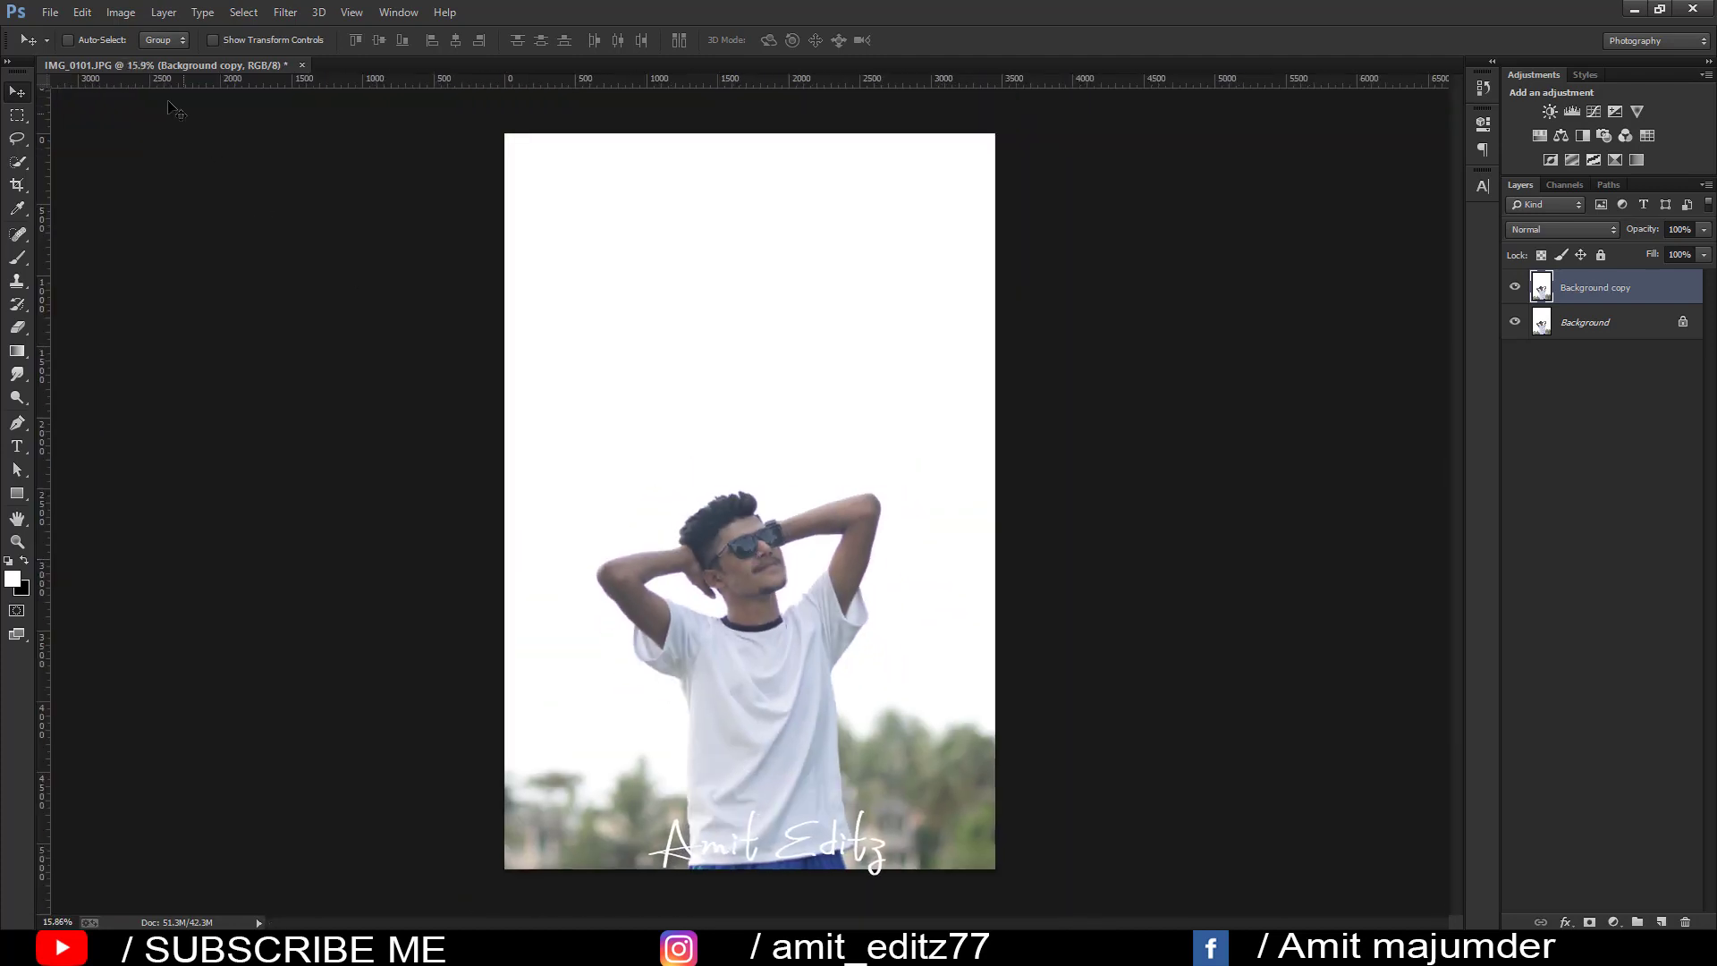
left_click(51, 12)
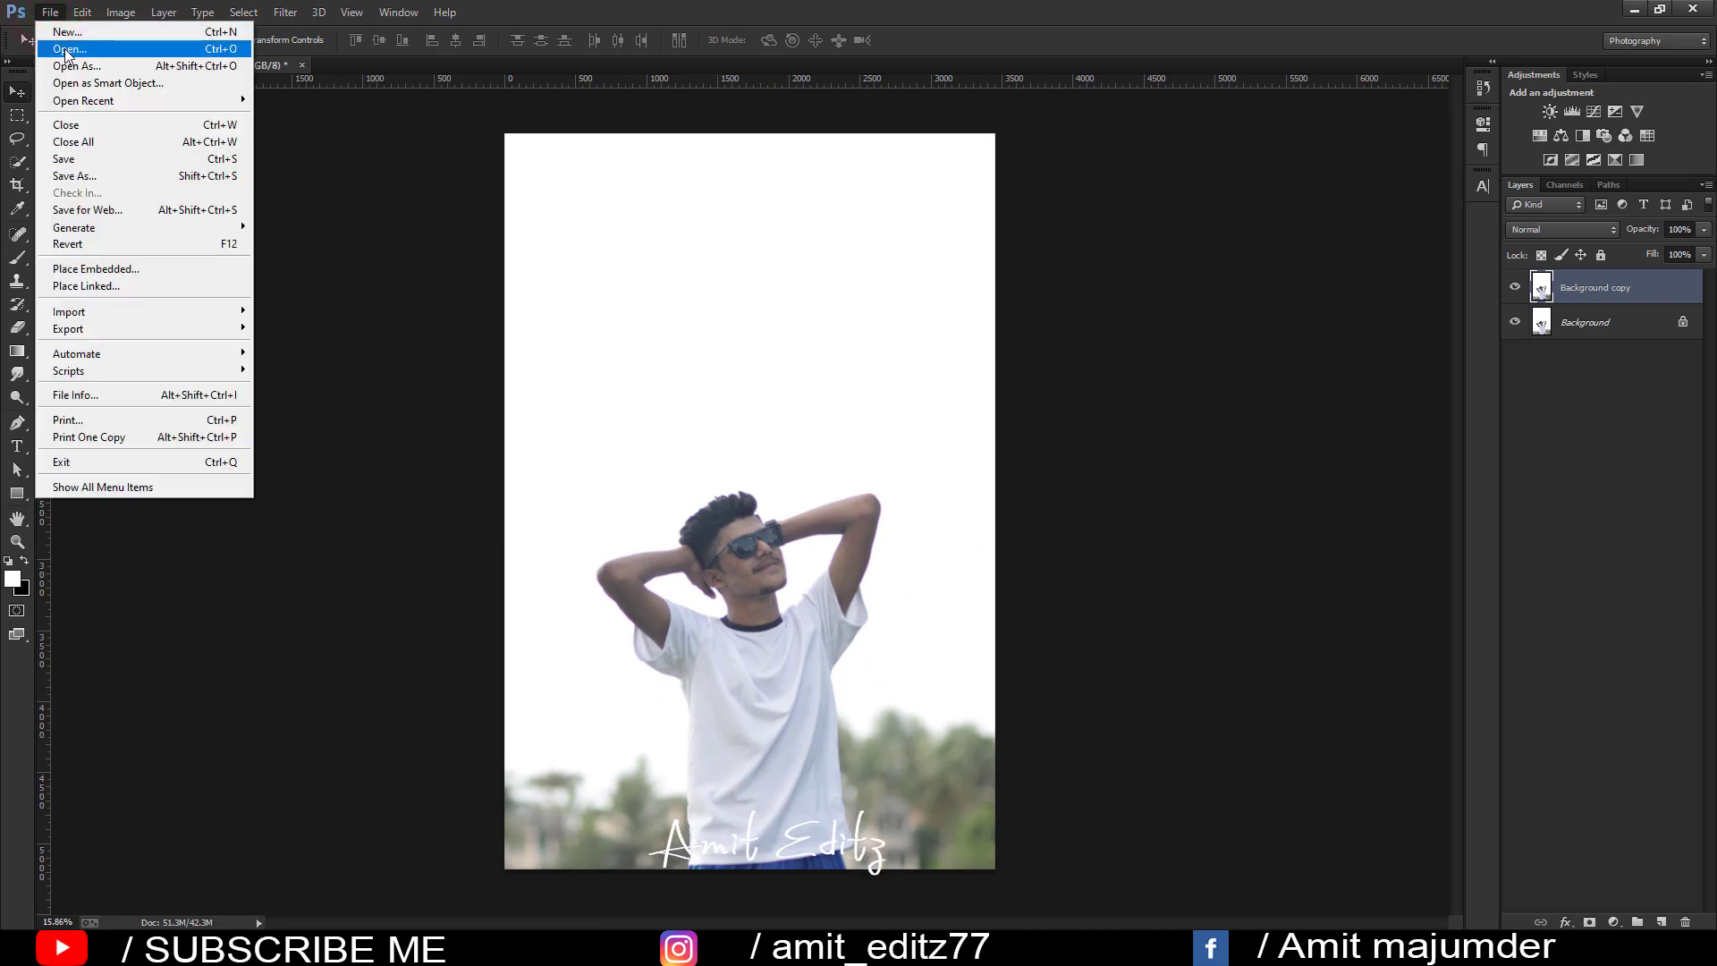
left_click(66, 49)
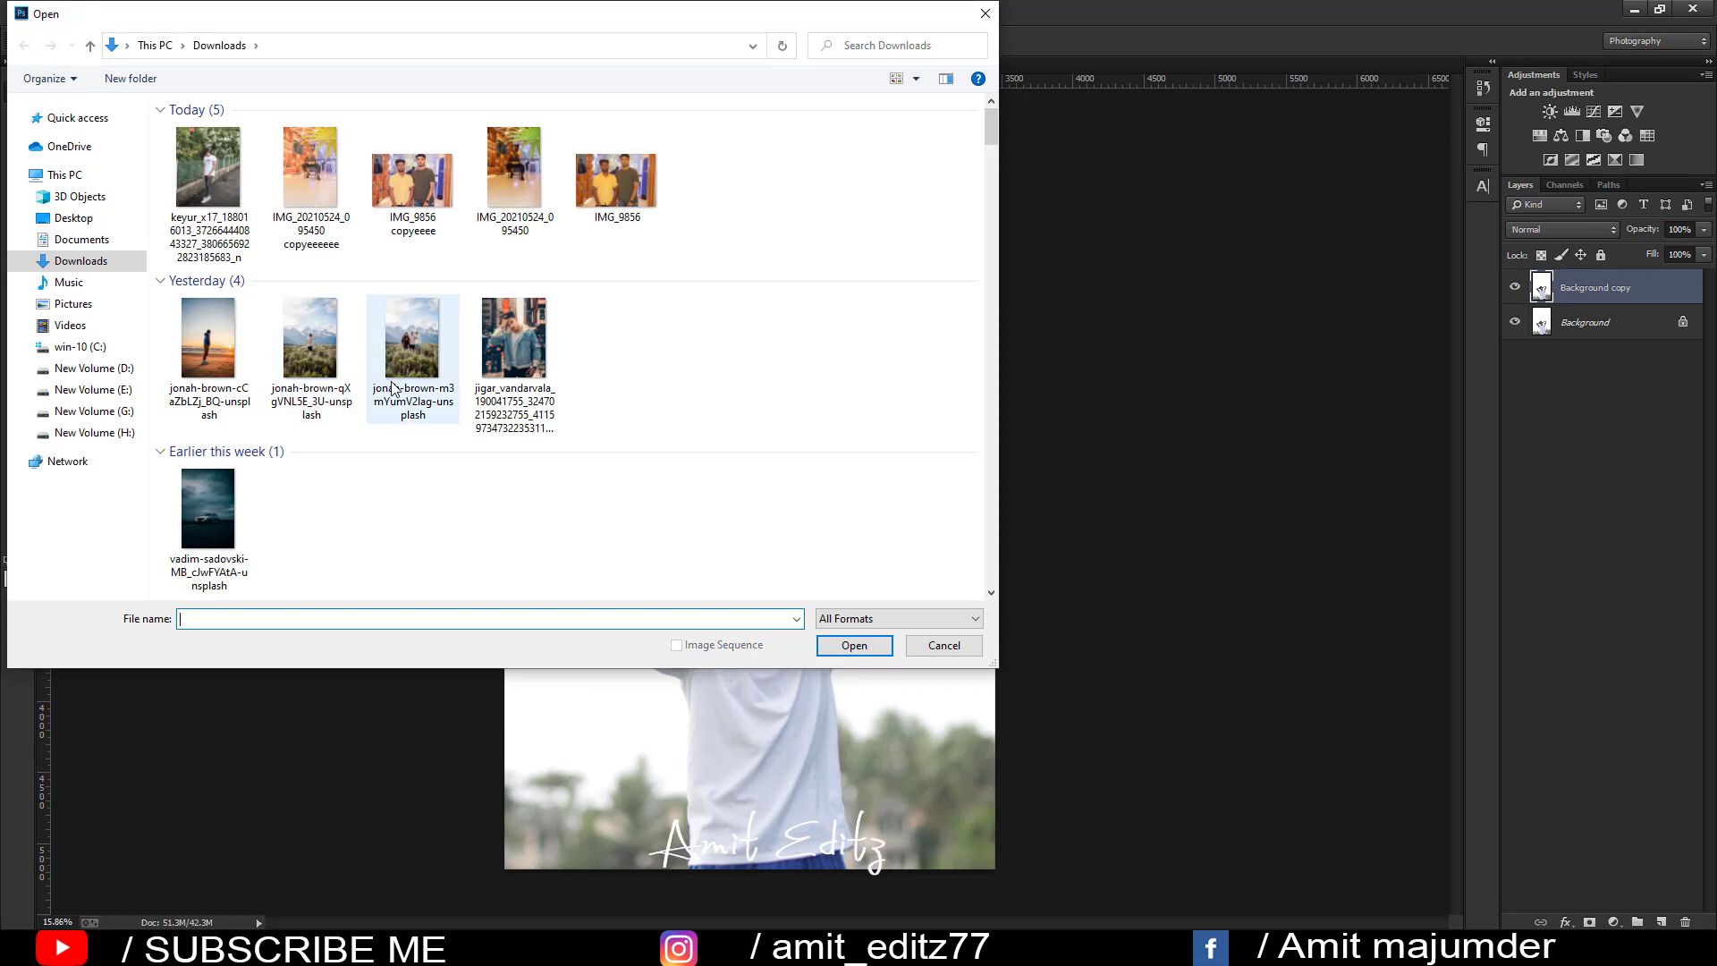
scroll(358, 350, "down", 5)
scroll(357, 351, "up", 2)
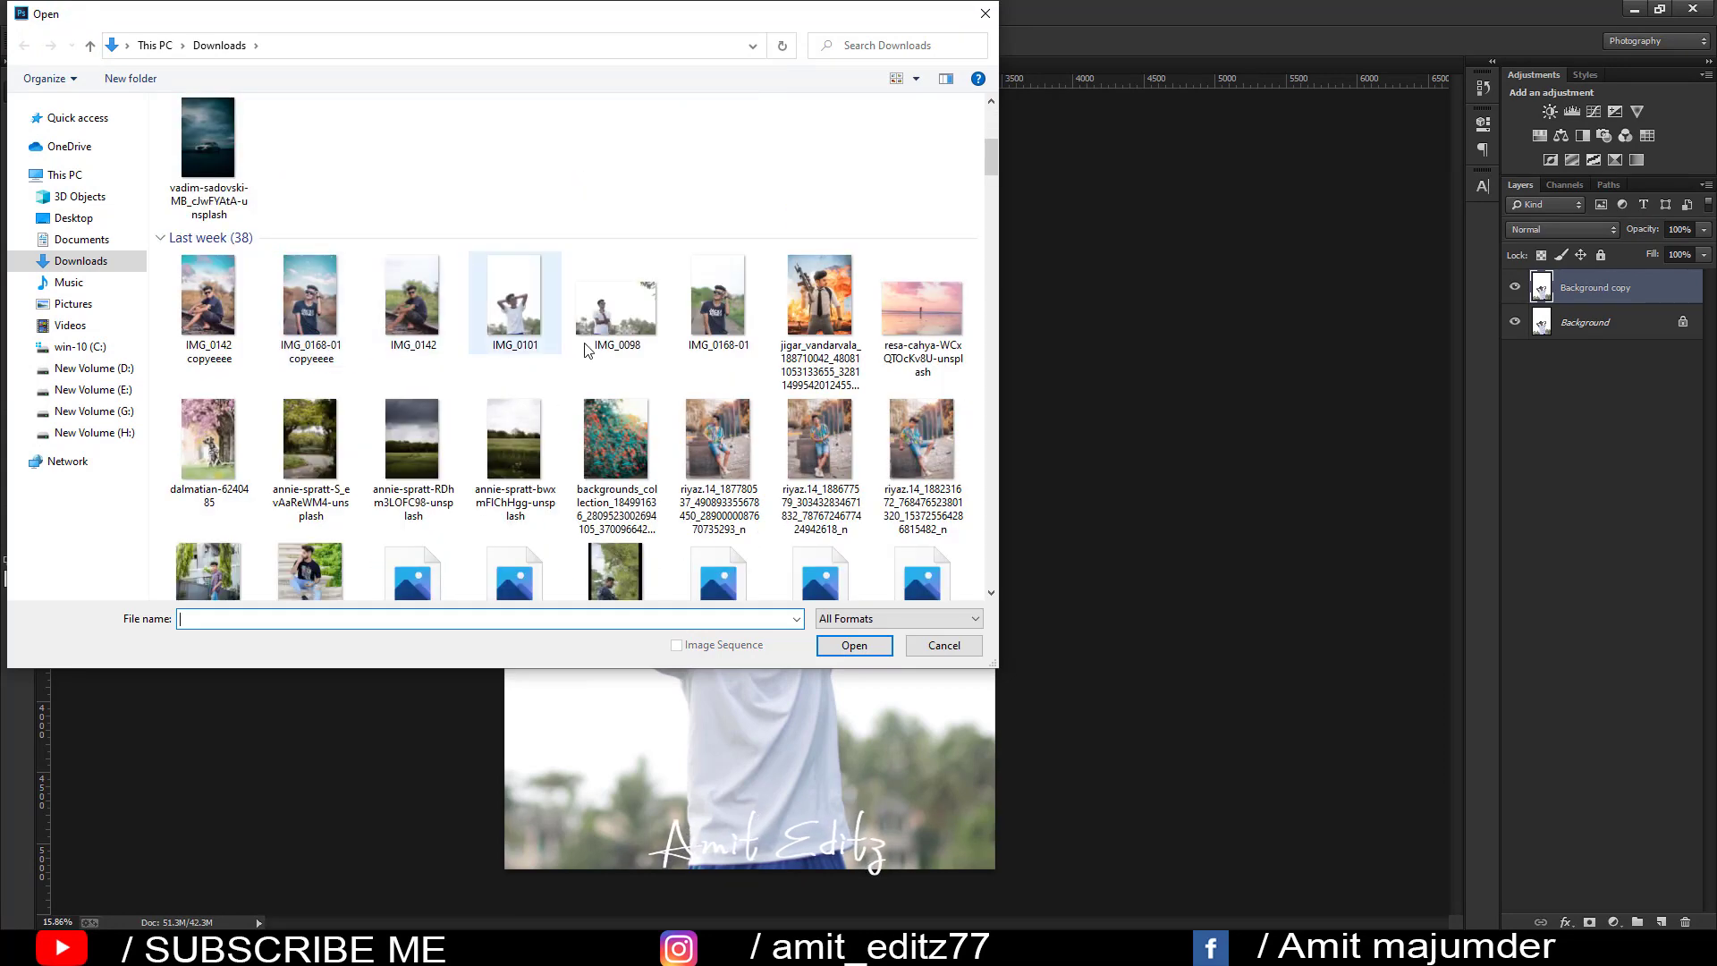
left_click(925, 308)
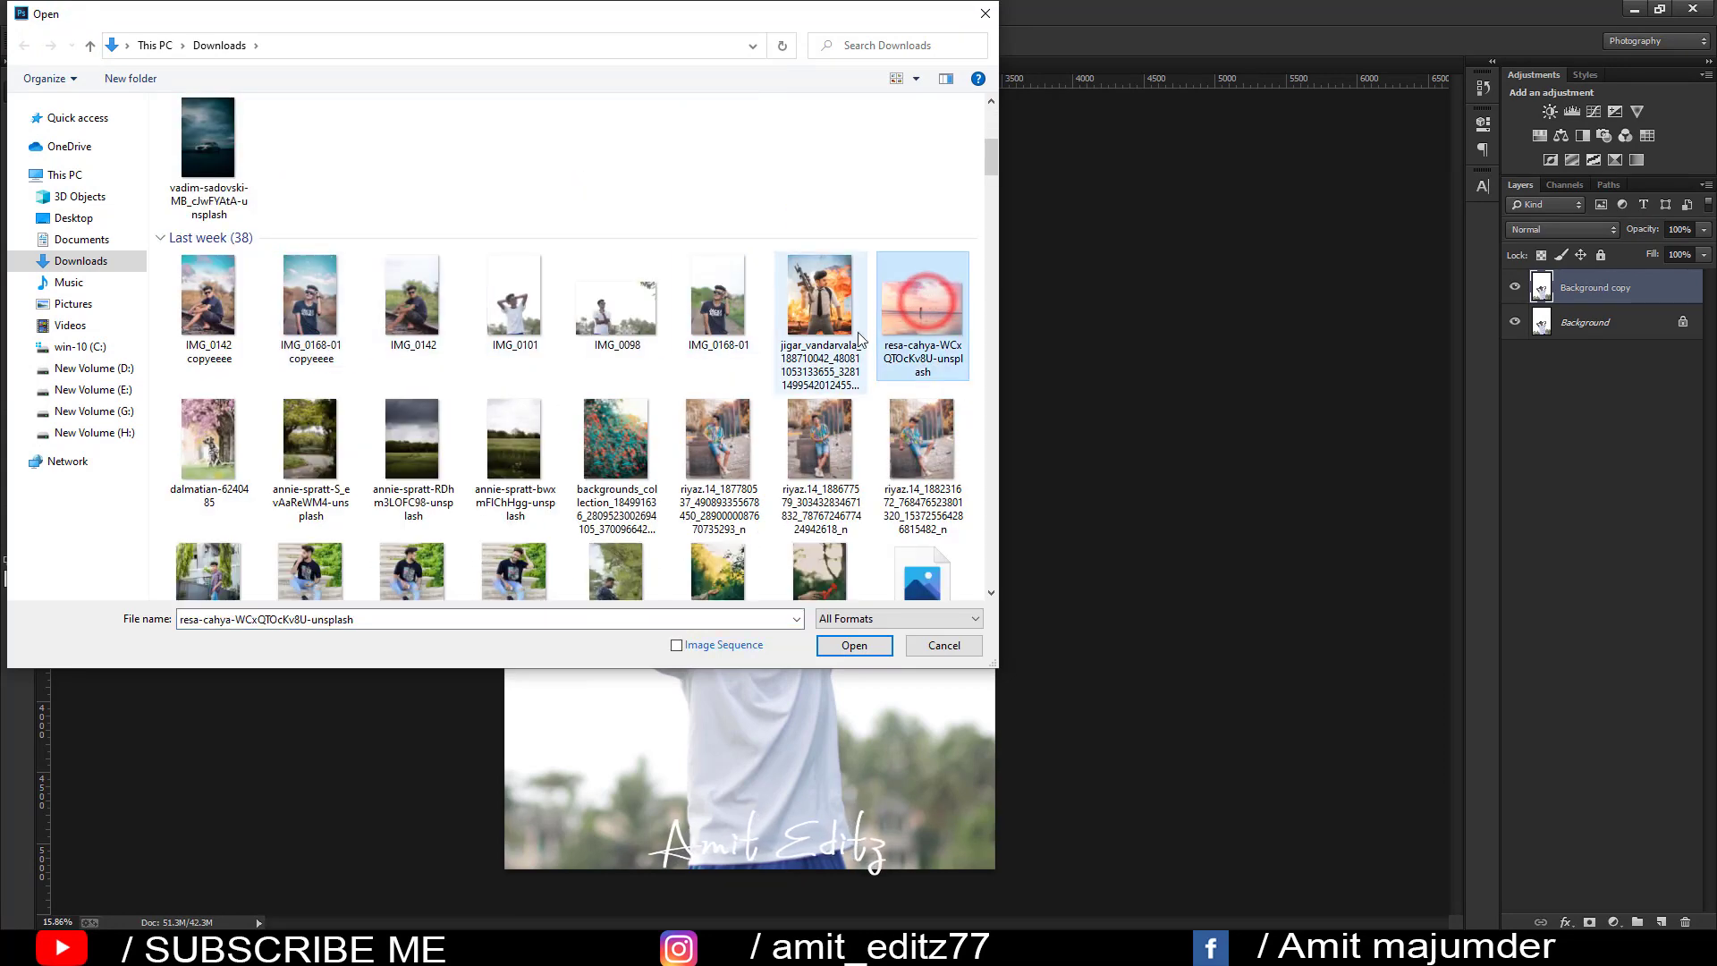
left_click(848, 640)
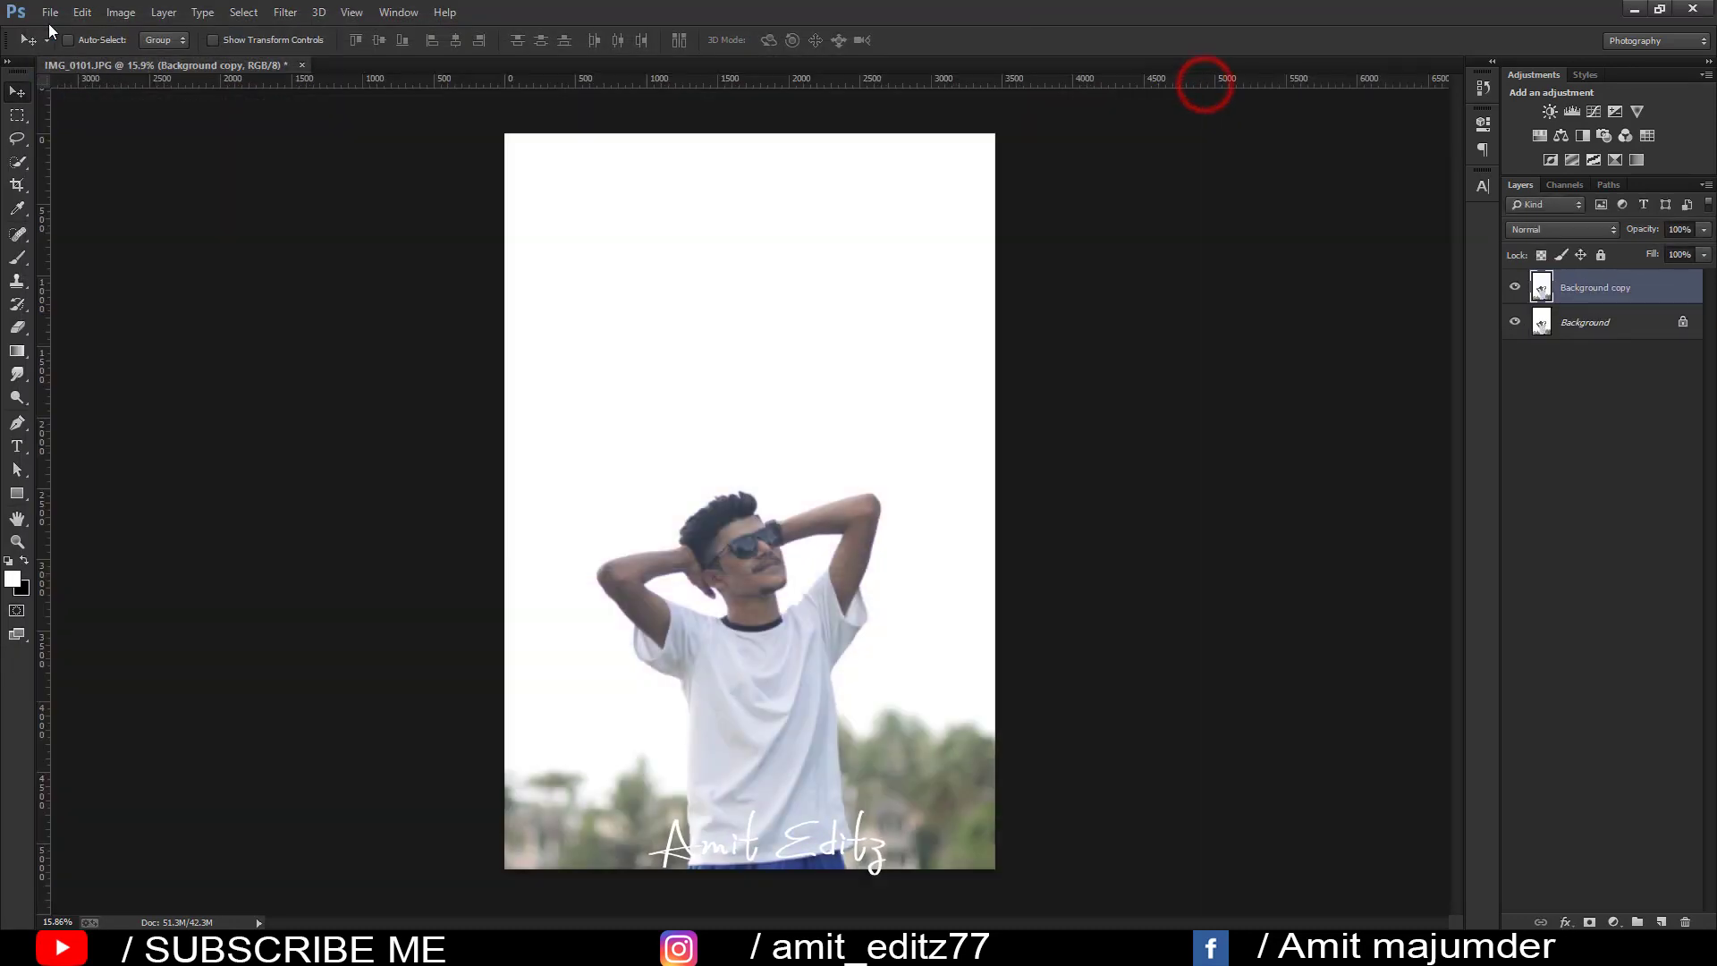
- In the Open dialog, browse Downloads and select jess-powe-u-y_8PSH1sl-unsplash
left_click(50, 12)
left_click(69, 44)
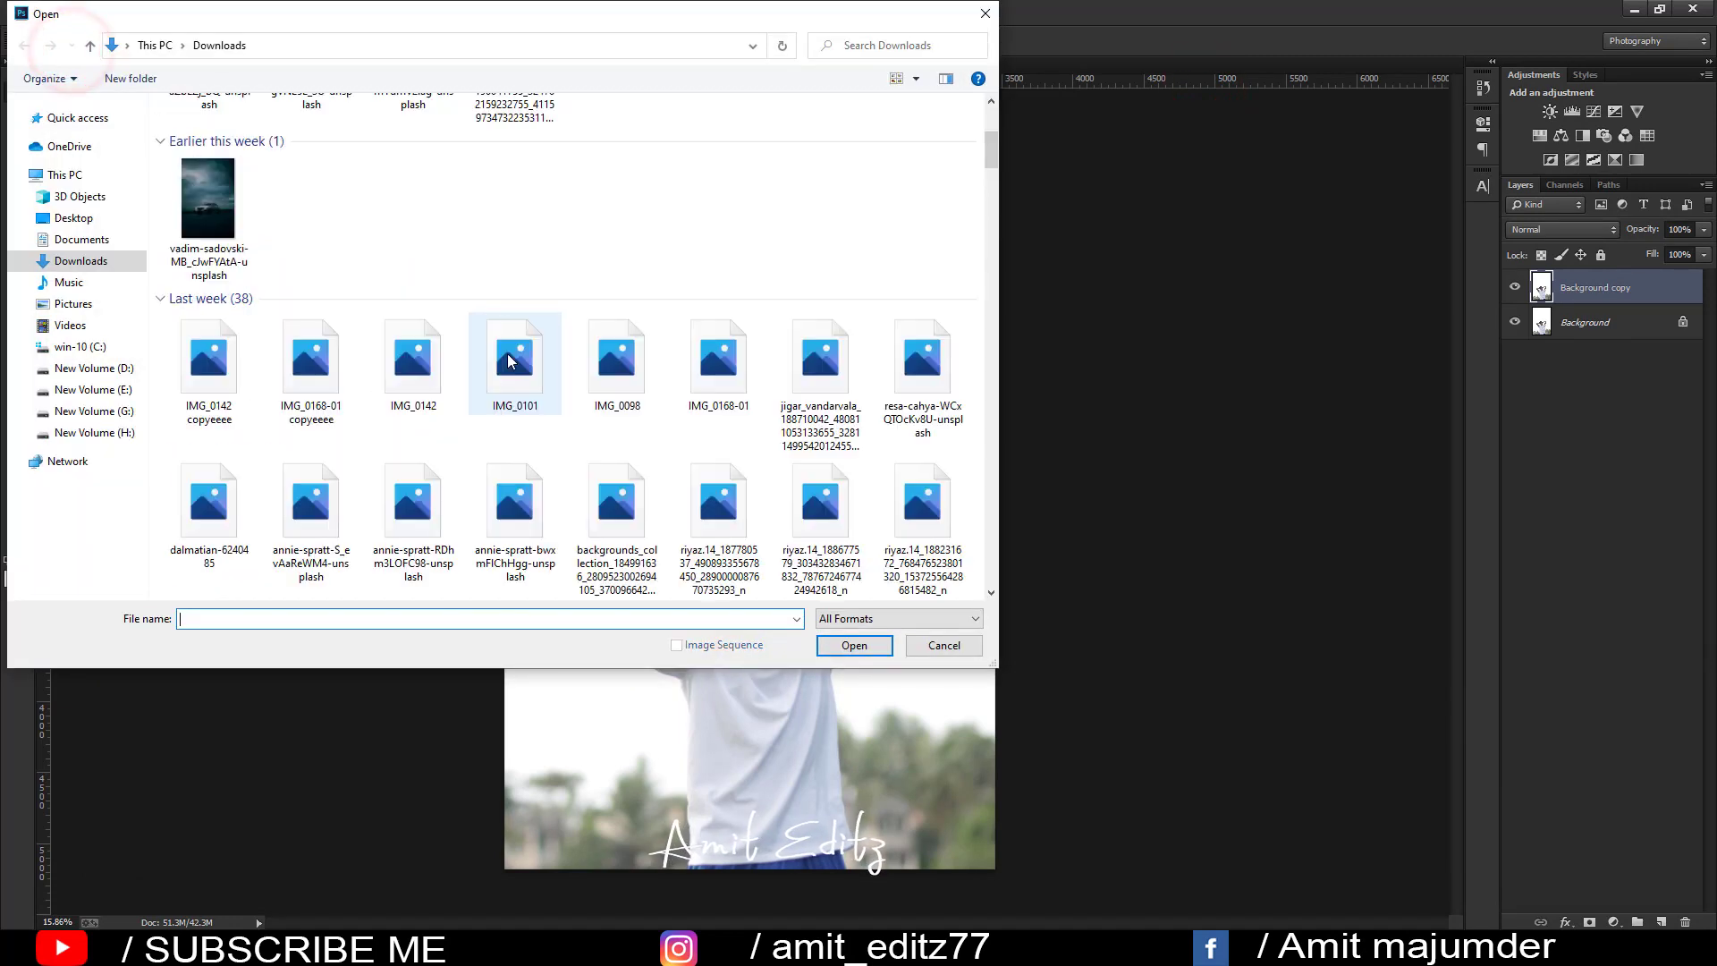
scroll(507, 361, "down", 5)
scroll(507, 360, "down", 5)
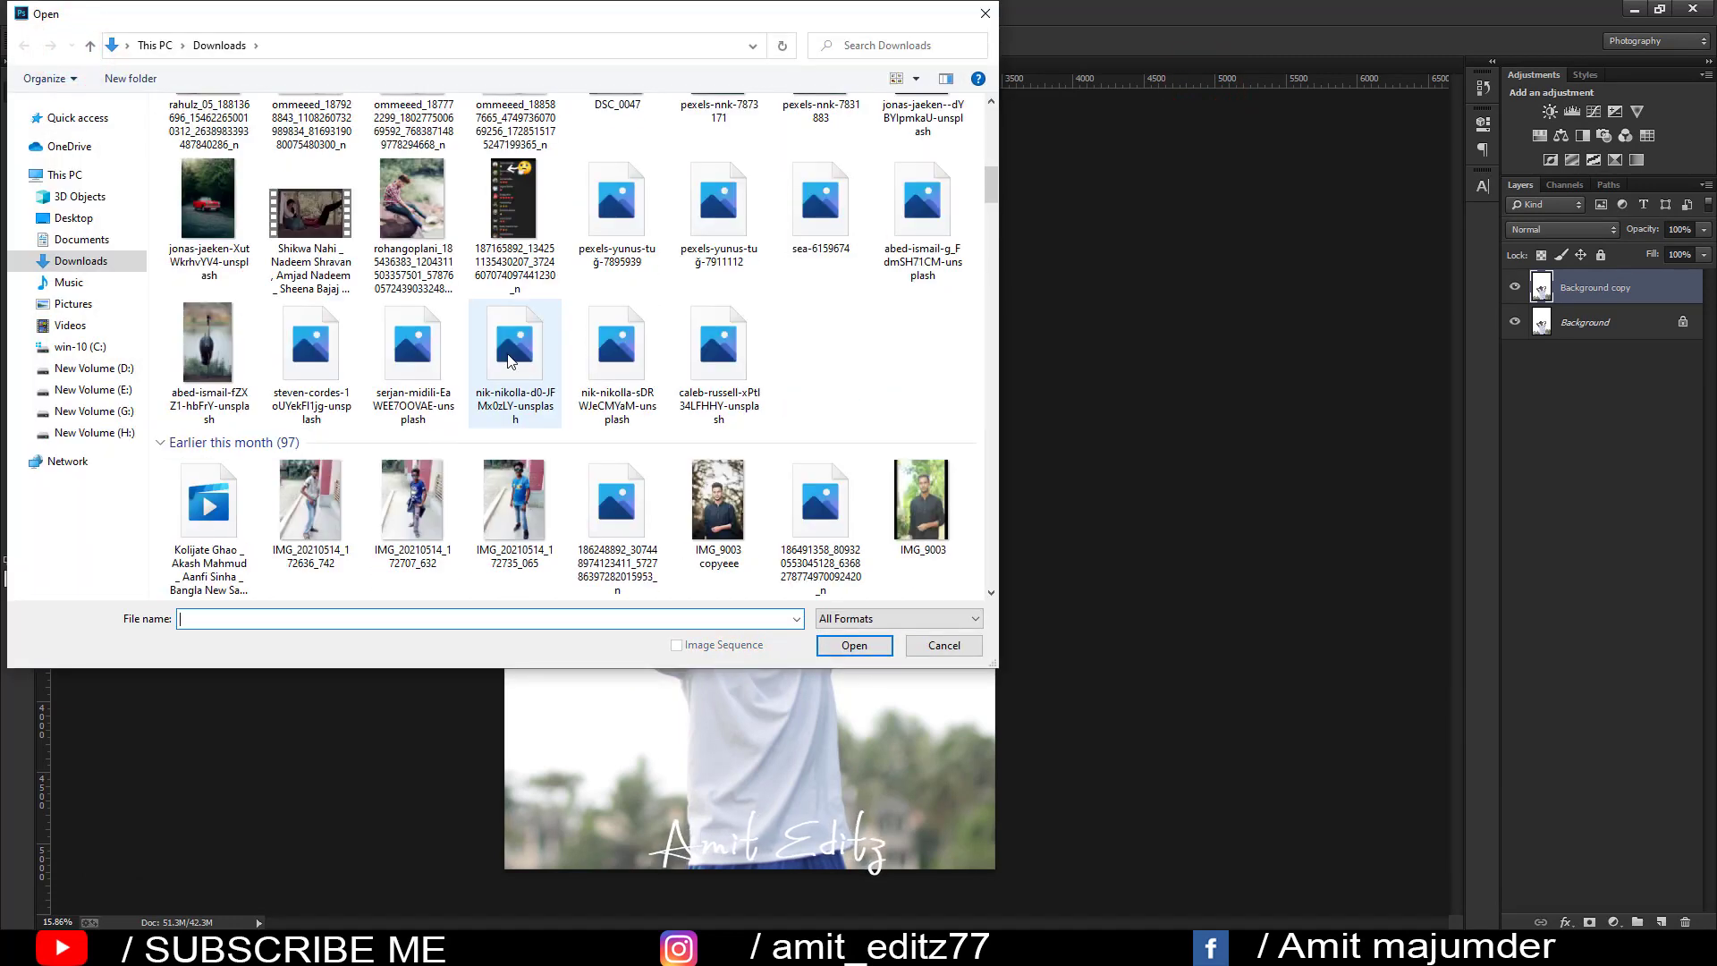
scroll(507, 361, "up", 3)
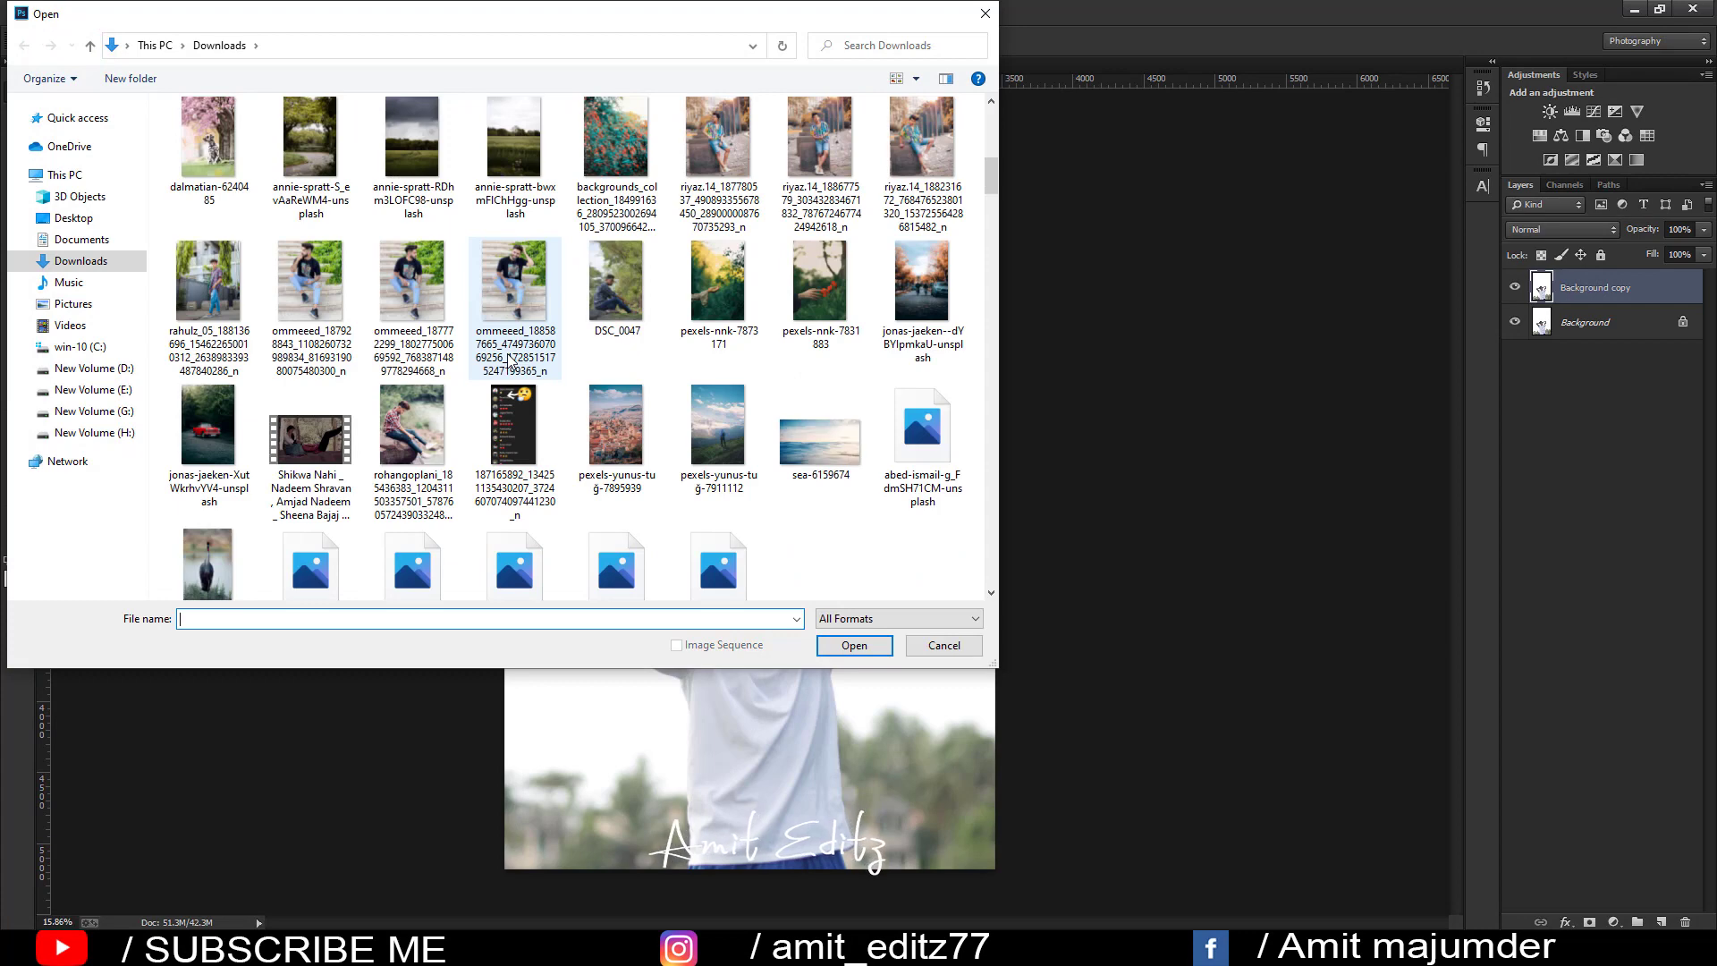
scroll(507, 360, "down", 3)
scroll(510, 360, "down", 2)
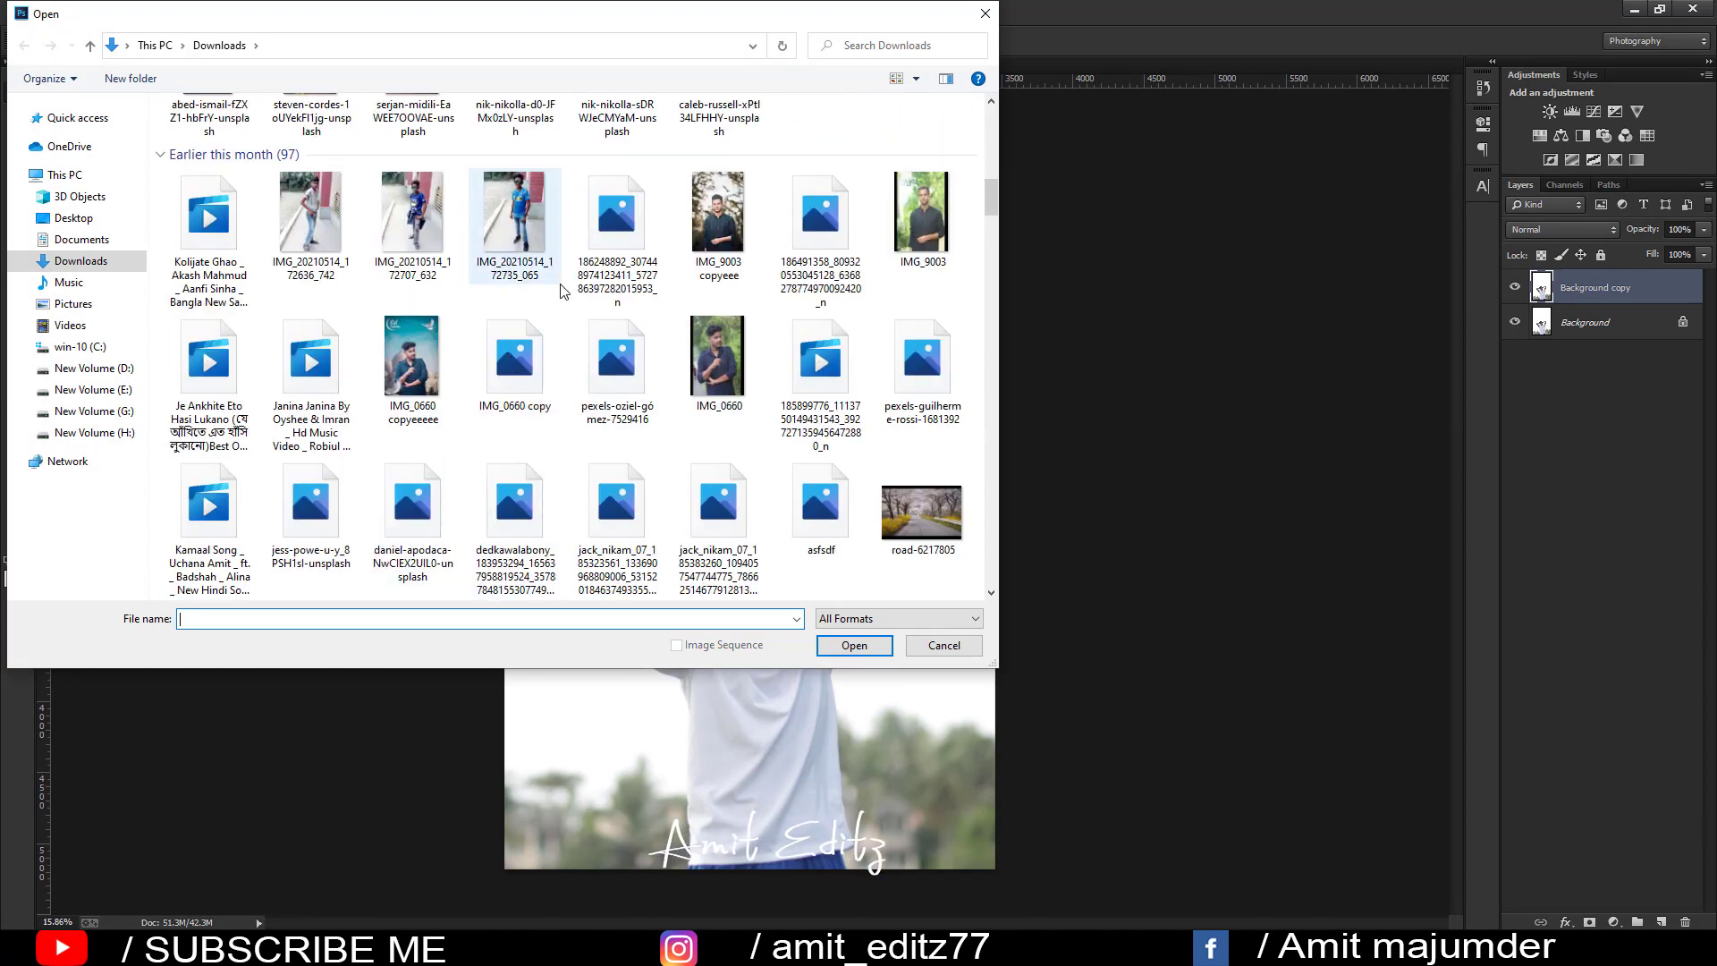
scroll(563, 290, "up", 3)
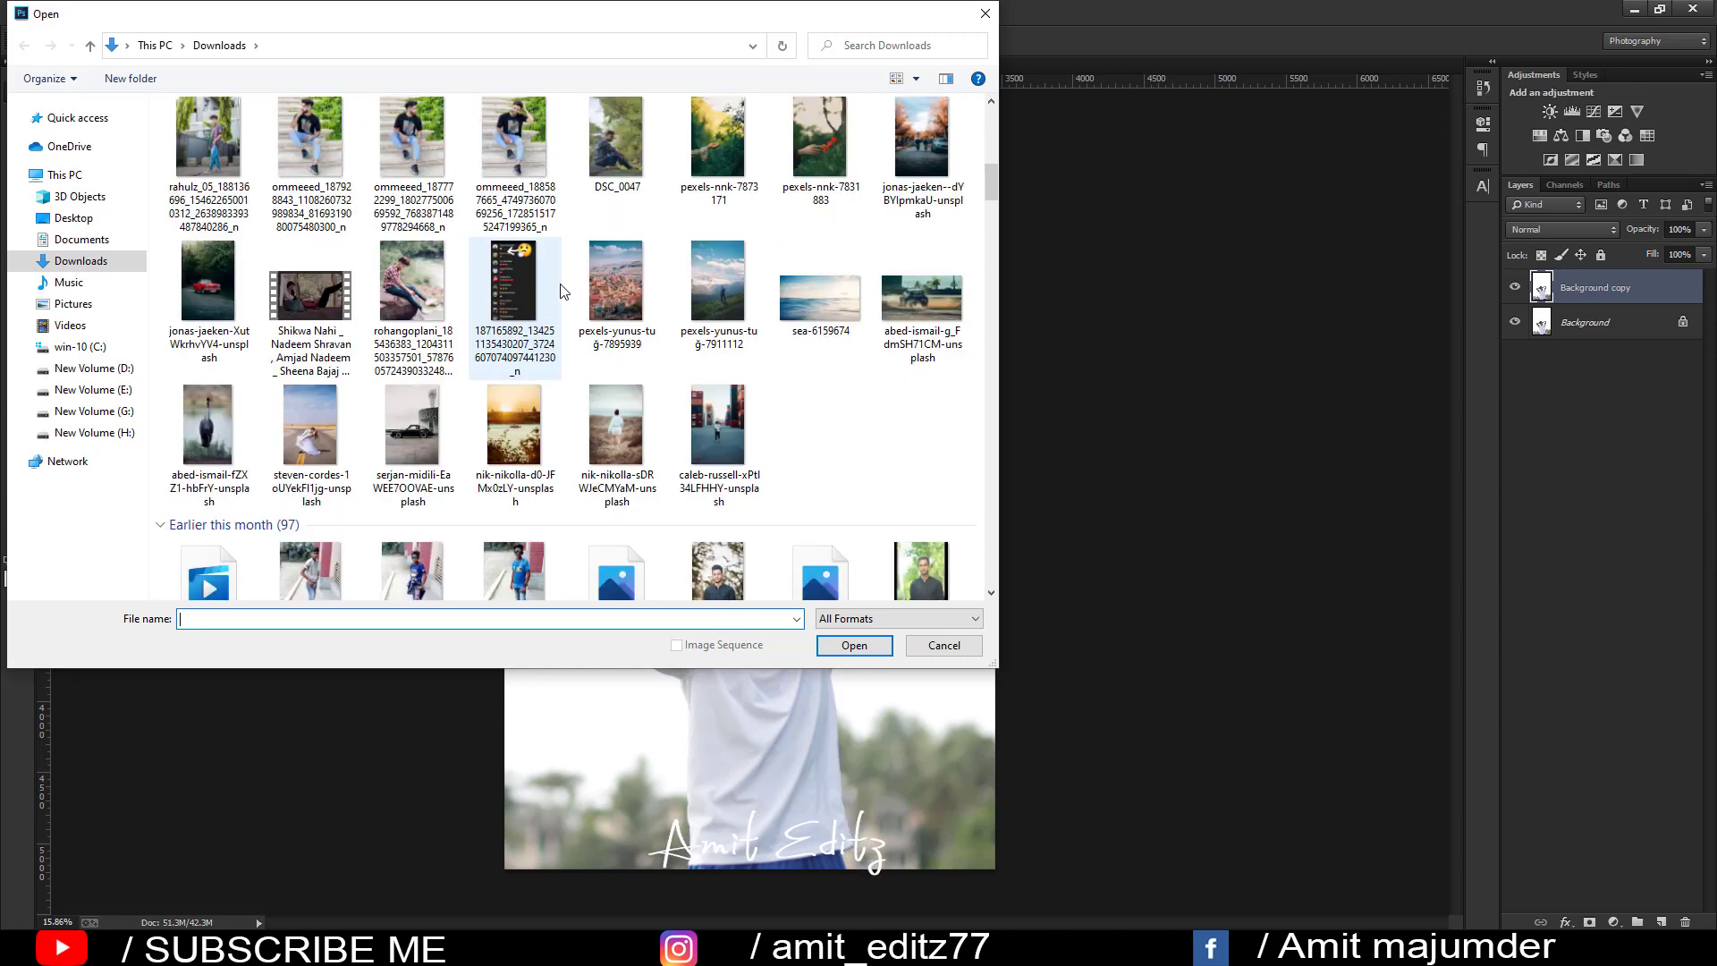
scroll(564, 291, "down", 3)
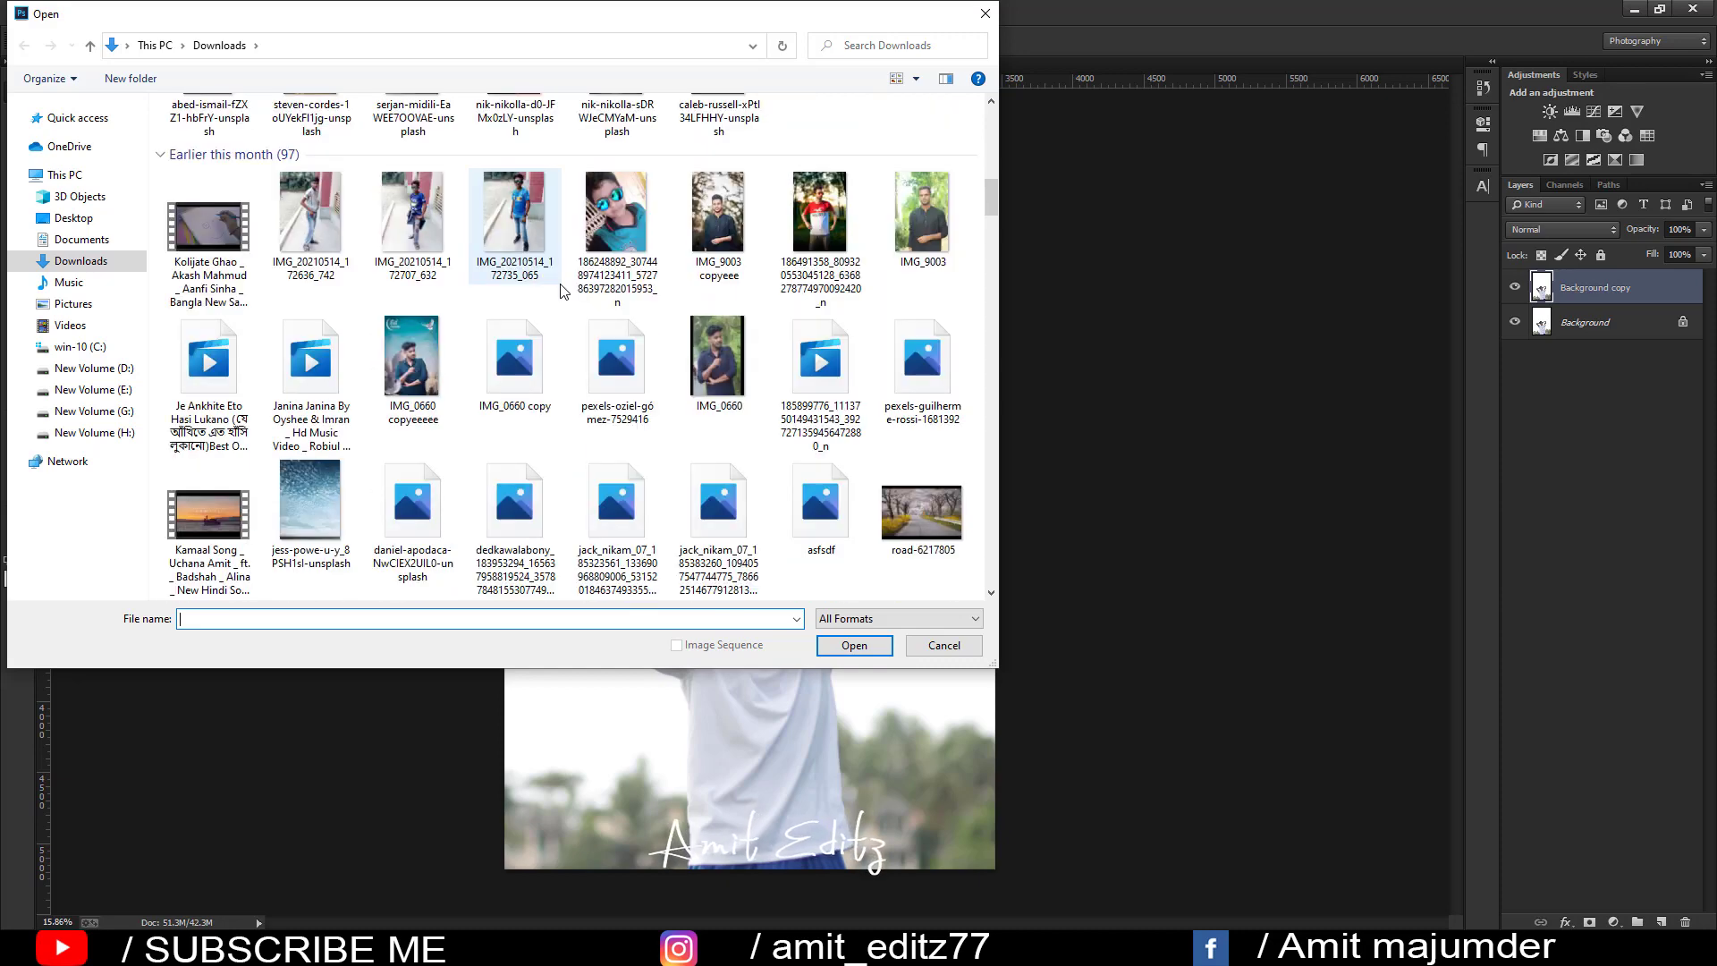
scroll(563, 290, "down", 2)
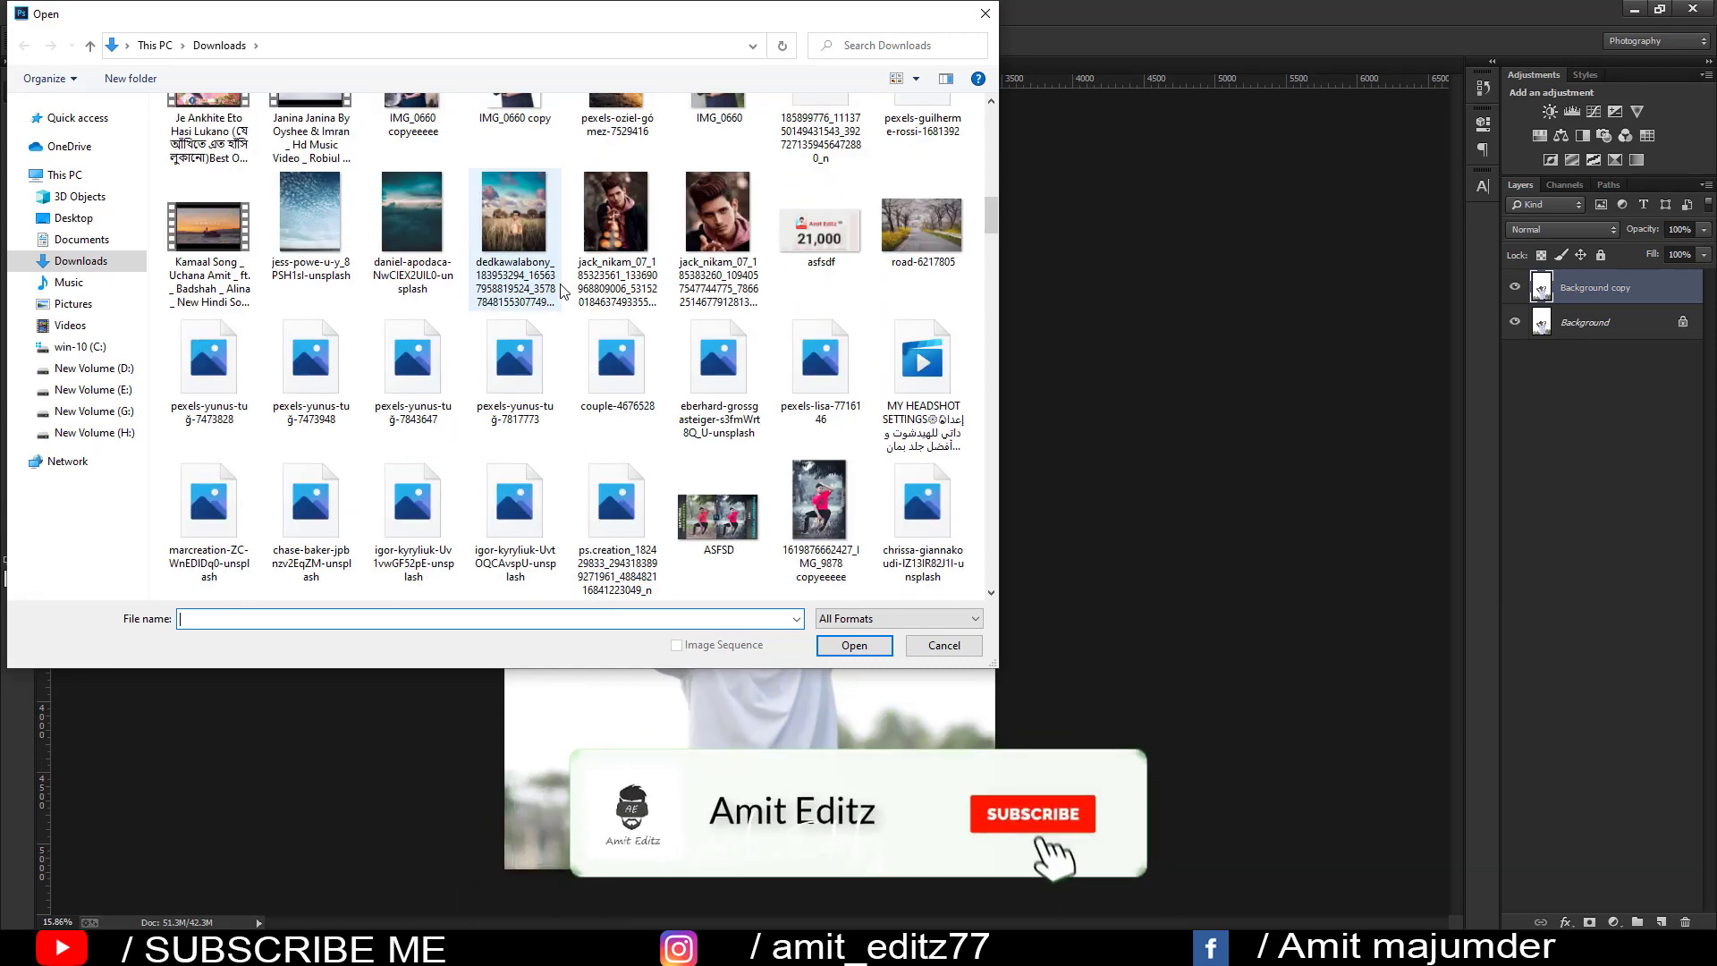
scroll(563, 291, "down", 2)
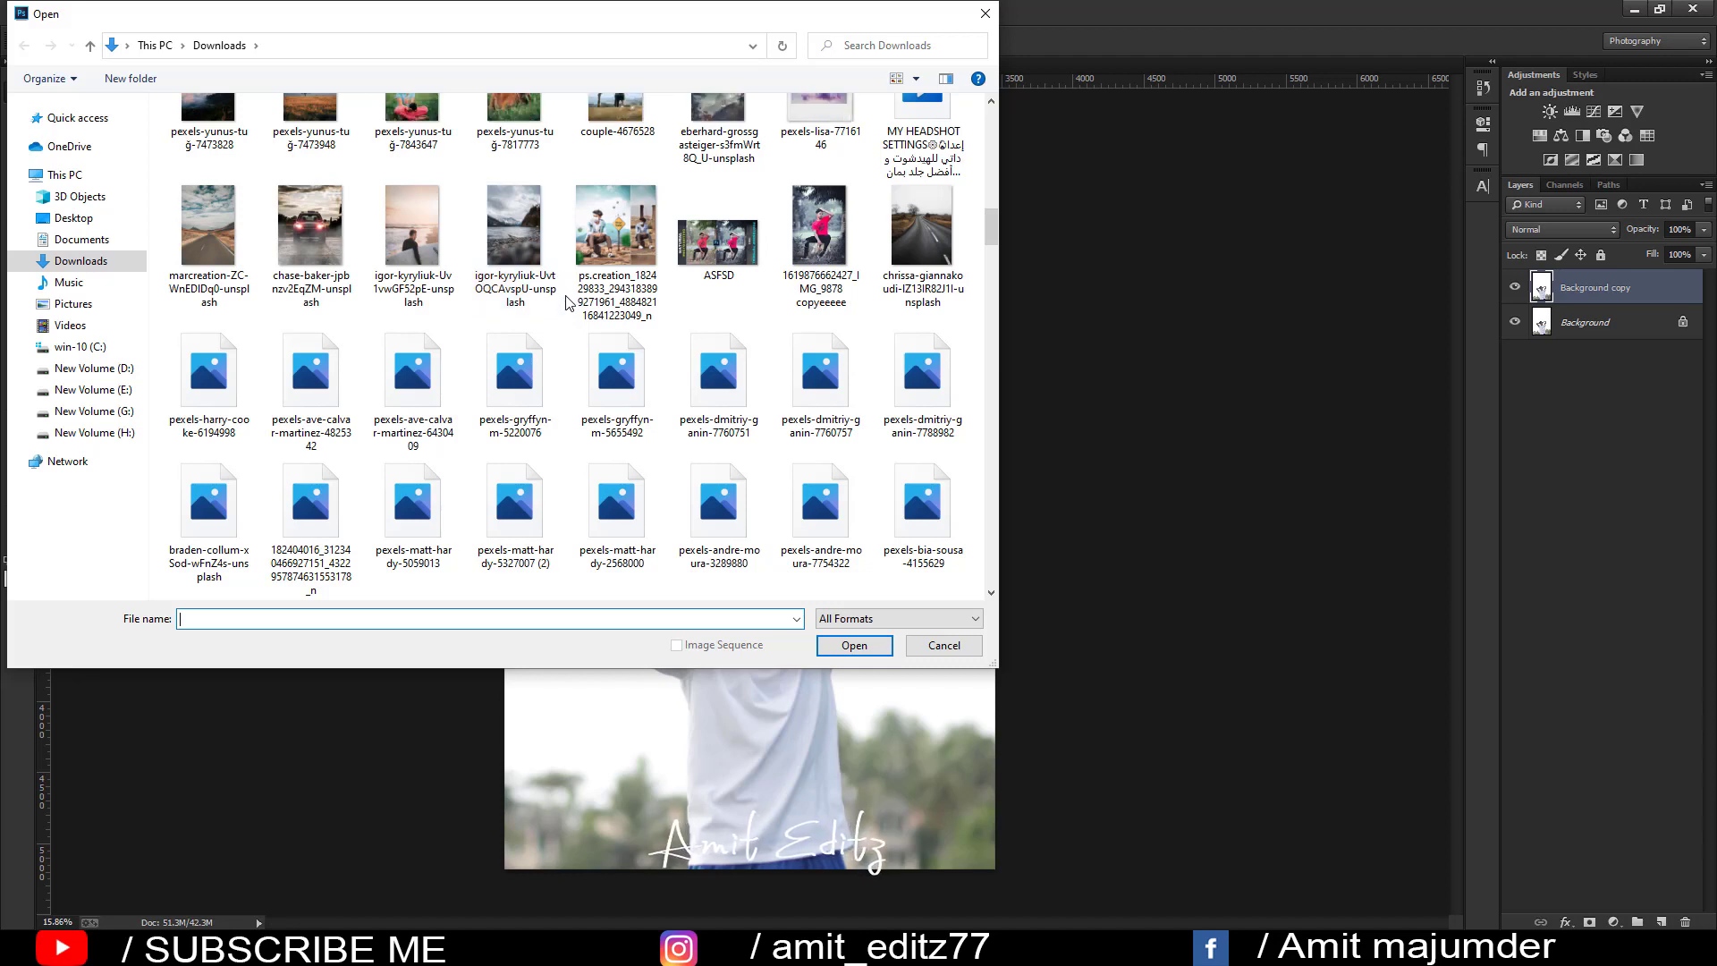
scroll(590, 322, "down", 3)
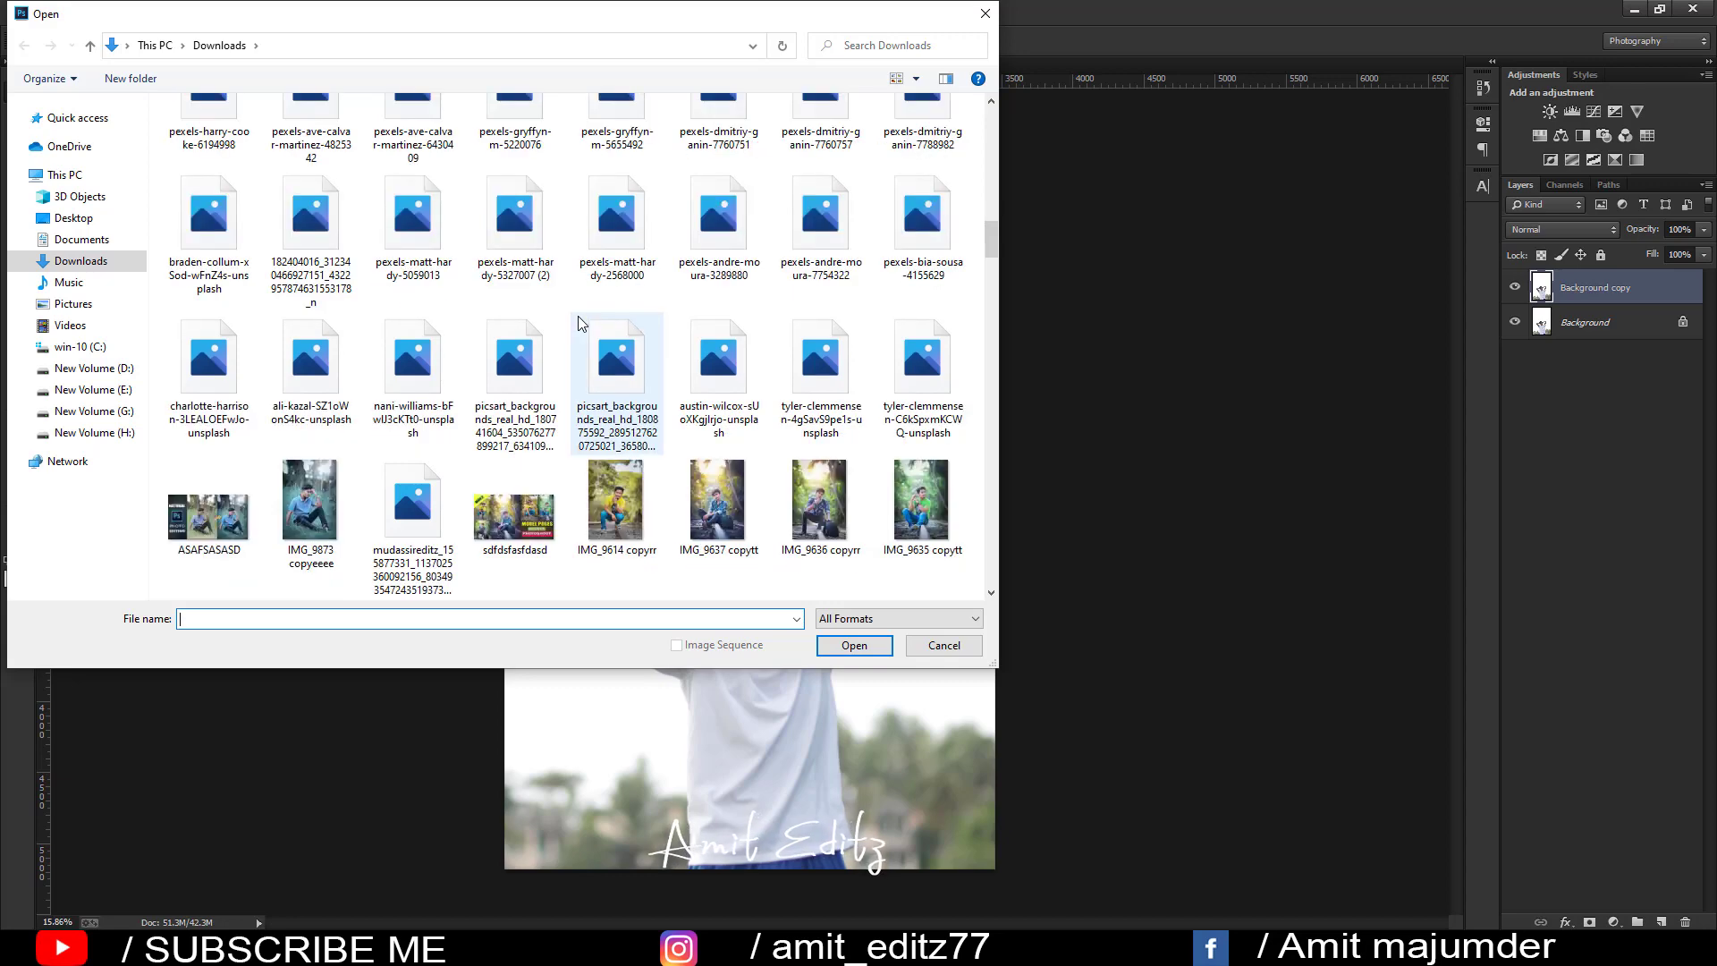
scroll(577, 315, "up", 5)
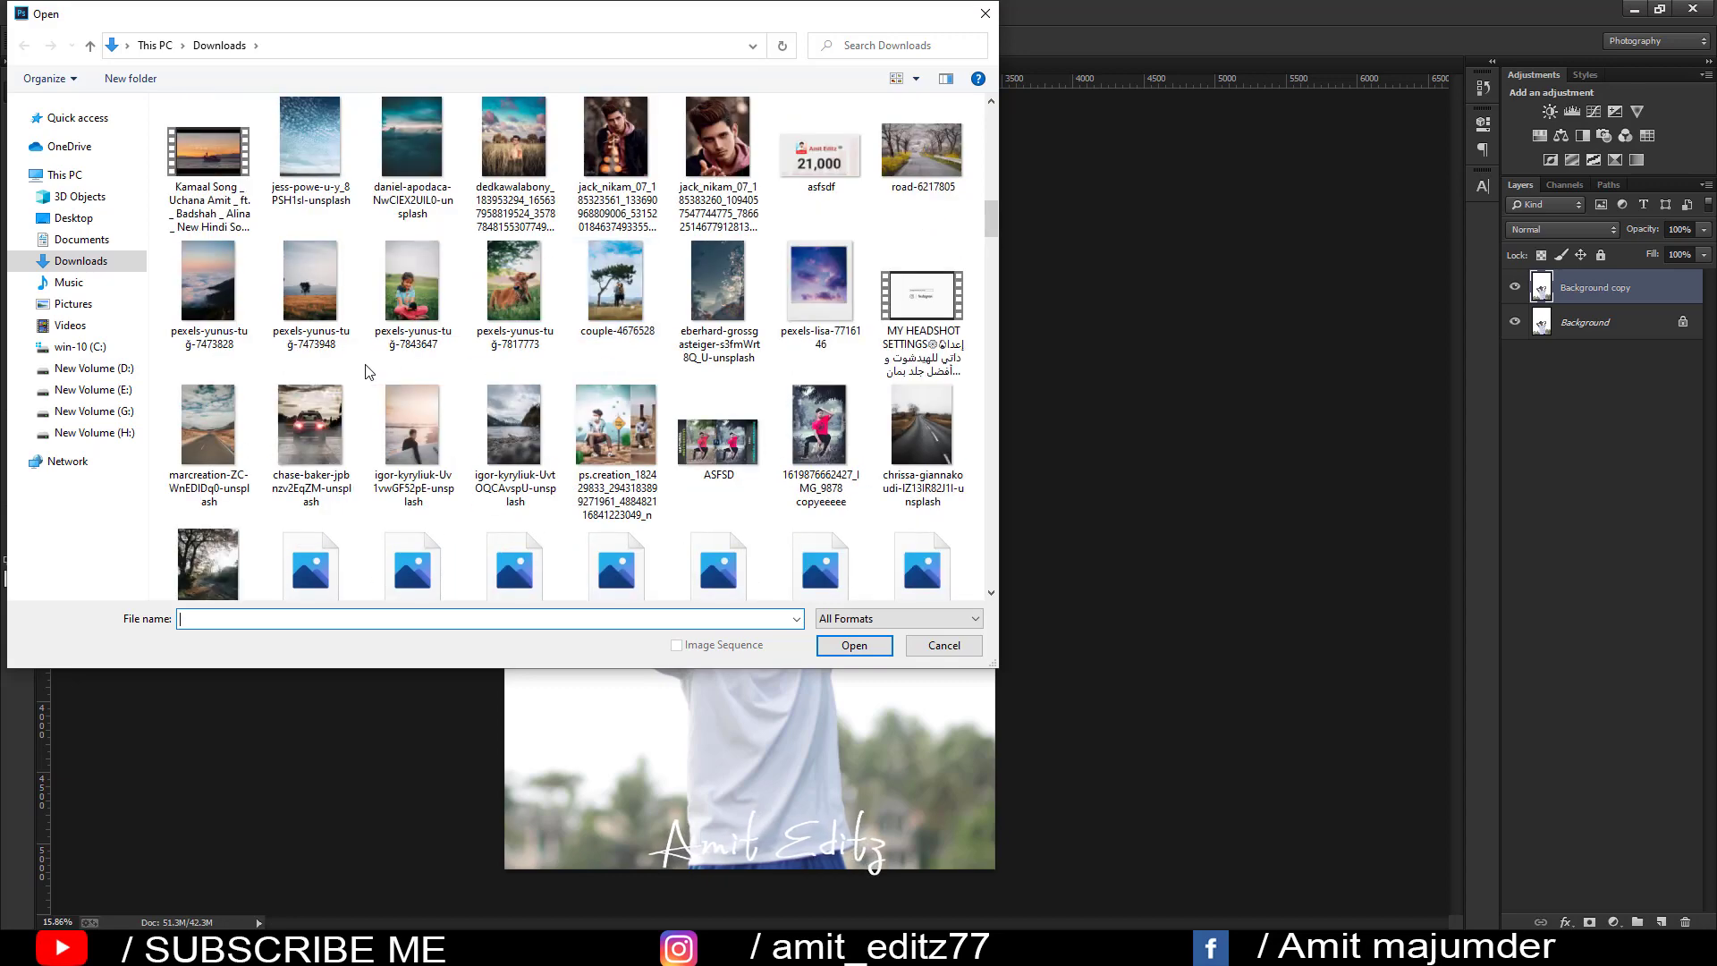
scroll(366, 372, "down", 2)
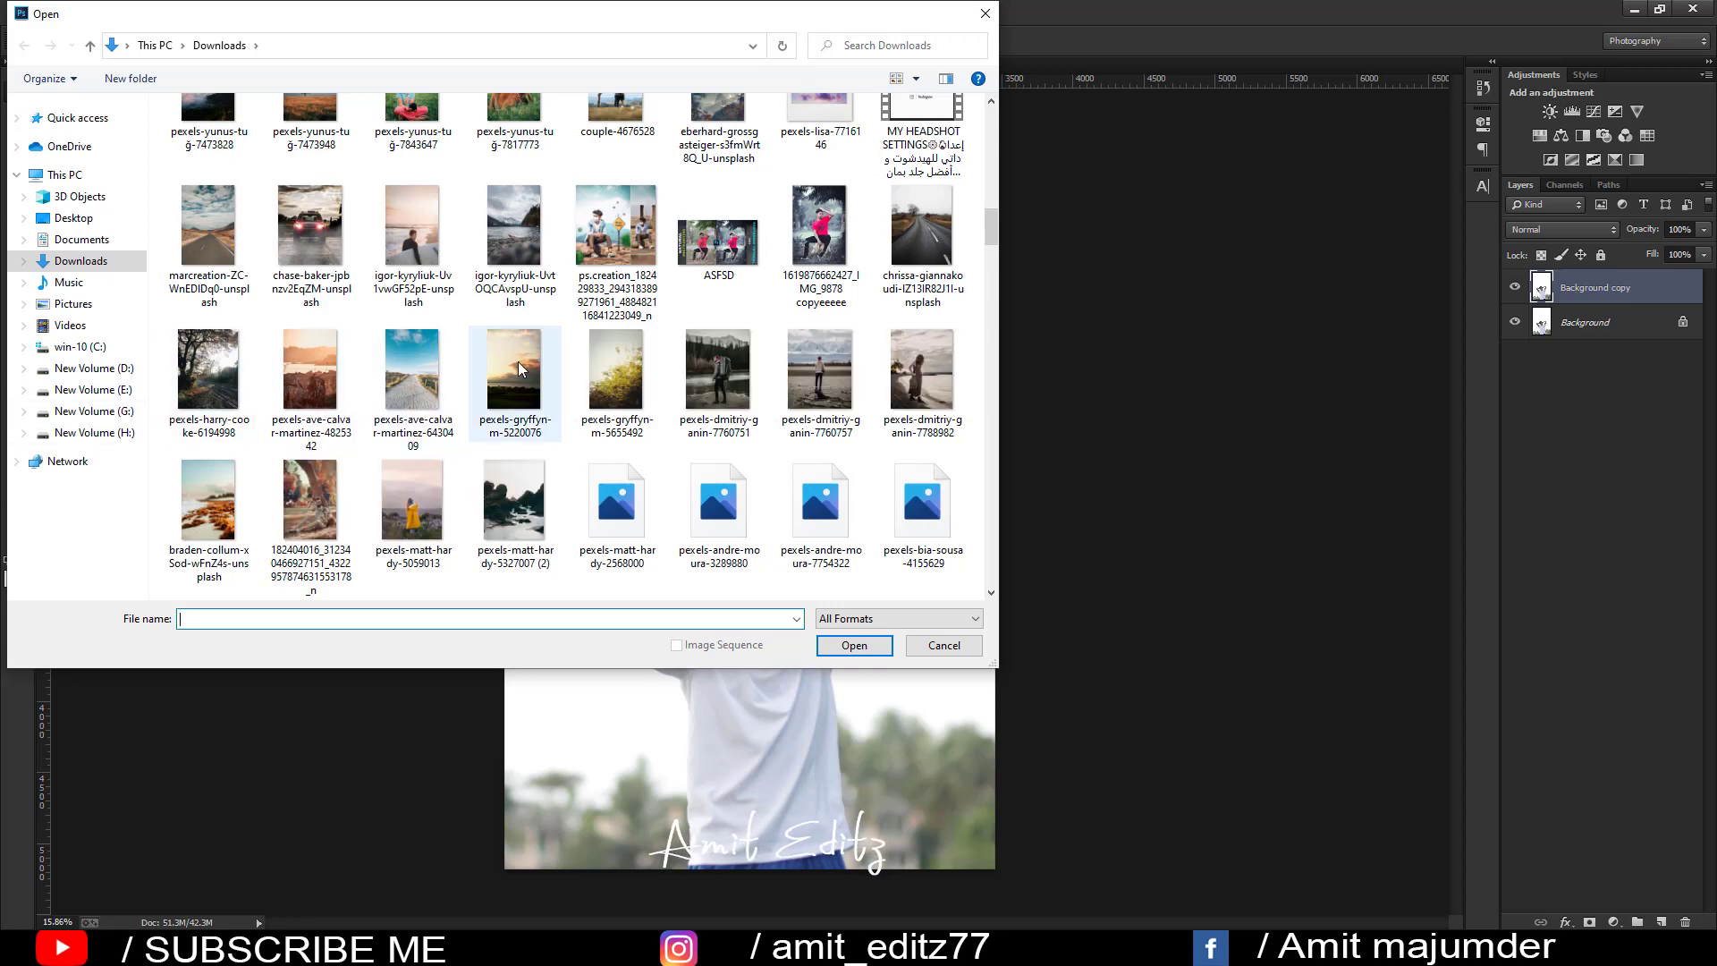
scroll(517, 362, "down", 2)
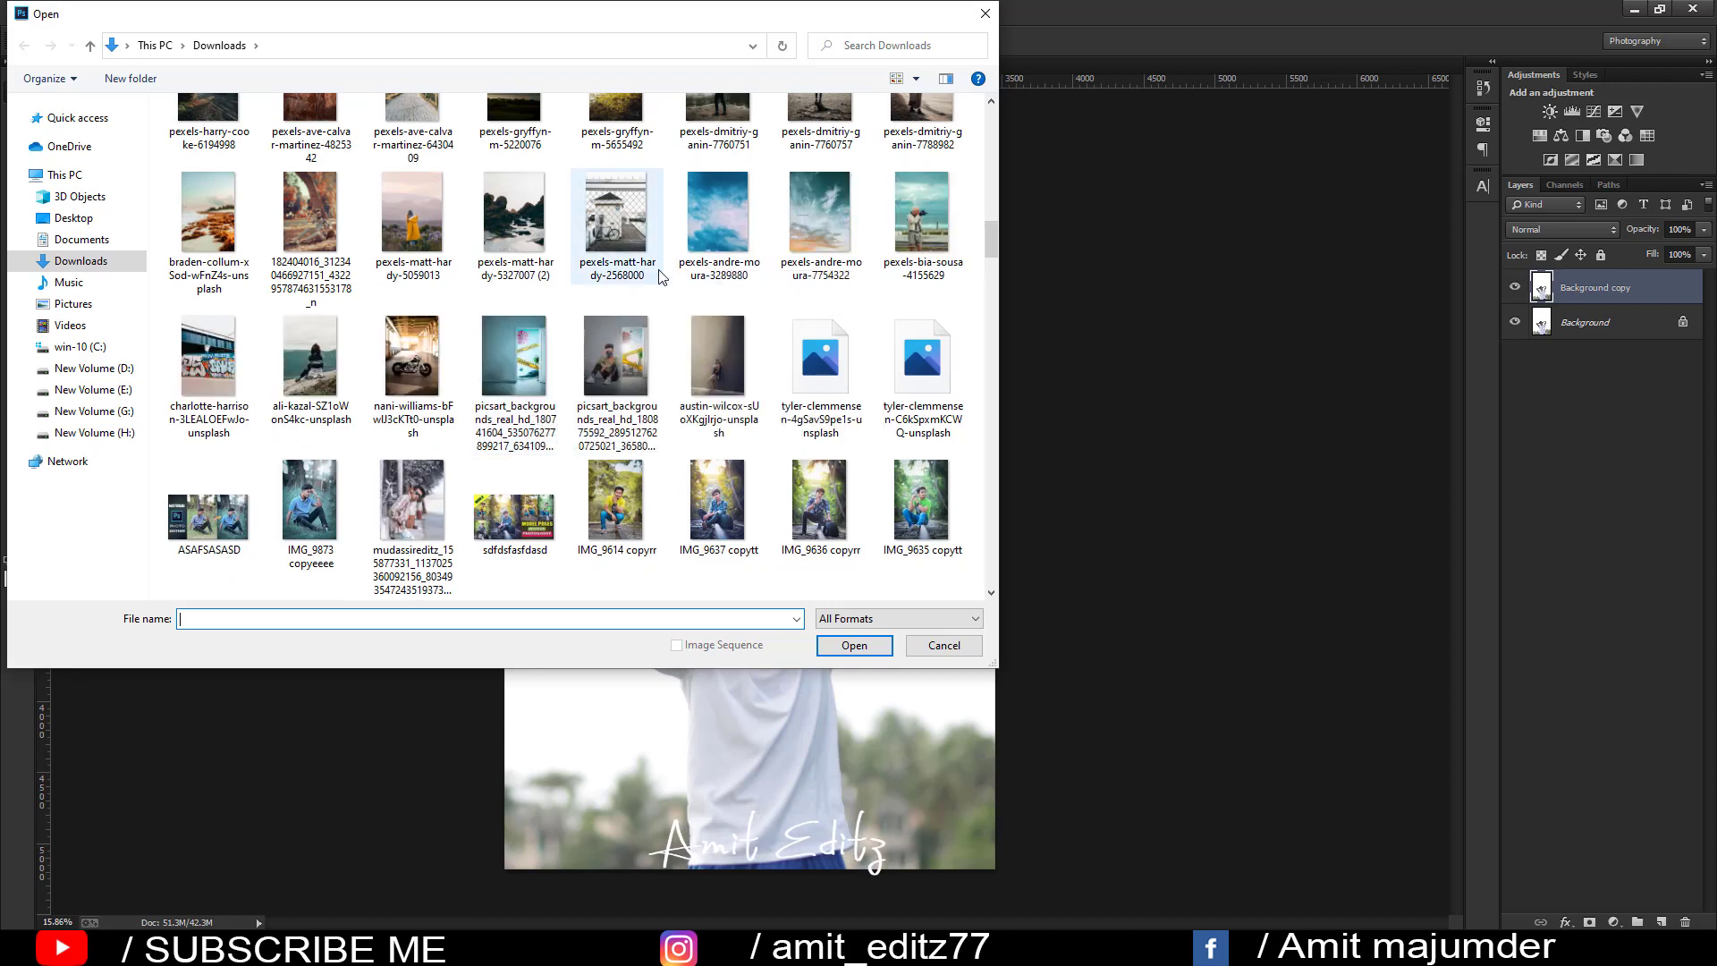
scroll(662, 278, "down", 4)
scroll(661, 277, "down", 3)
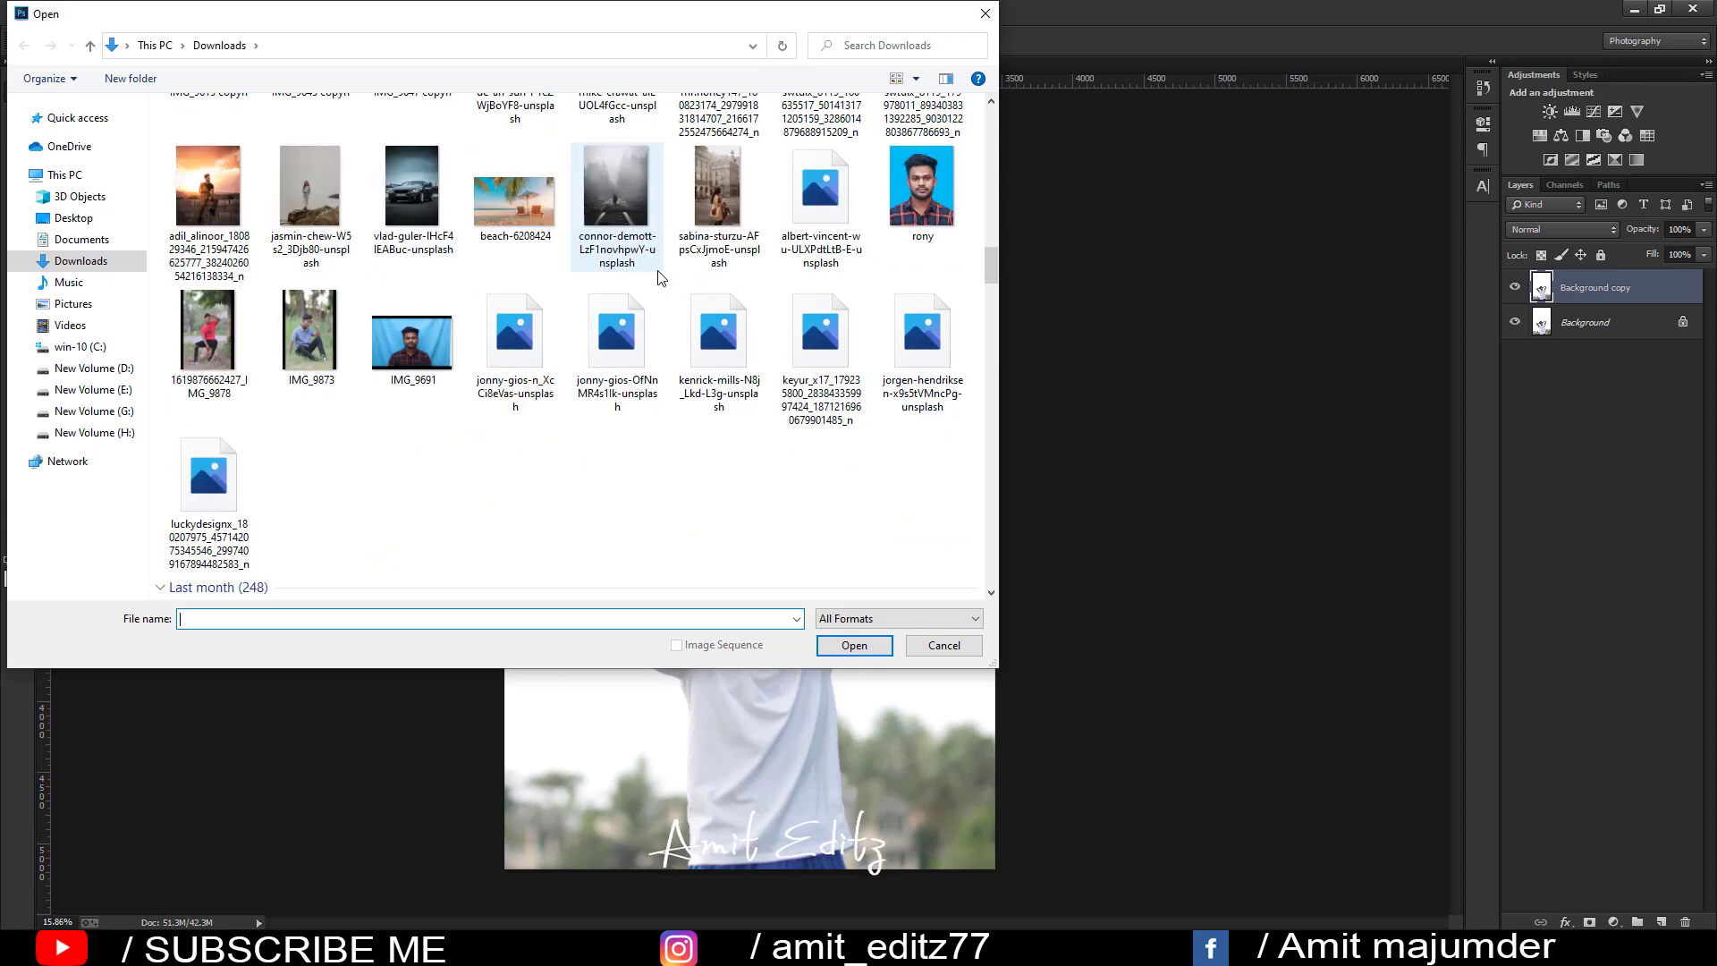
scroll(661, 277, "down", 3)
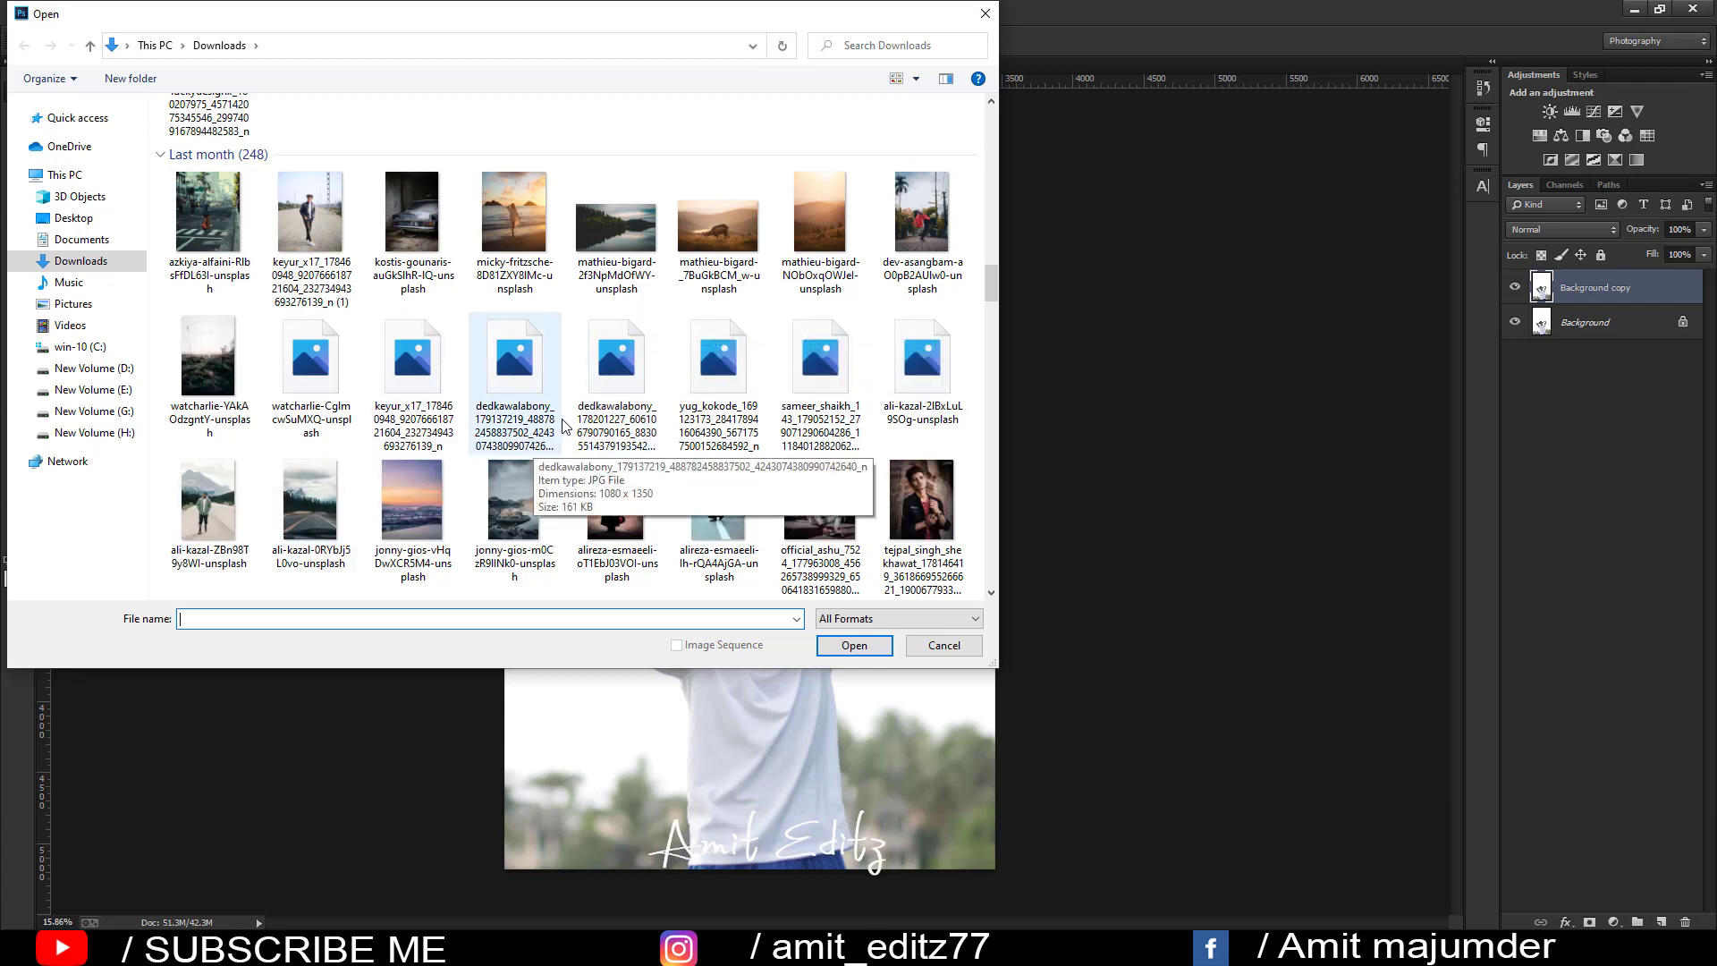
scroll(567, 424, "down", 3)
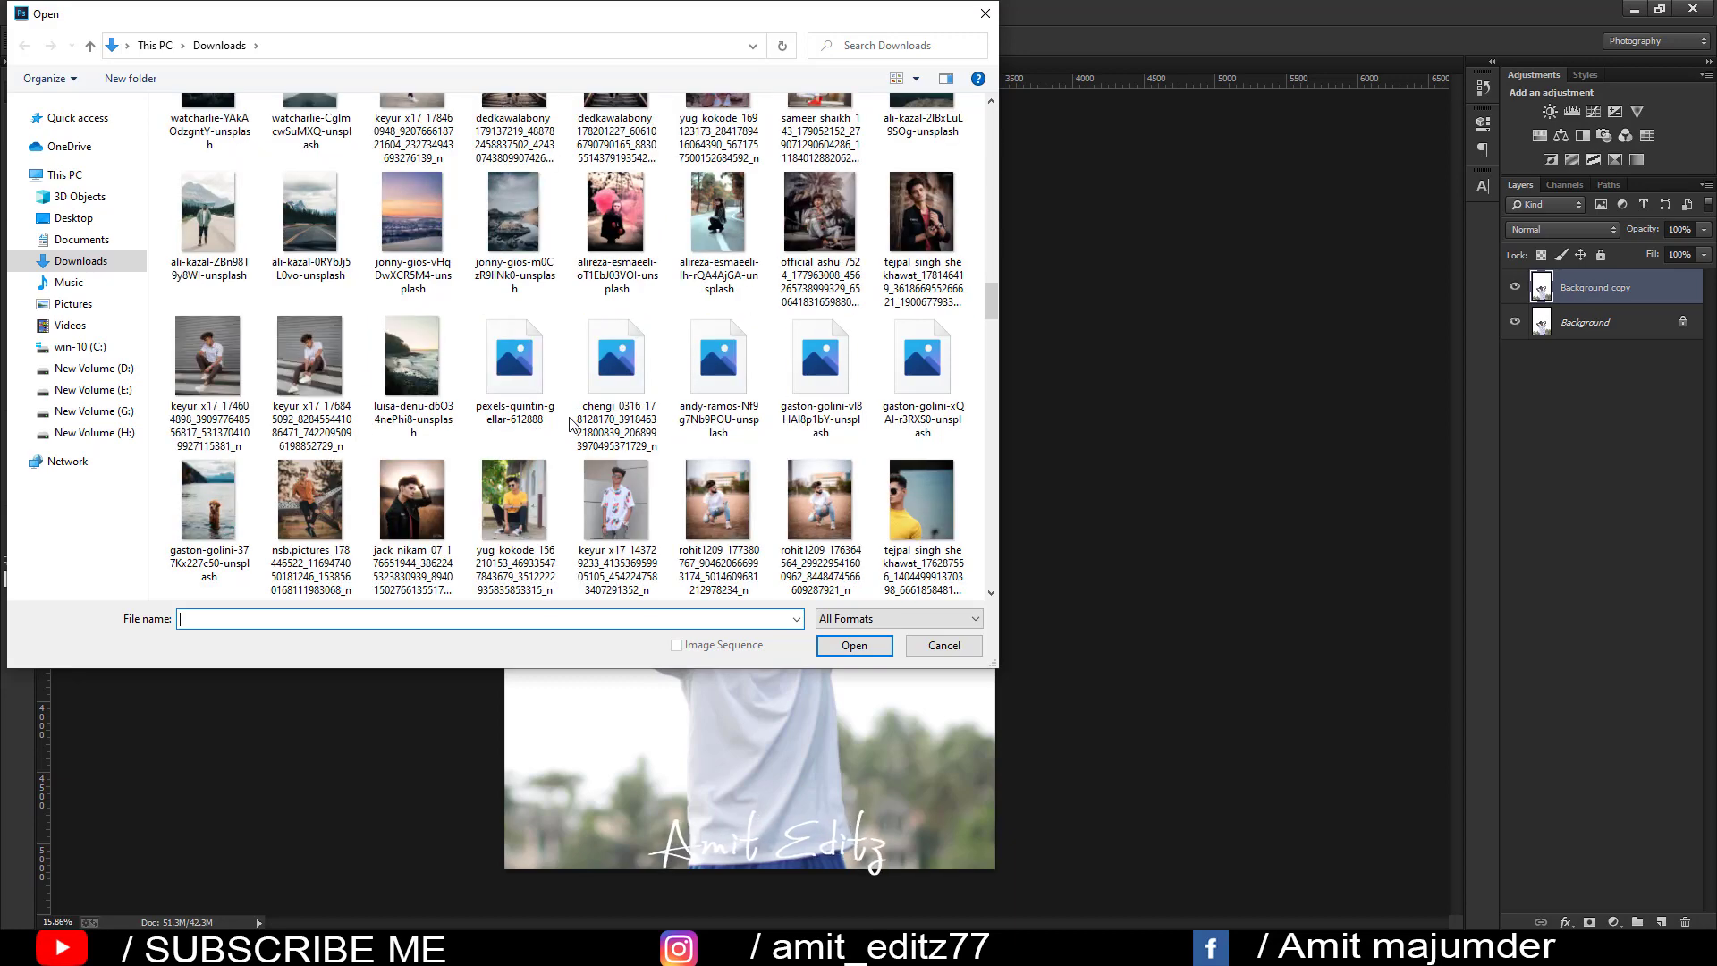
scroll(569, 424, "down", 3)
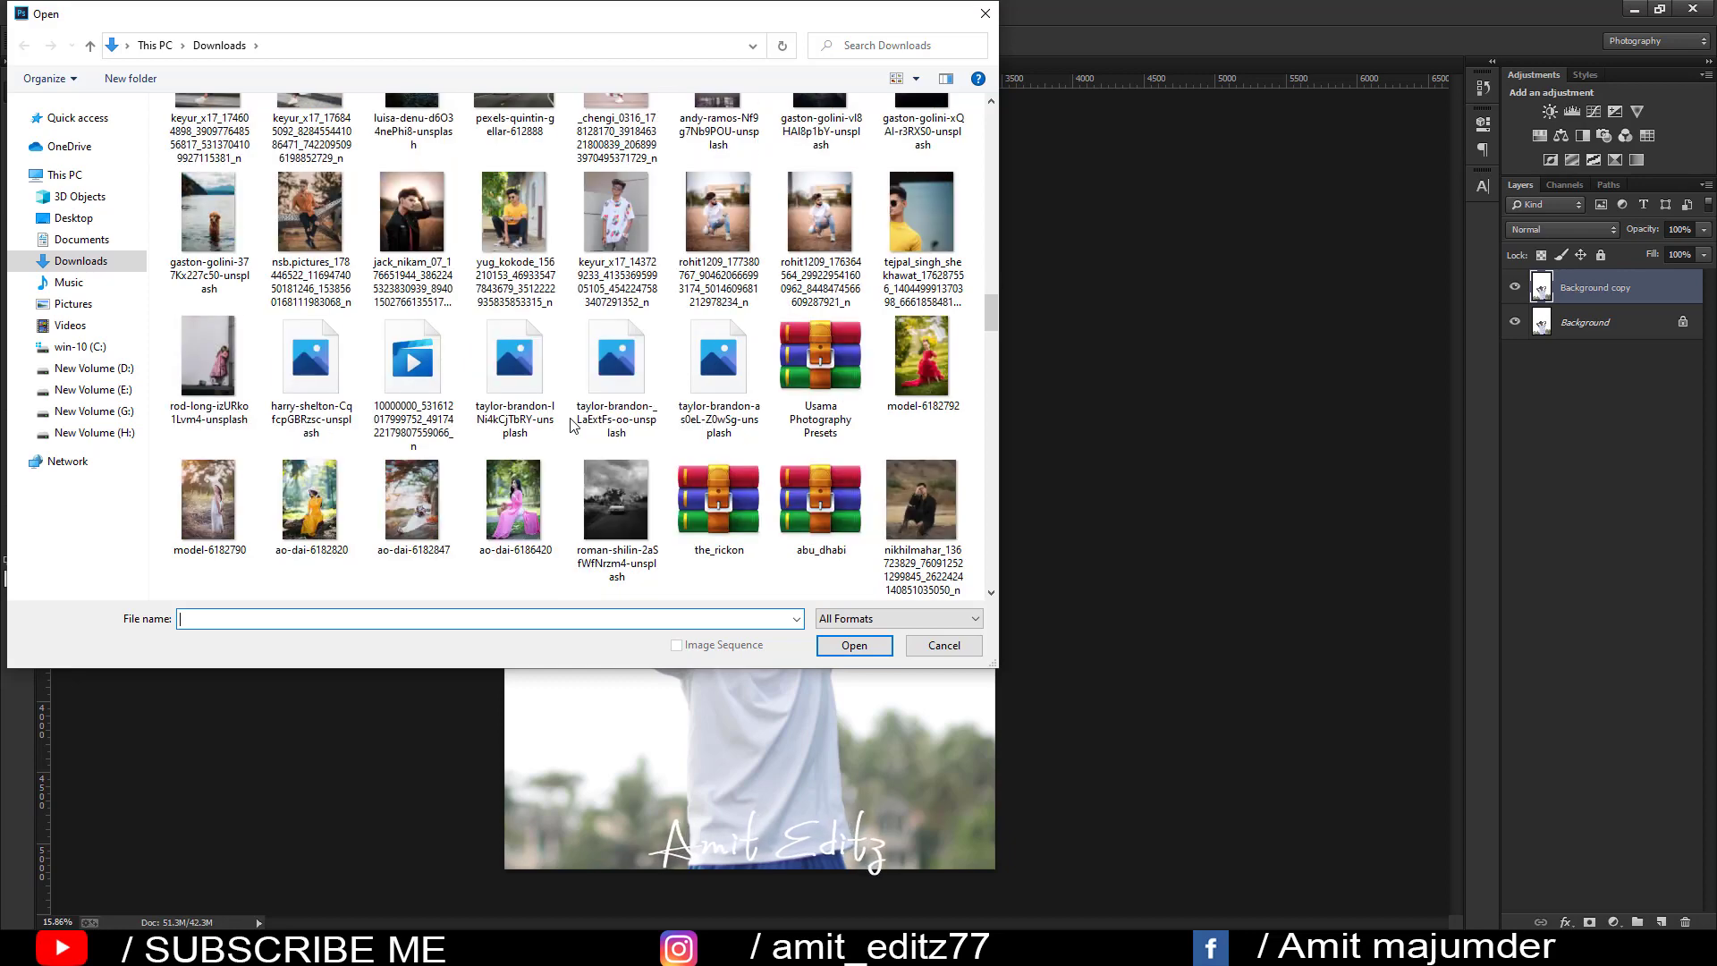
scroll(573, 424, "up", 2)
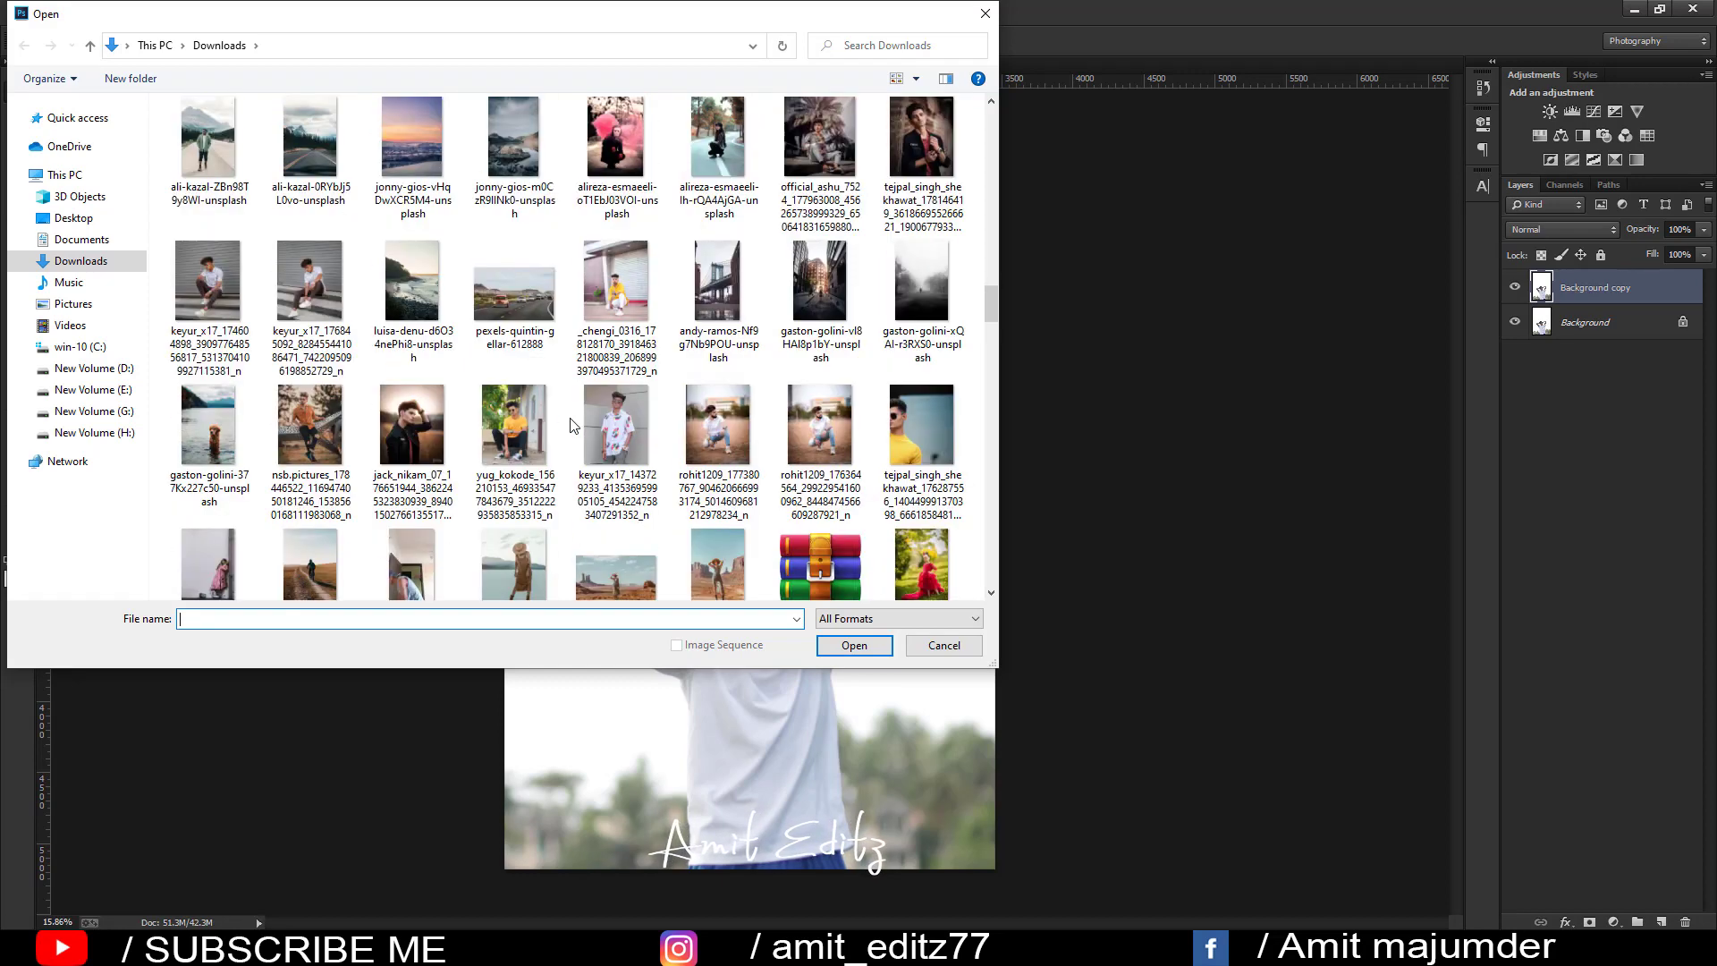
scroll(573, 424, "up", 2)
scroll(573, 423, "up", 2)
scroll(573, 423, "up", 2)
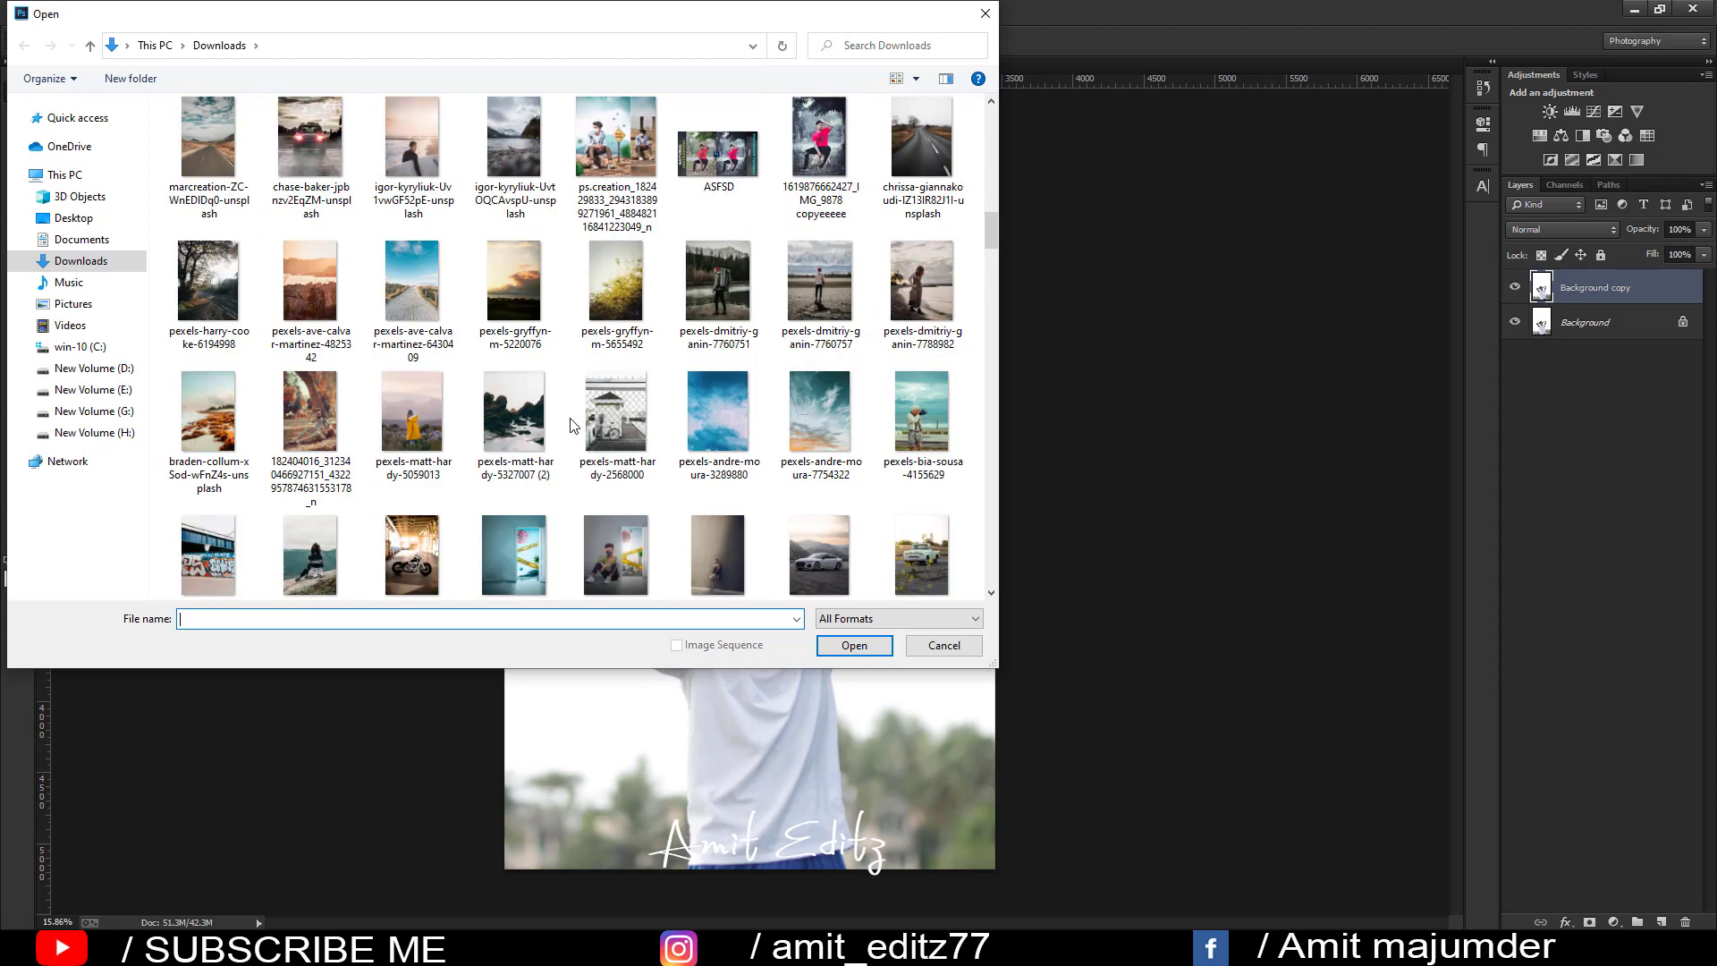
scroll(573, 424, "down", 2)
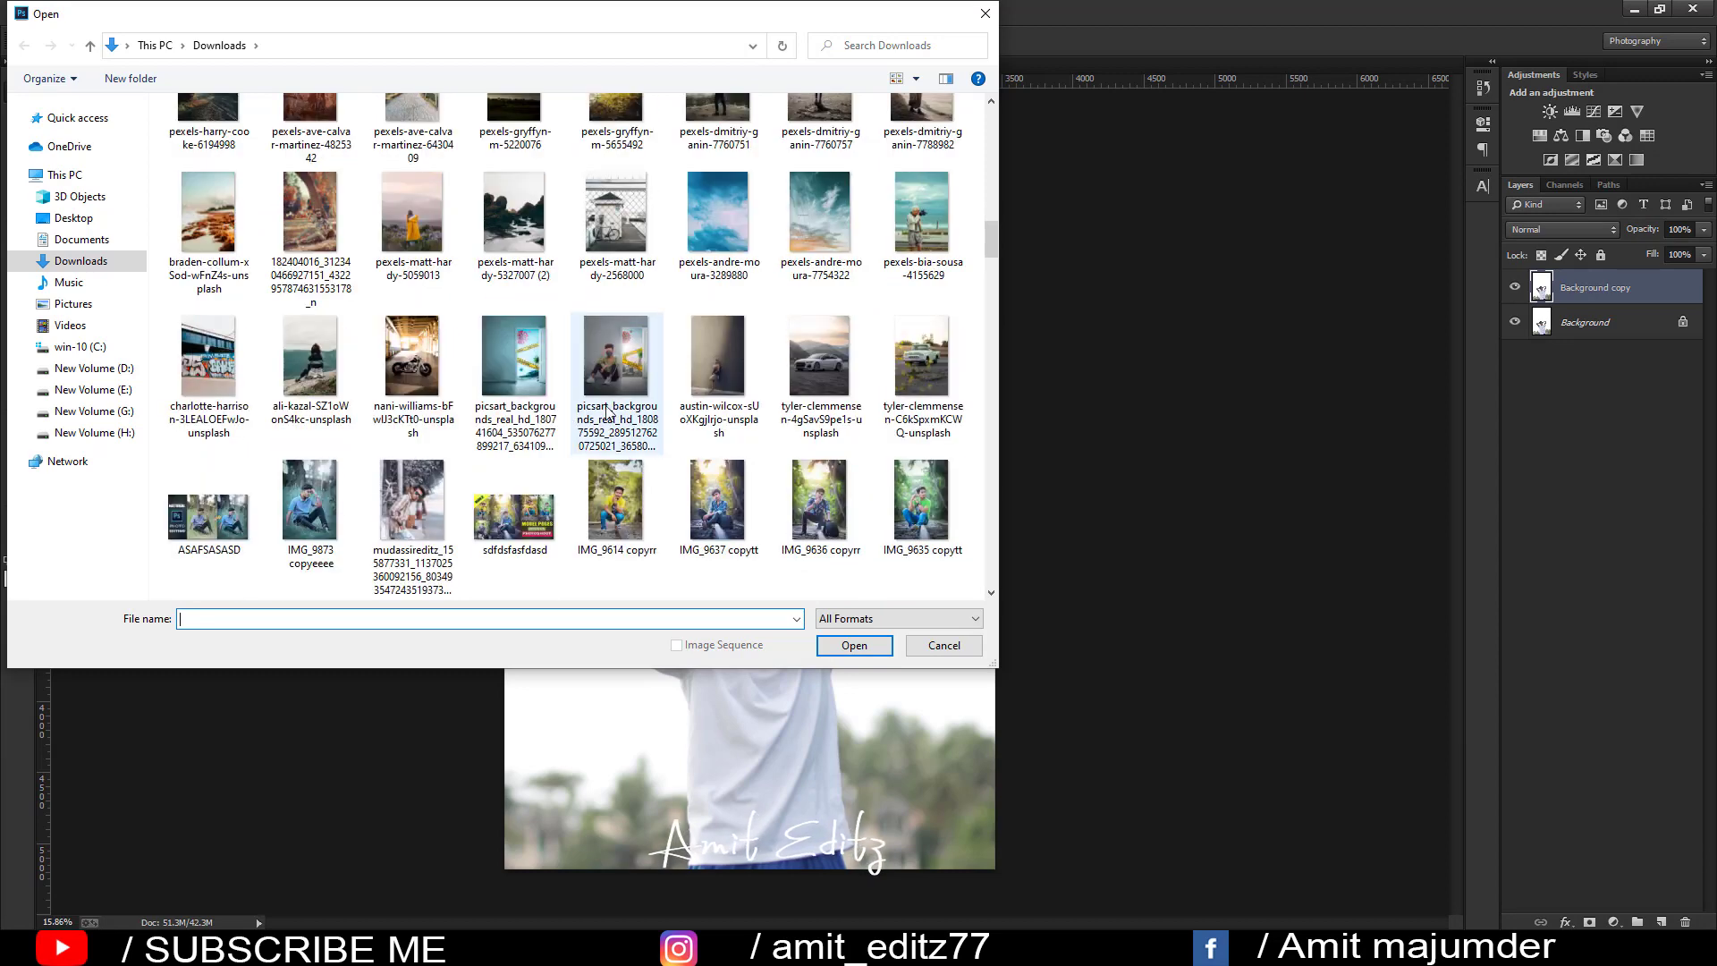
scroll(573, 424, "down", 3)
scroll(608, 411, "up", 5)
scroll(607, 411, "up", 3)
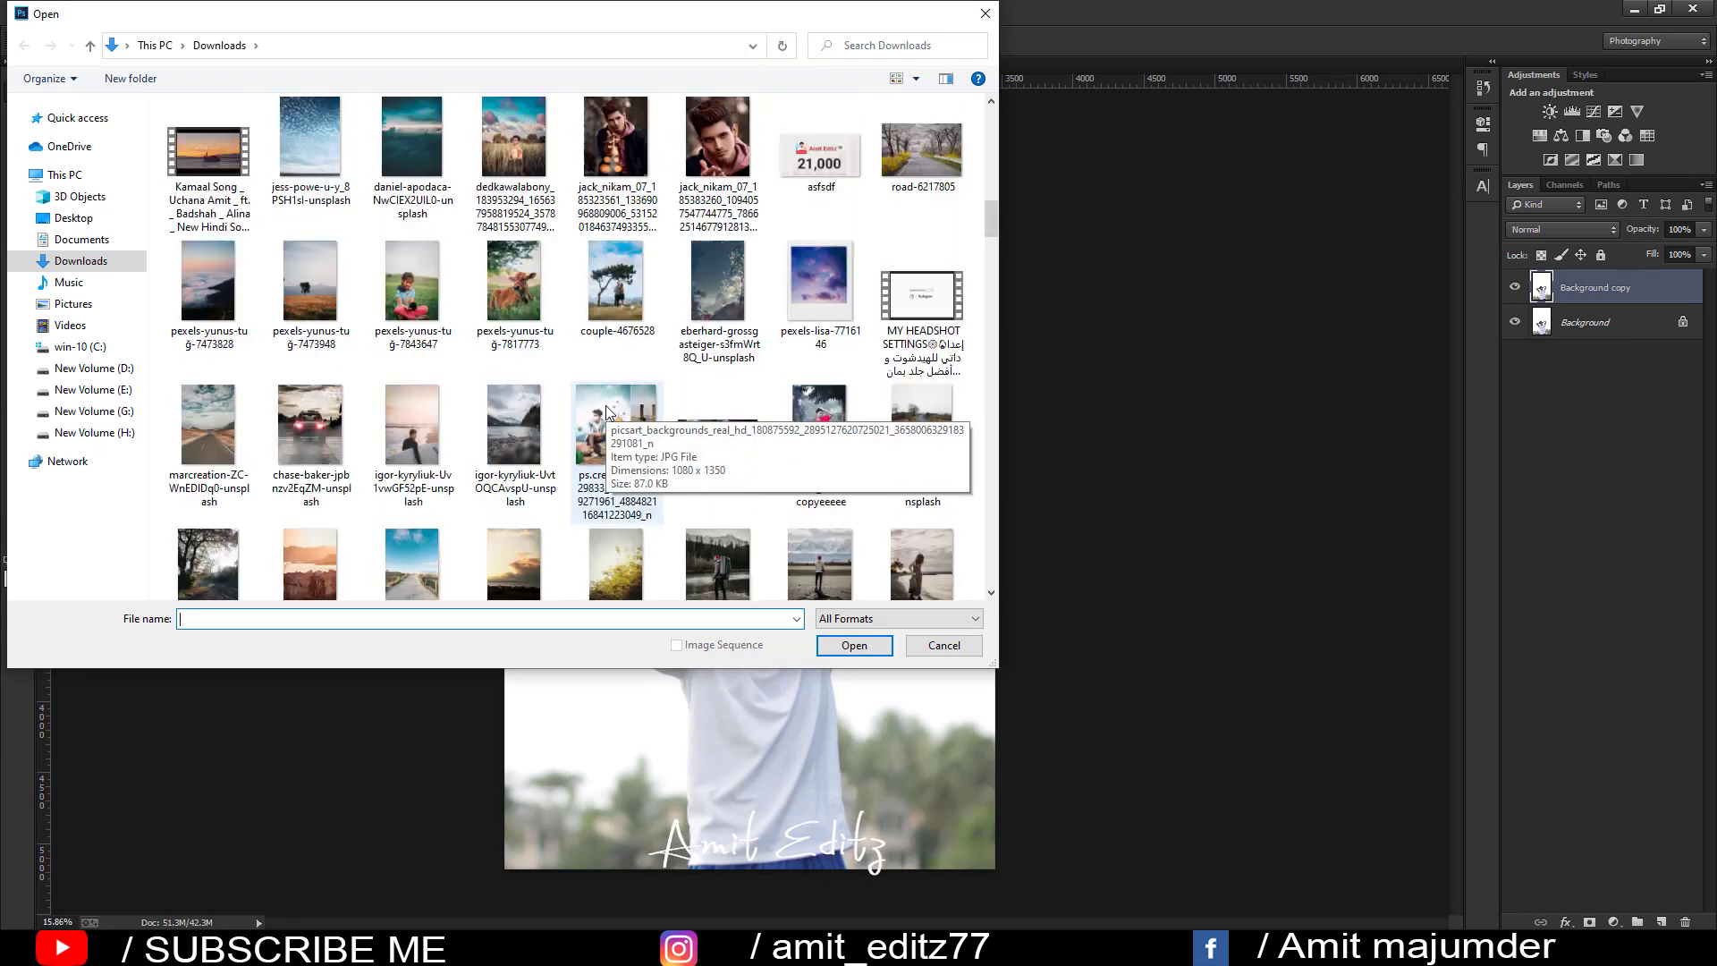
left_click(333, 125)
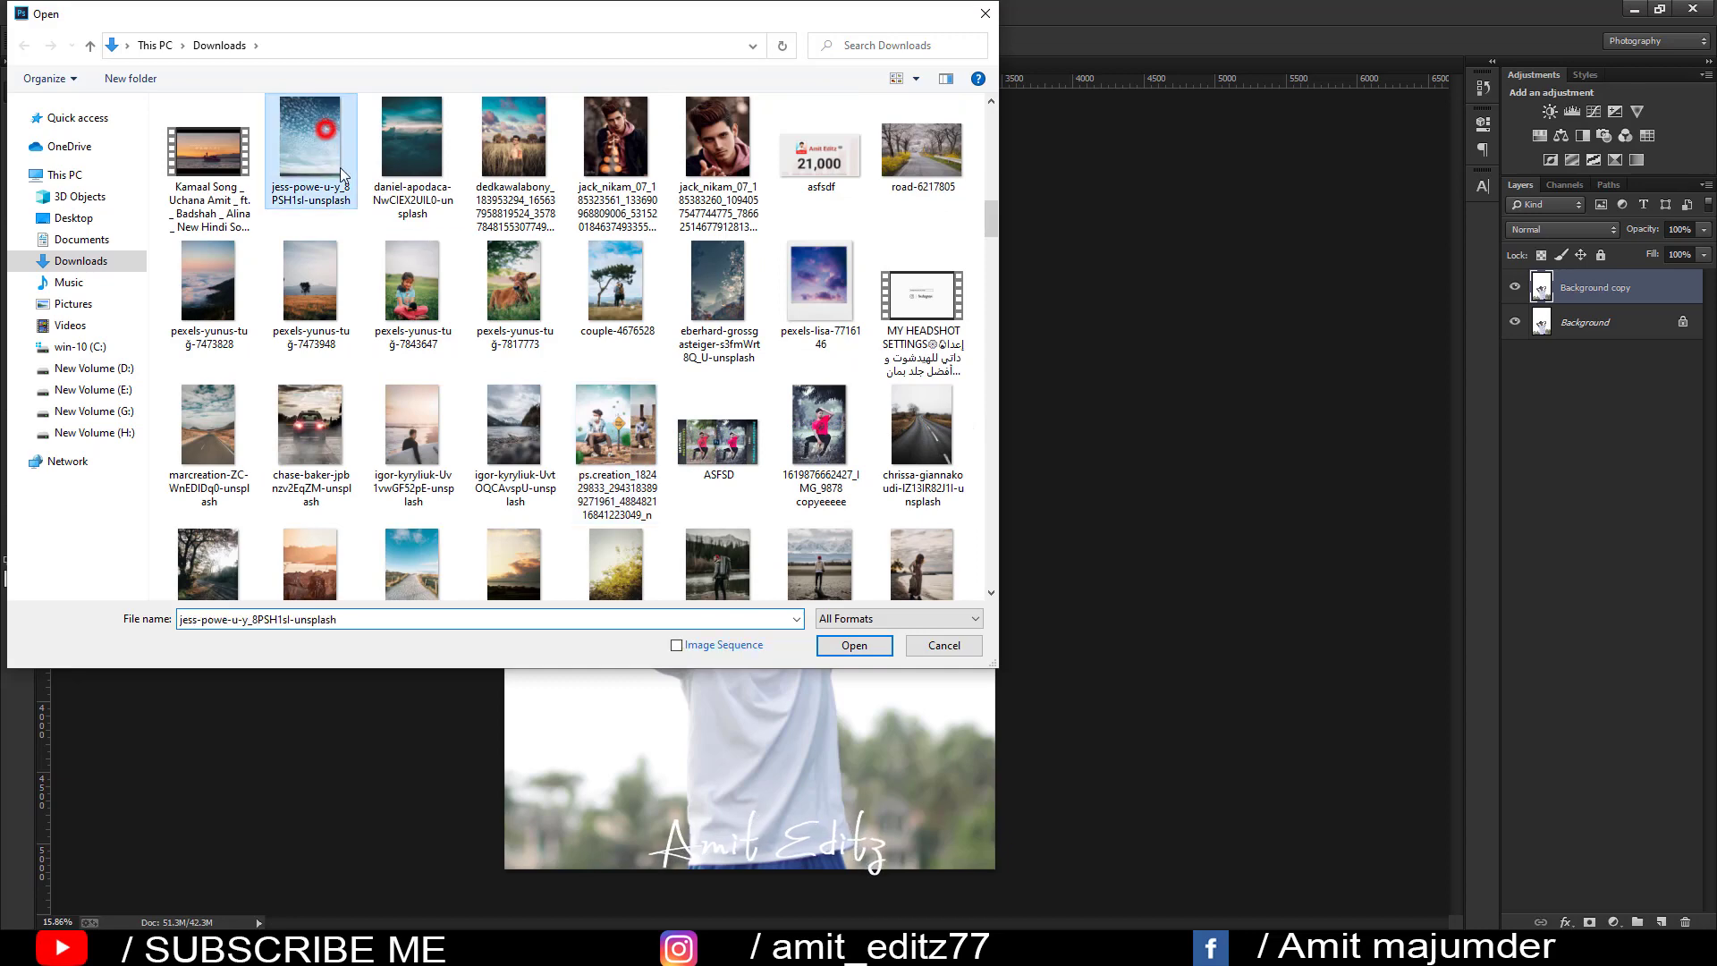
- Open the cloudy sky photo and bring it into the portrait as a new layer
left_click(854, 644)
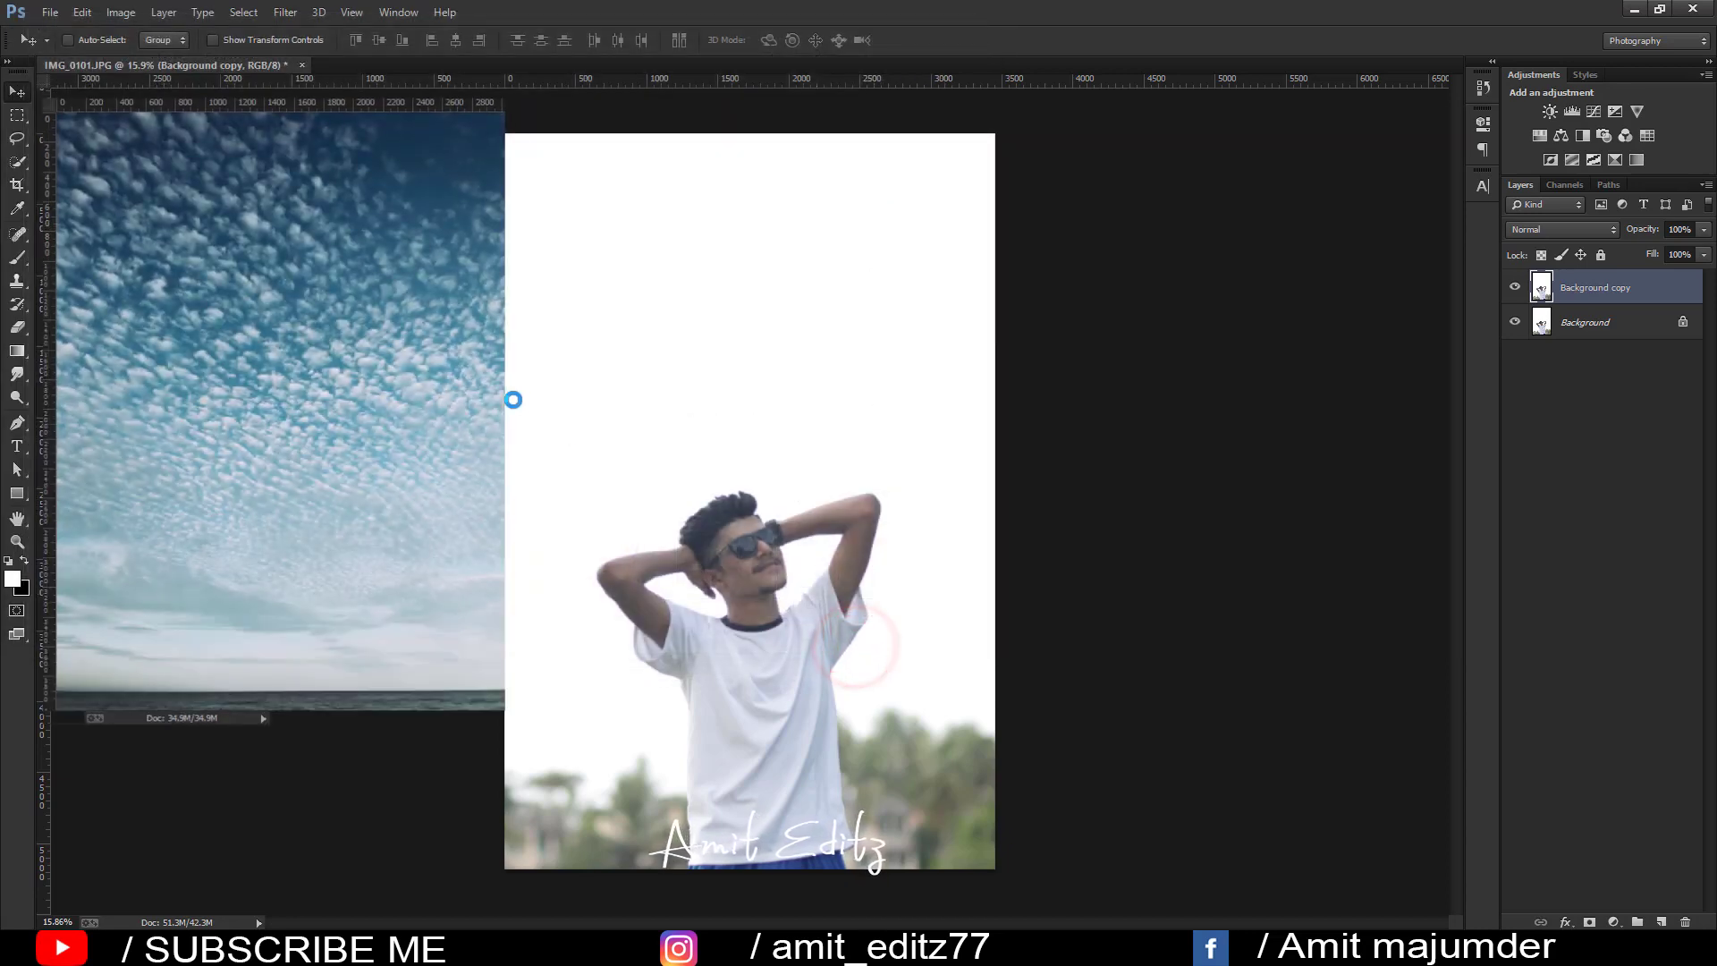
left_click_drag(292, 319, 787, 368)
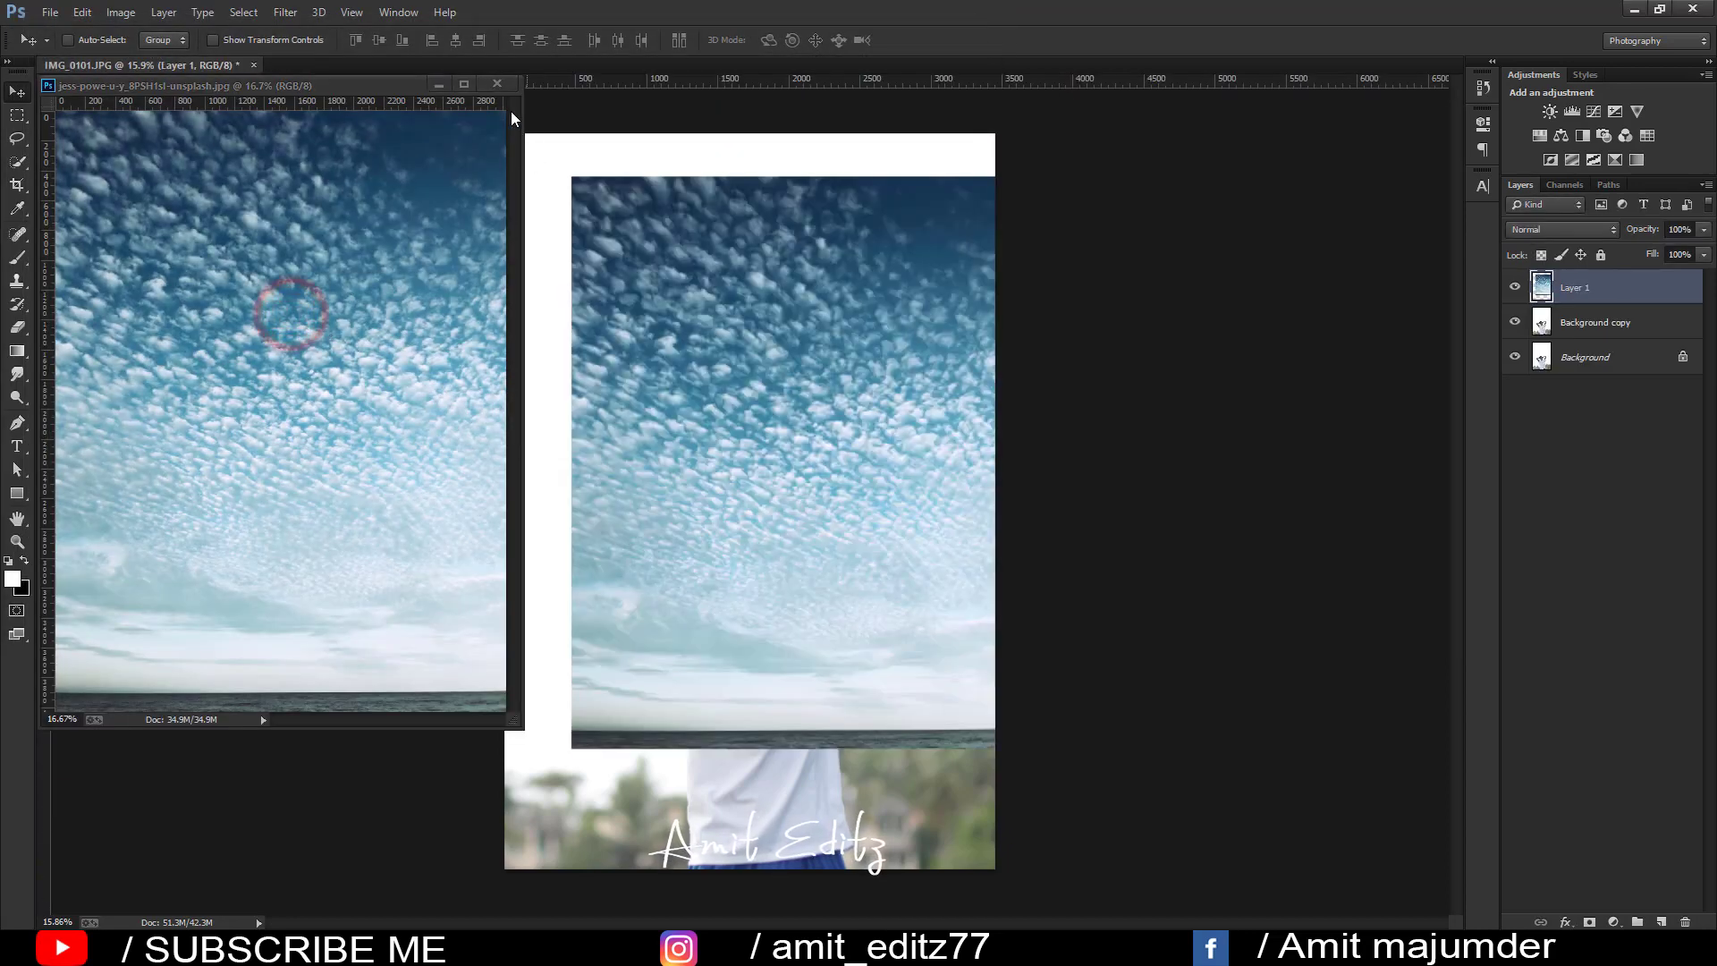
left_click(497, 83)
left_click_drag(866, 405, 831, 413)
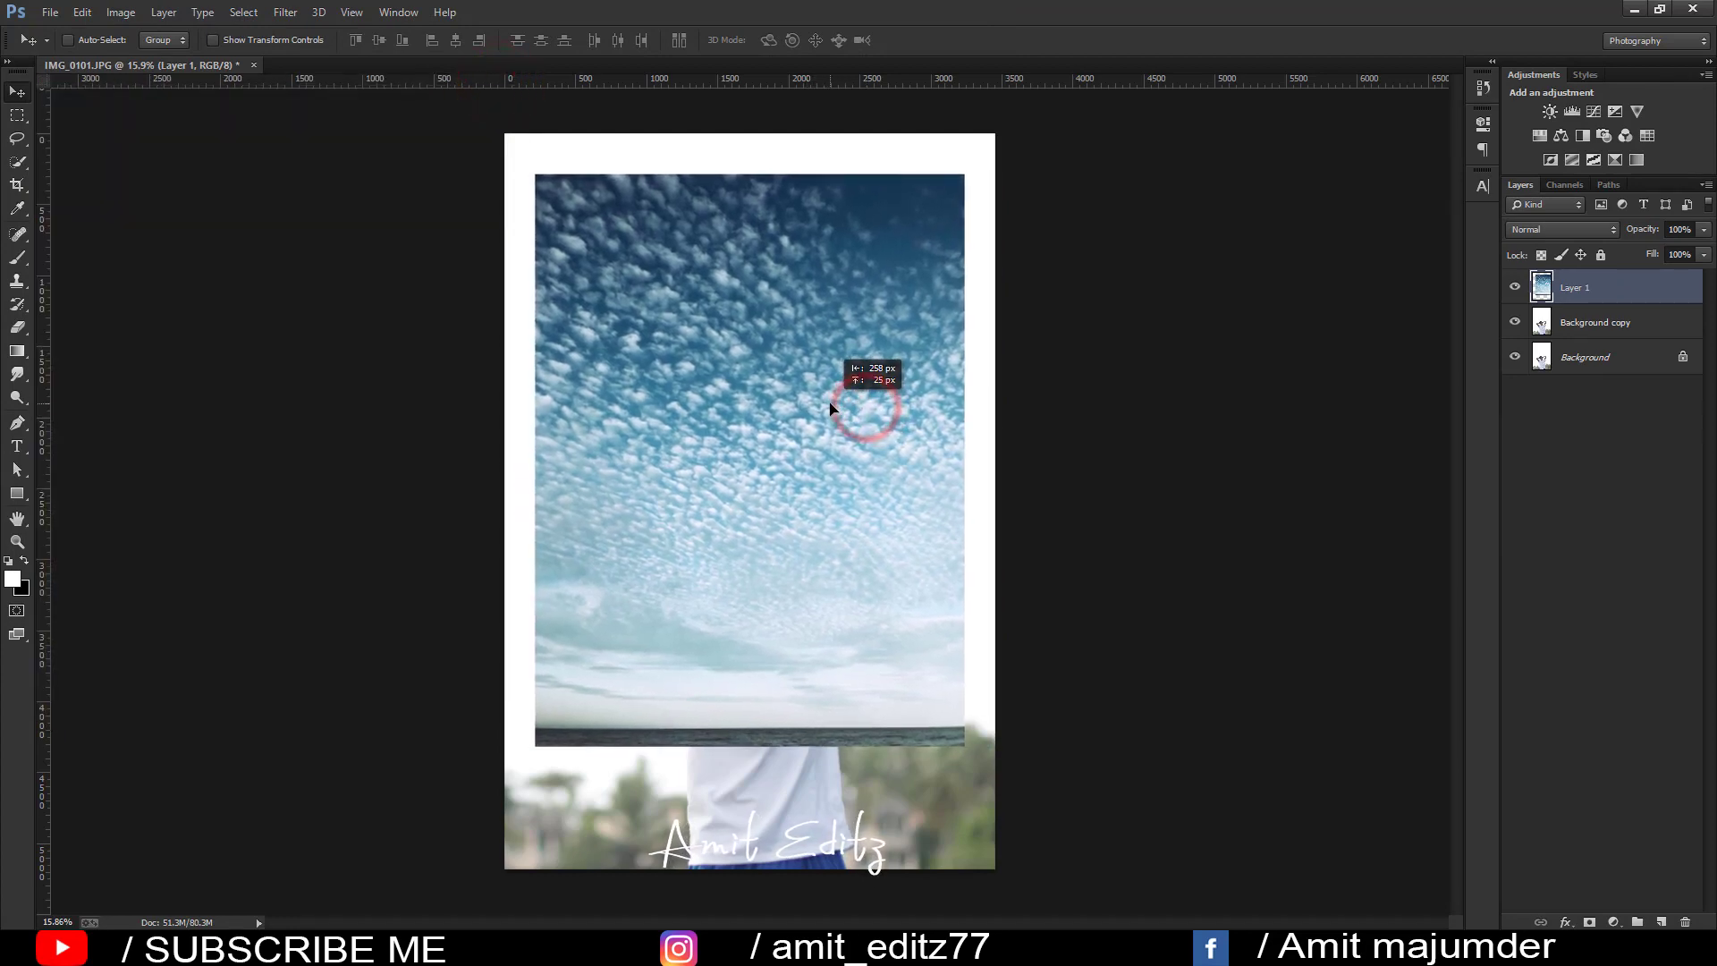
- Scale the sky layer to about 162% over the canvas and add an inverted layer mask
key("ctrl+t")
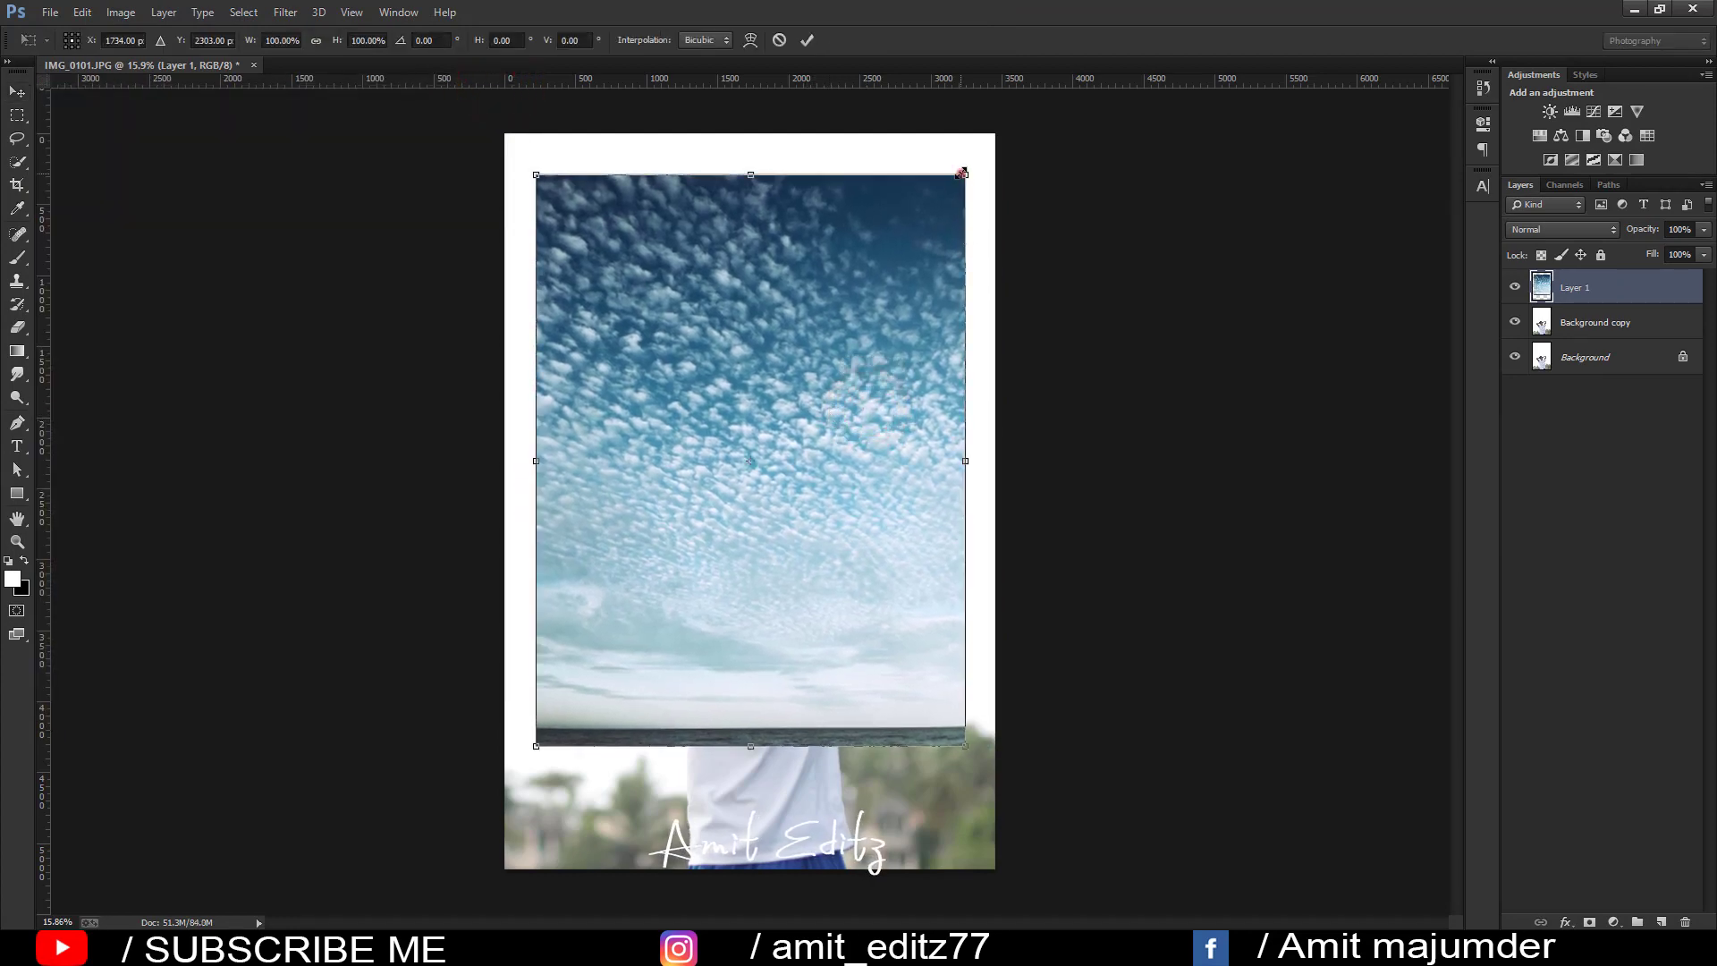
left_click_drag(962, 172, 1044, 62)
left_click_drag(930, 302, 930, 320)
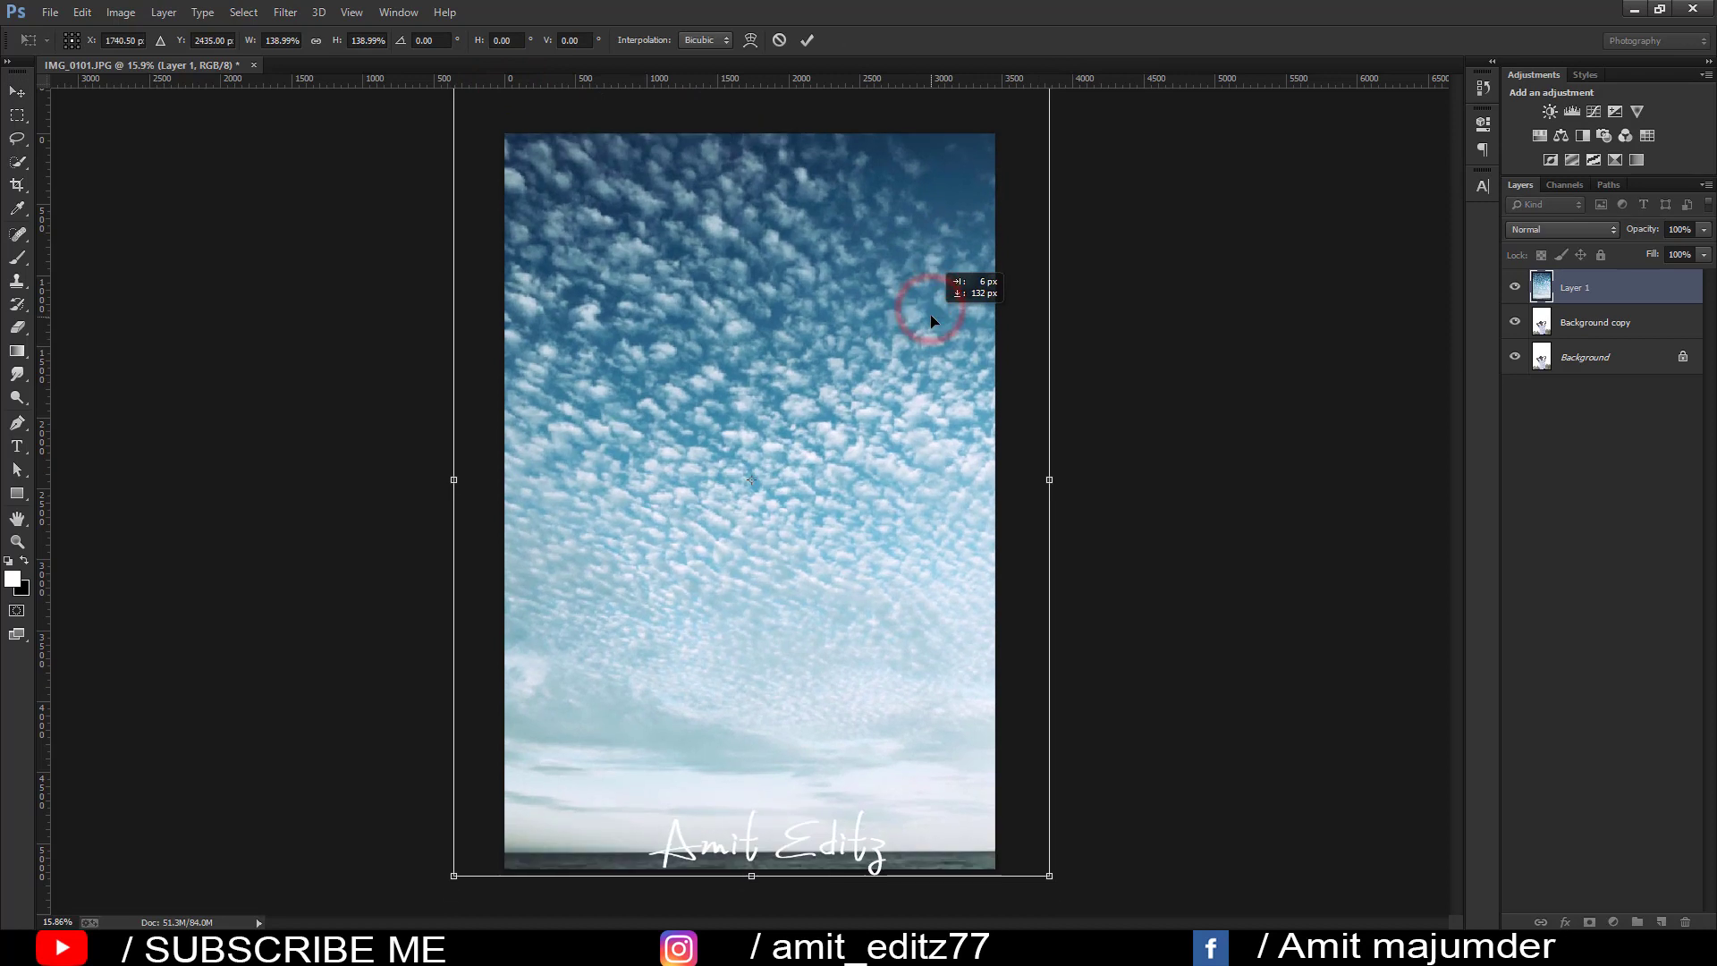
left_click_drag(1049, 875, 1100, 939)
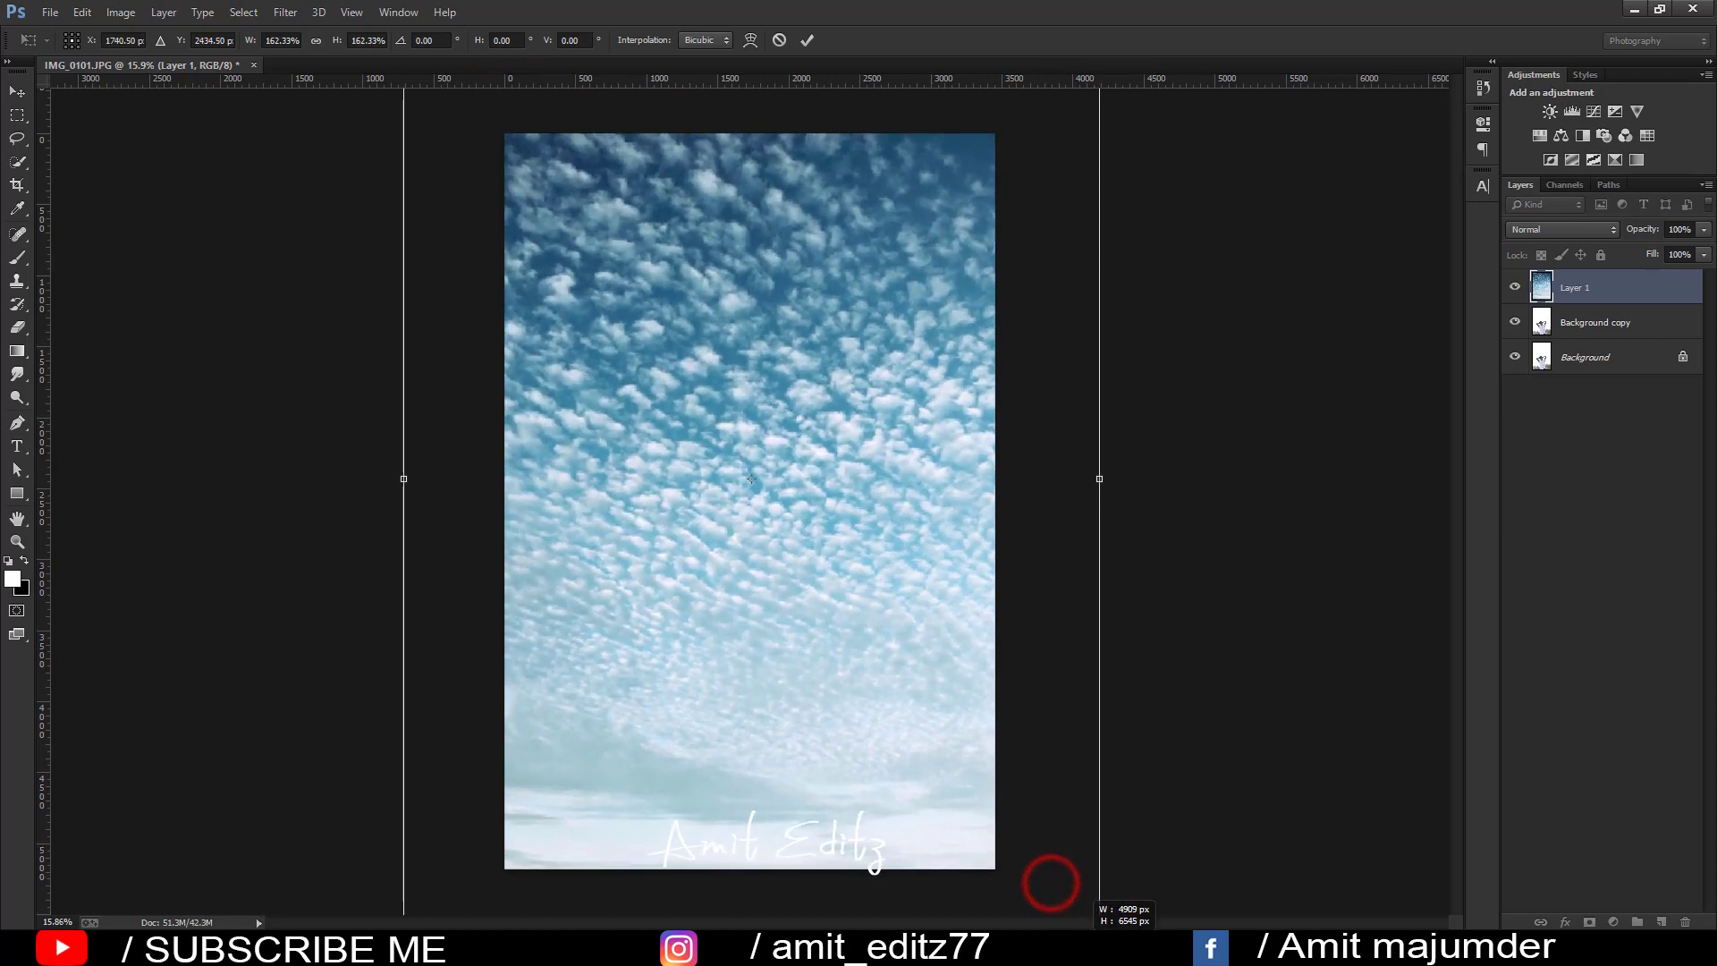
key("Return")
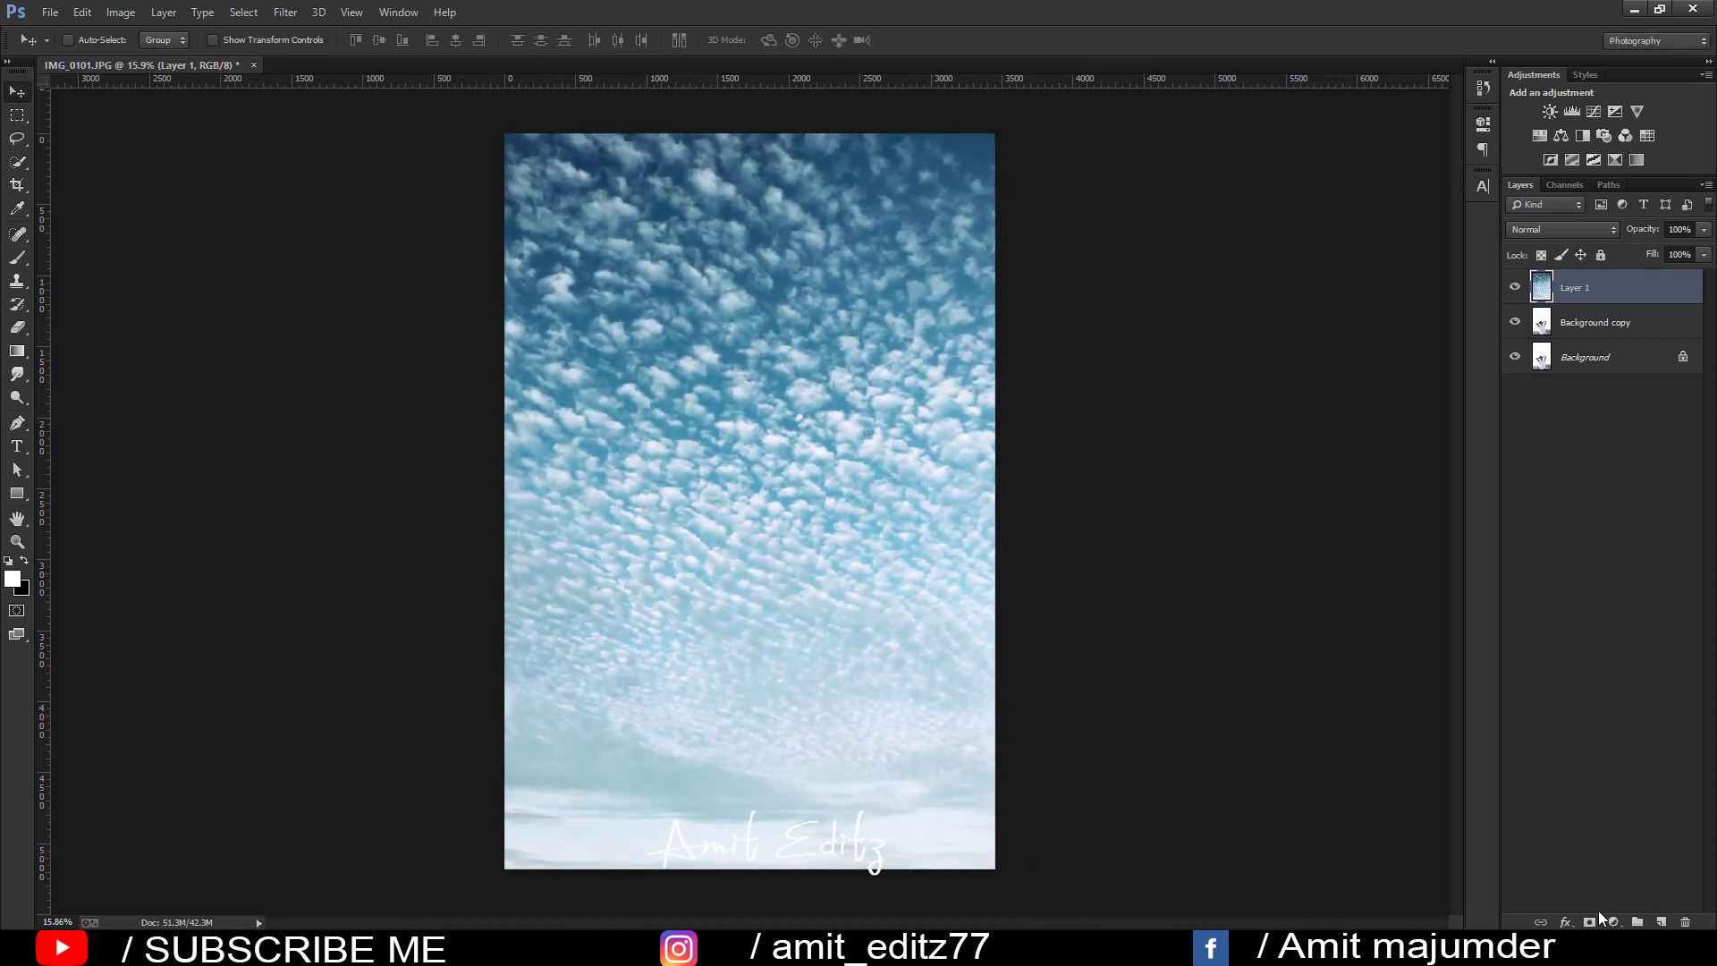
left_click(1591, 921)
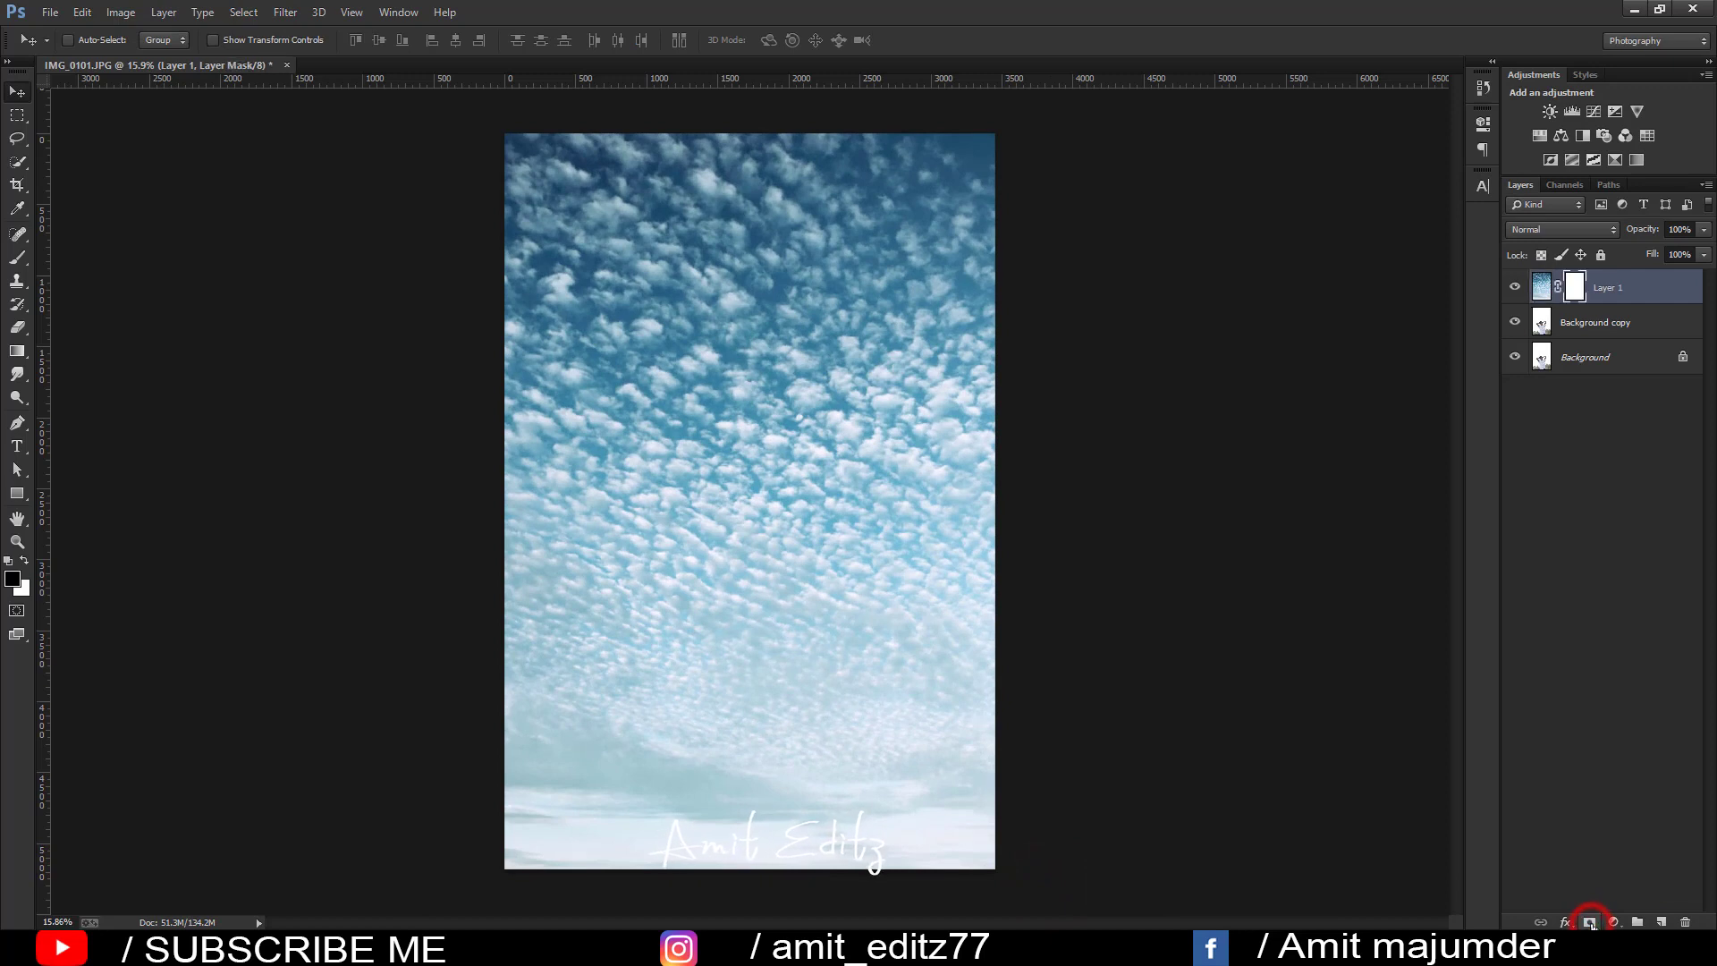
key("ctrl+i")
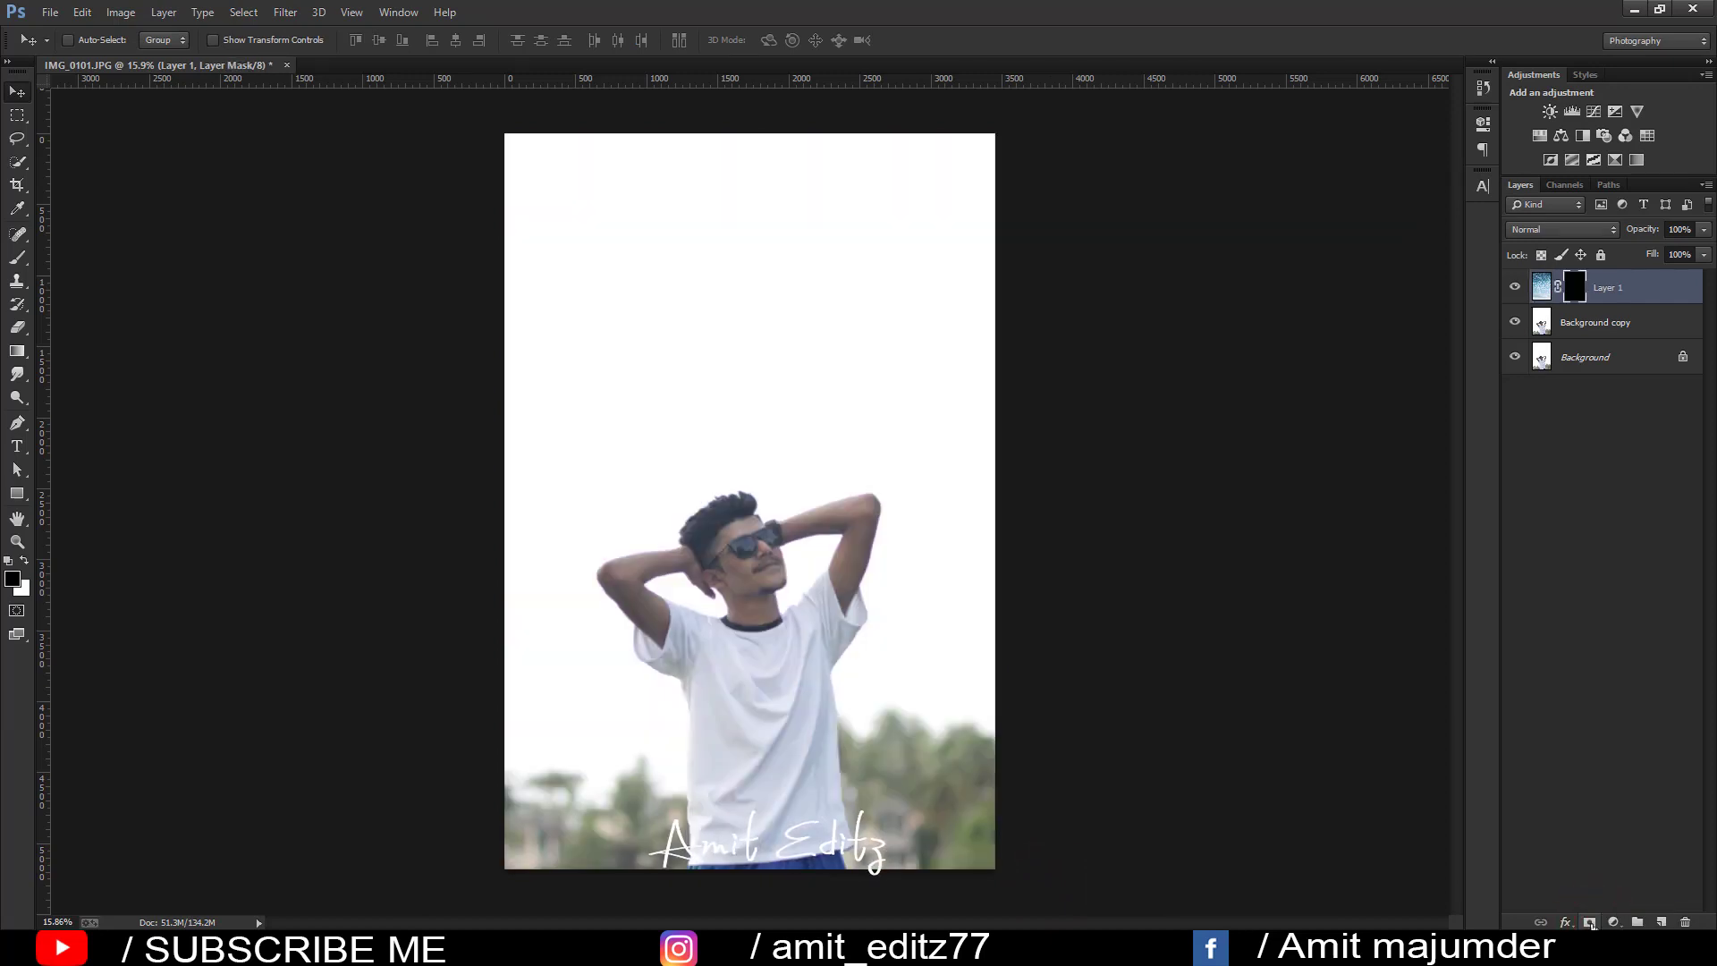
- Add a second mask, brush sky into the upper canvas, then delete Layer 1
left_click(1589, 920)
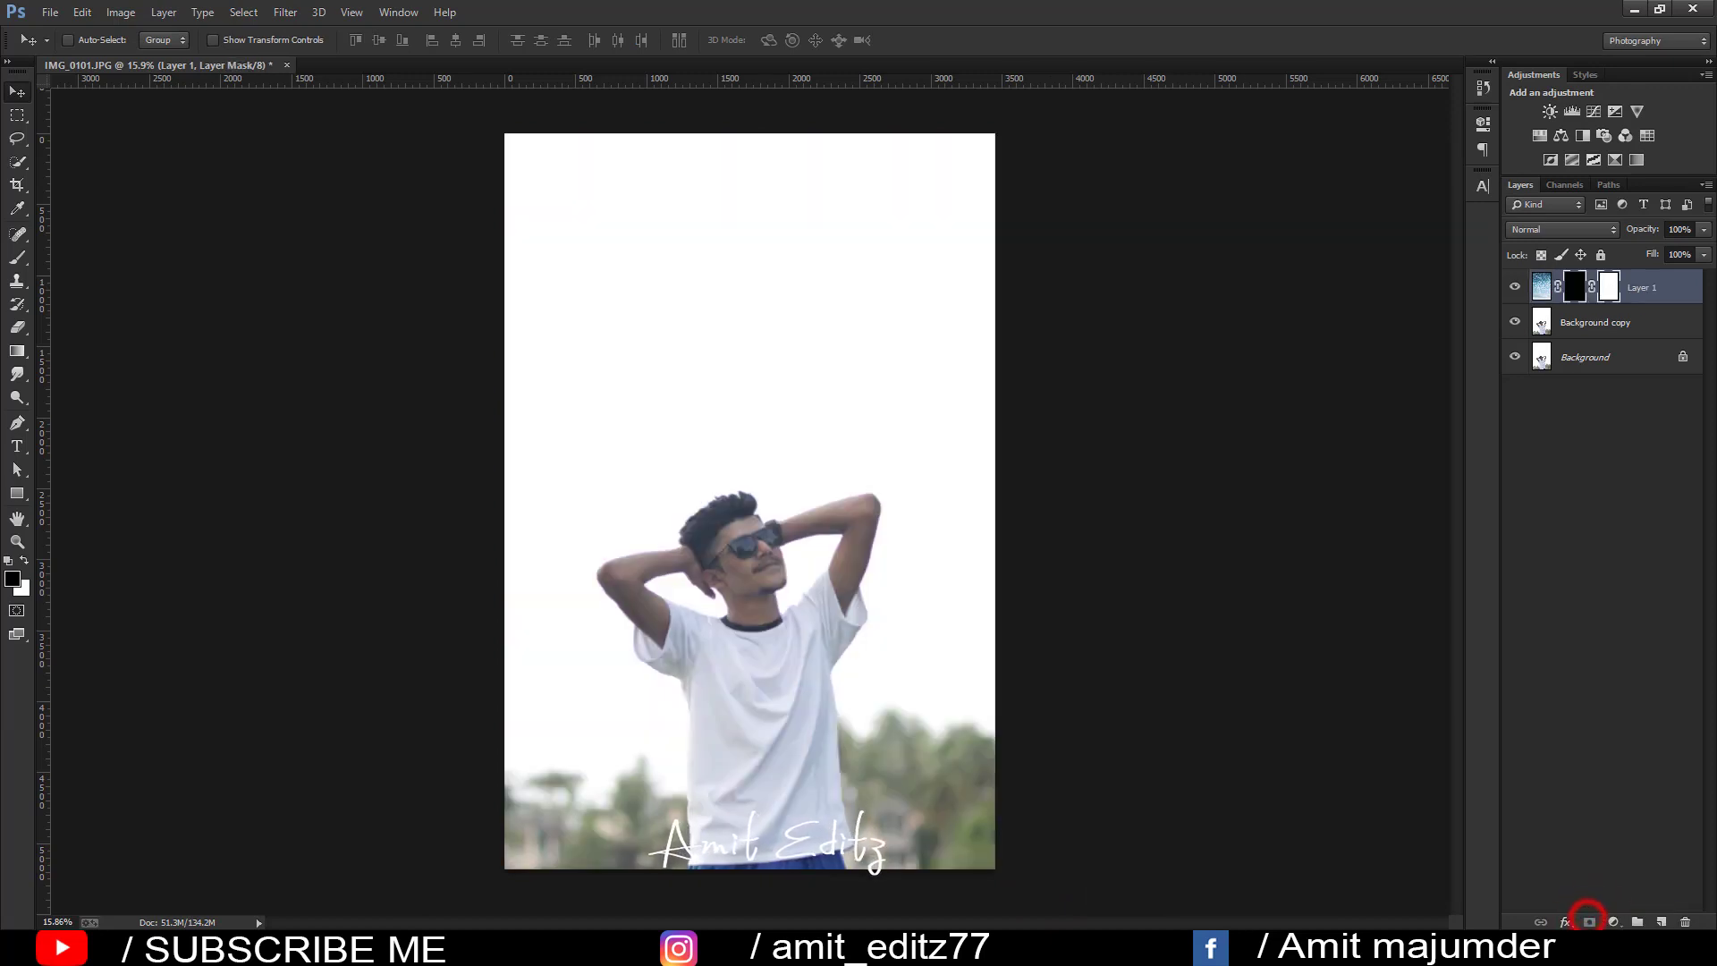
left_click(16, 257)
mouse_move(608, 179)
left_mouse_down()
mouse_move(564, 230)
mouse_move(536, 390)
mouse_move(908, 325)
left_mouse_up()
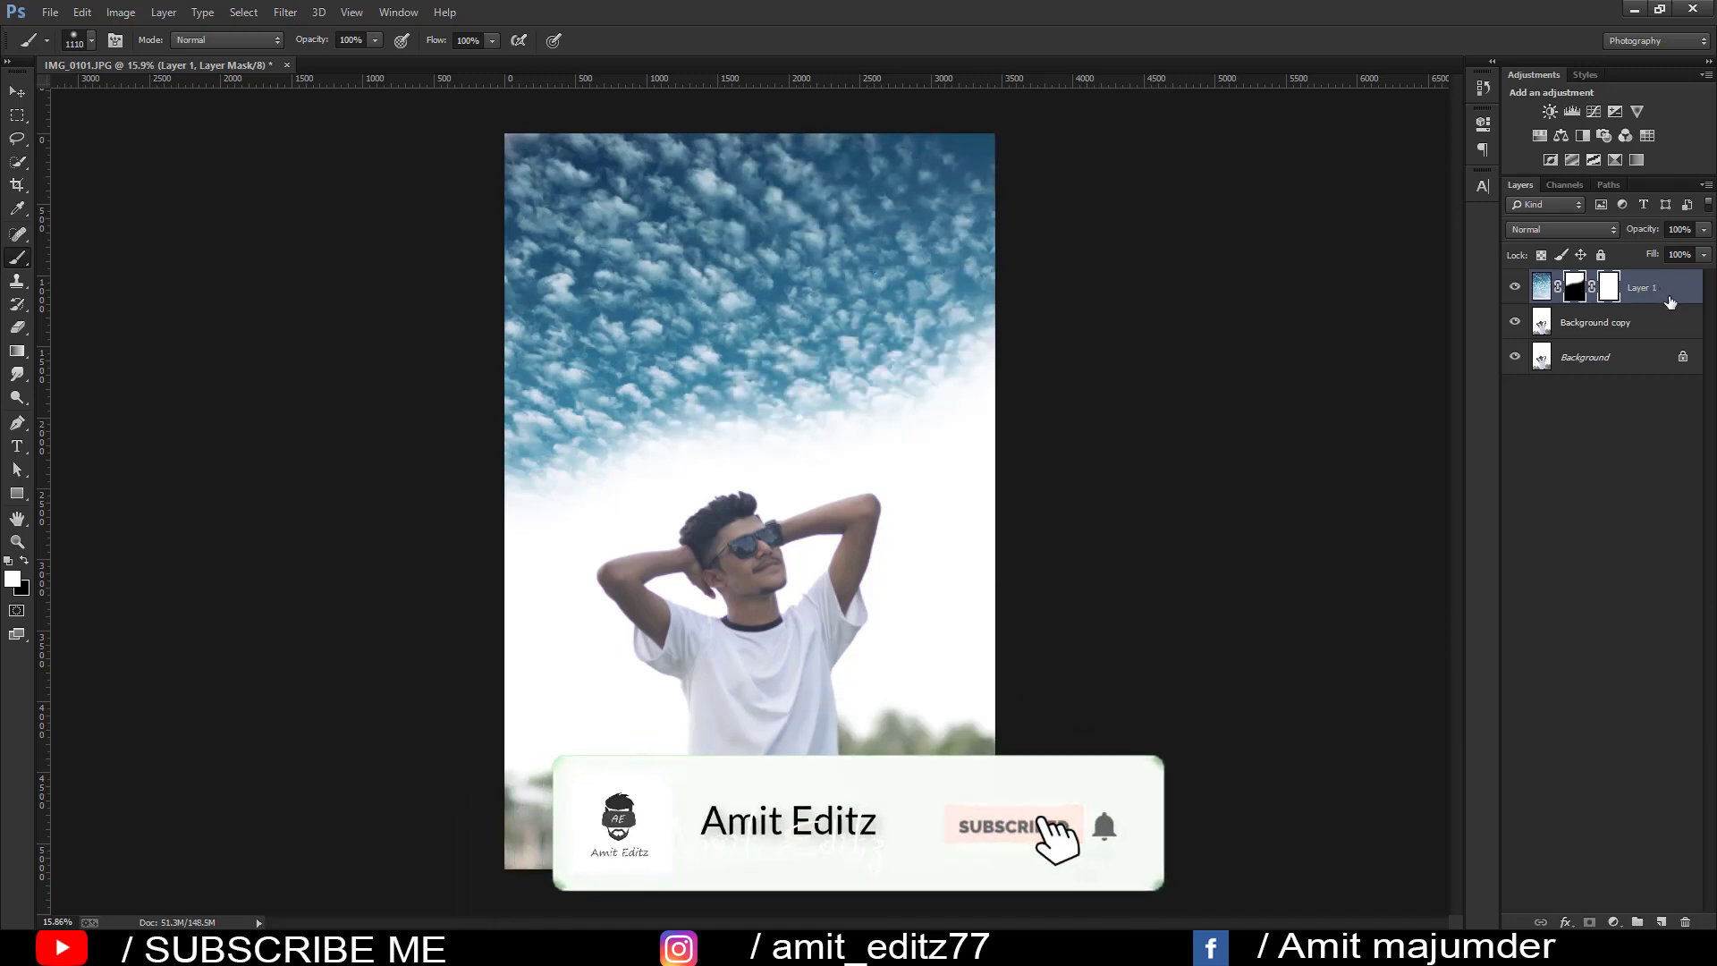
left_click_drag(1662, 300, 1685, 921)
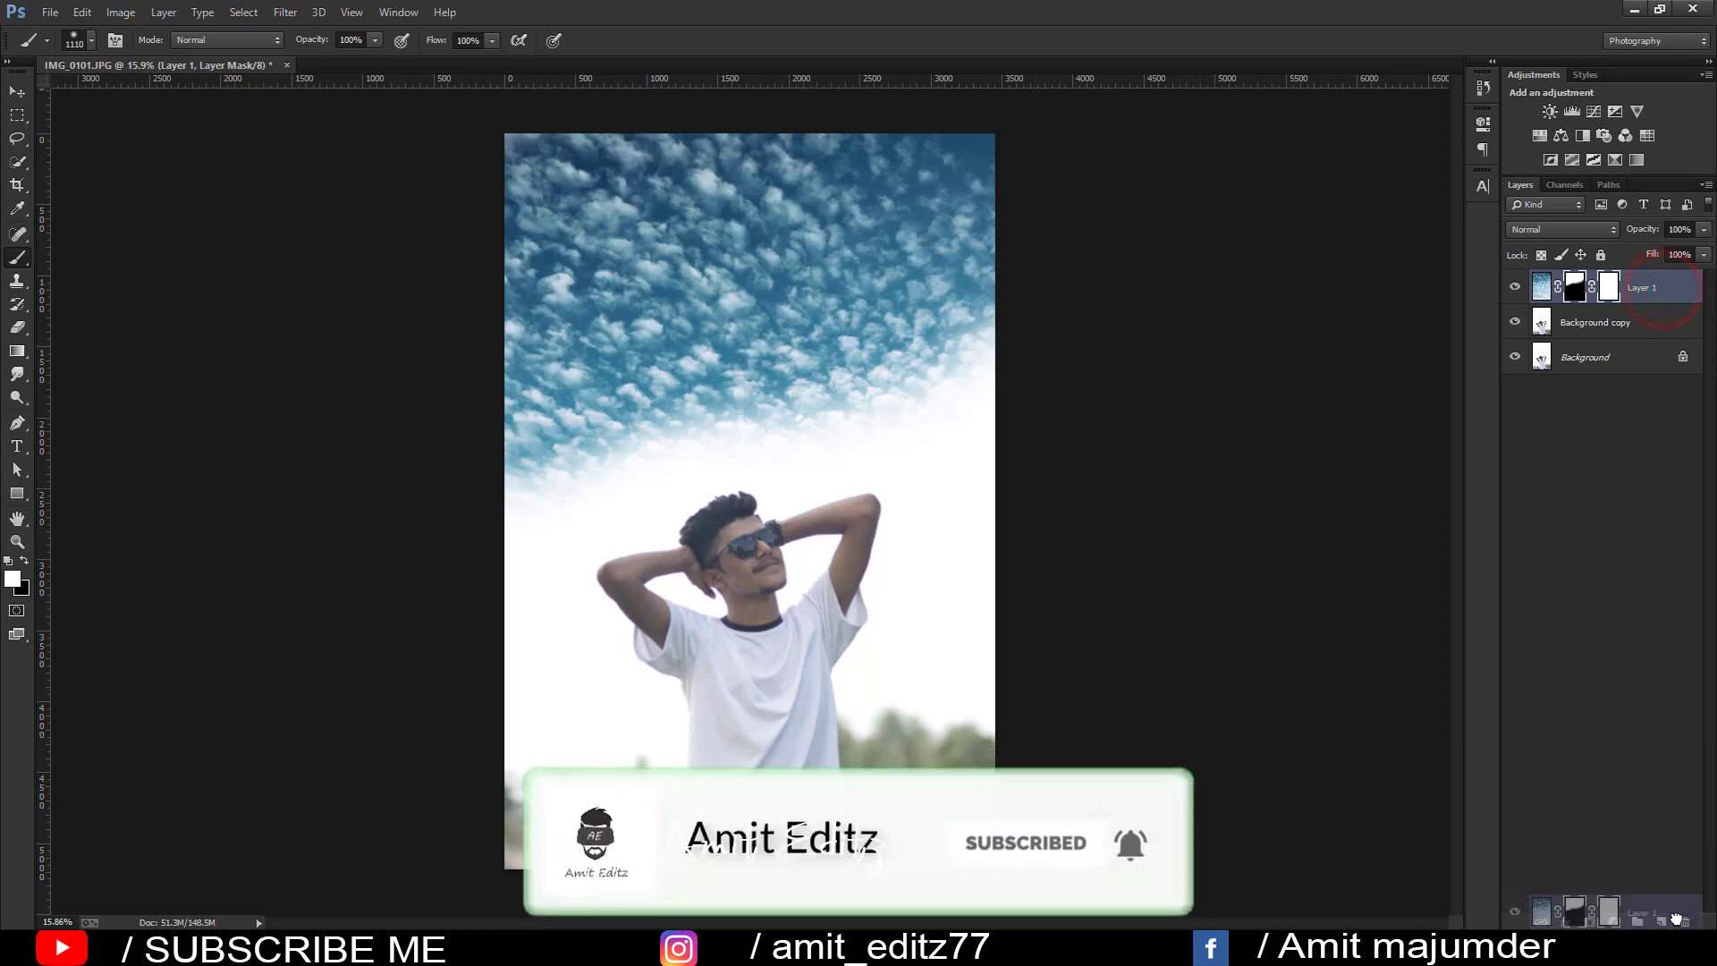
- Browse to G:\Amit nackground\AMIT BACKGROUND\sky background\New folder in the Open dialog
left_click(46, 12)
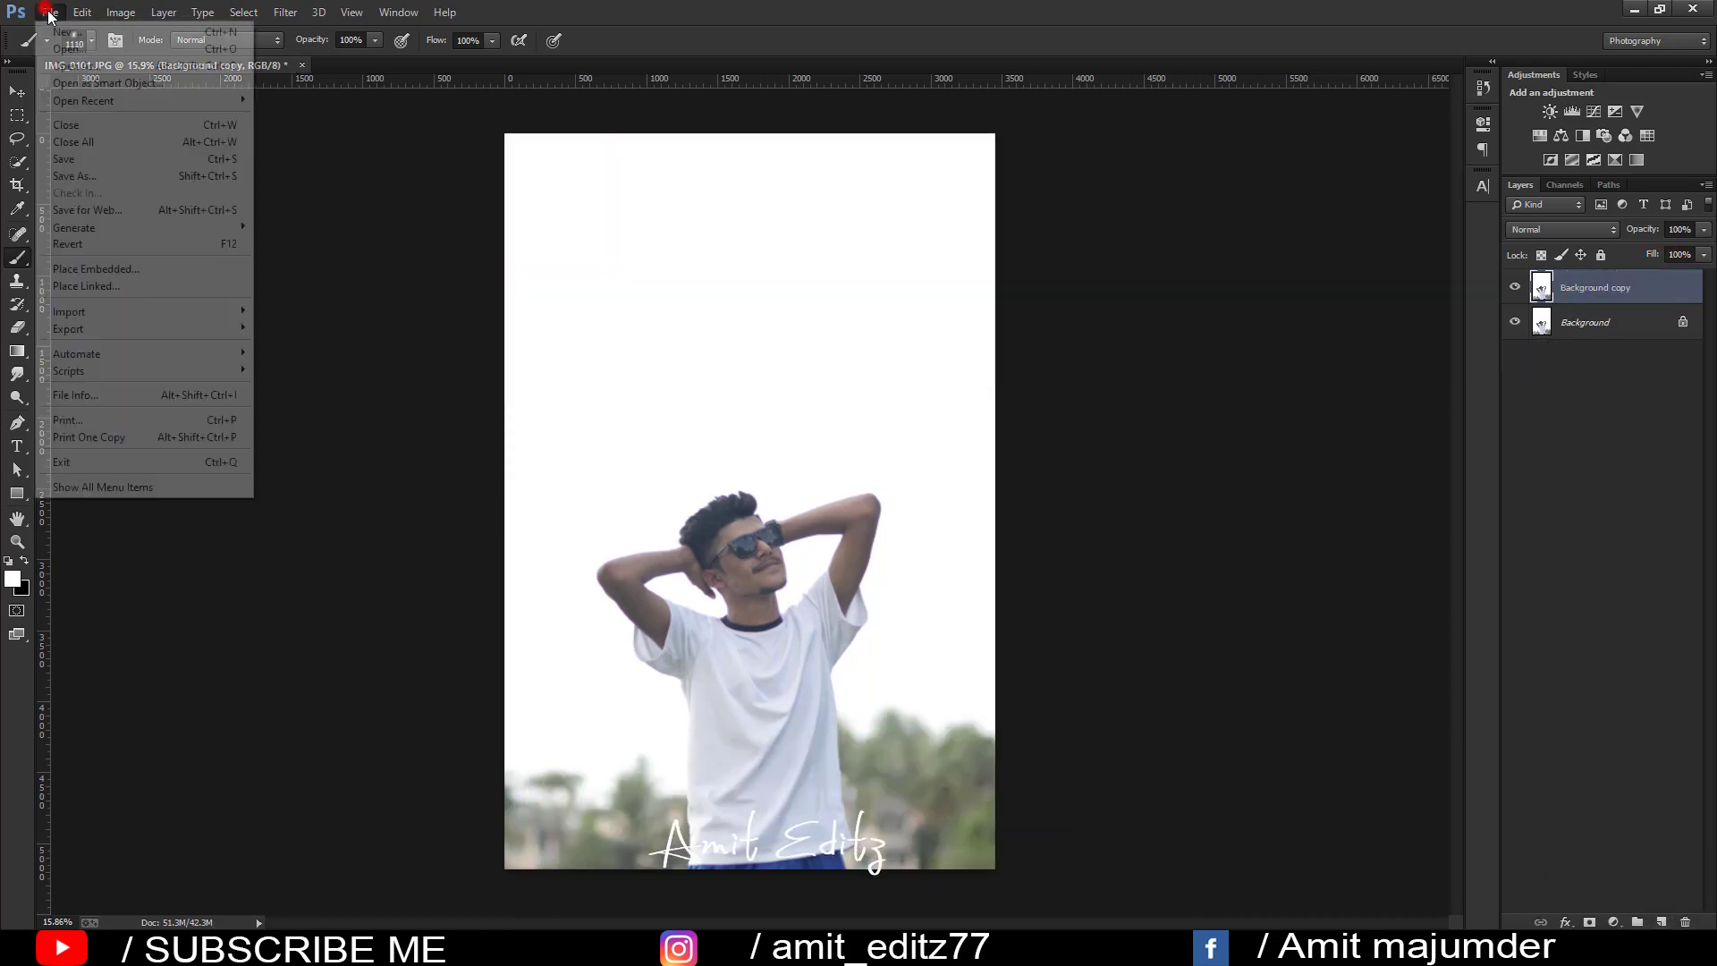
left_click(70, 47)
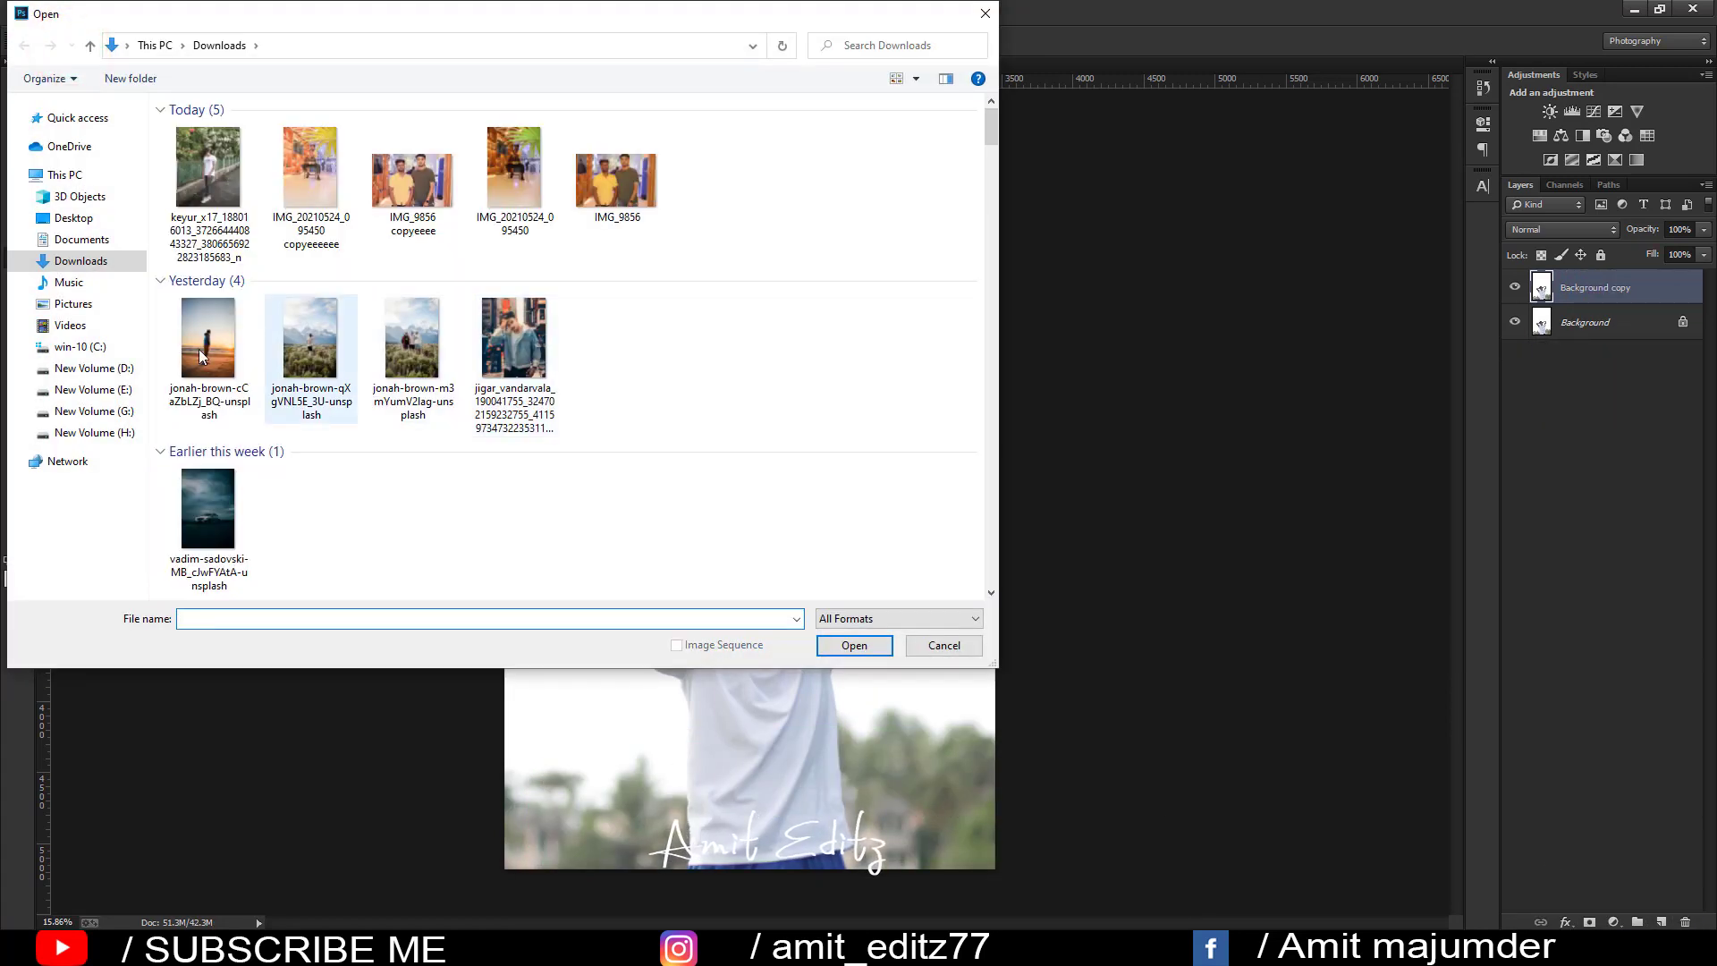
left_click(126, 411)
left_click(212, 165)
double_click(212, 165)
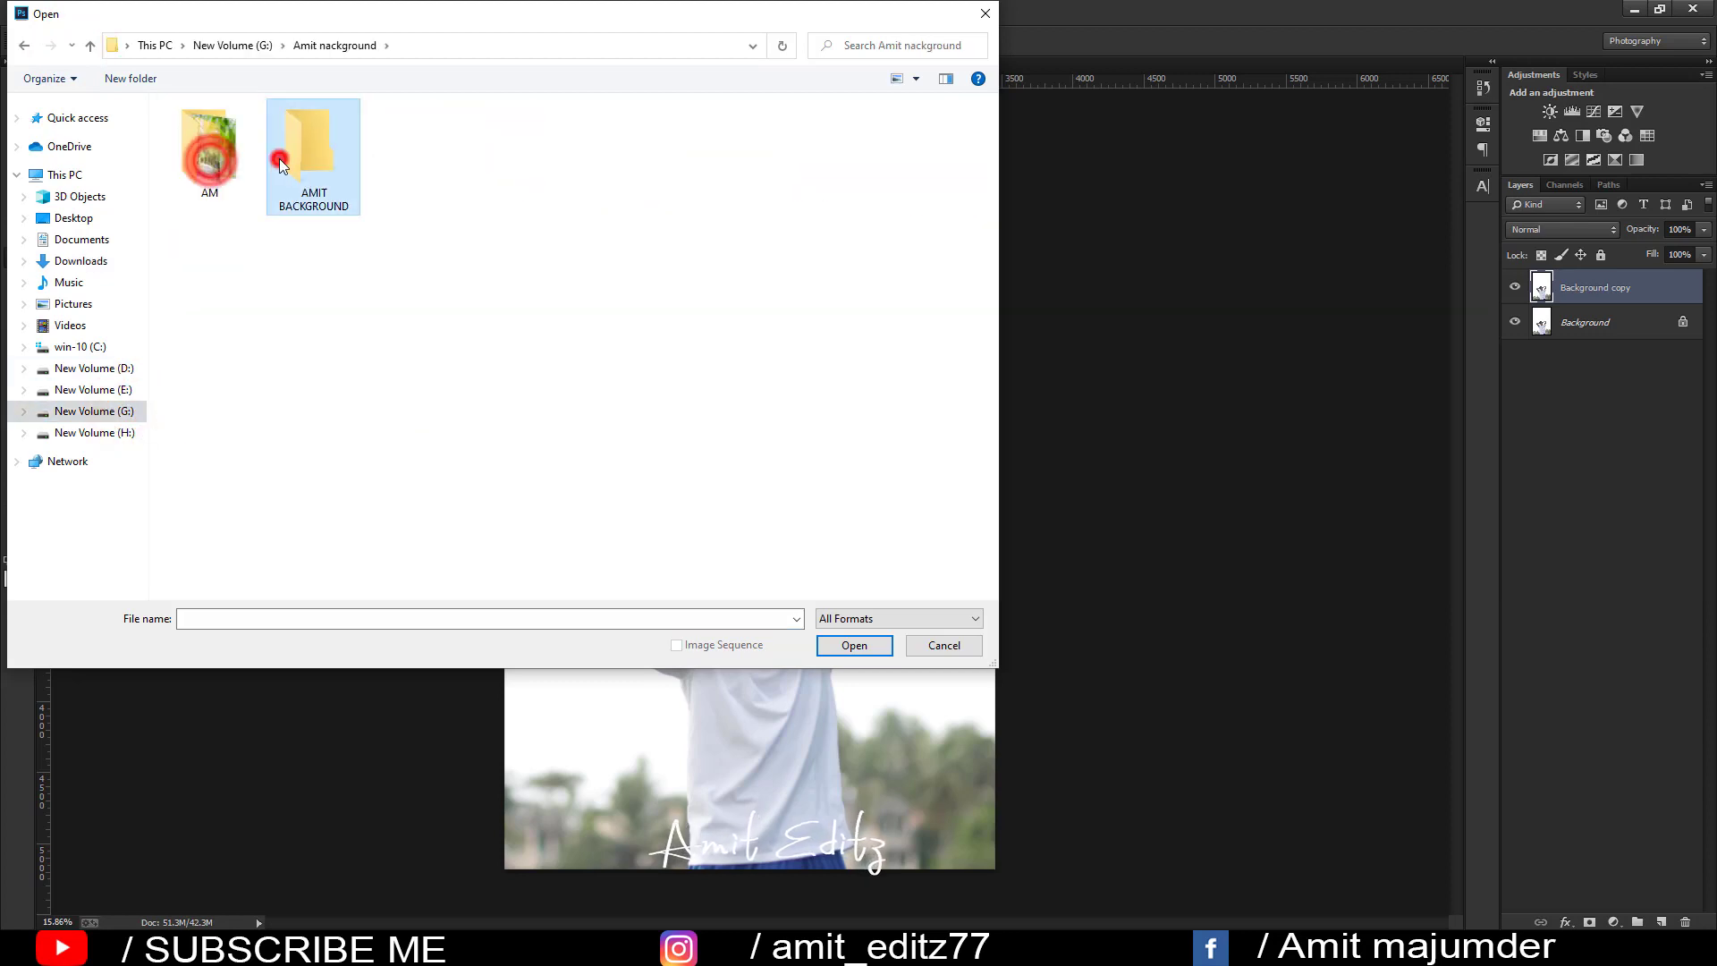
double_click(279, 159)
left_click(914, 179)
double_click(914, 179)
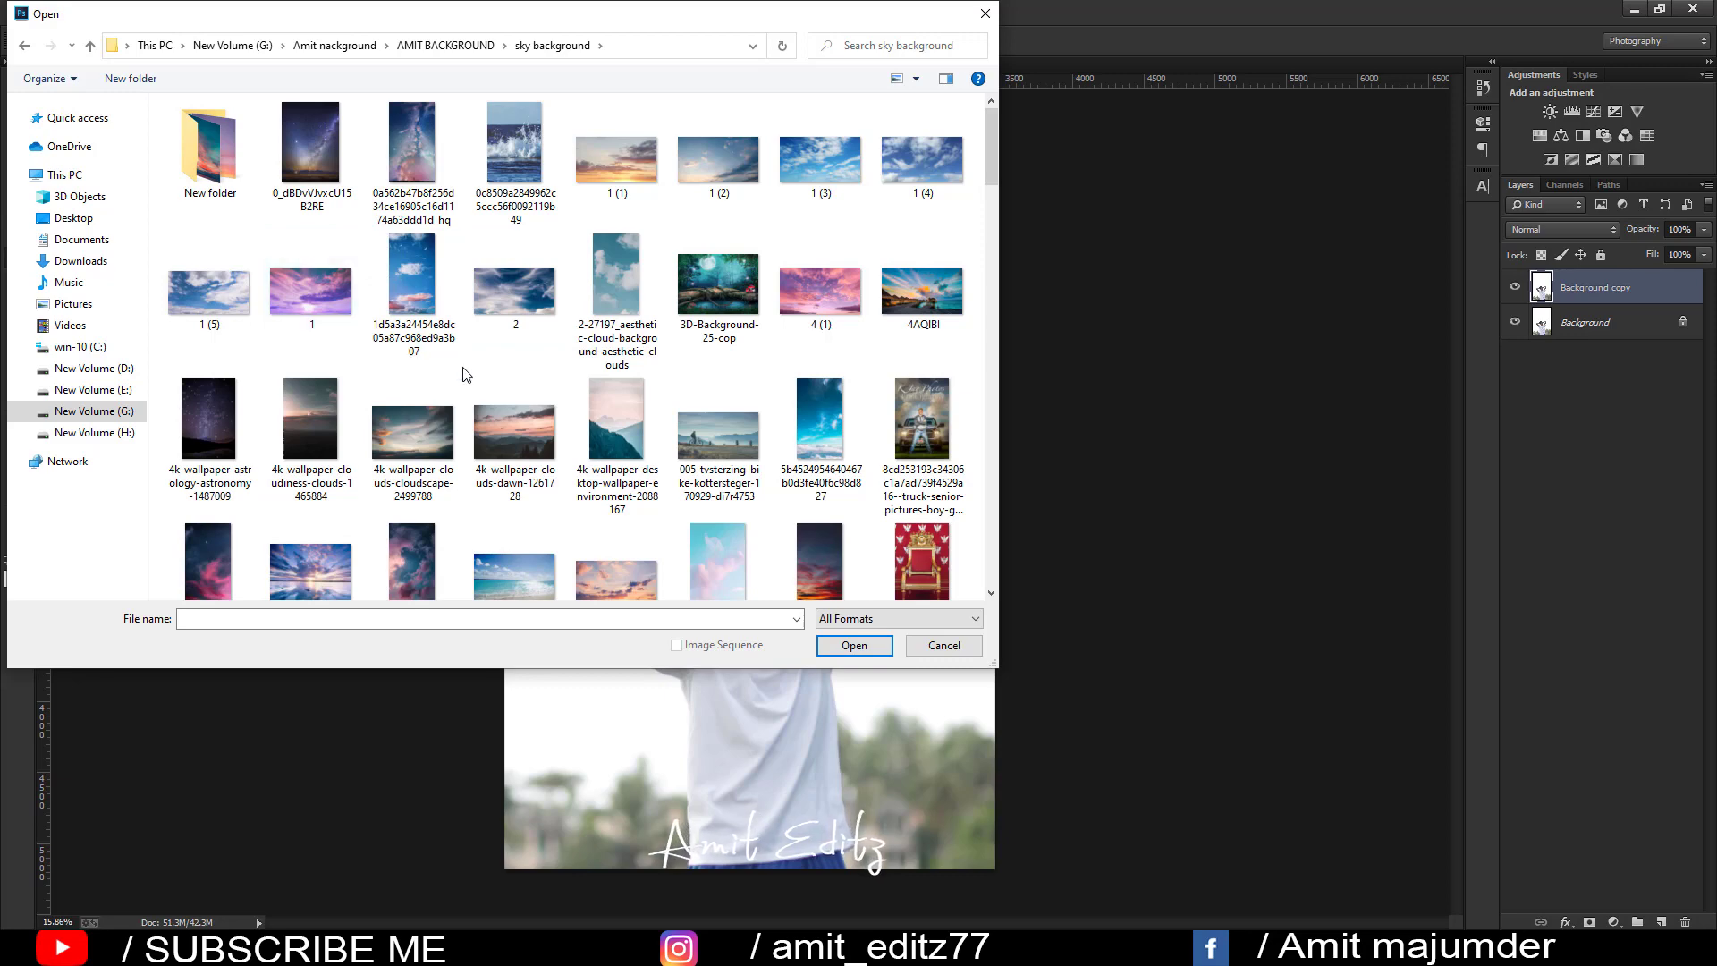
double_click(213, 163)
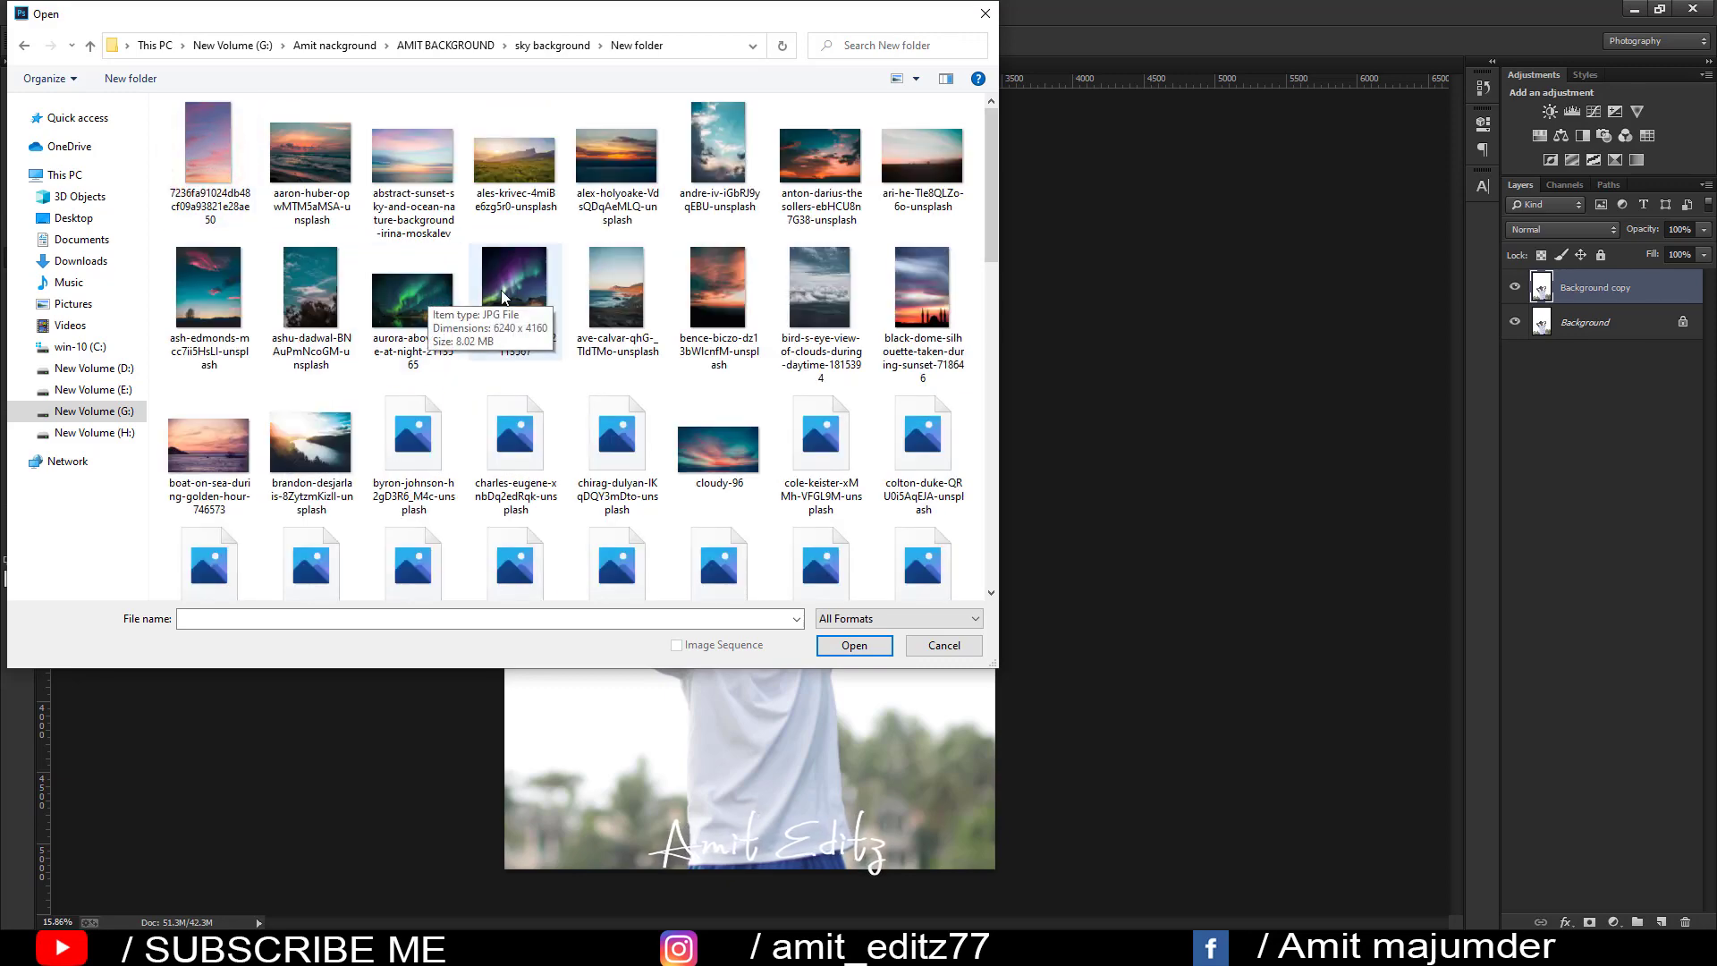
- Open the depositphotos beautiful sky photo, close it, and return to File > Open
left_click(231, 444)
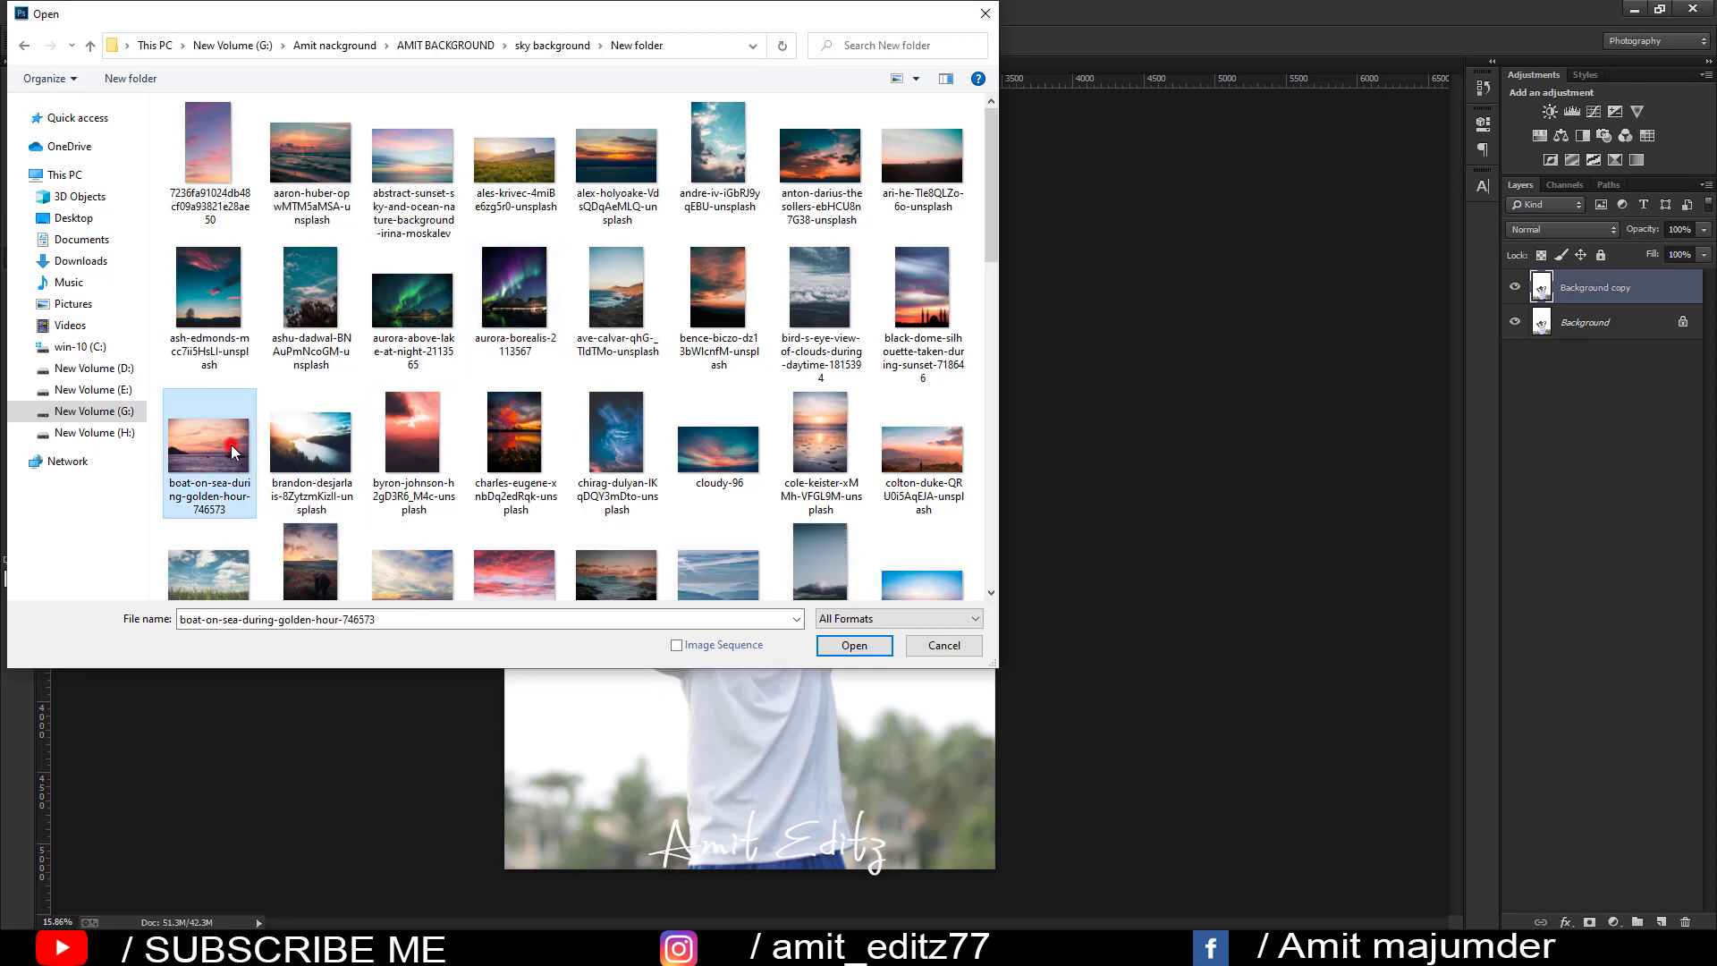
left_click(413, 572)
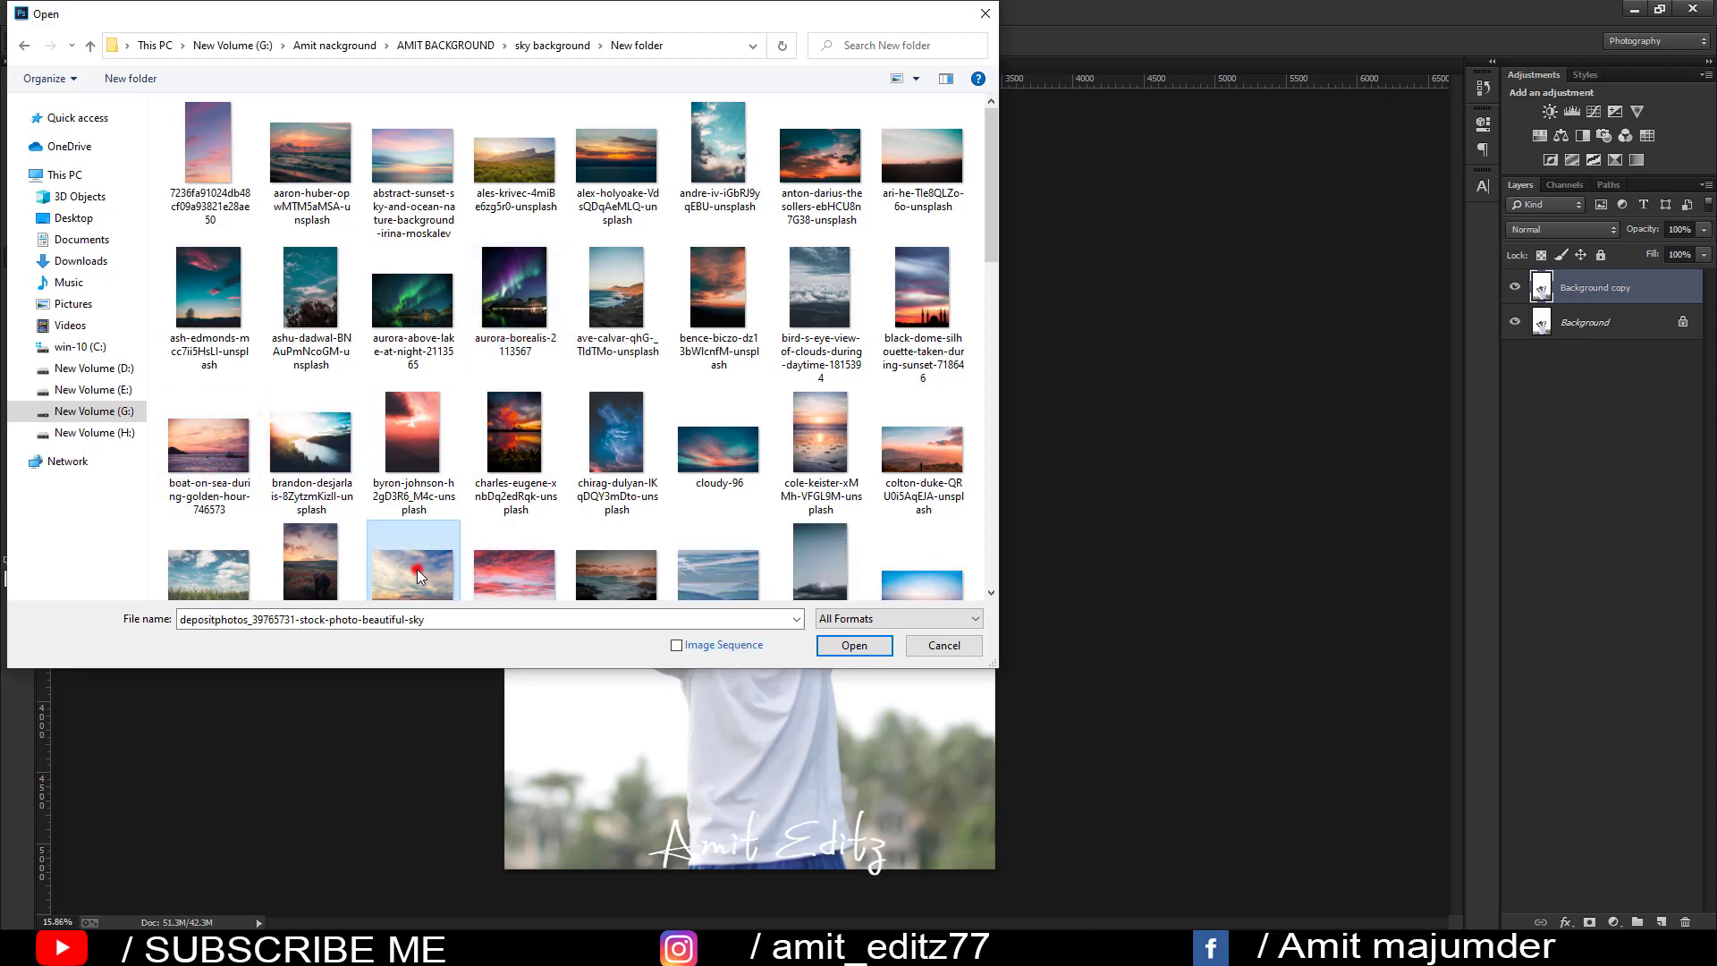
left_click(856, 645)
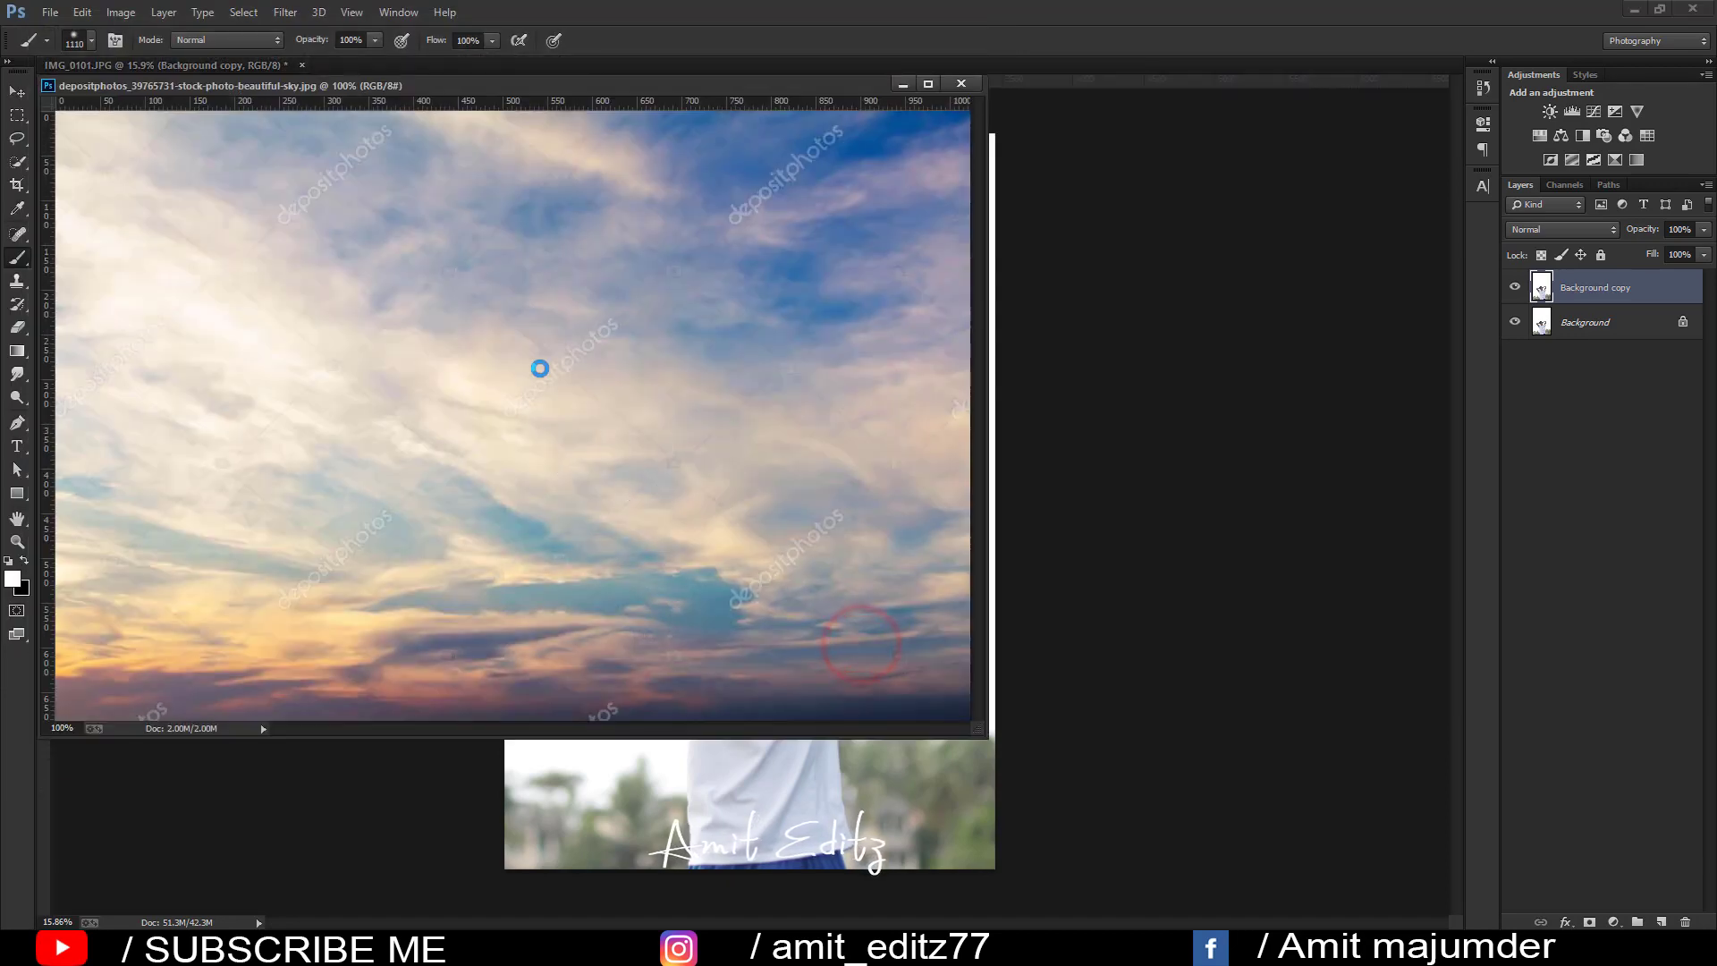
left_click(970, 84)
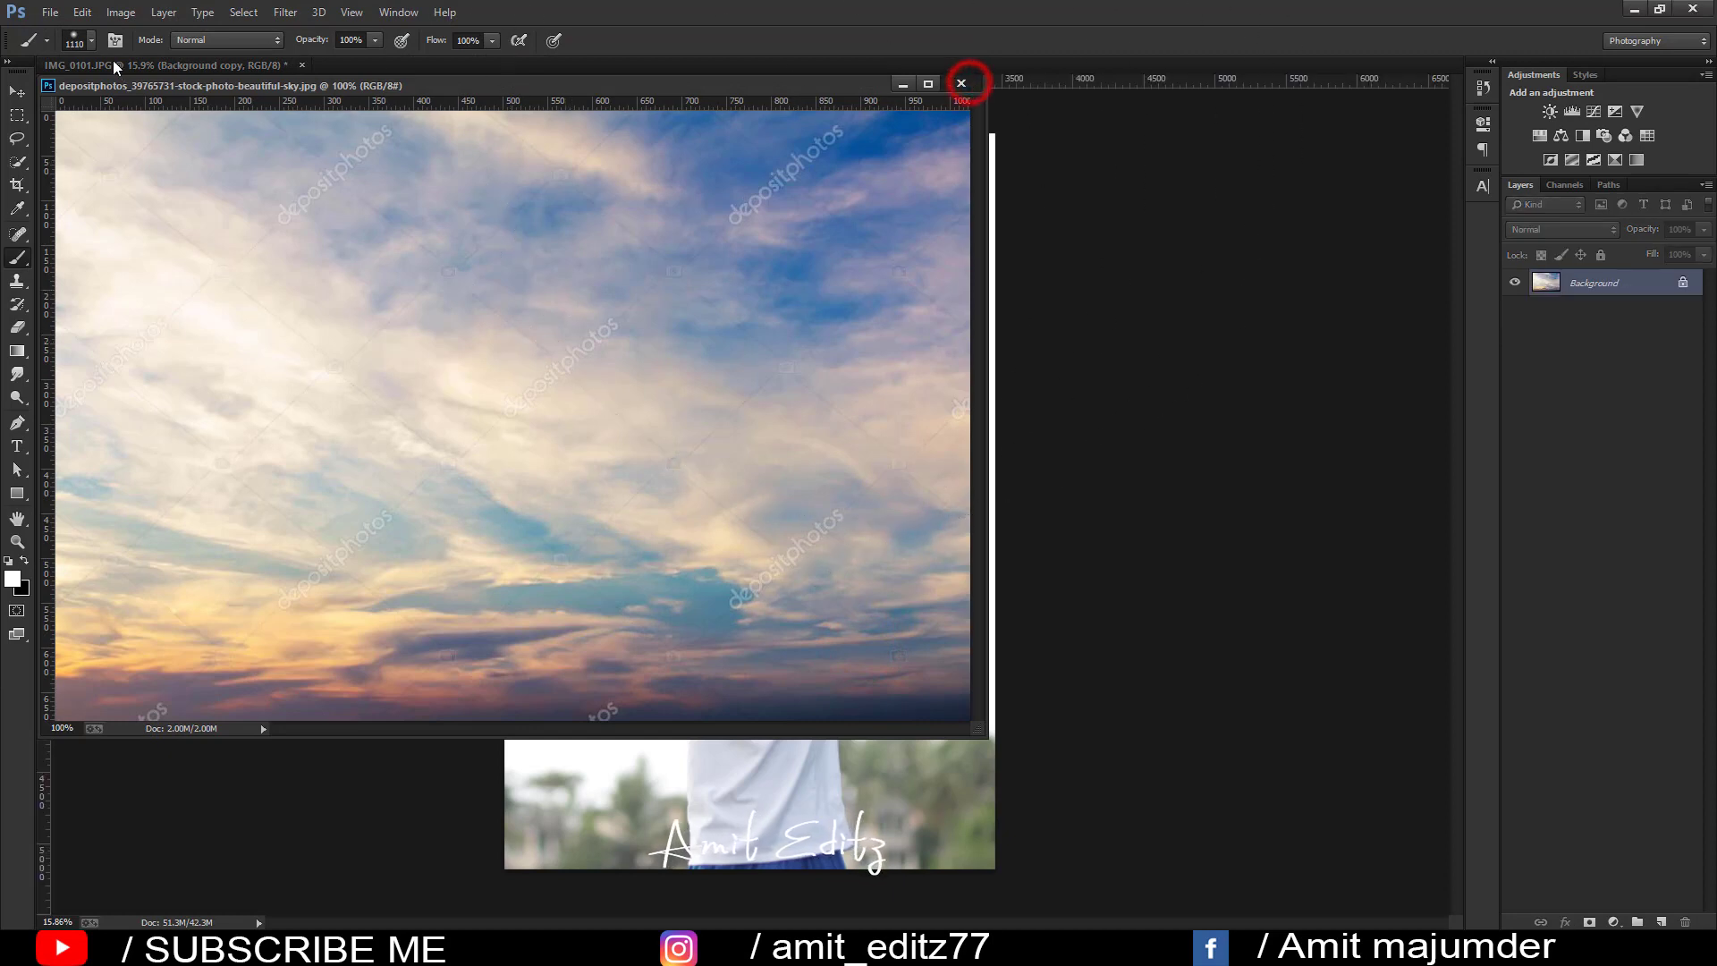
left_click(51, 13)
left_click(61, 43)
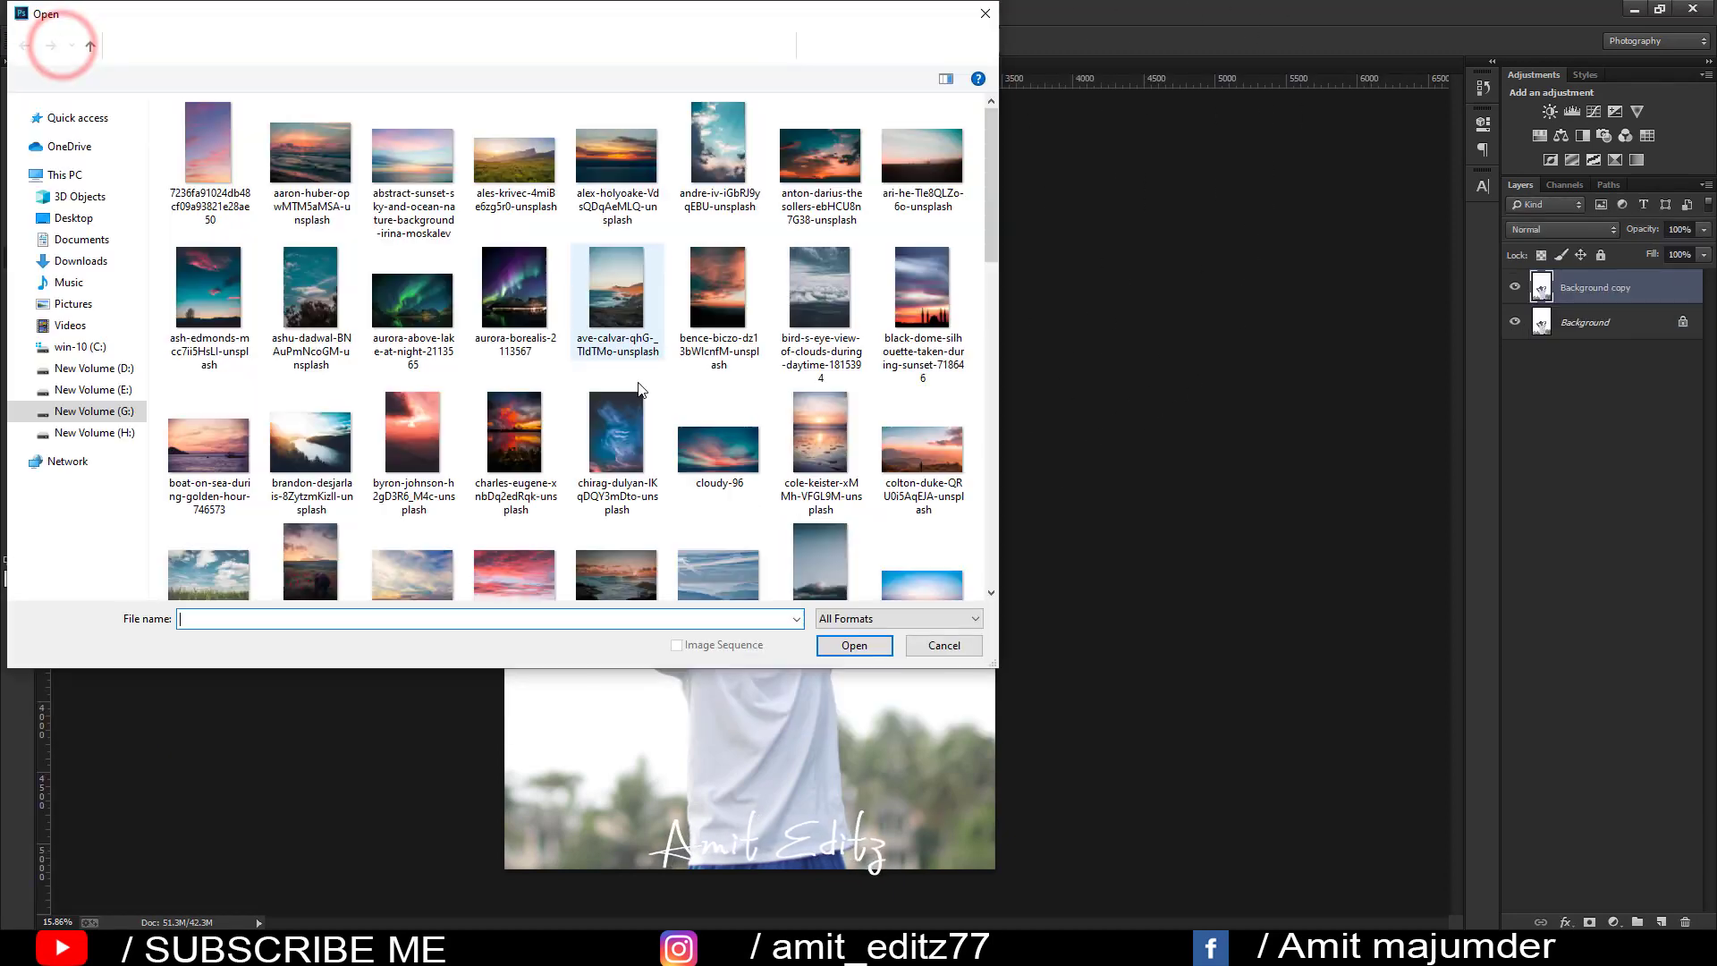
- Open the pink diego-ph-BCuxVP5WEsU-unsplash sunset sky photo from the sky background folder
scroll(674, 407, "down", 2)
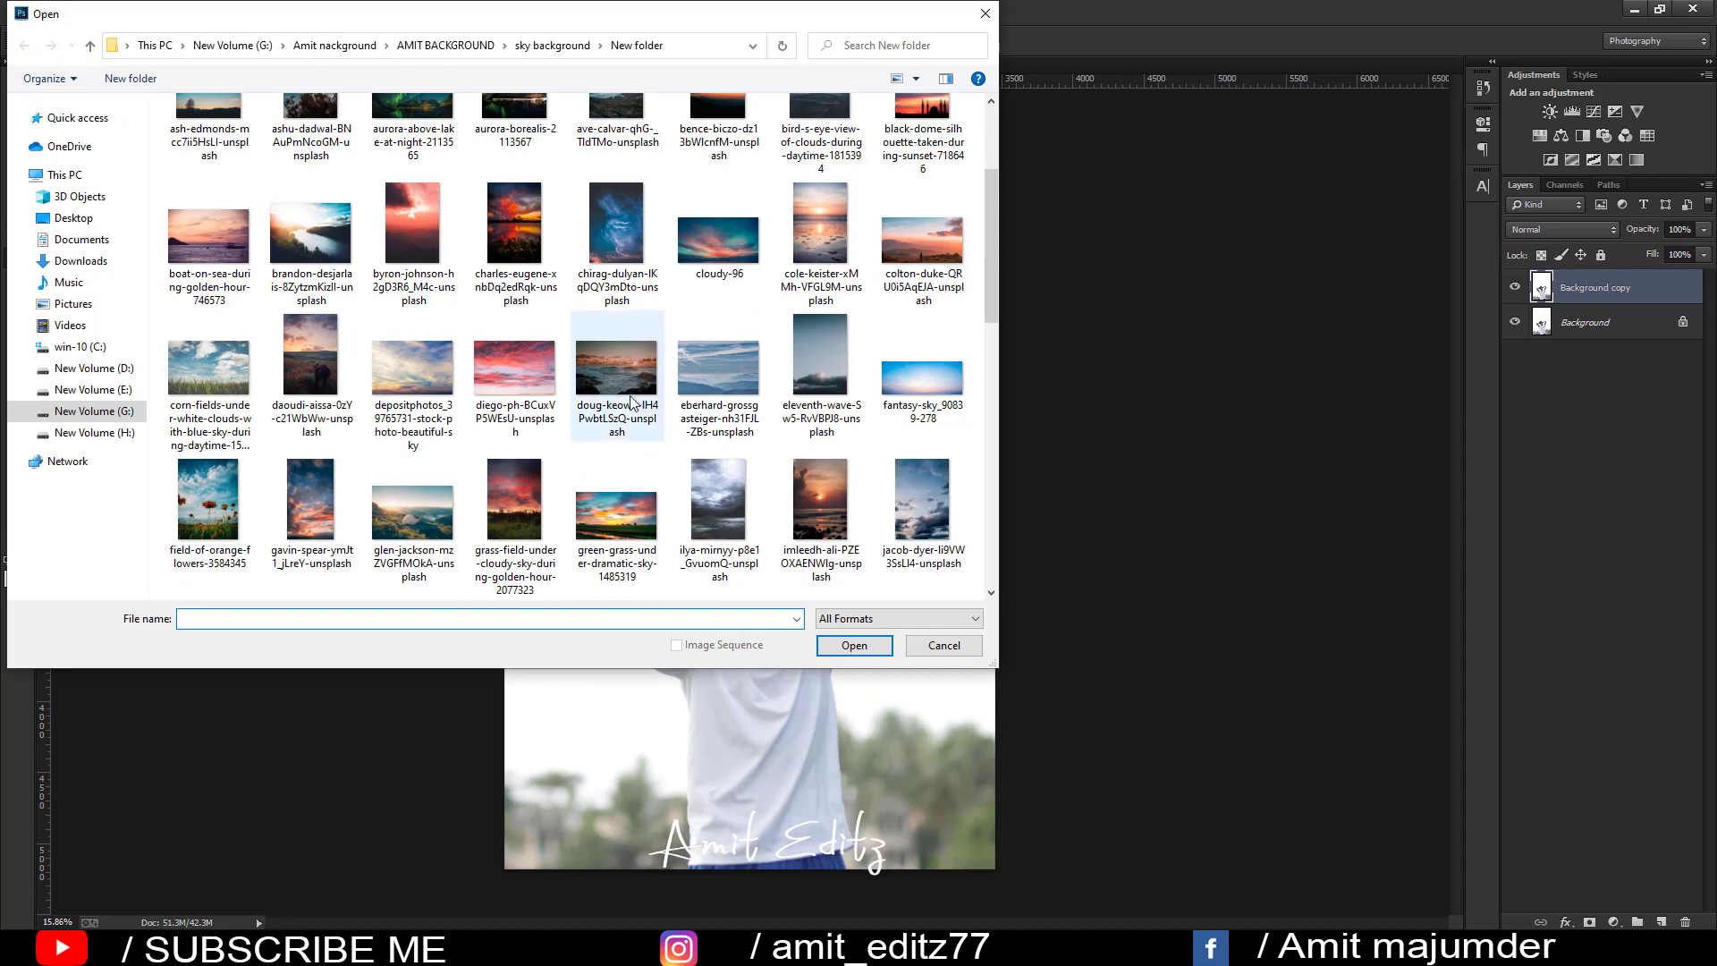
scroll(613, 396, "down", 3)
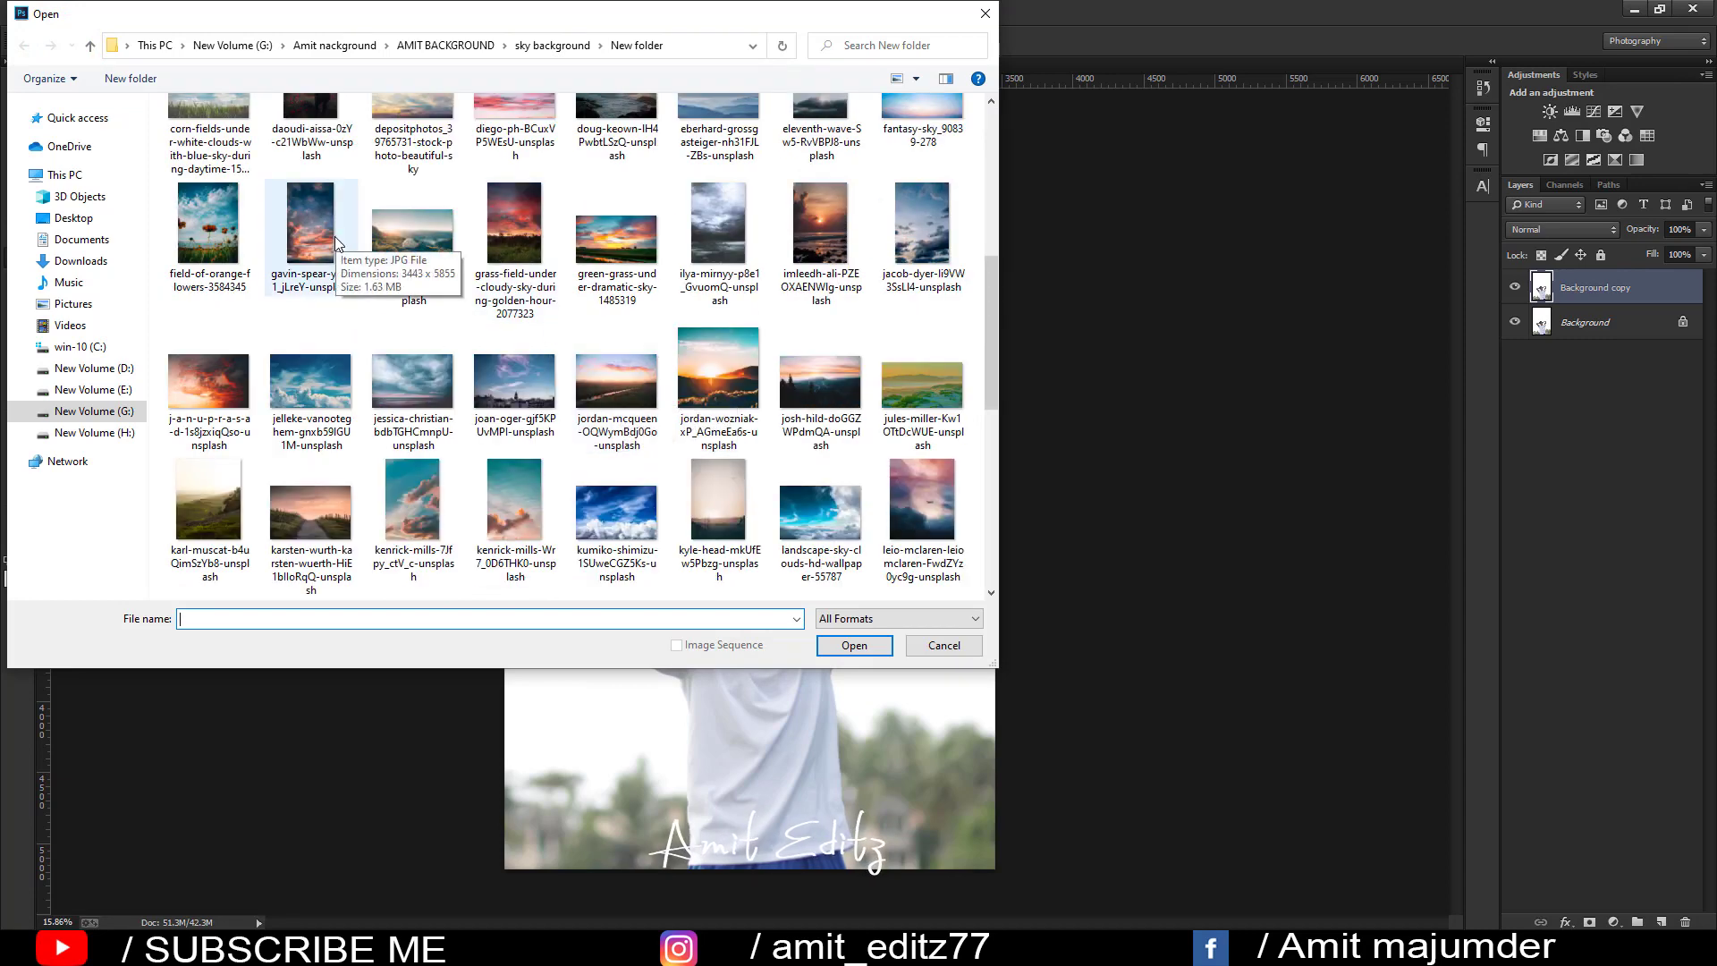
scroll(554, 451, "down", 3)
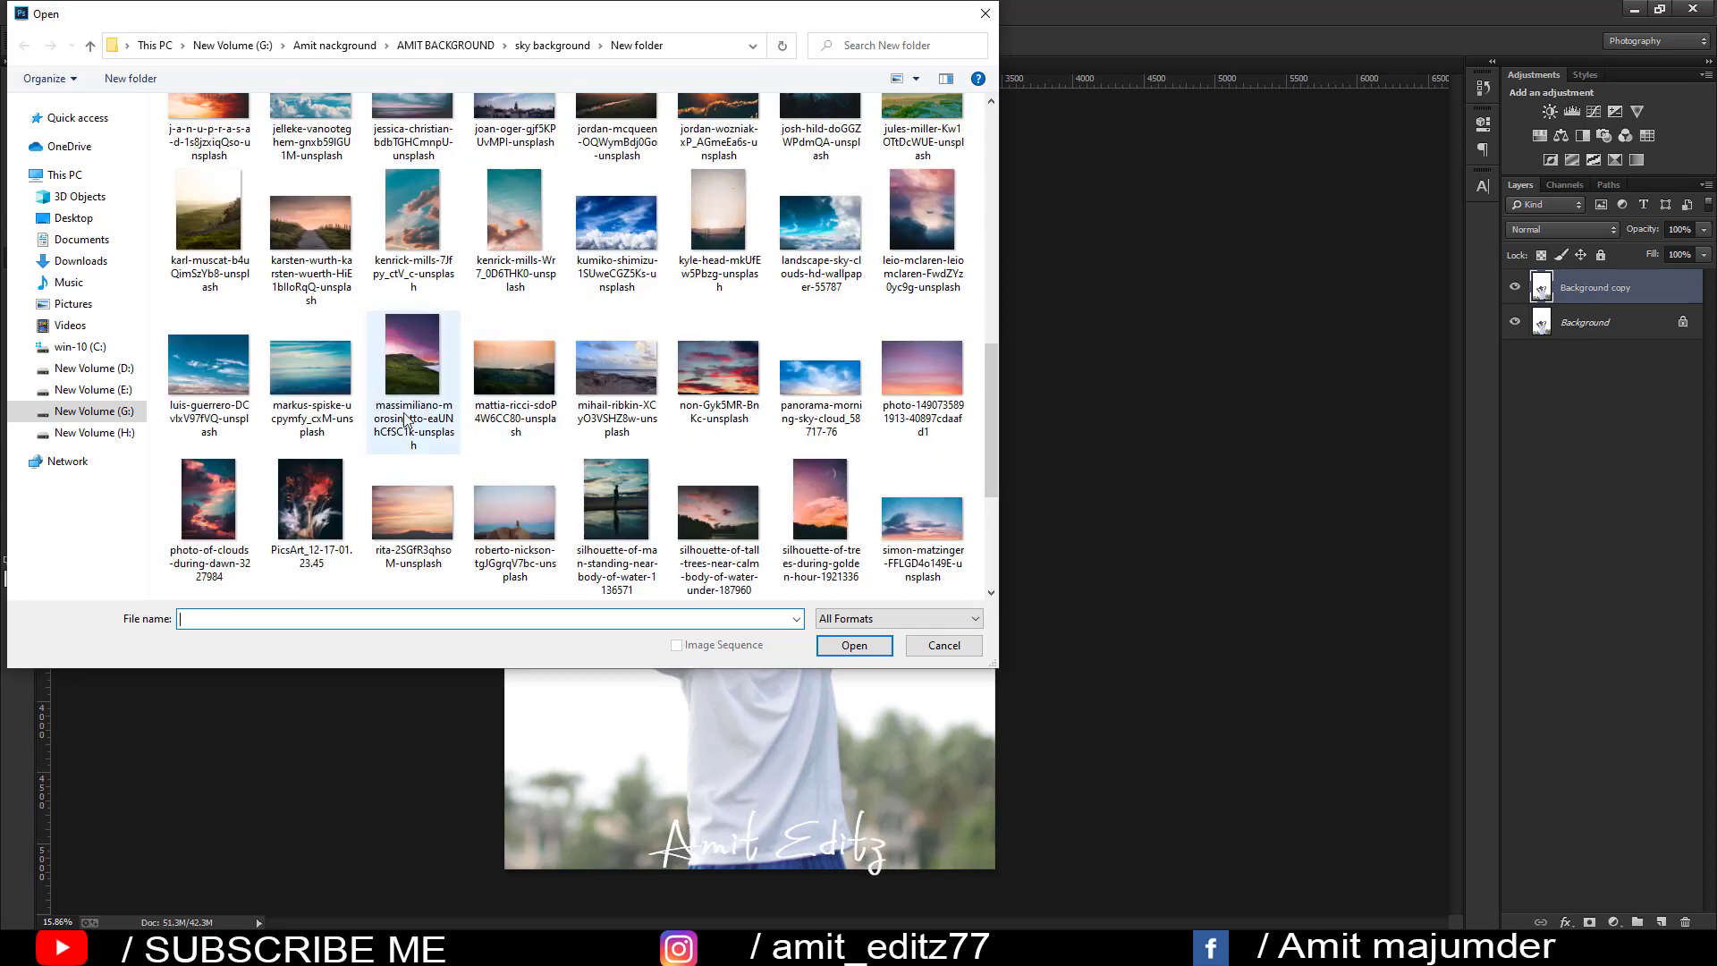
scroll(572, 438, "down", 3)
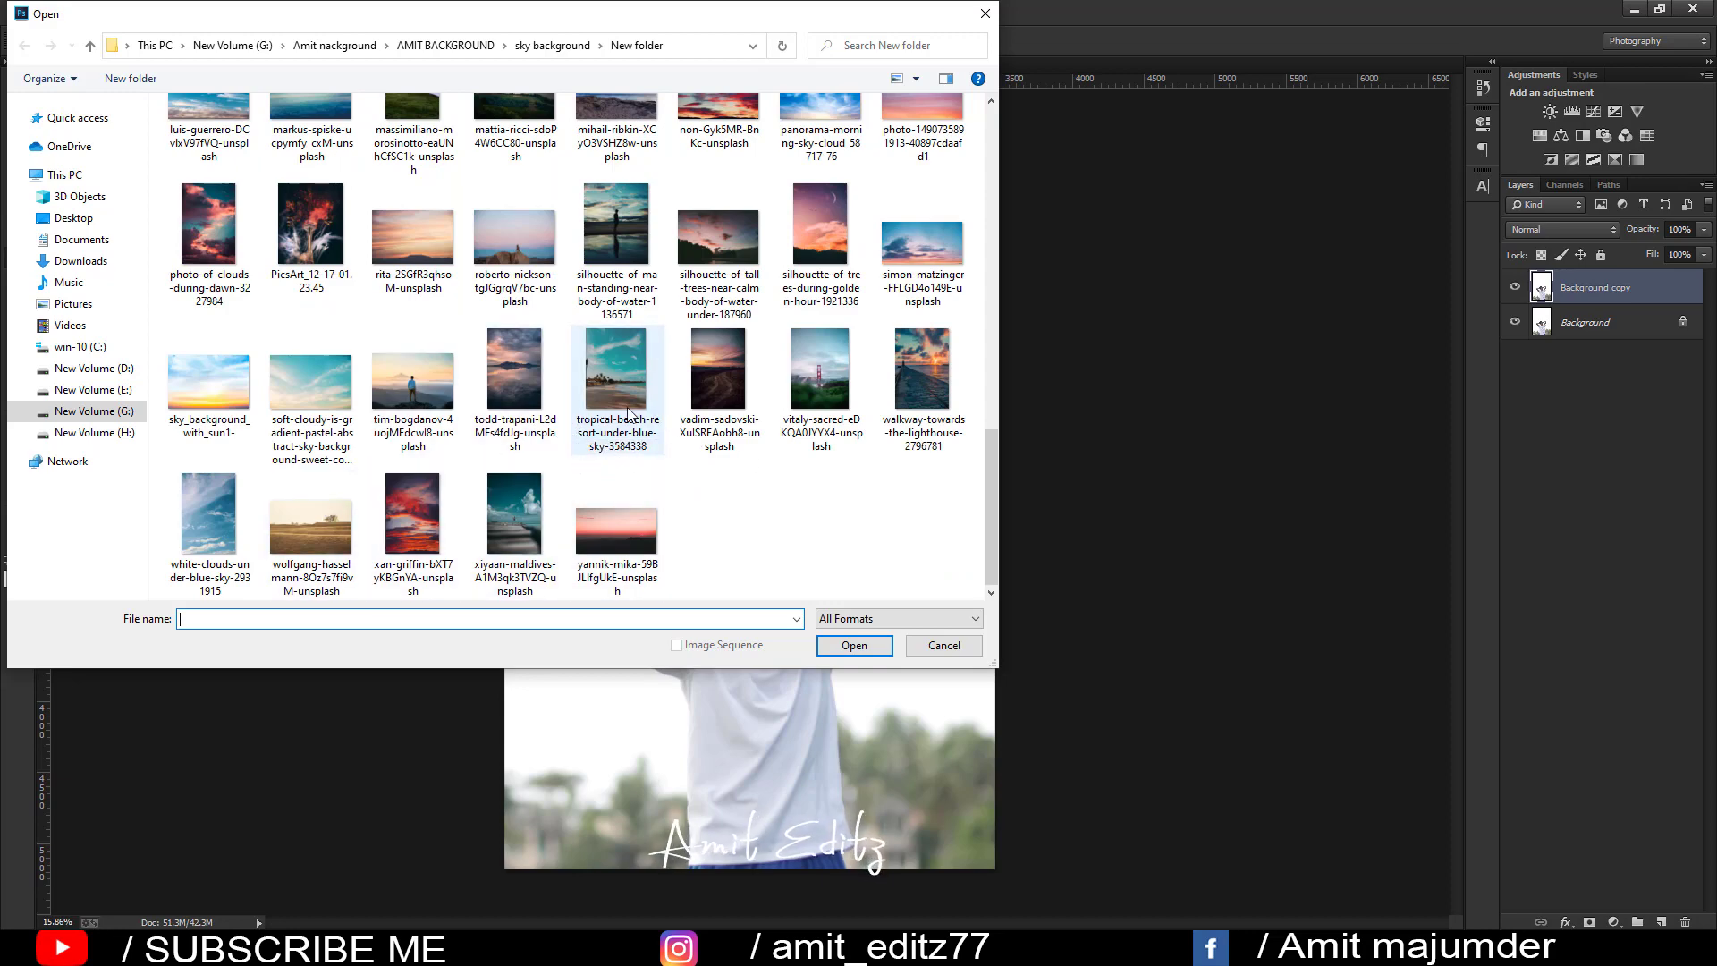
scroll(629, 414, "up", 5)
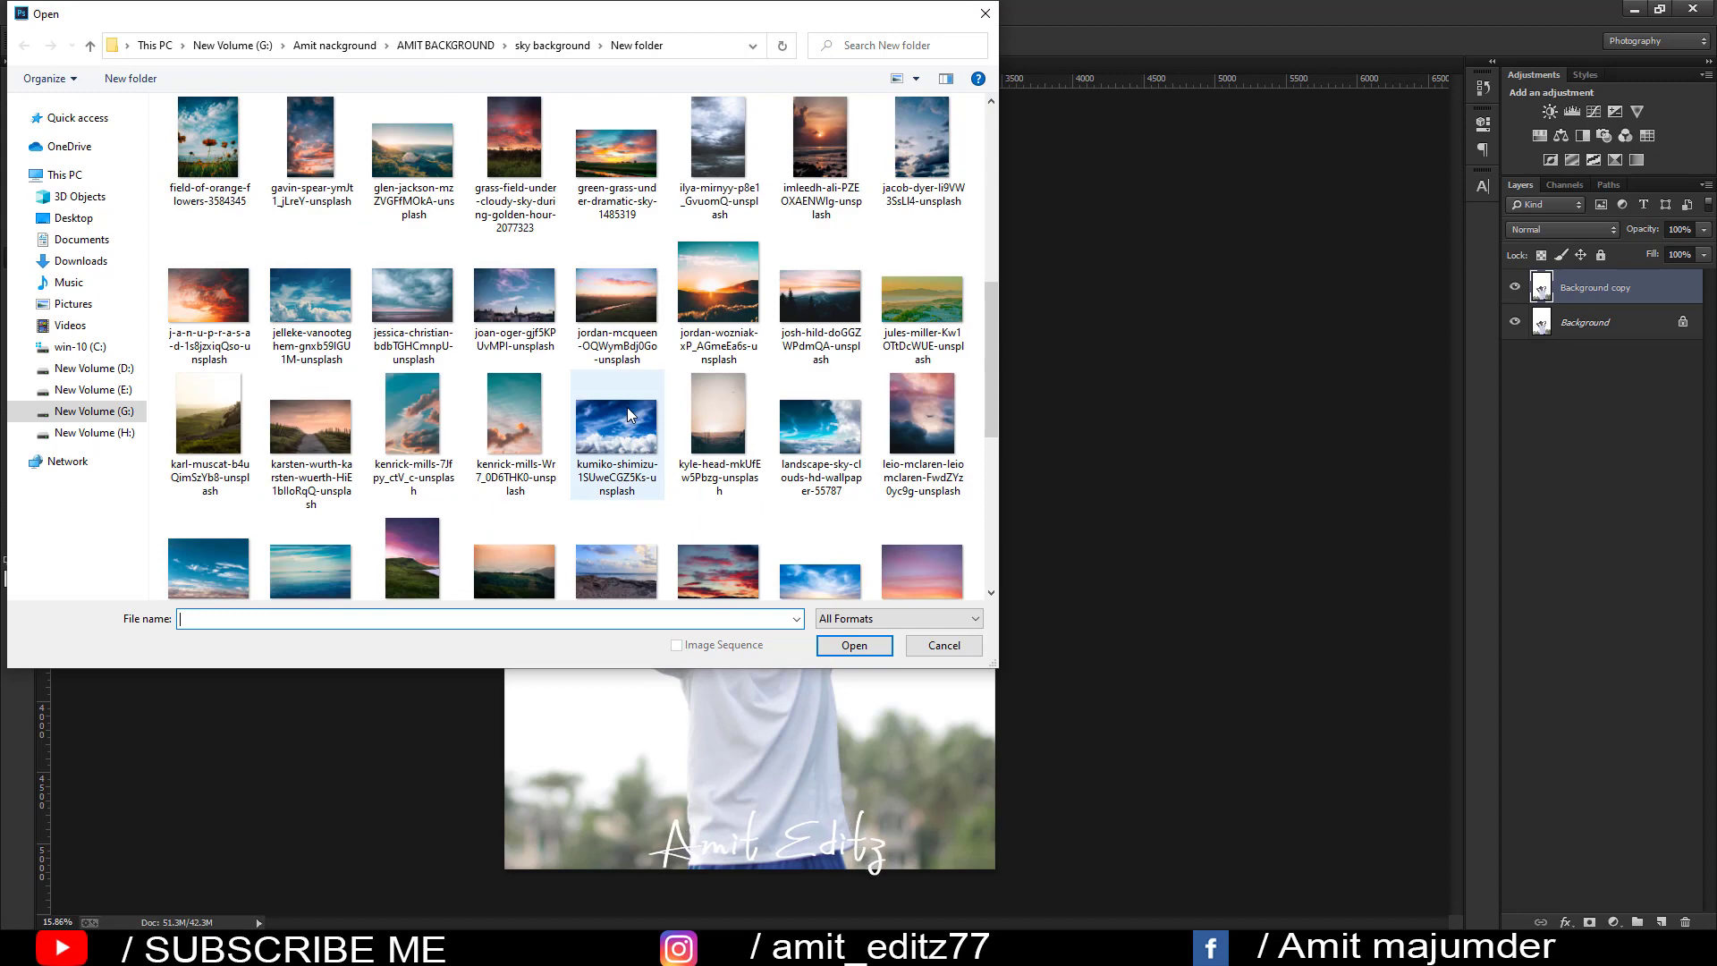
scroll(457, 427, "up", 5)
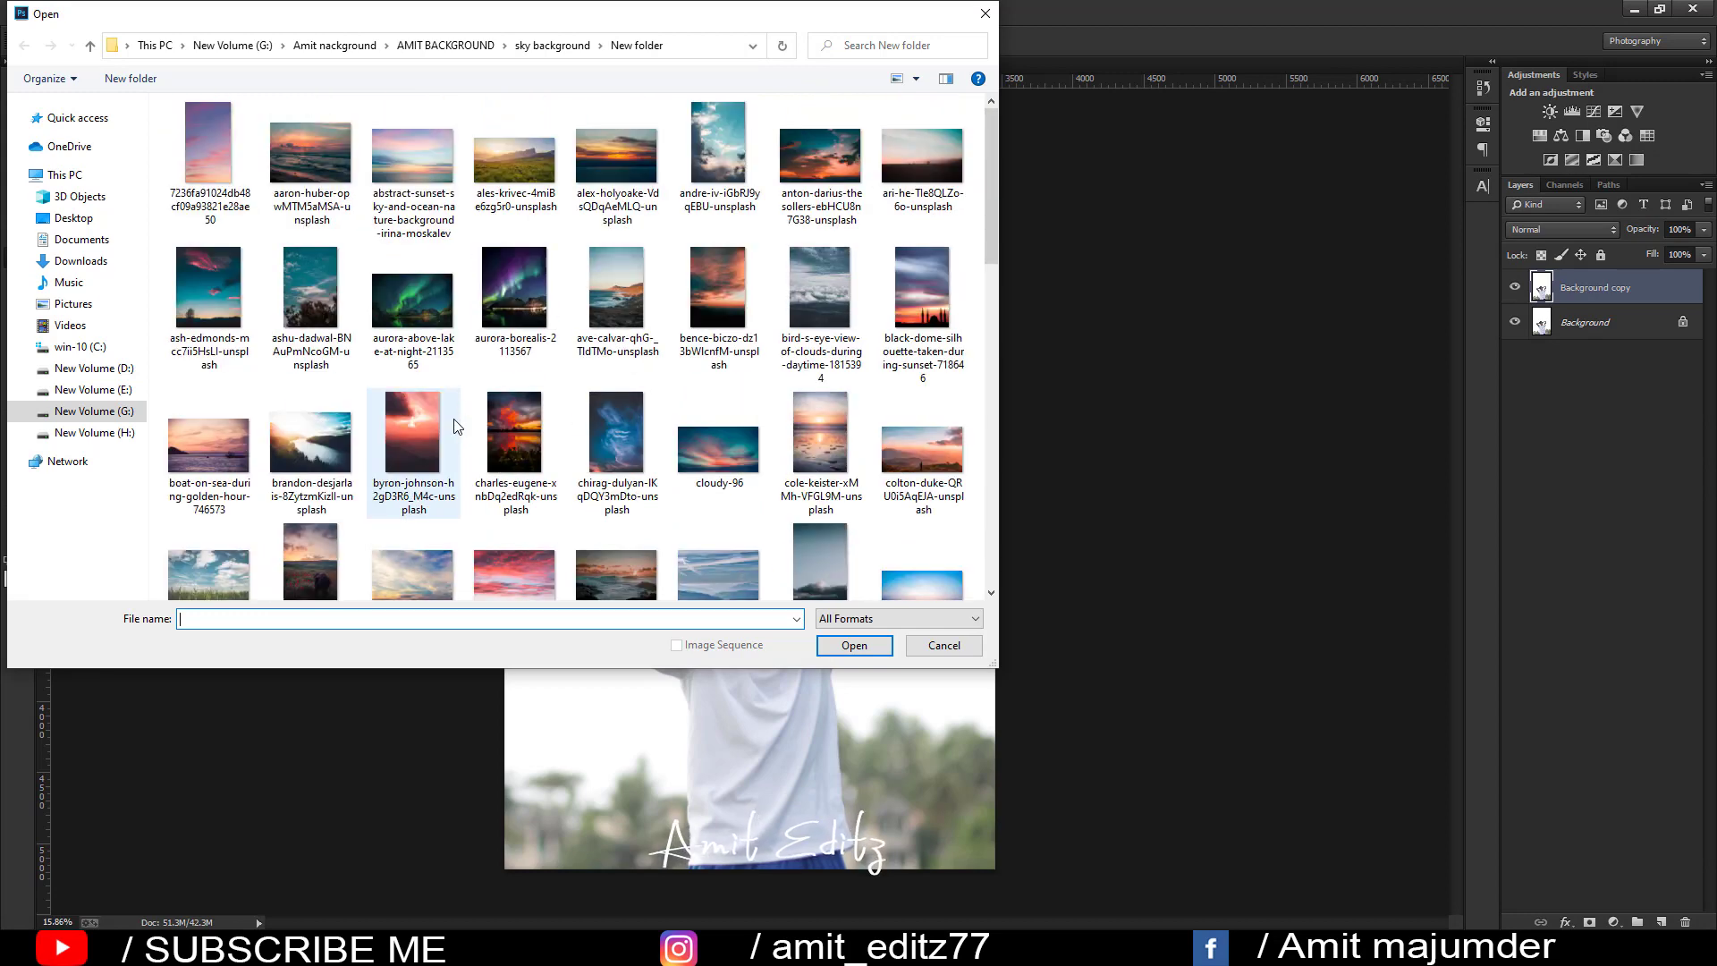
scroll(457, 427, "down", 2)
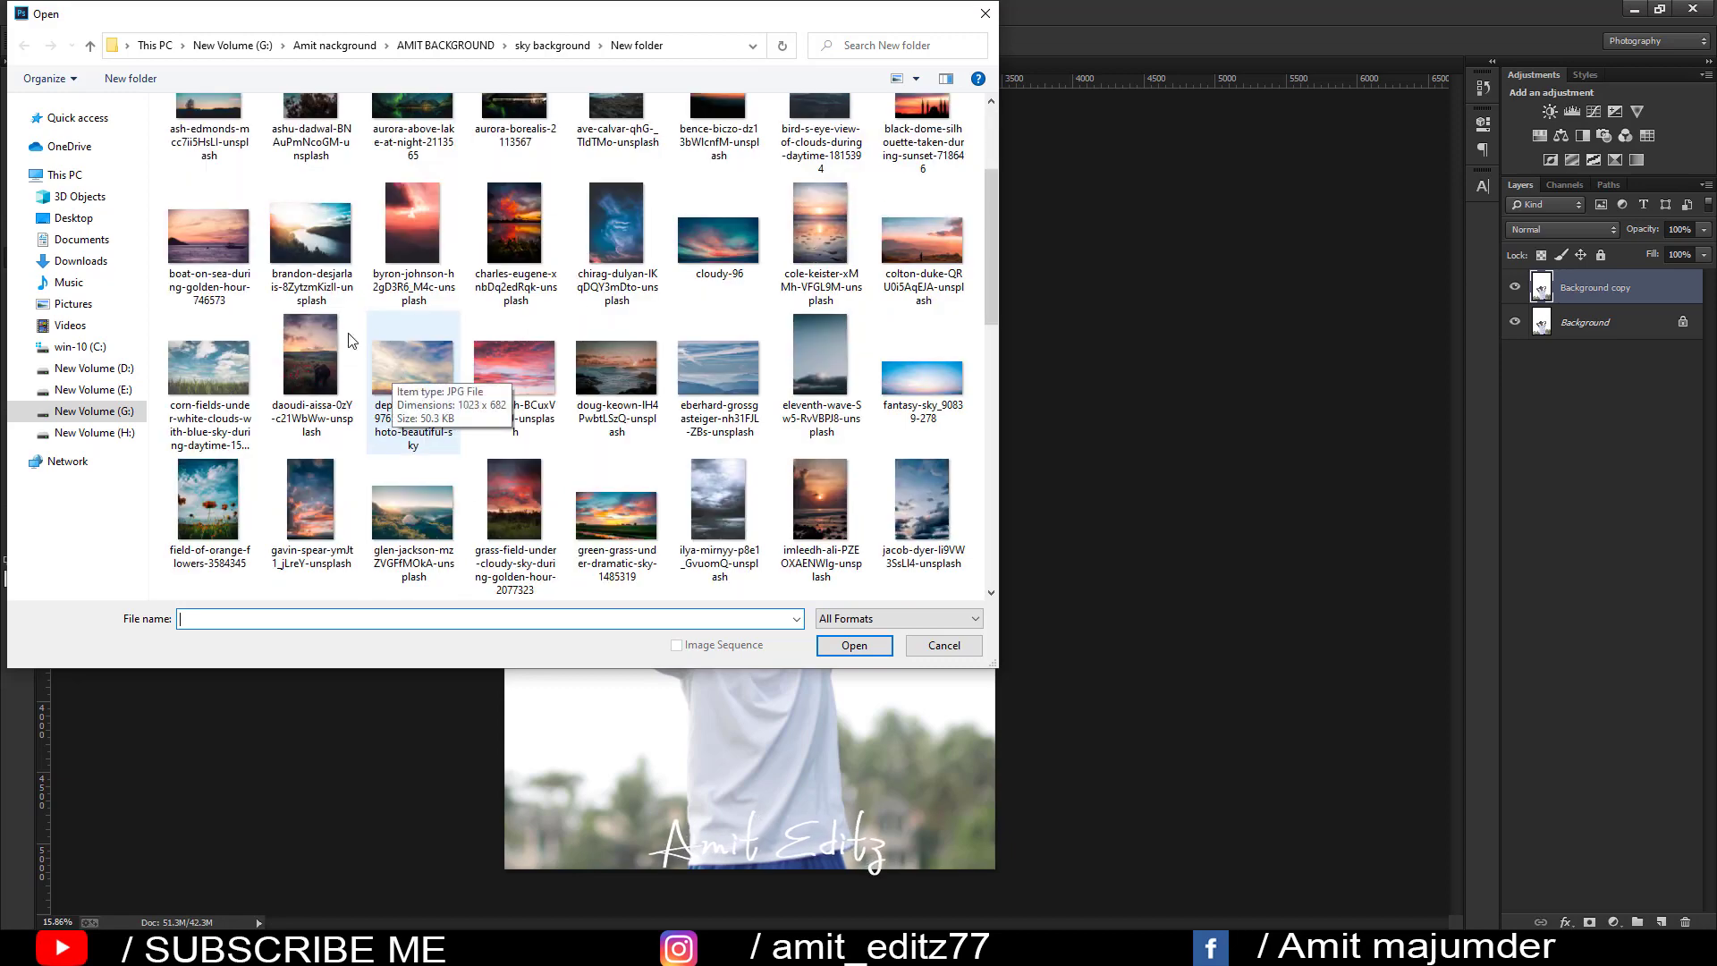
left_click(184, 248)
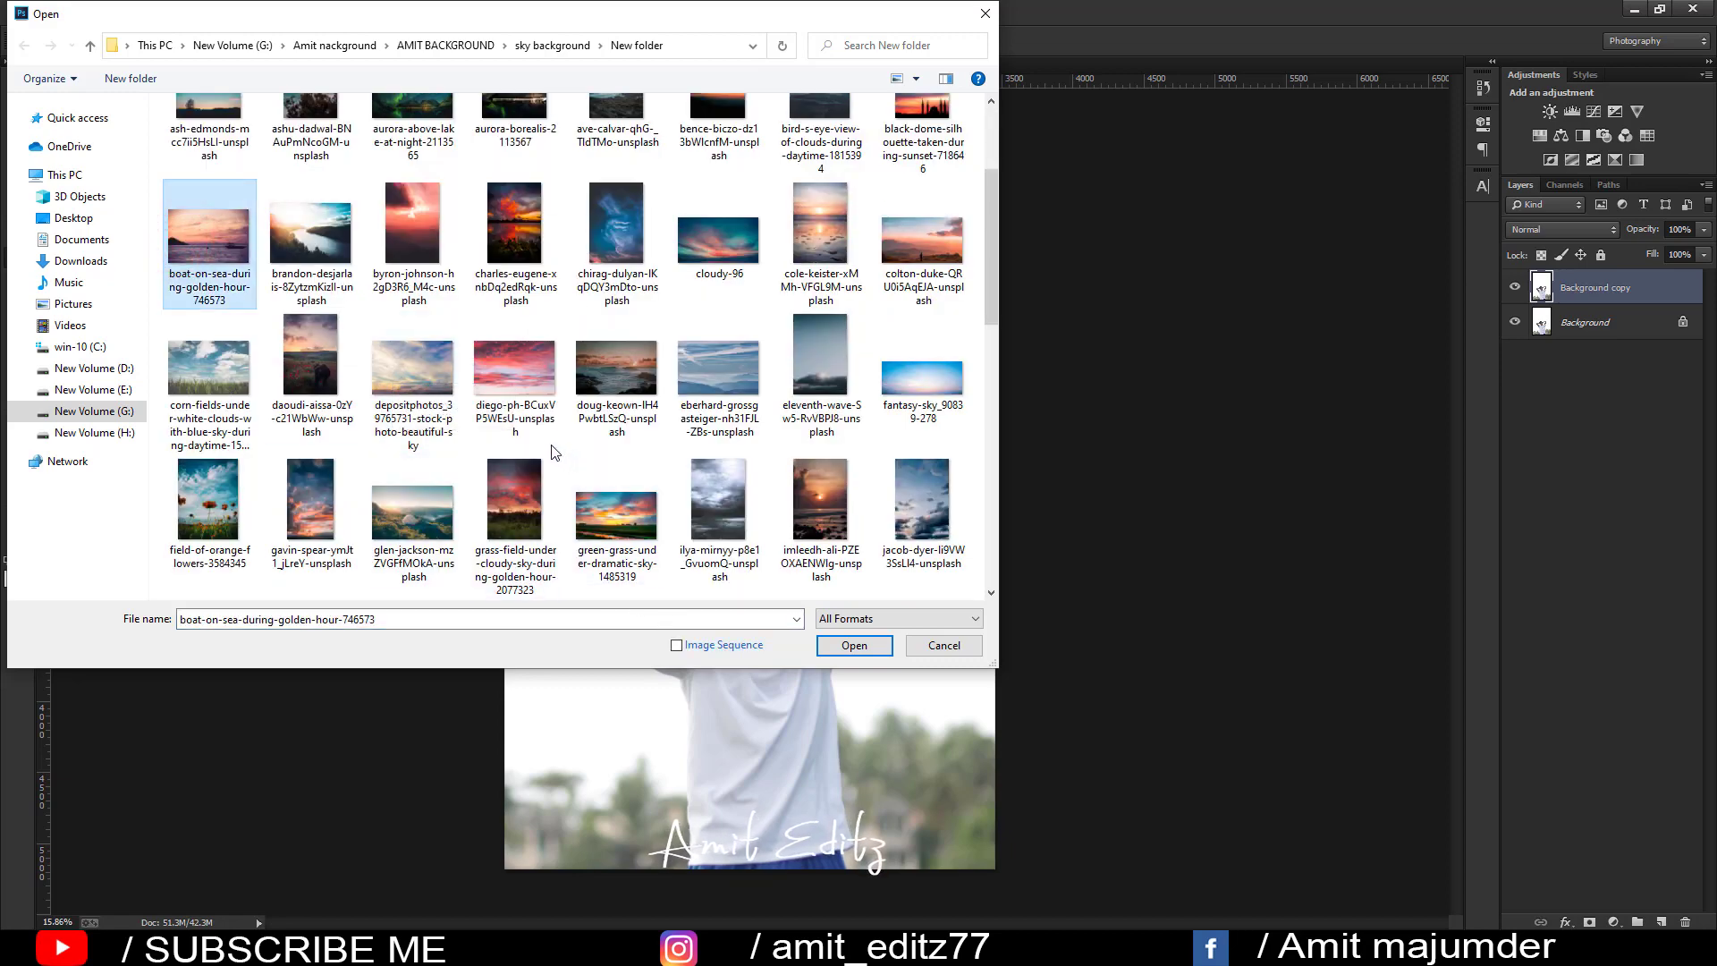
left_click(506, 355)
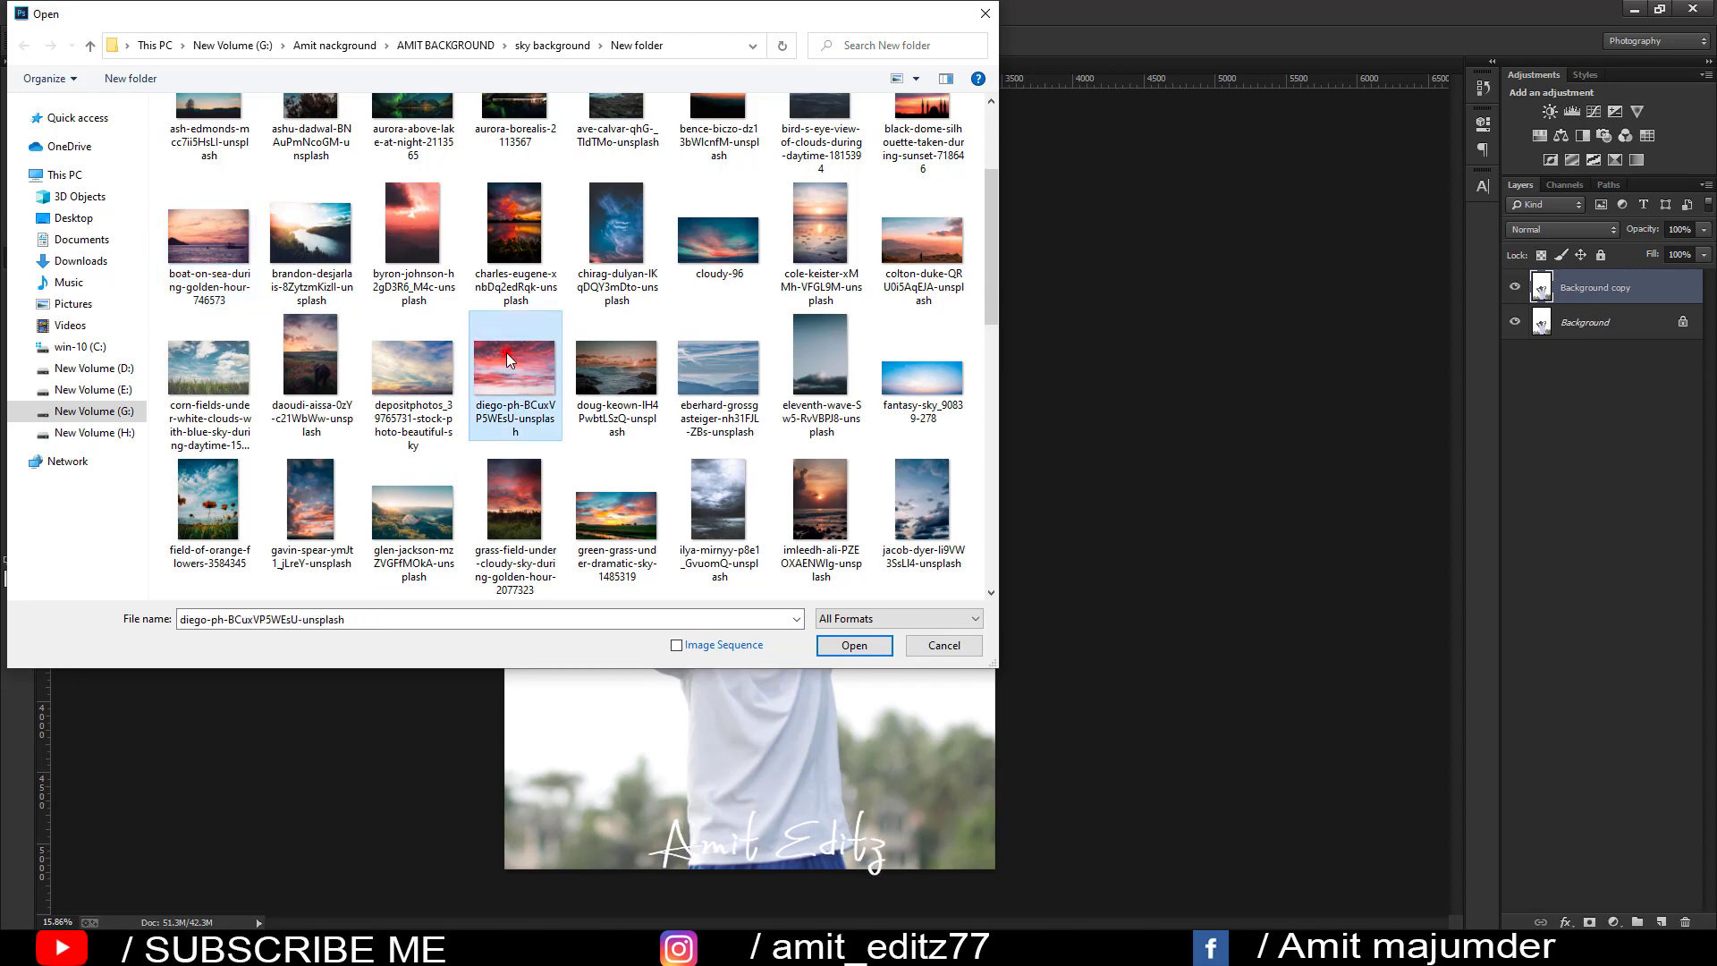
left_click(836, 651)
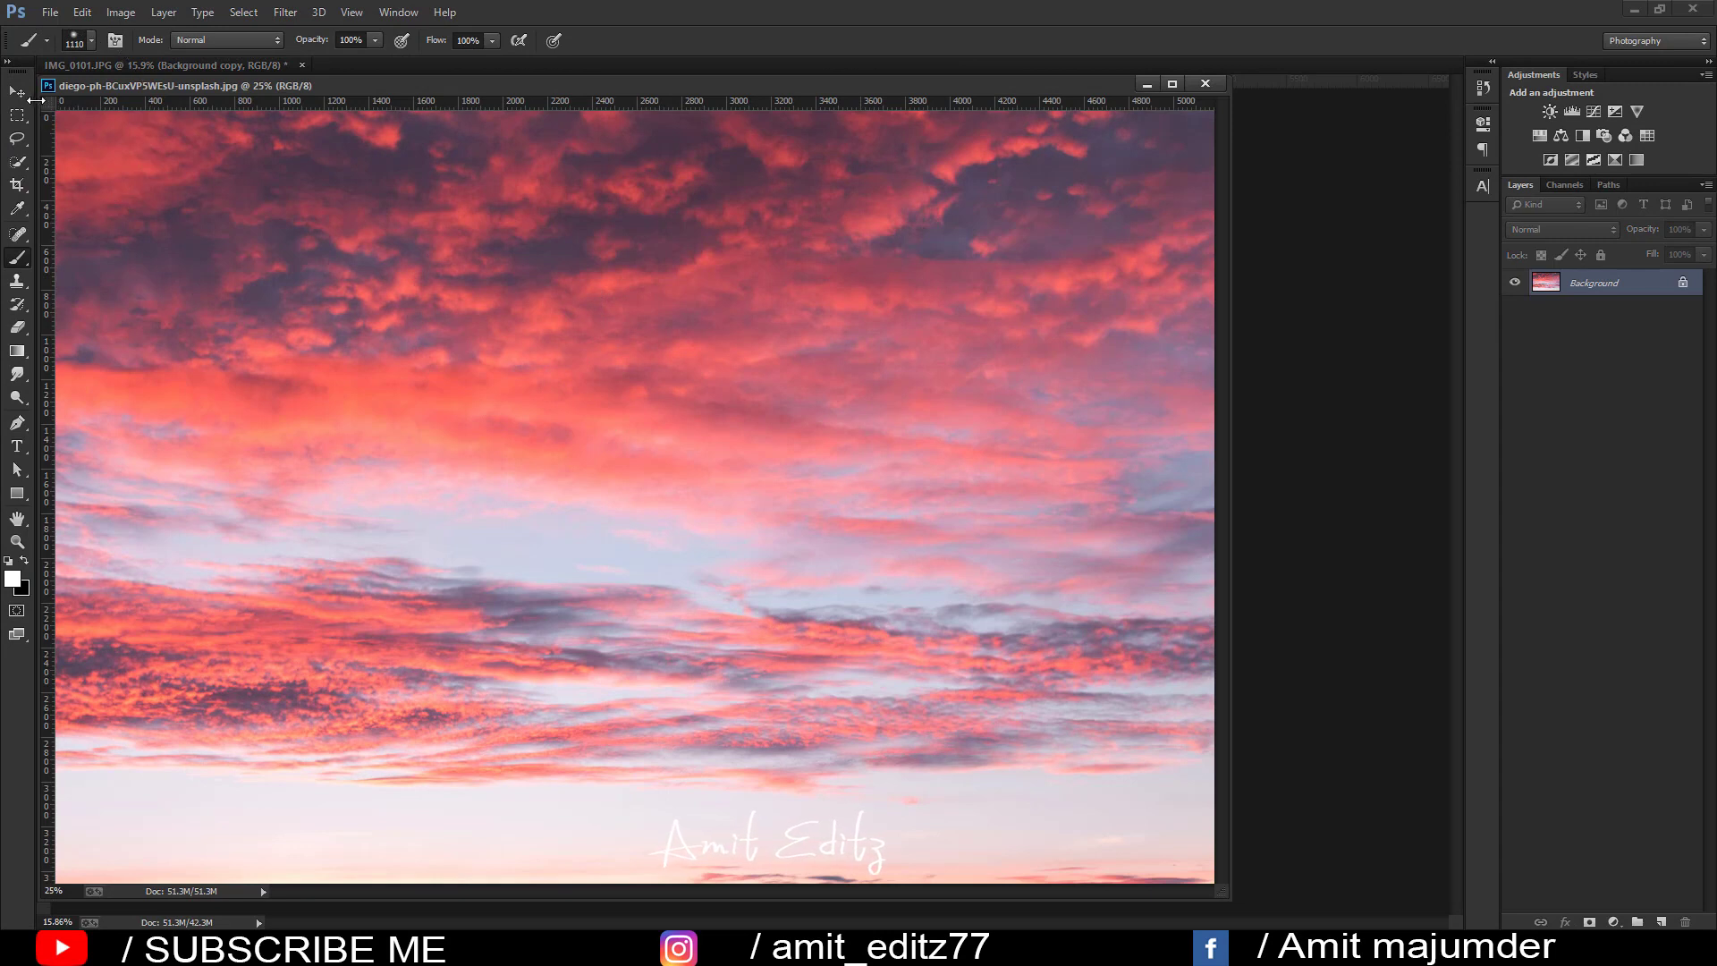
- Move the sunset sky into IMG_0101 as Layer 1 and close the sky document
key("v")
left_click_drag(601, 444, 1304, 472)
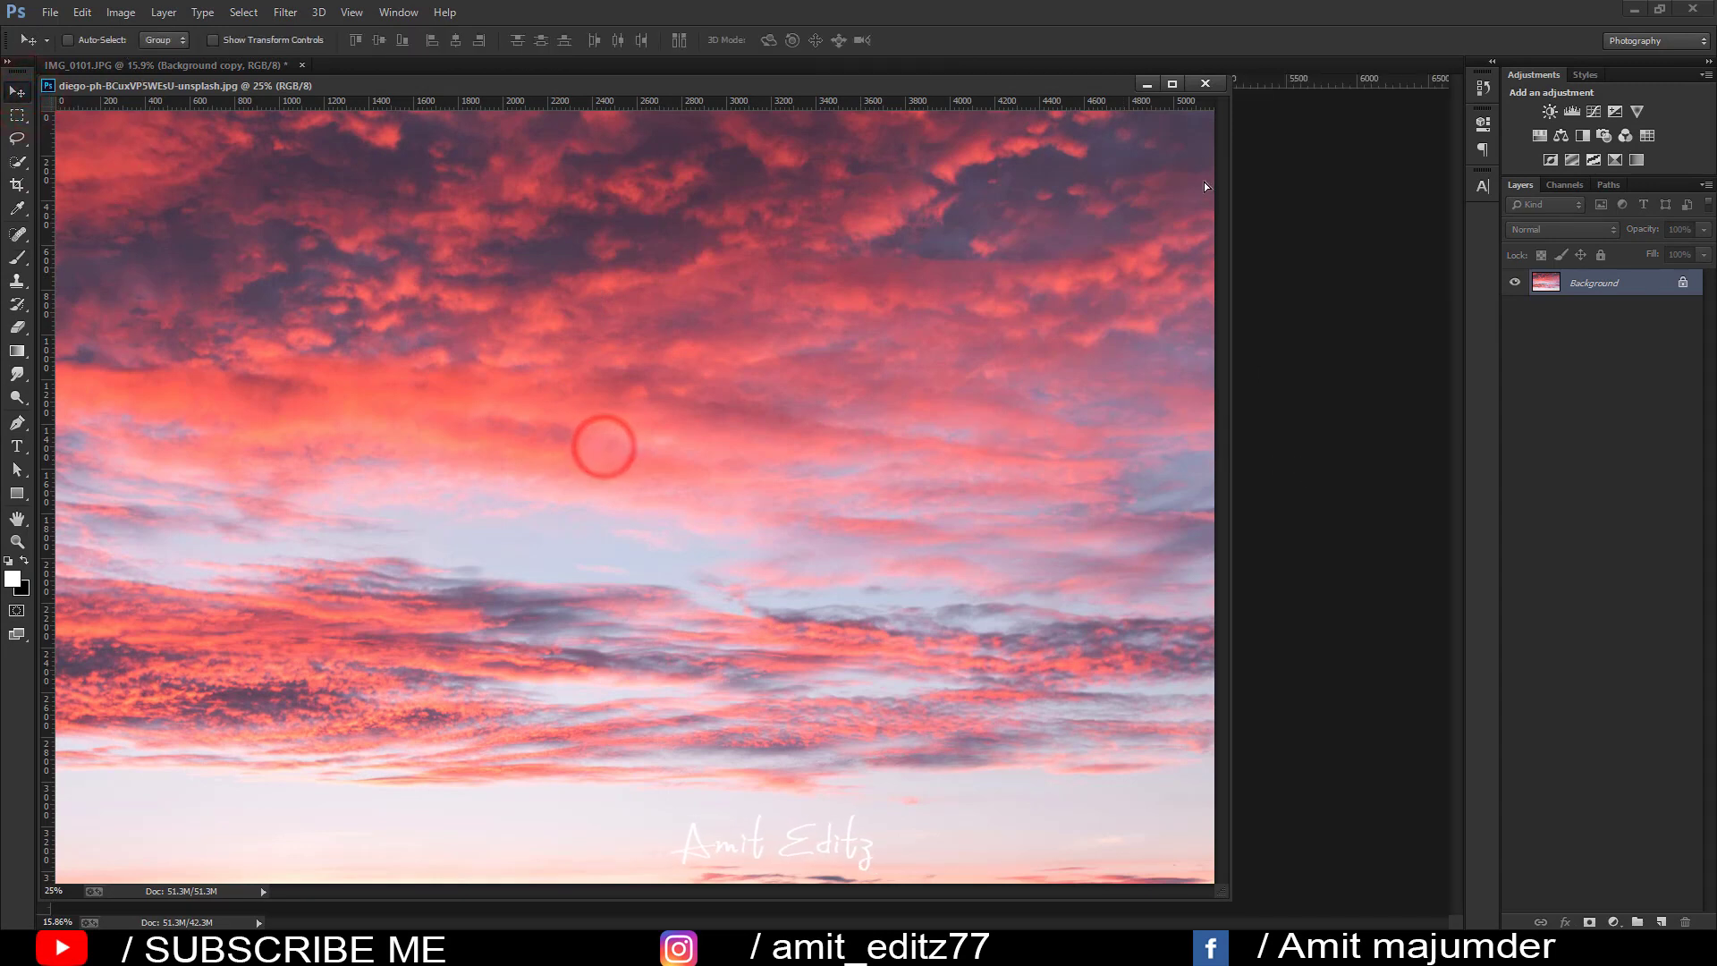
left_click(1206, 84)
mouse_move(994, 464)
left_mouse_down()
mouse_move(322, 370)
mouse_move(291, 399)
left_mouse_up()
- Scale the sky layer to about 165% and position it to cover the portrait
key("ctrl+t")
key("ctrl+minus")
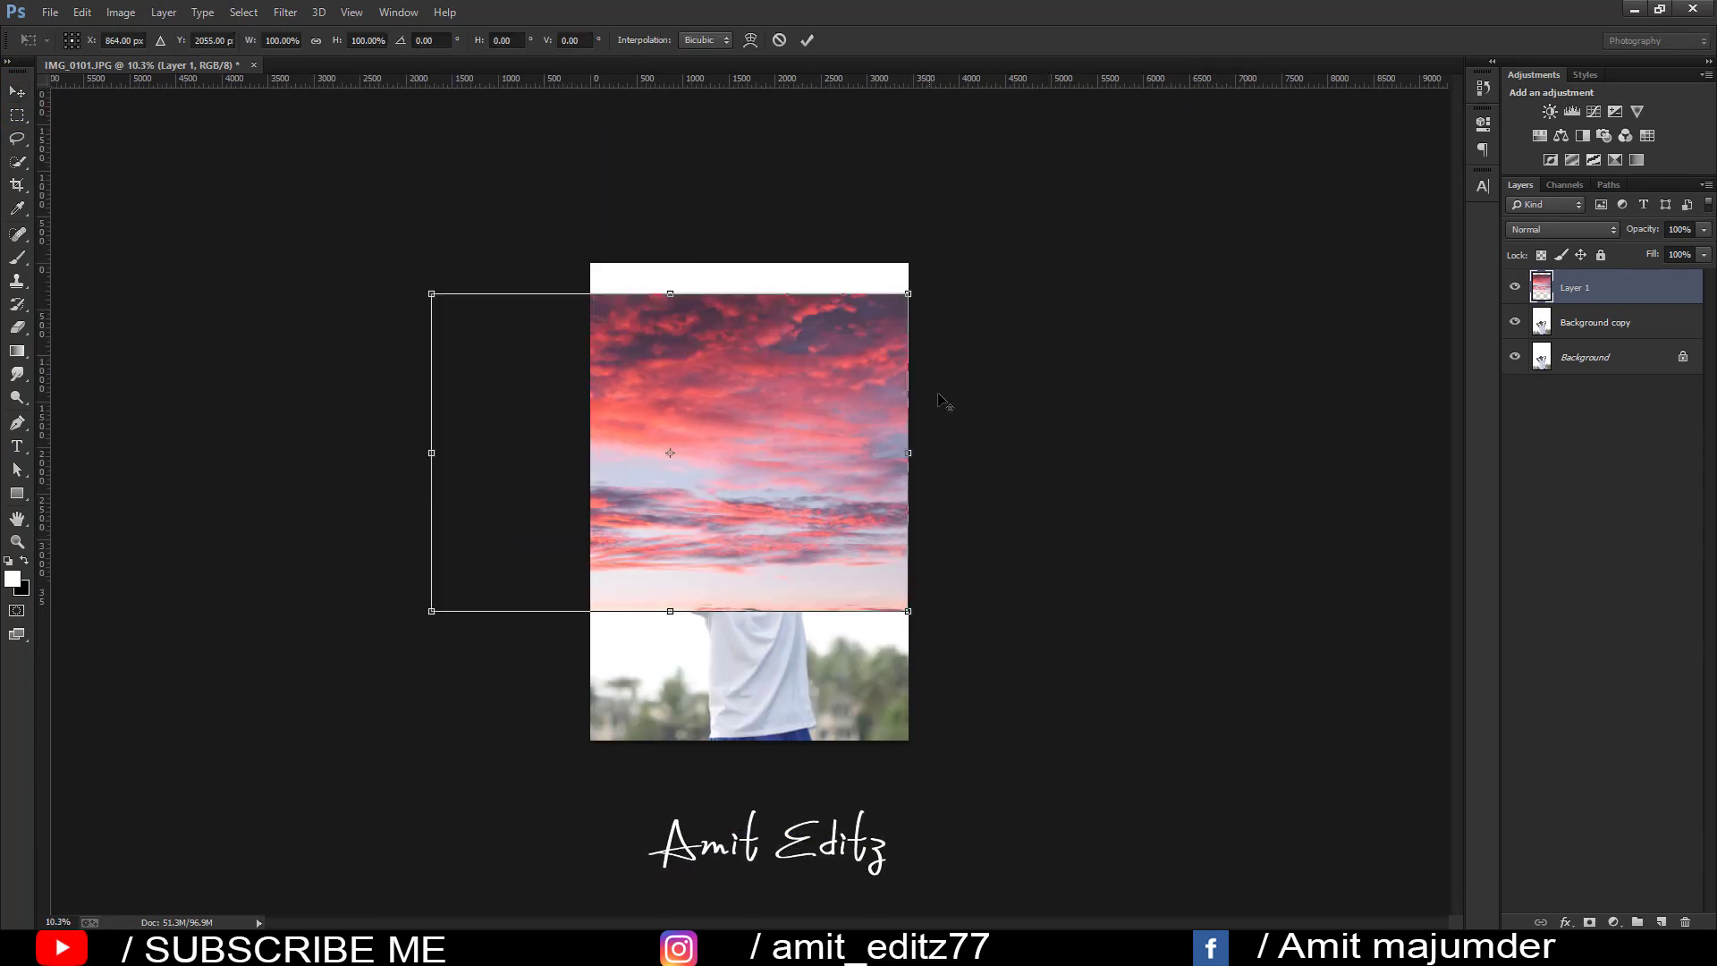
left_click_drag(908, 295, 1062, 188)
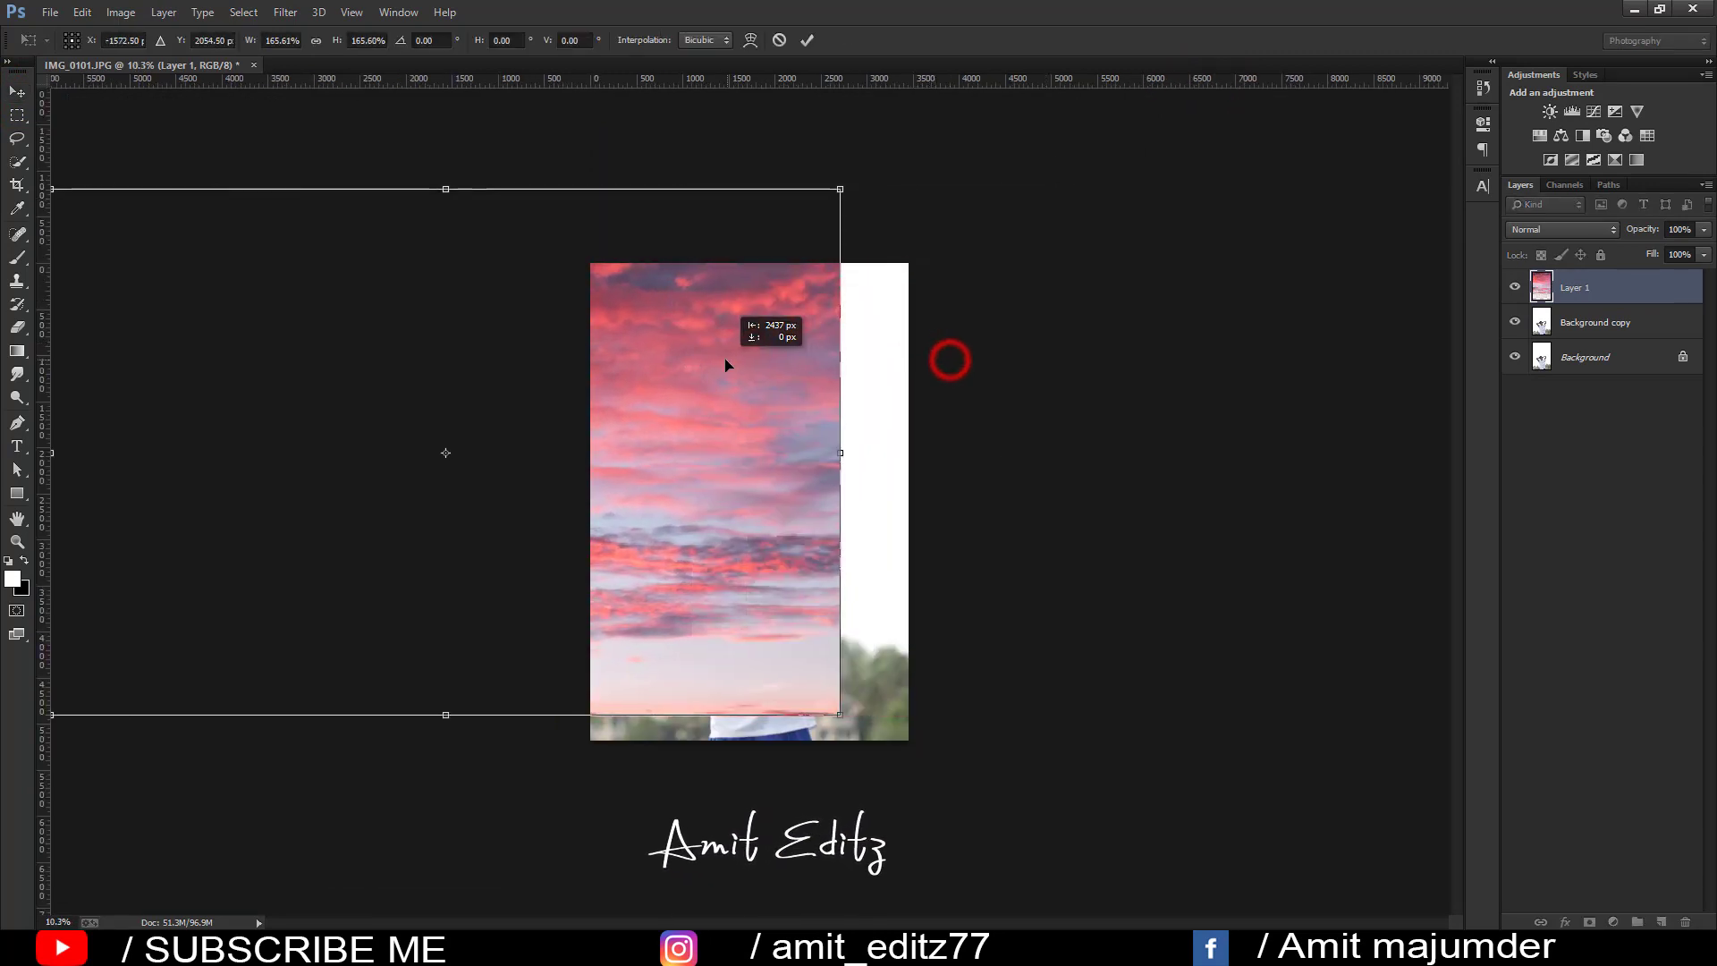
mouse_move(950, 361)
left_mouse_down()
mouse_move(785, 366)
mouse_move(802, 398)
left_mouse_up()
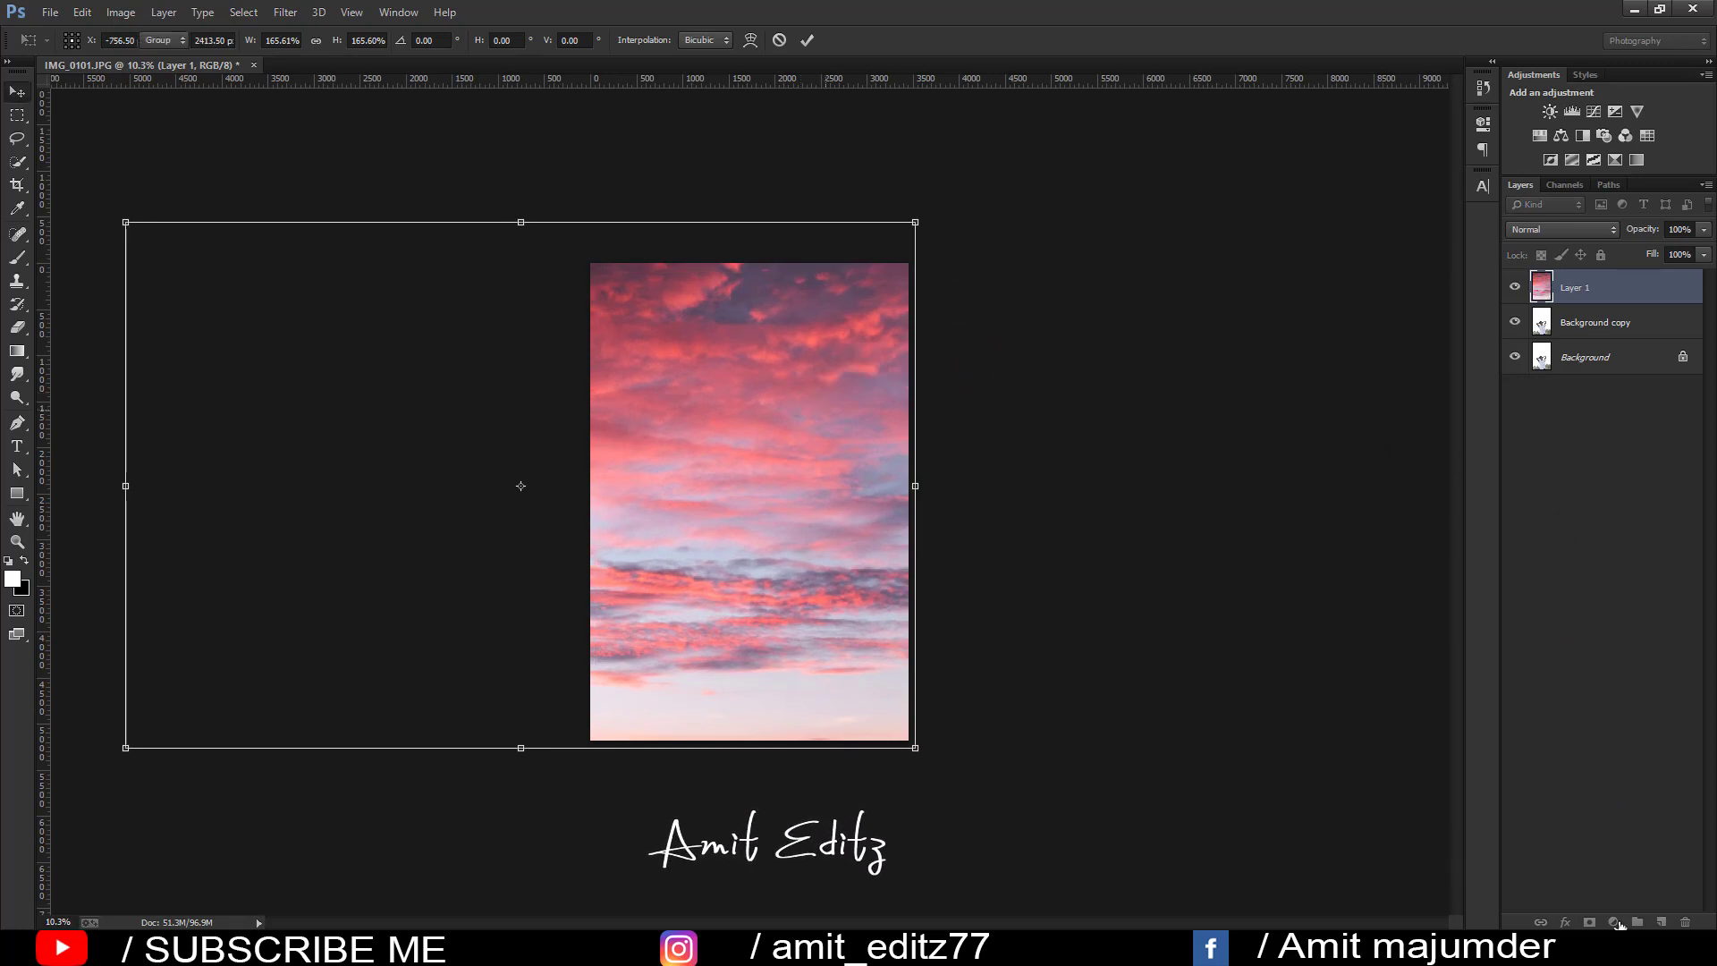
key("Return")
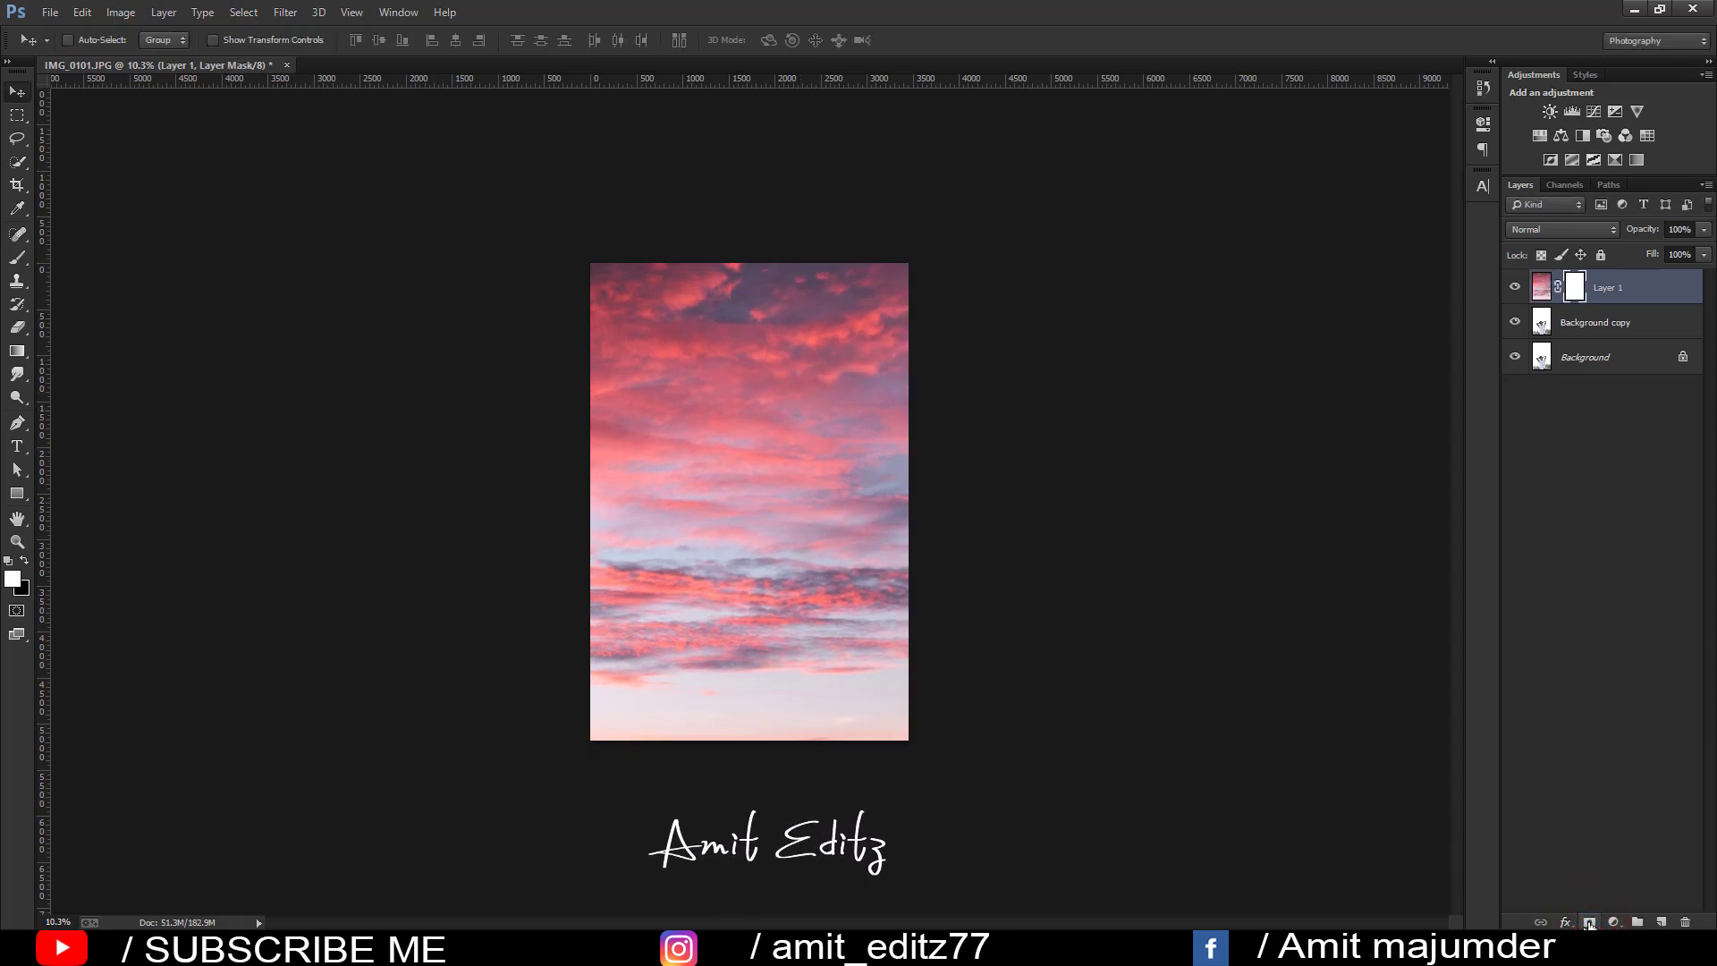
- Invert Layer 1's mask, add another, and brush white to reveal pink sky around the man
key("ctrl+i")
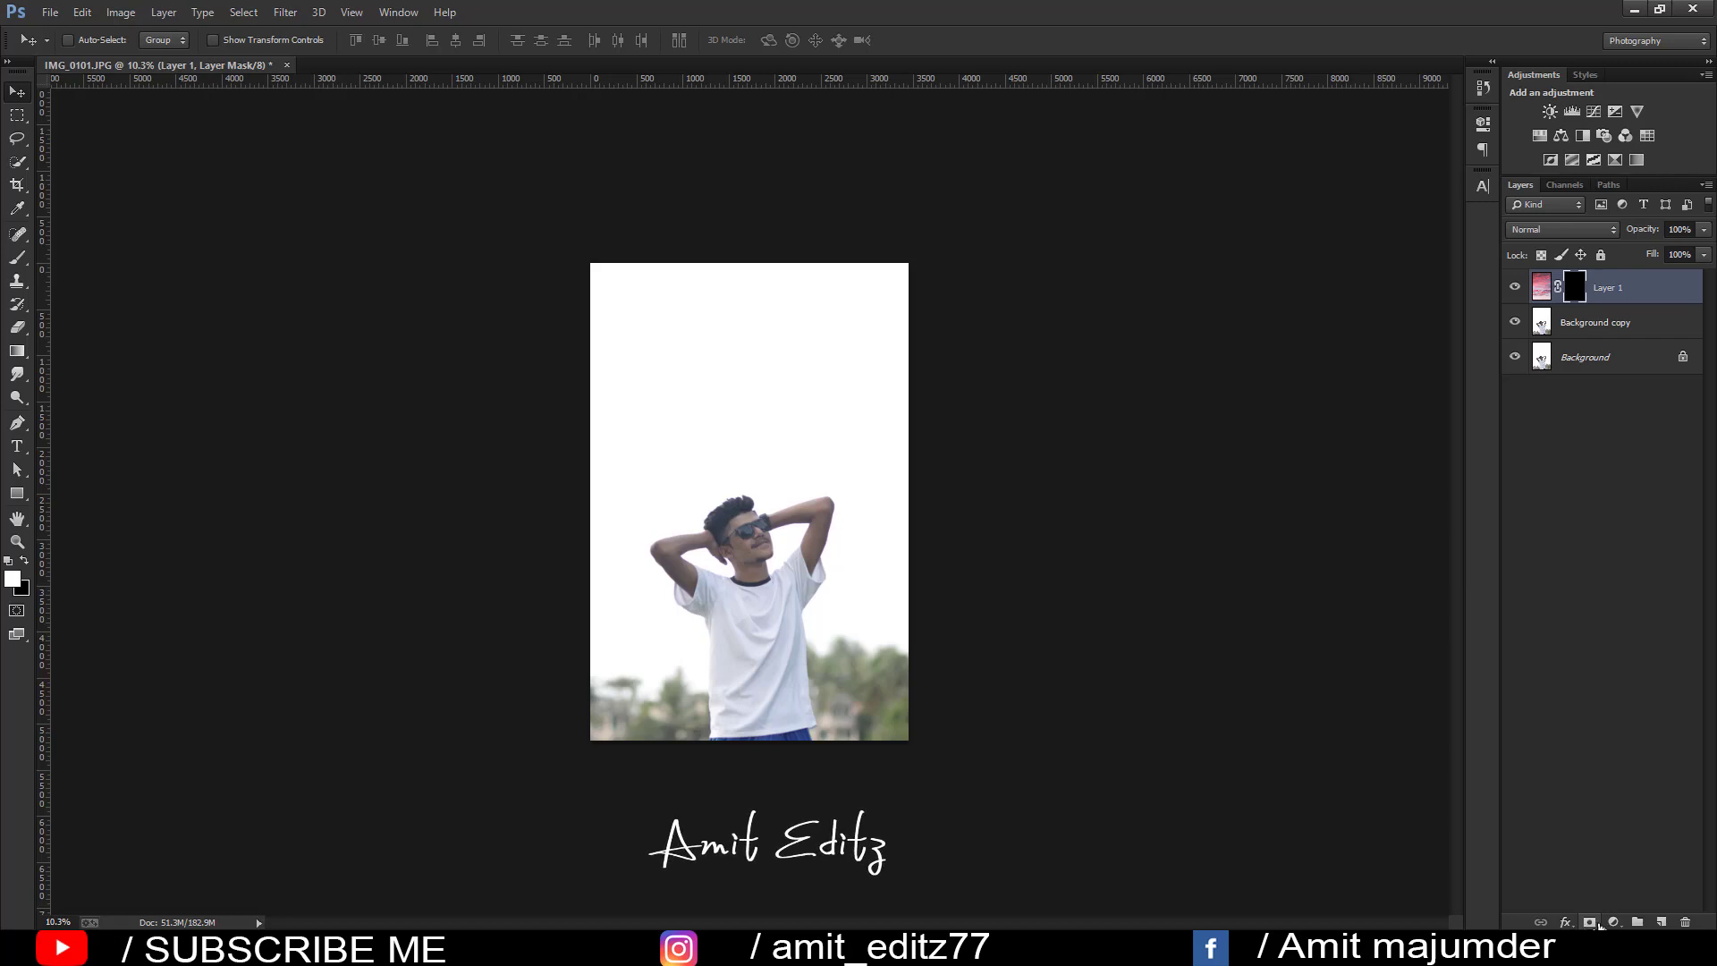
left_click(1589, 921)
left_click(17, 258)
scroll(606, 288, "up", 2)
mouse_move(559, 280)
left_mouse_down()
mouse_move(952, 208)
mouse_move(626, 295)
mouse_move(586, 426)
mouse_move(659, 452)
mouse_move(963, 384)
mouse_move(920, 403)
mouse_move(858, 358)
left_mouse_up()
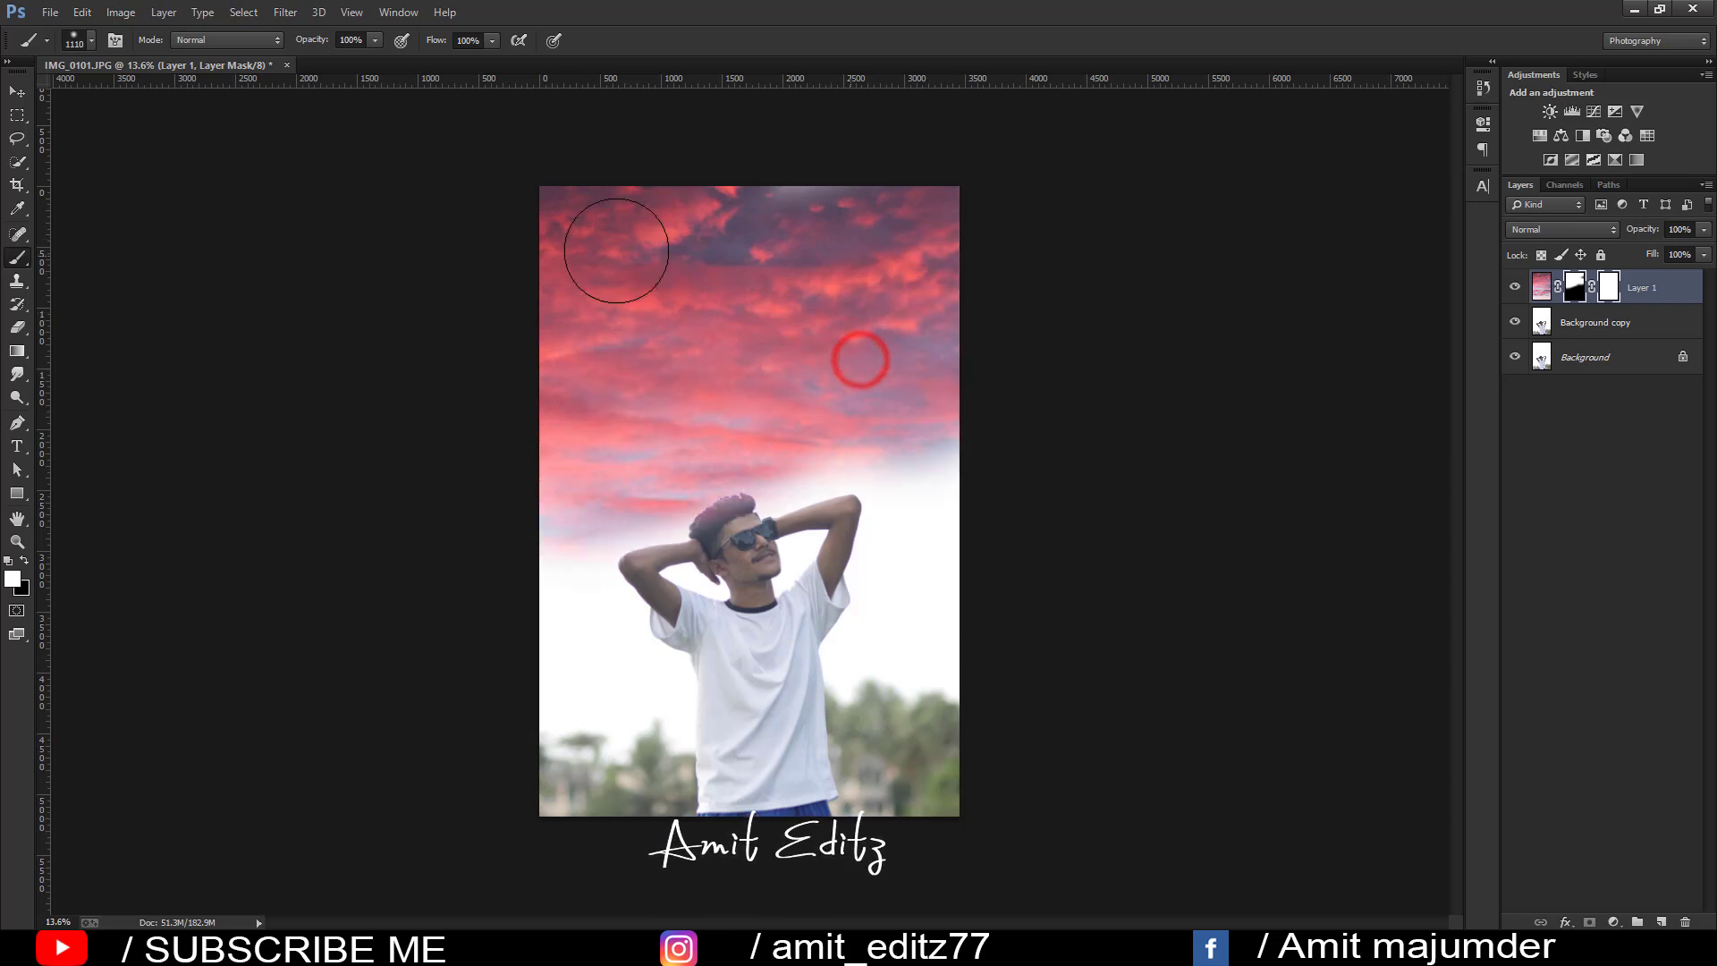
mouse_move(620, 315)
left_mouse_down()
mouse_move(537, 549)
mouse_move(545, 595)
mouse_move(618, 683)
mouse_move(697, 687)
left_mouse_up()
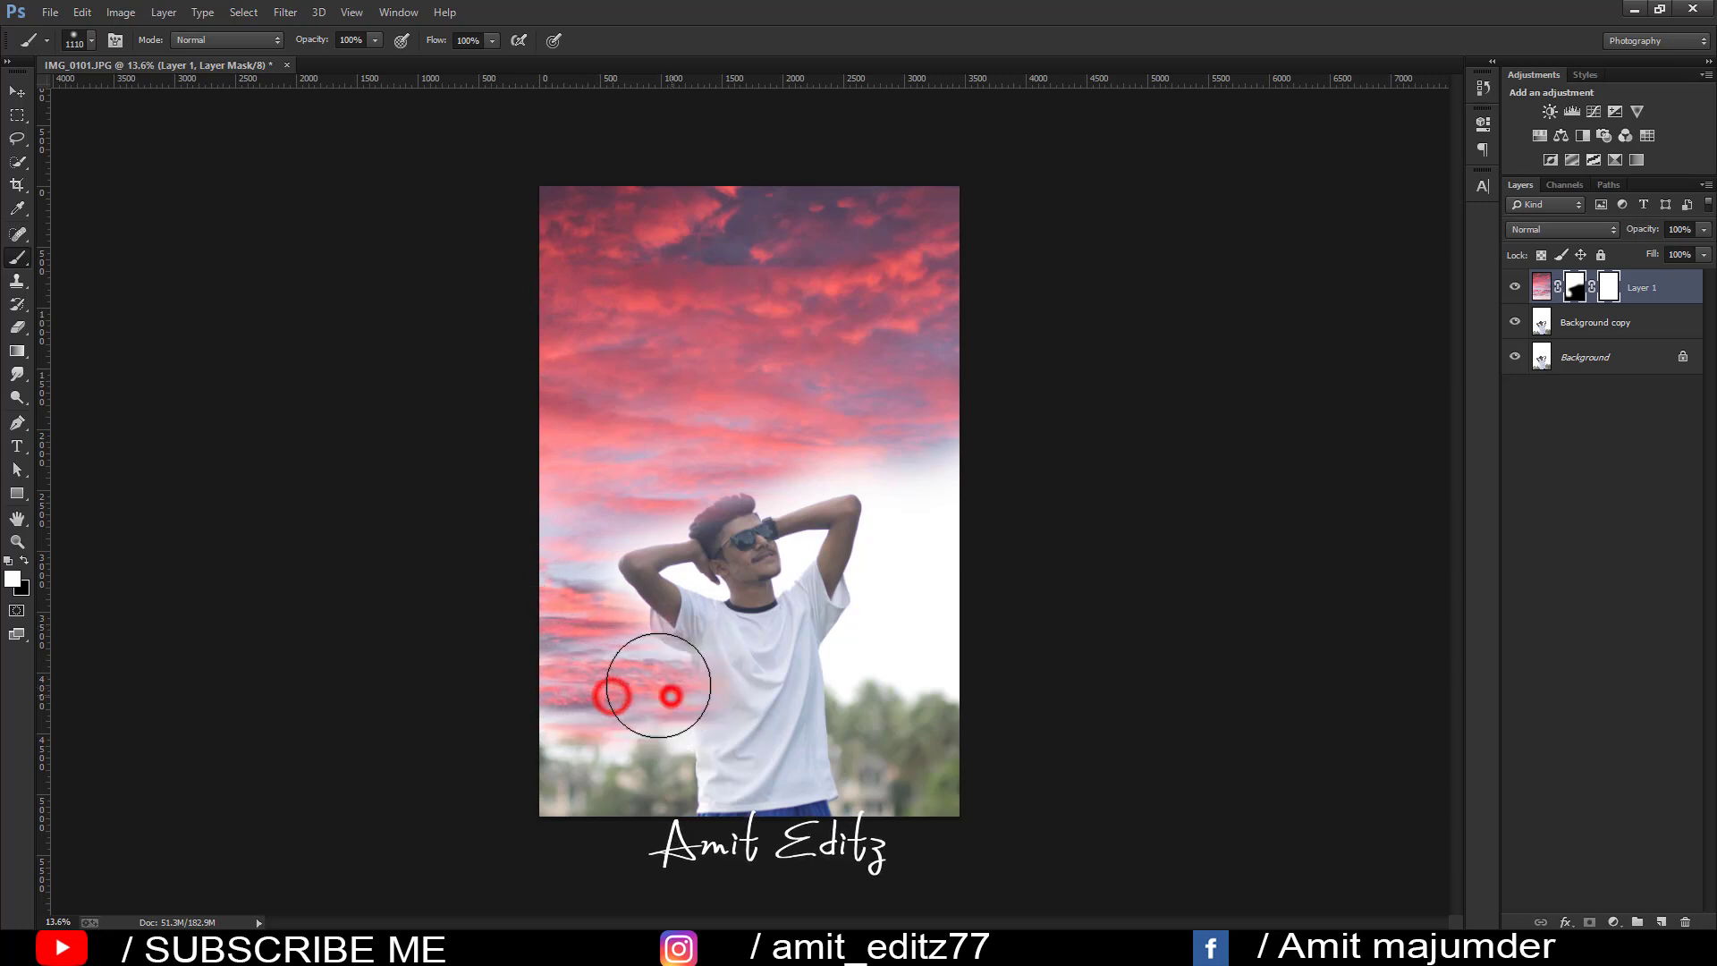
left_click(907, 496)
mouse_move(907, 495)
left_mouse_down()
mouse_move(927, 614)
mouse_move(889, 652)
mouse_move(922, 559)
left_mouse_up()
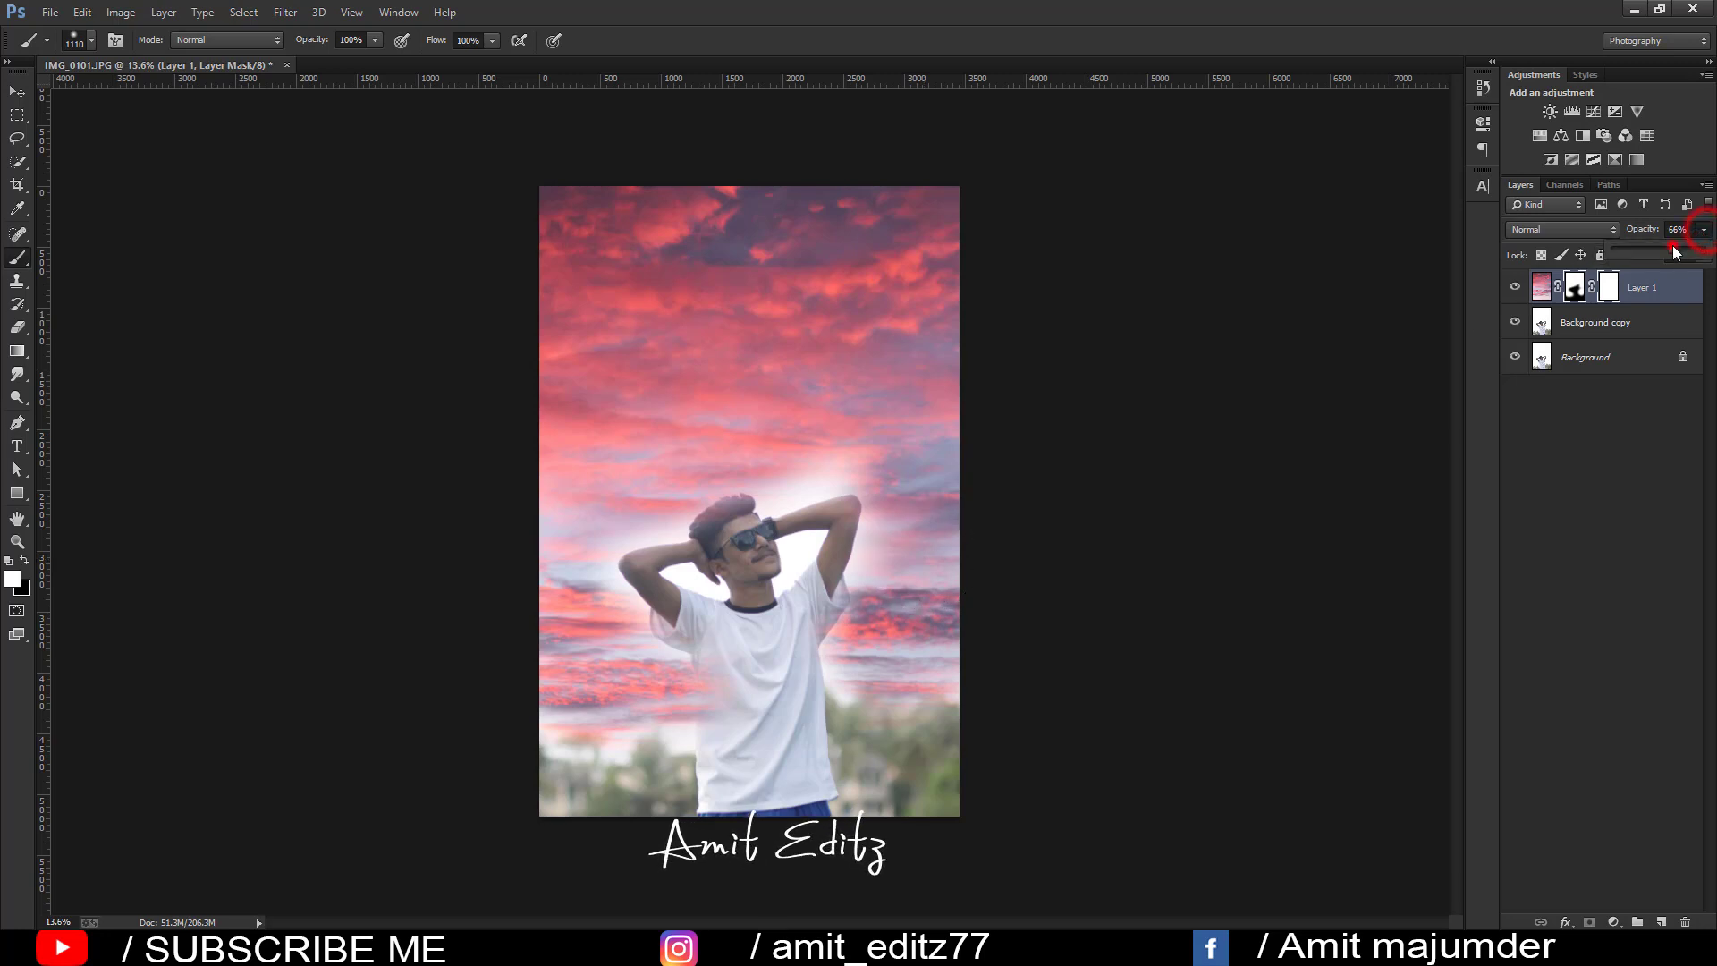
- Briefly lower Layer 1's opacity, restore it to 100%, and shrink the brush to 263 px
left_click(1672, 245)
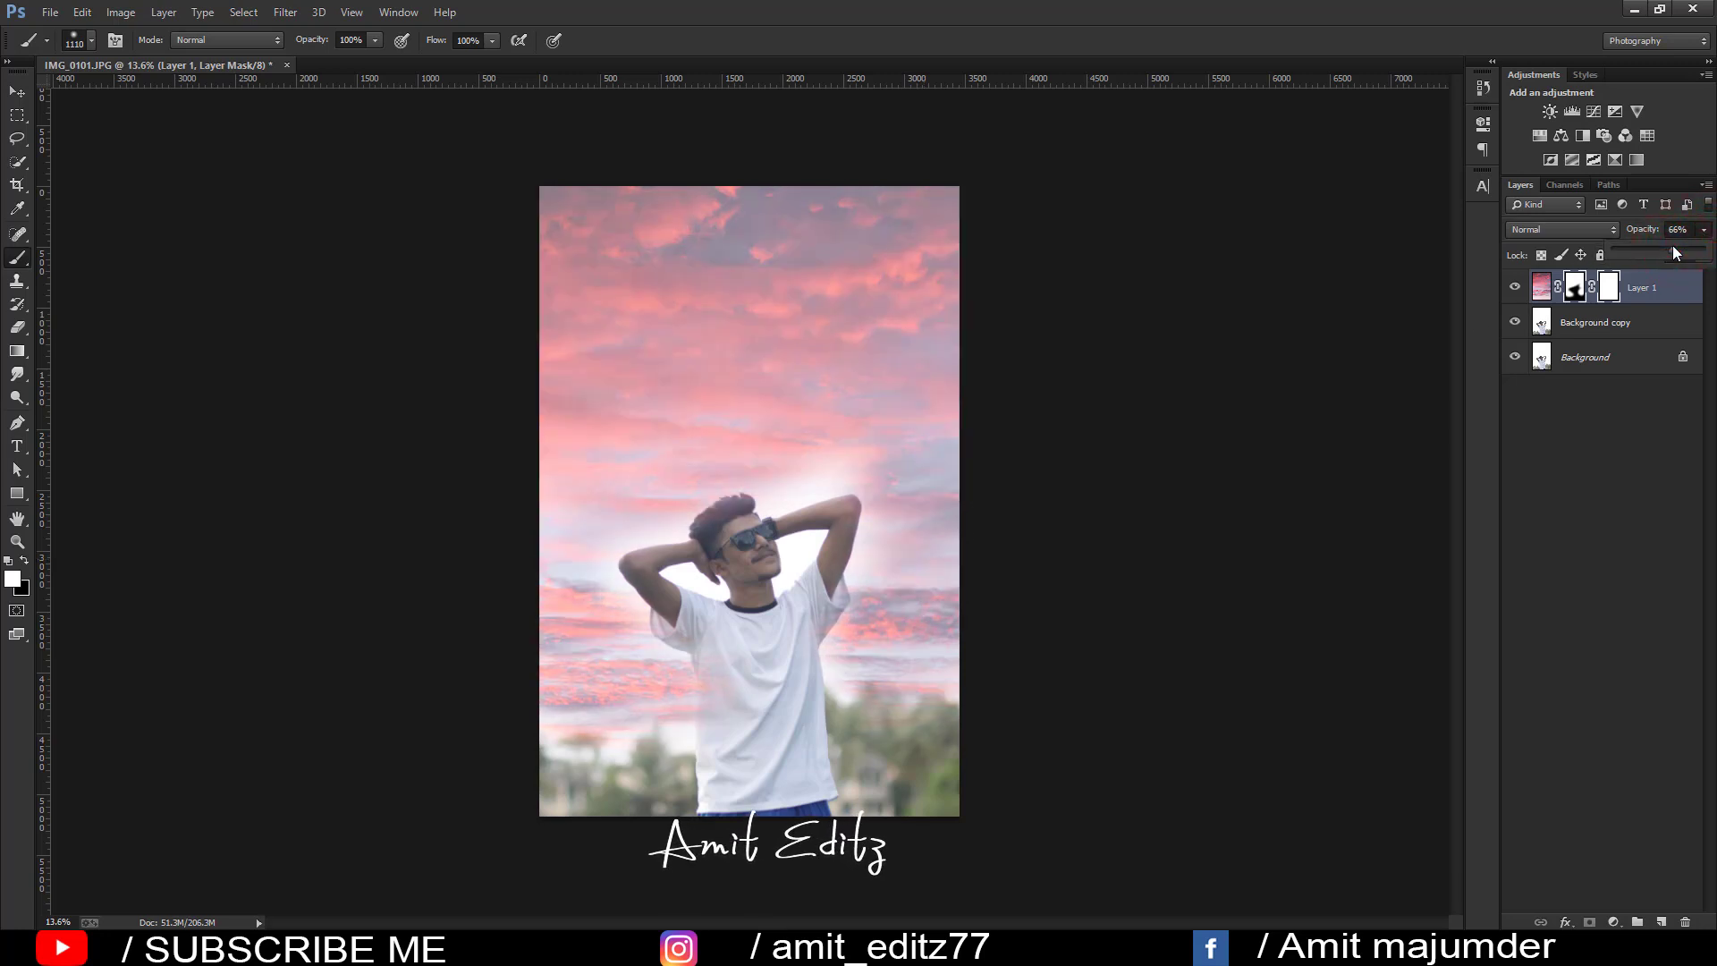
scroll(874, 352, "up", 1)
left_click_drag(874, 445, 820, 445)
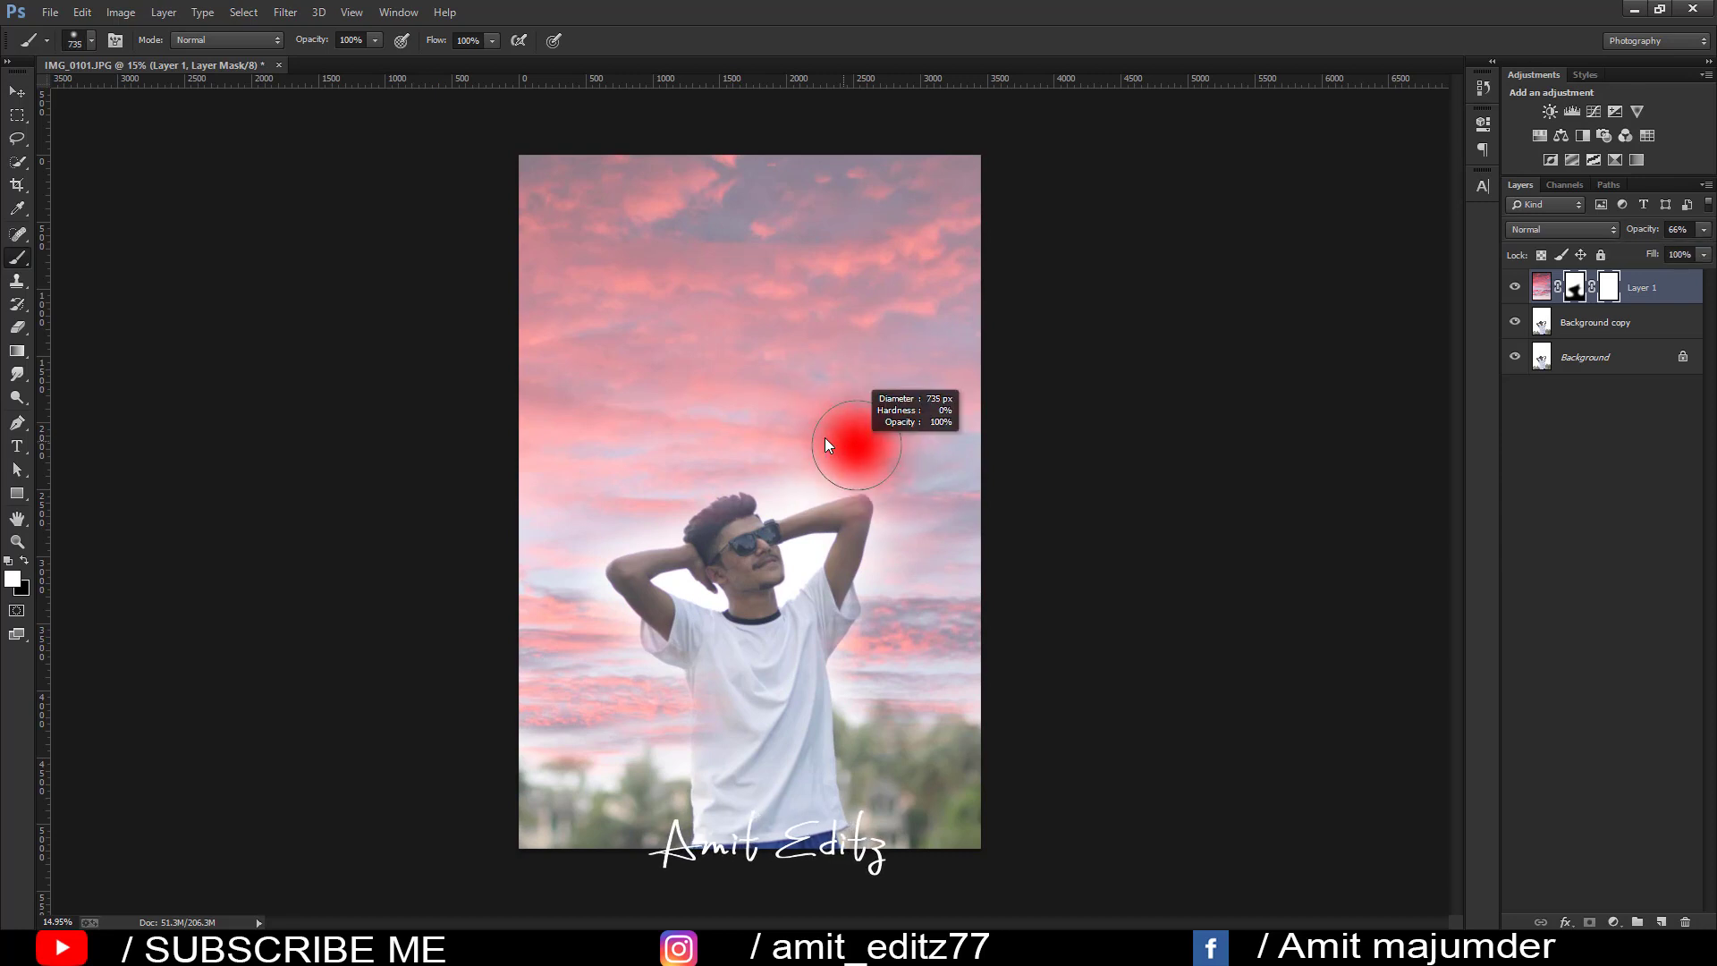
scroll(823, 448, "up", 1)
scroll(828, 458, "up", 1)
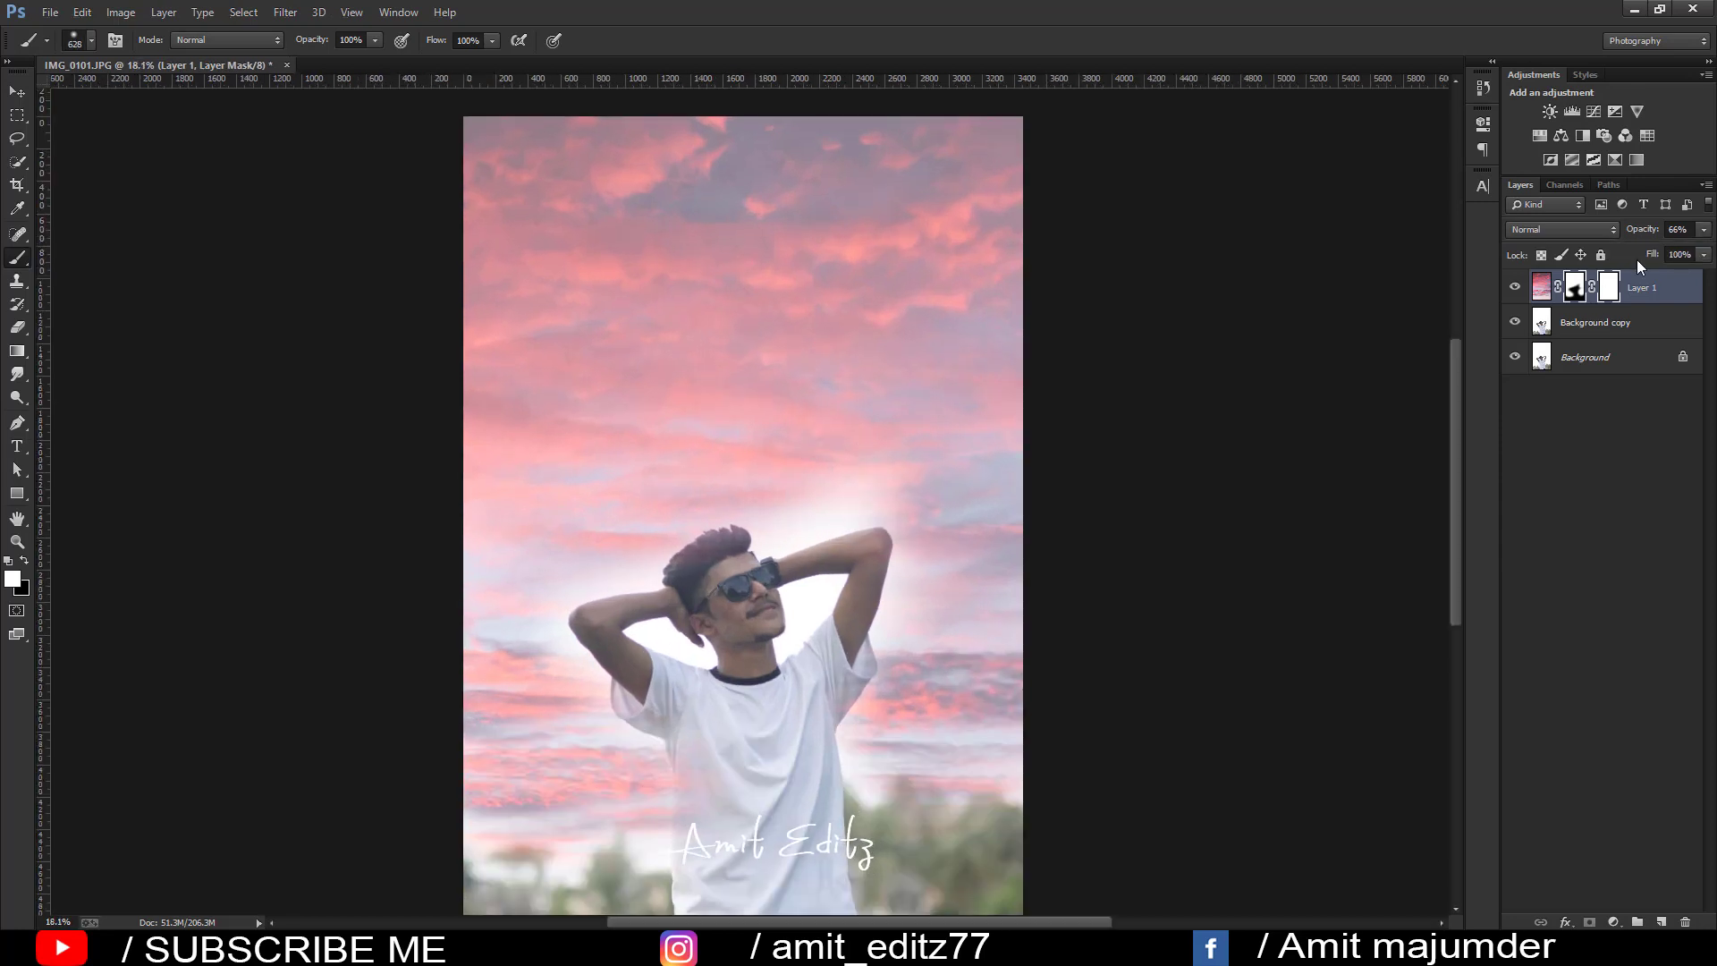
left_click(1704, 229)
left_click_drag(1677, 249, 1703, 249)
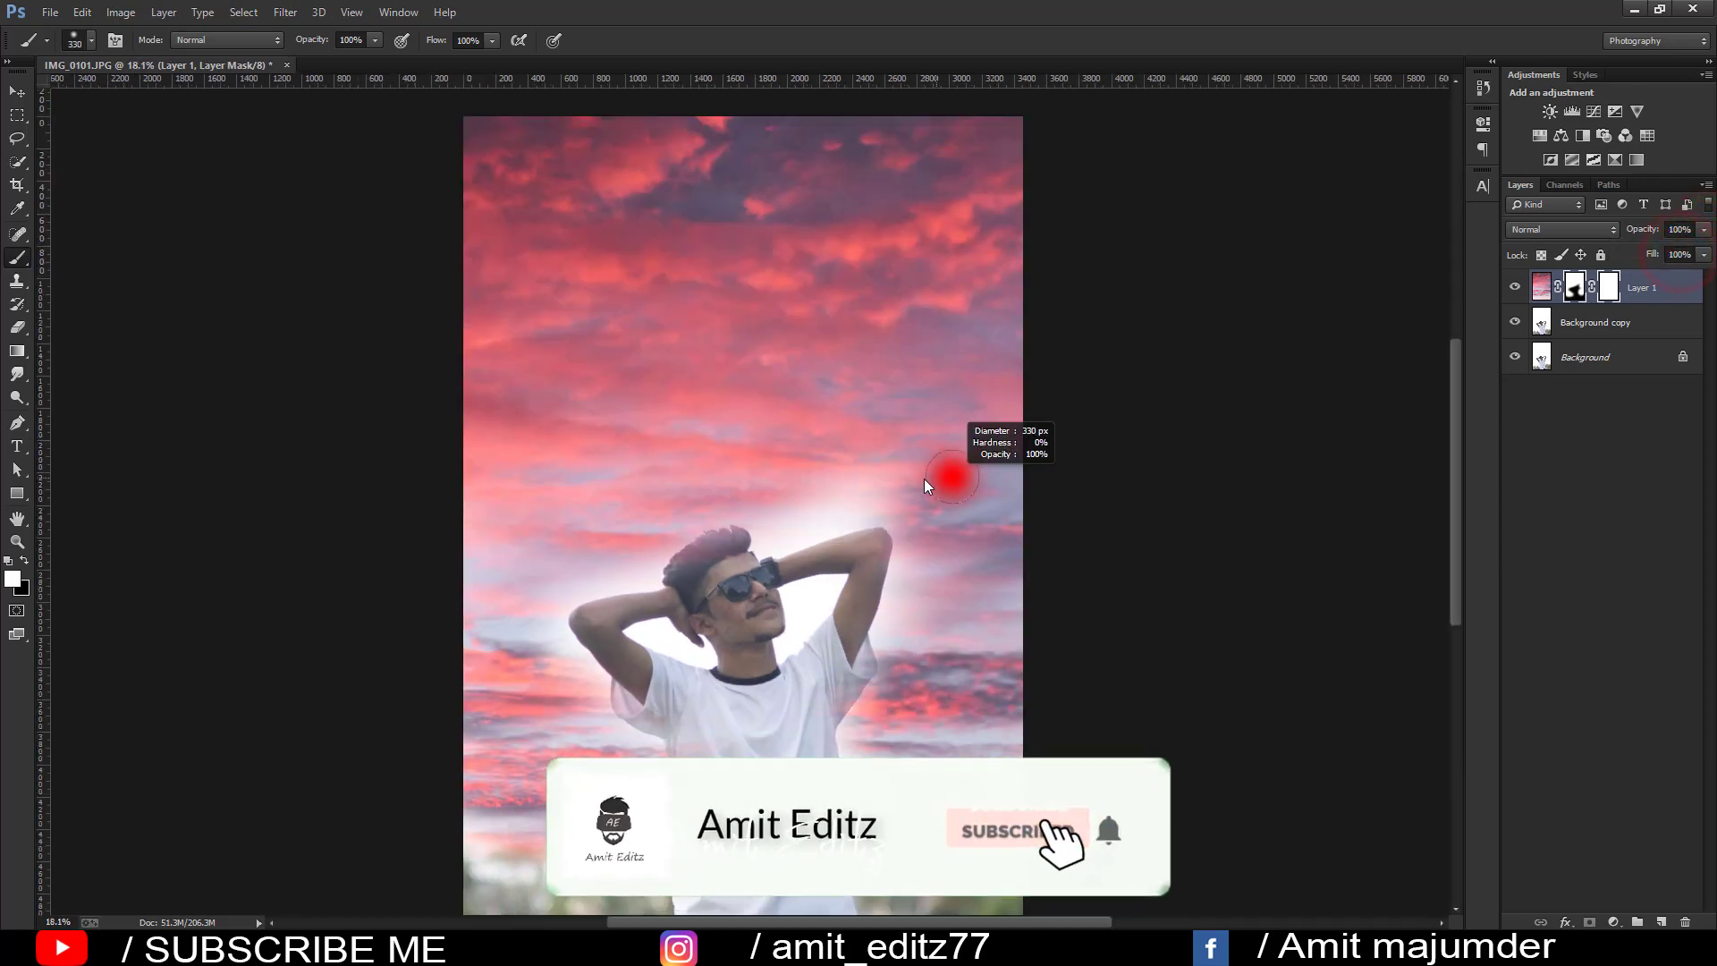
left_click_drag(946, 440, 894, 440)
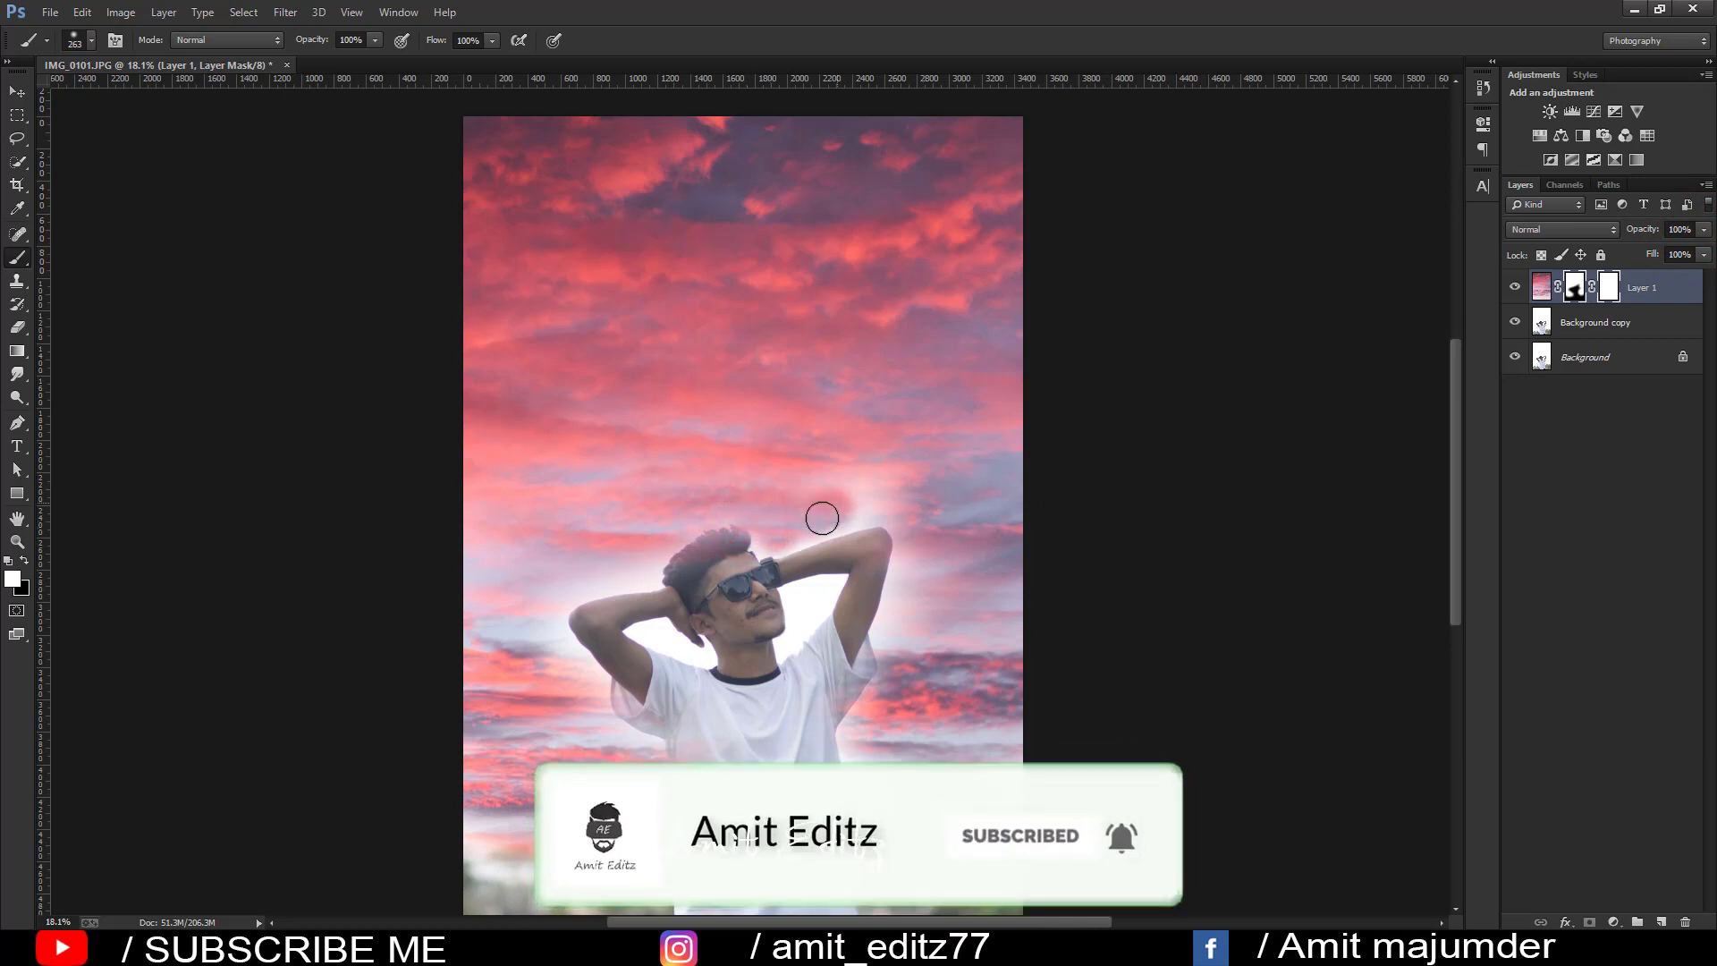
scroll(679, 650, "up", 3)
- Zoom in on the man's upper body and set the brush to 541 px at 10% opacity
left_click(663, 625)
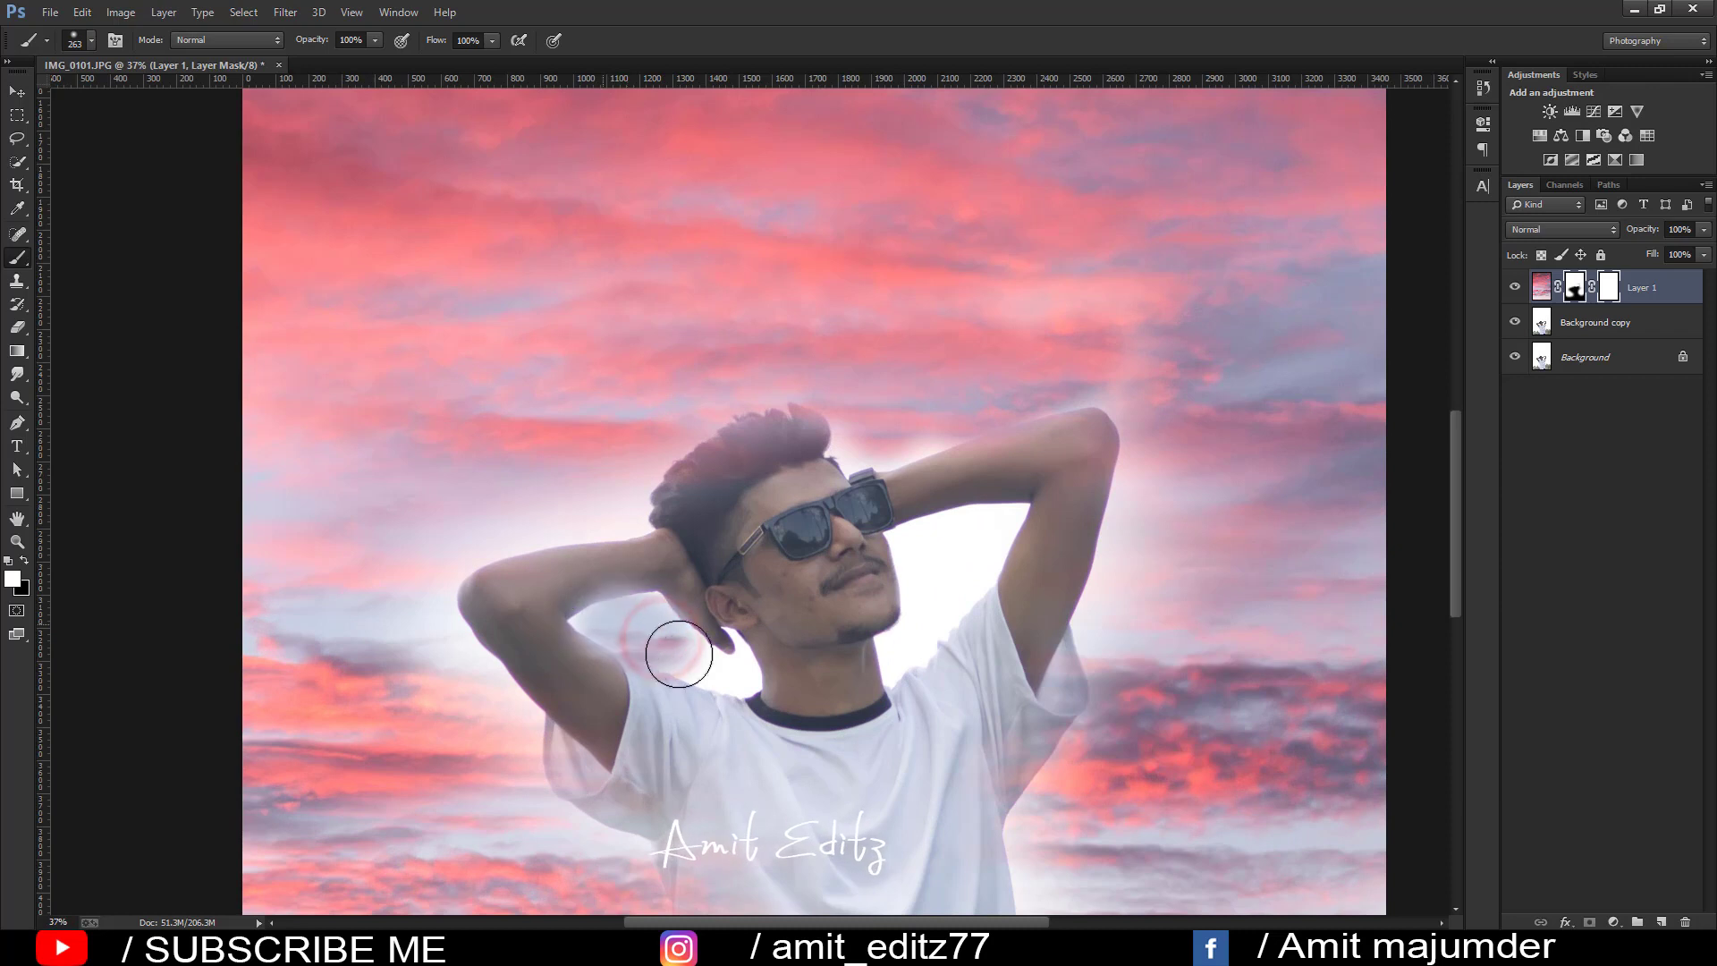
mouse_move(903, 646)
left_mouse_down()
mouse_move(972, 530)
mouse_move(1000, 532)
mouse_move(1050, 668)
left_mouse_up()
mouse_move(1124, 545)
left_mouse_down()
mouse_move(1103, 640)
mouse_move(1081, 621)
left_mouse_up()
scroll(1457, 383, "down", 3)
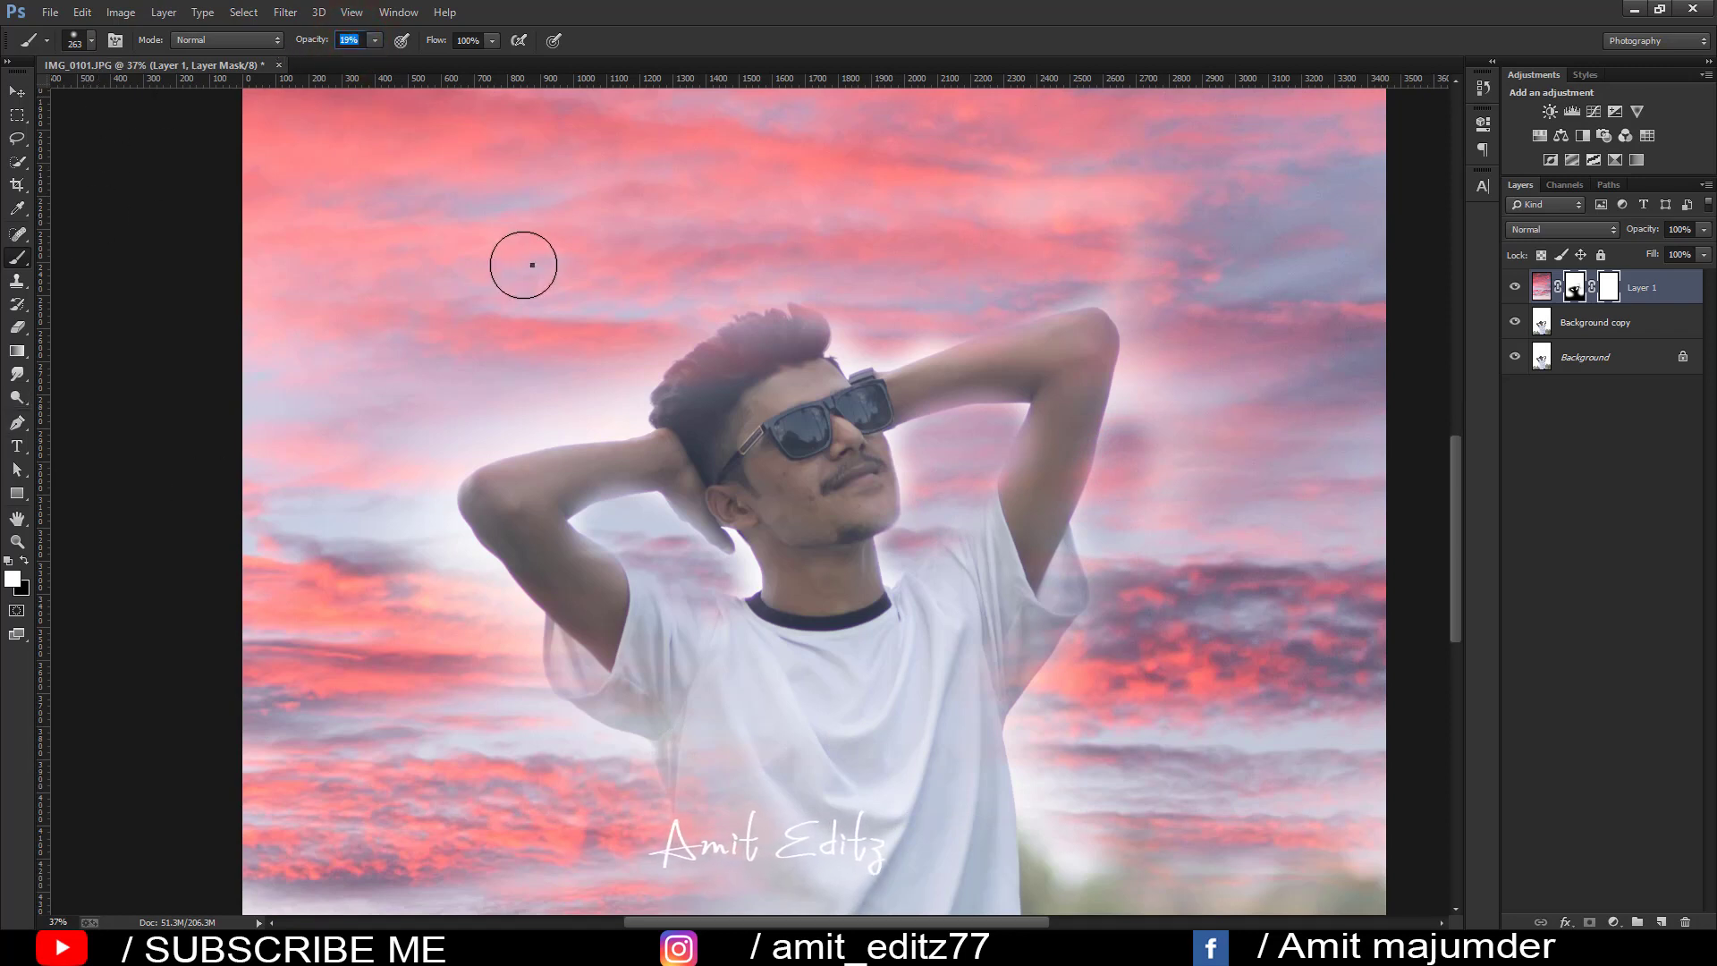
right_click(532, 265)
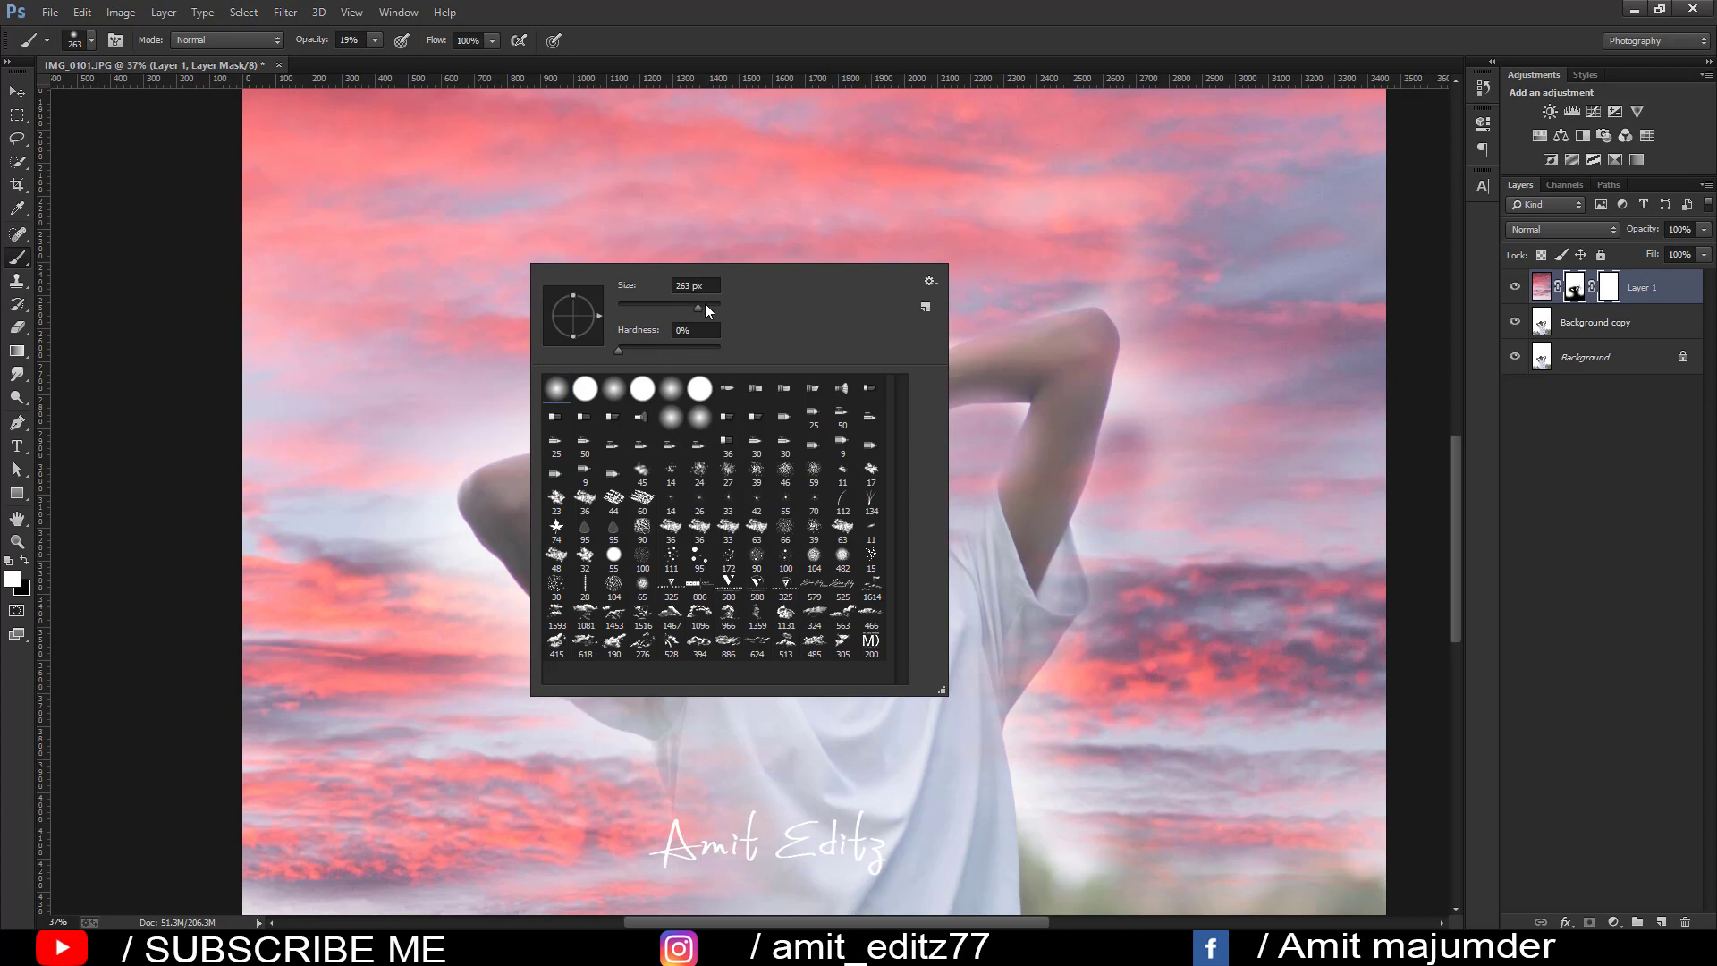
left_click_drag(705, 305, 695, 313)
key("Return")
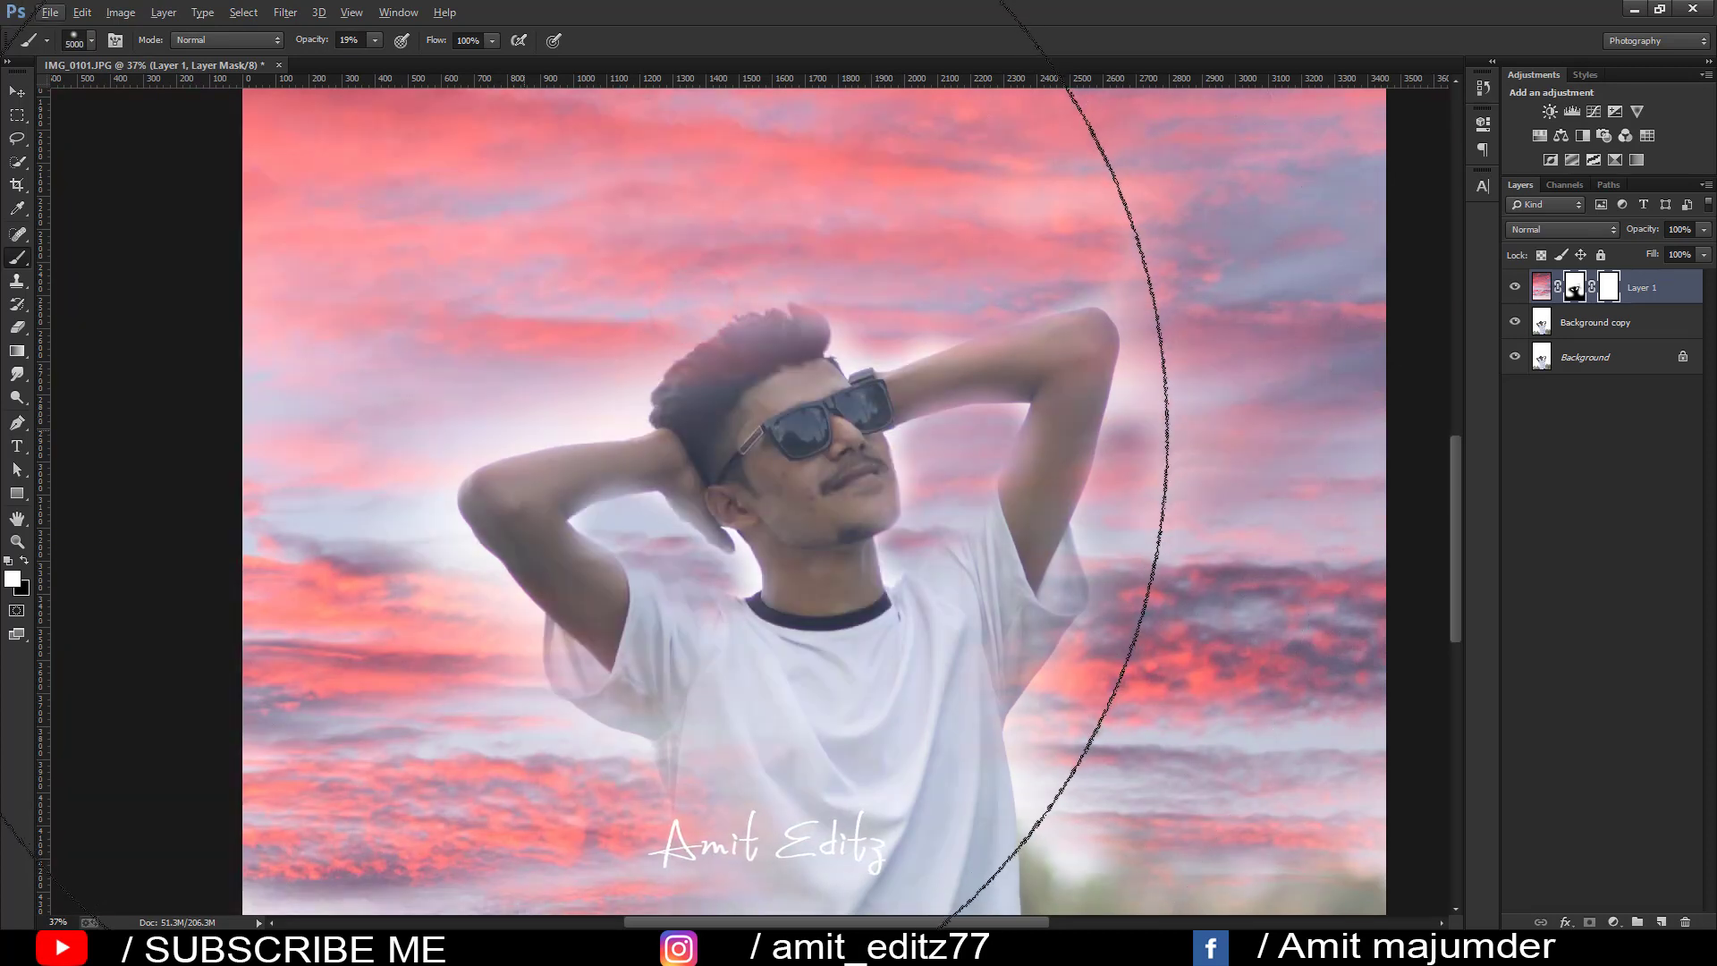
left_click_drag(245, 495, 2, 447)
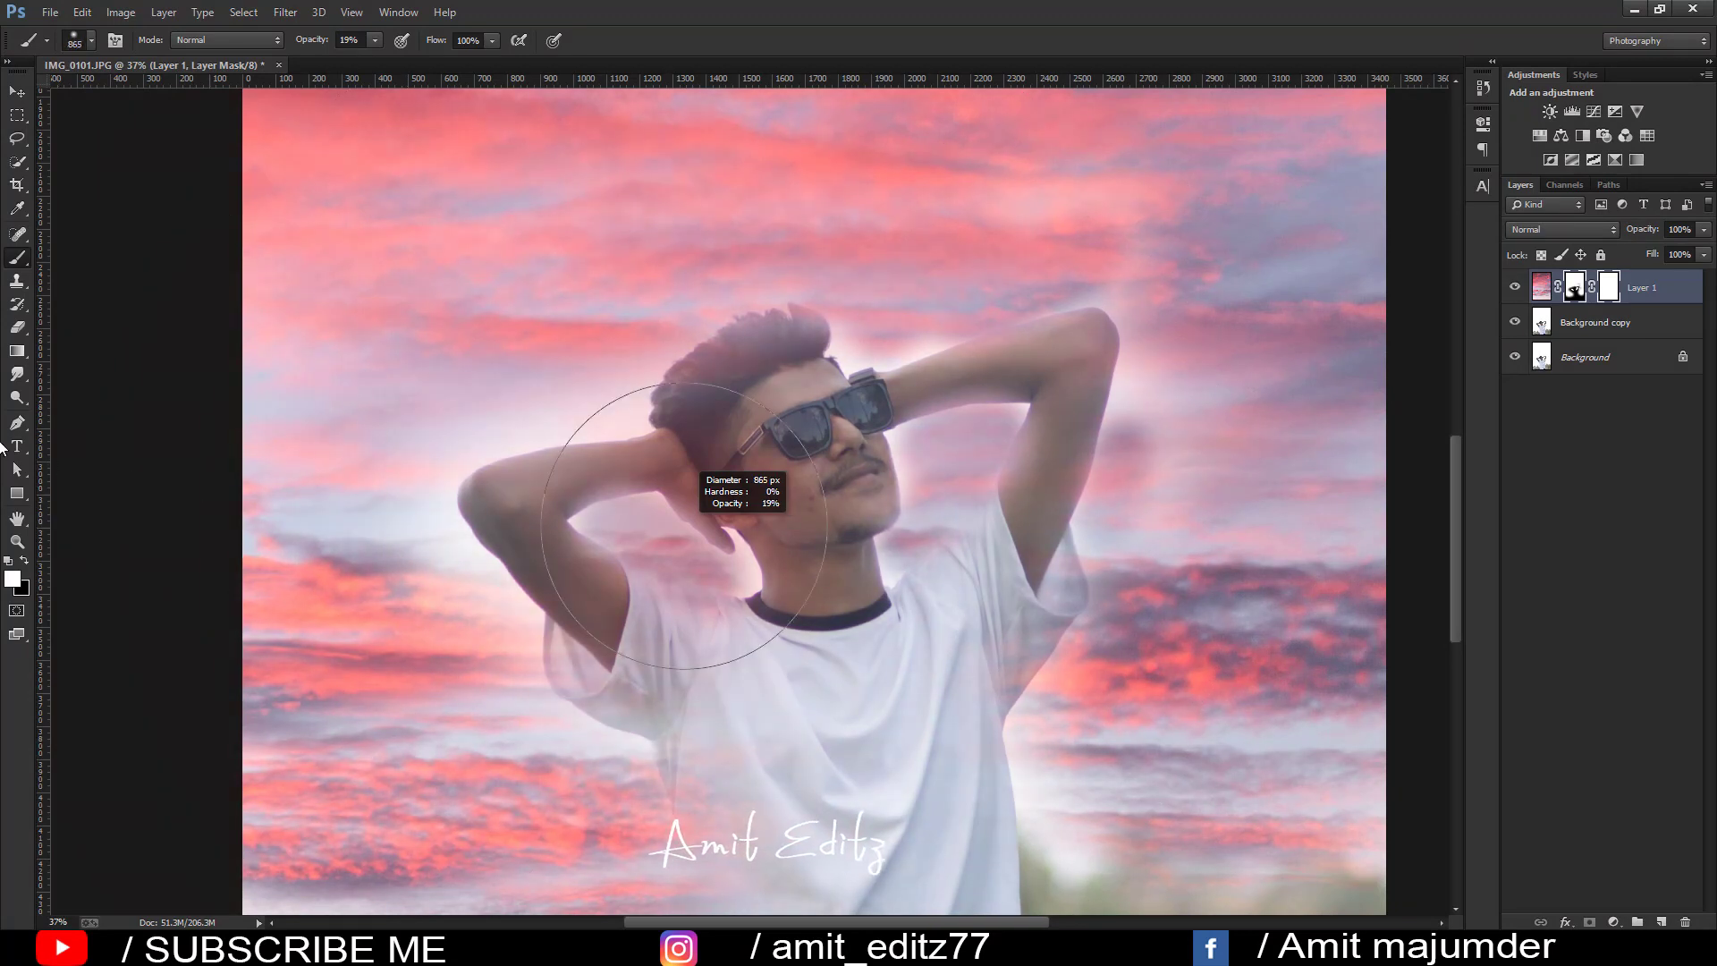
left_click_drag(539, 449, 502, 448)
type("10")
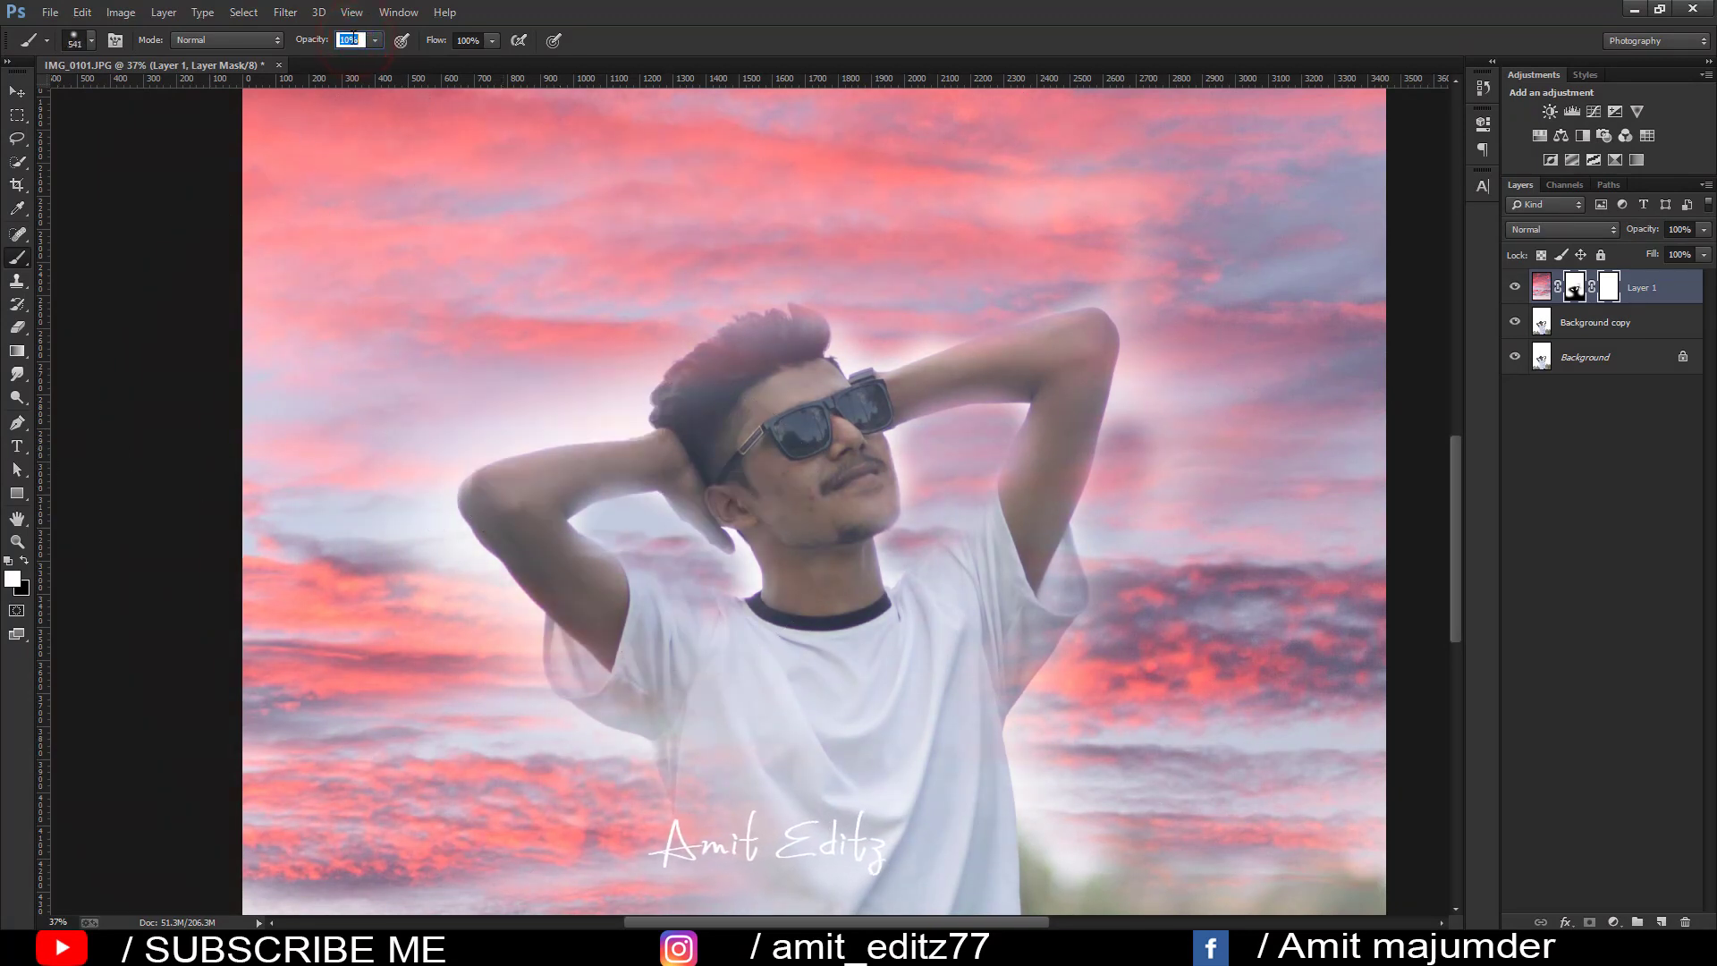
left_click(544, 414)
- Lightly paint the mask over the hair and forehead at 10% brush opacity
left_click(735, 356)
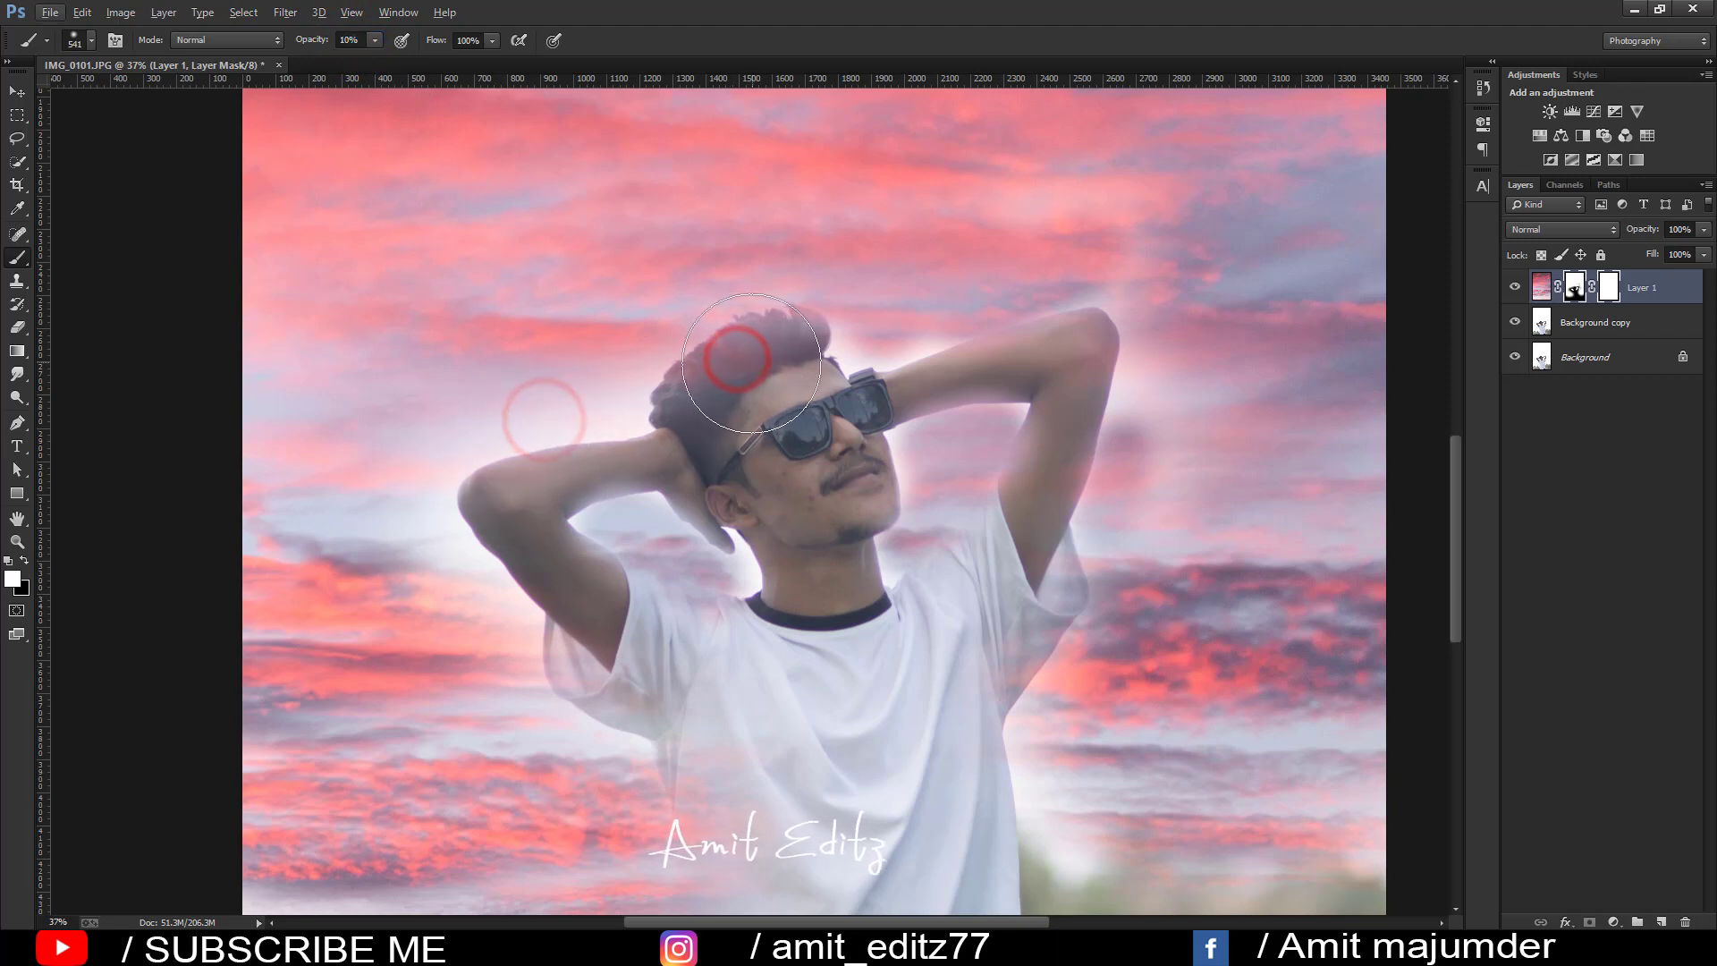
left_click(18, 542)
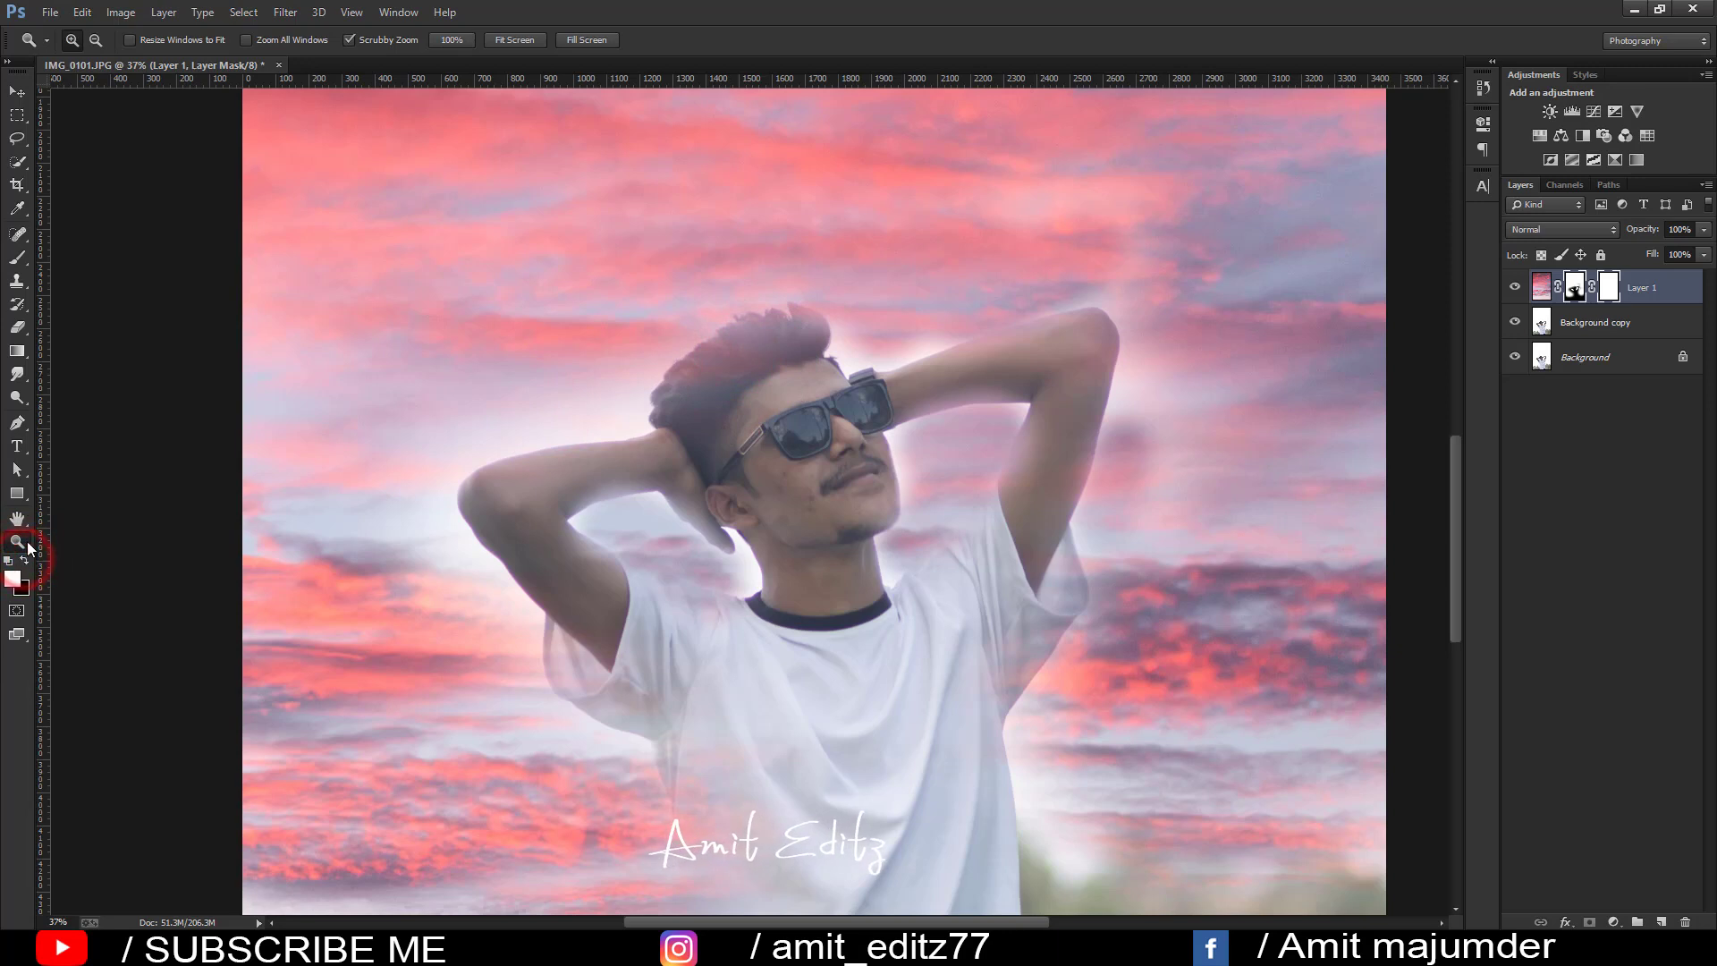
left_click(17, 257)
left_click(724, 404)
left_click(855, 353)
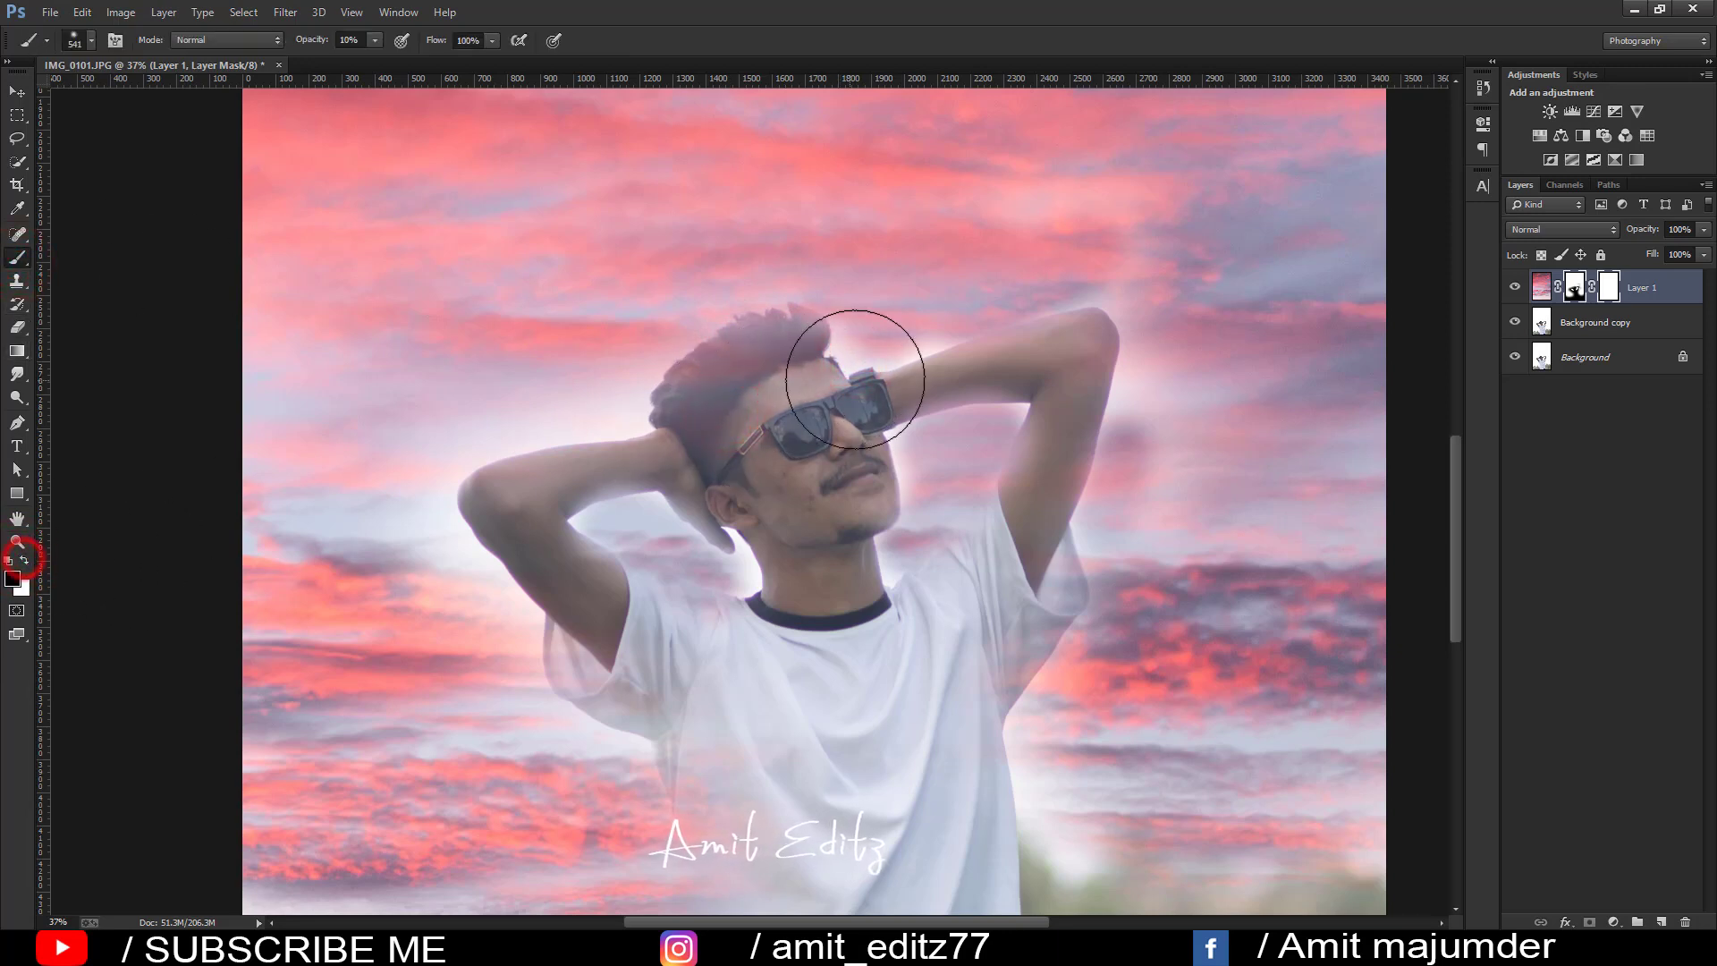
left_click(773, 393)
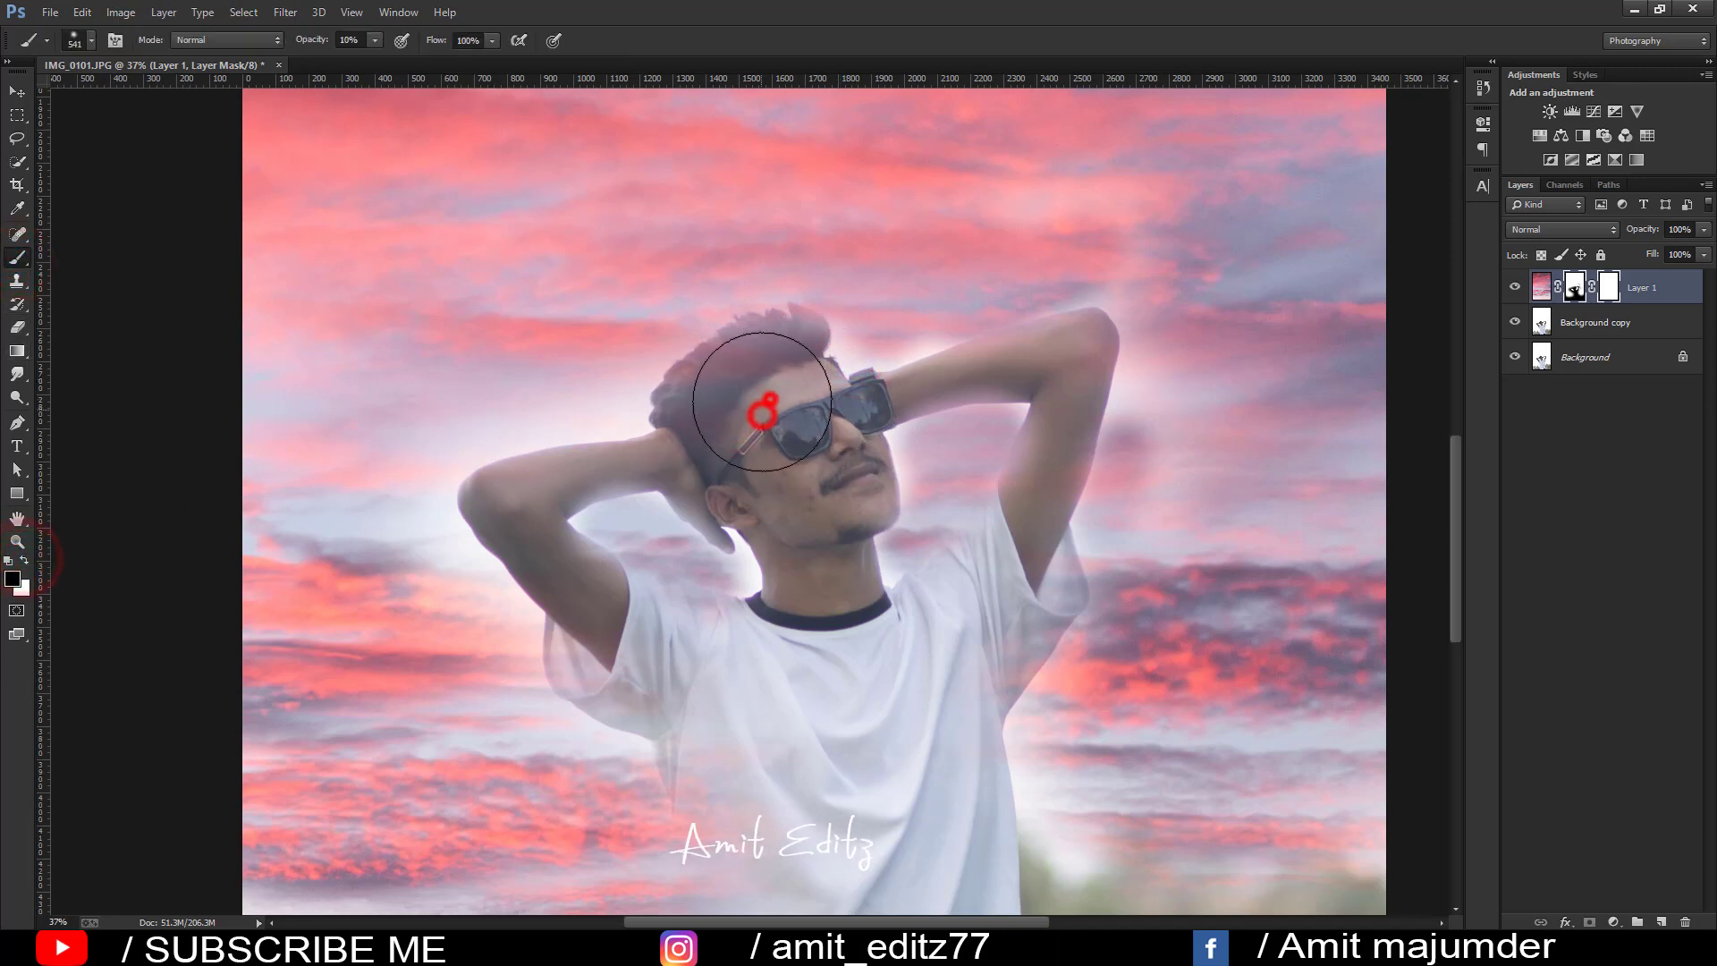
- Raise brush opacity to 71% and paint the mask over the hair, raised arm and sleeve
left_click(343, 44)
type("71")
left_click(790, 351)
left_click(739, 376)
left_click(713, 392)
left_click(741, 476)
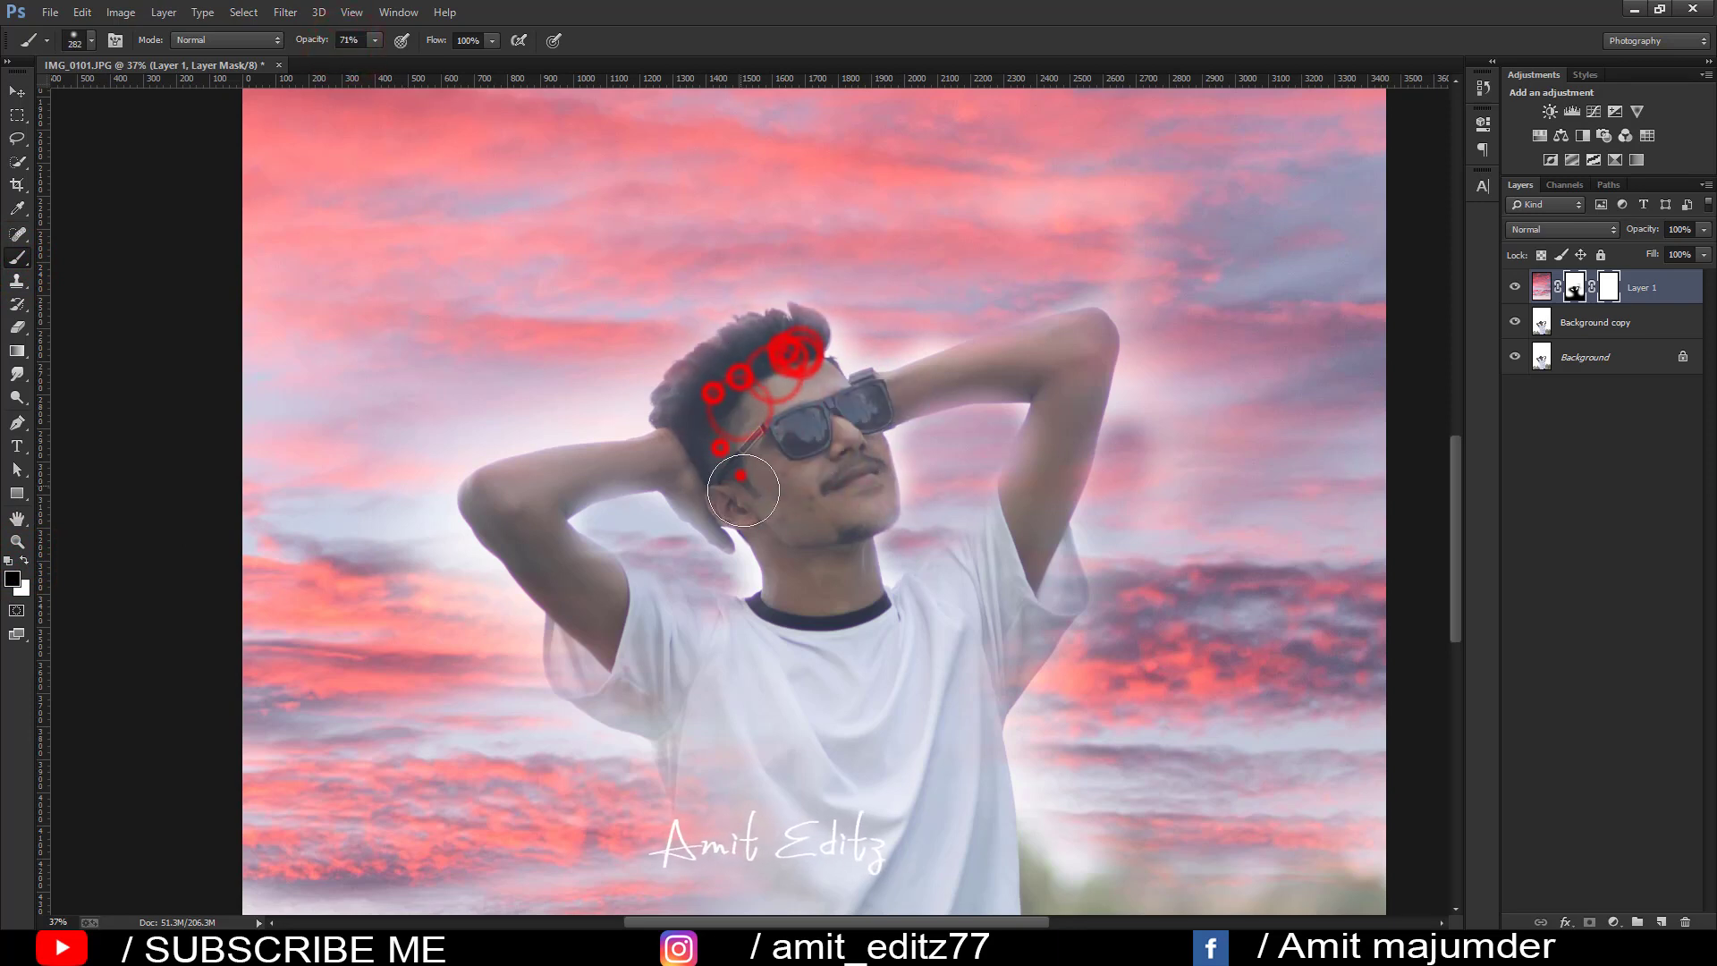
left_click(786, 497)
left_click(988, 595)
left_click(1010, 635)
left_click(1042, 510)
left_click(1042, 550)
left_click(1061, 377)
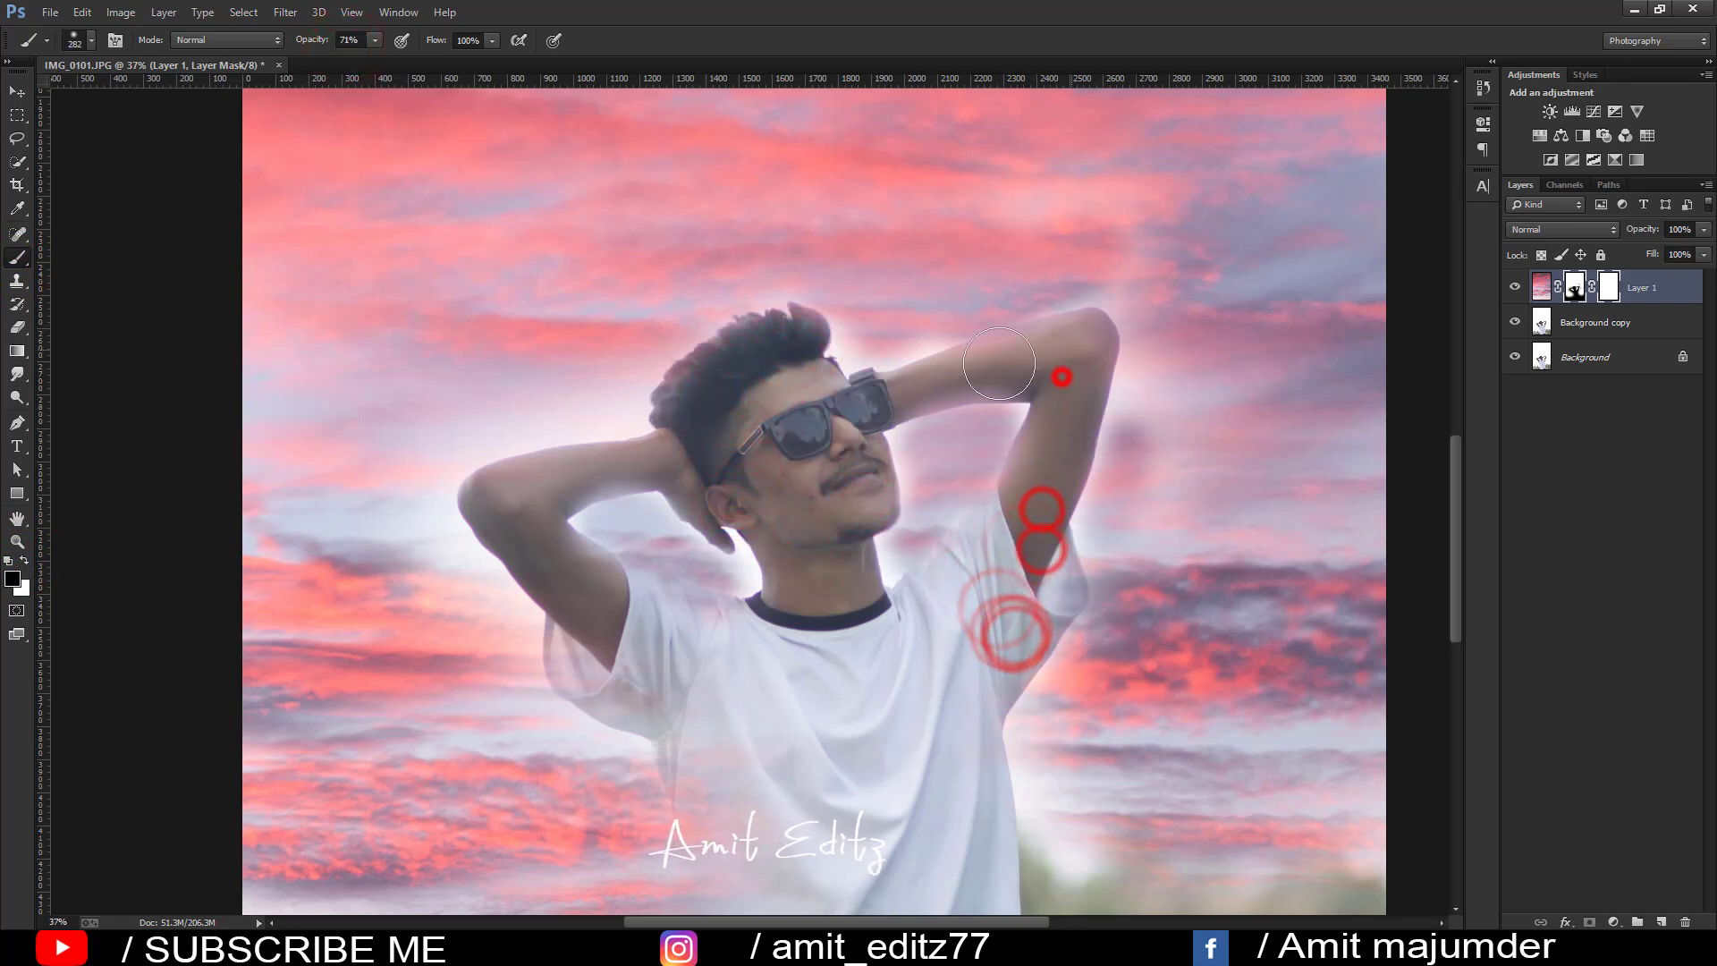
- Clear the sky from the hair, face, chin, neck, left arm and left sleeve
left_click(1019, 357)
left_click(706, 384)
left_click(809, 443)
left_click(854, 492)
left_click(786, 554)
left_click(854, 593)
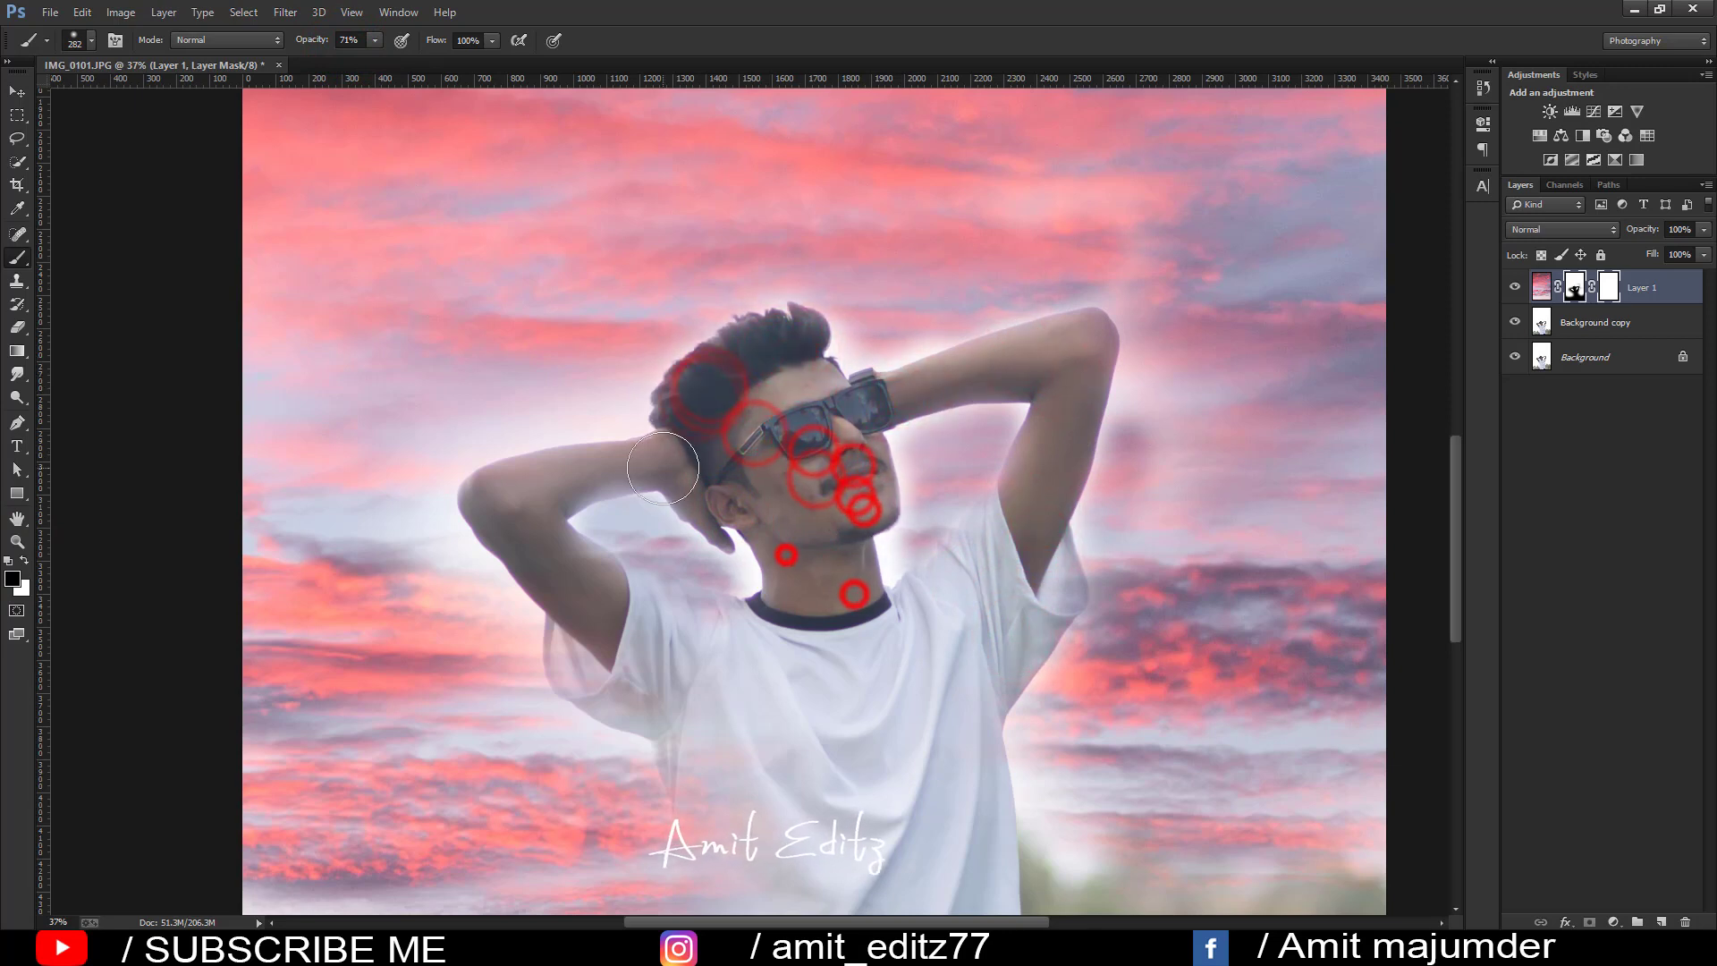
left_click(491, 502)
left_click(525, 475)
left_click(601, 464)
left_click(575, 571)
left_click(659, 604)
left_click(709, 798)
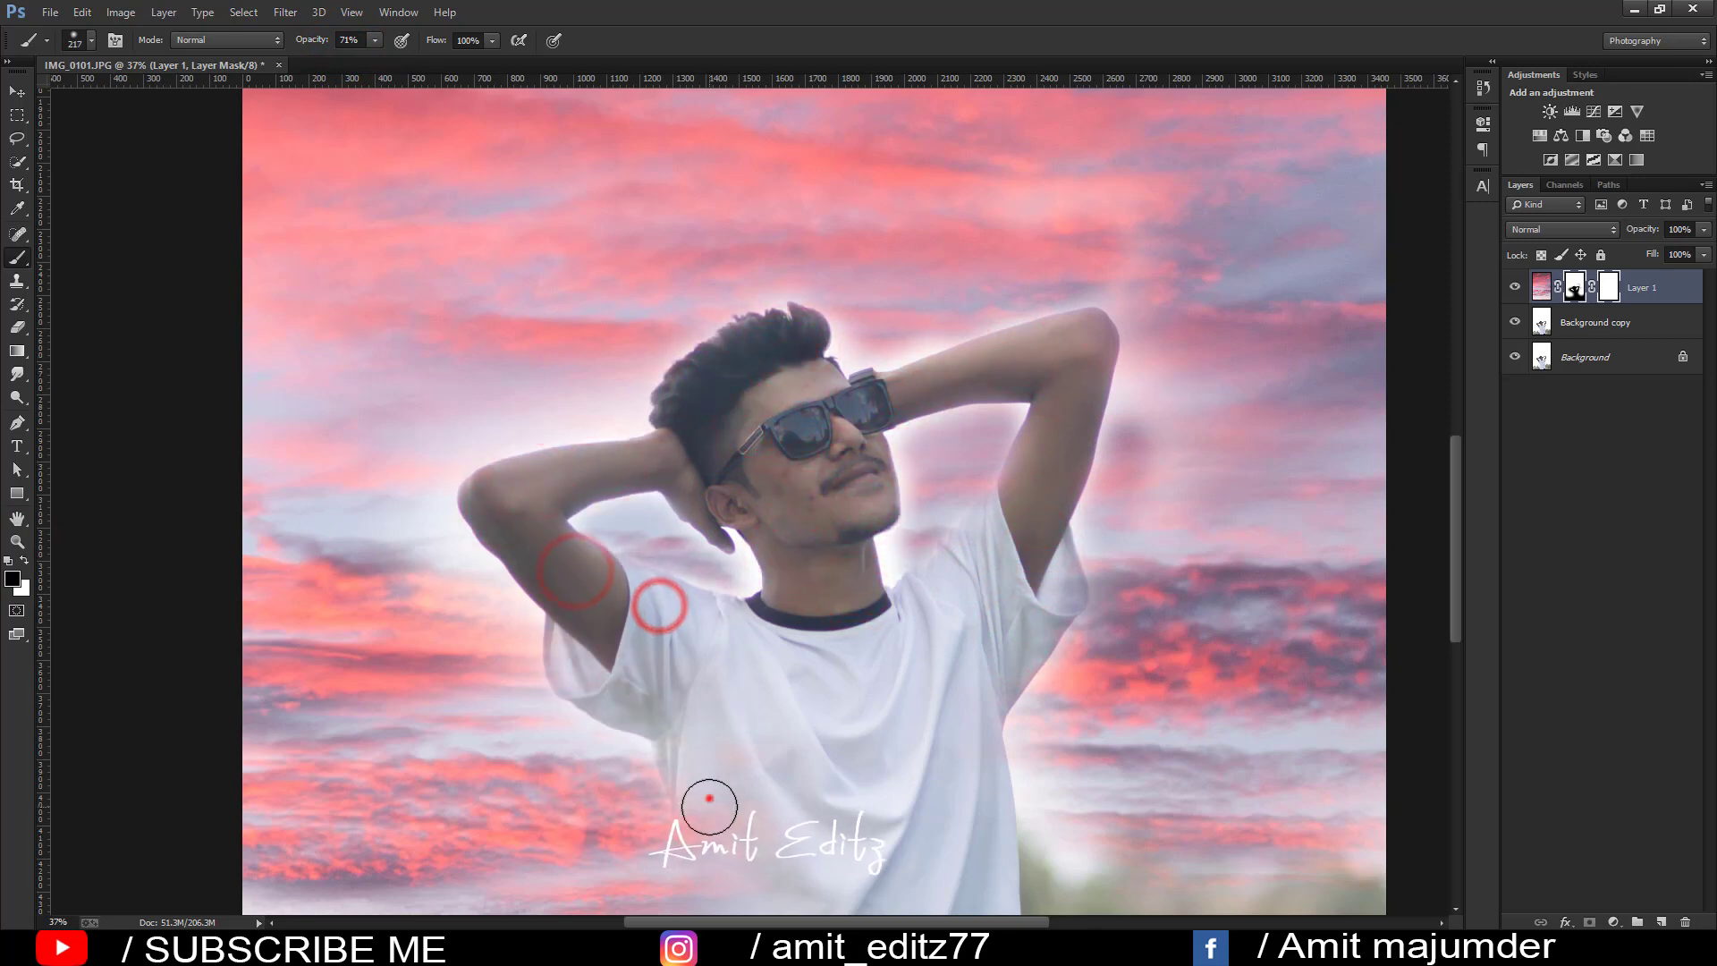
left_click_drag(709, 798, 653, 429)
left_click_drag(984, 226, 971, 534)
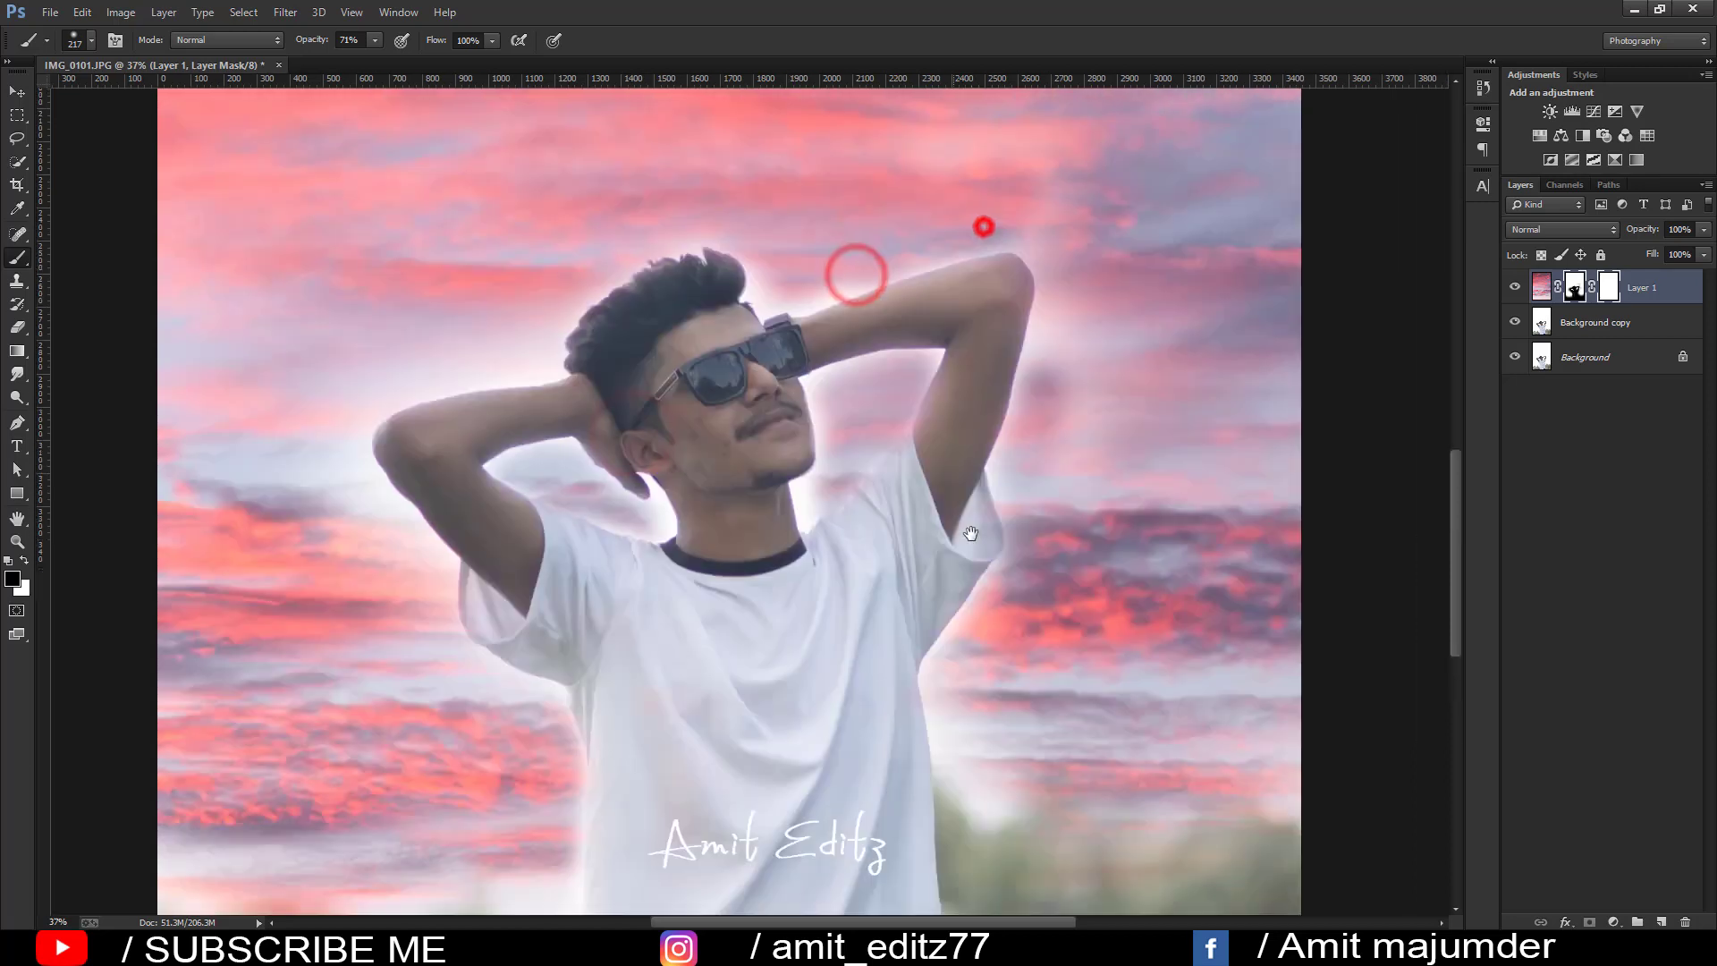
left_click(966, 441)
- Set brush opacity to 14%, enlarge the brush, and softly blend the sky around the figure
left_click(343, 40)
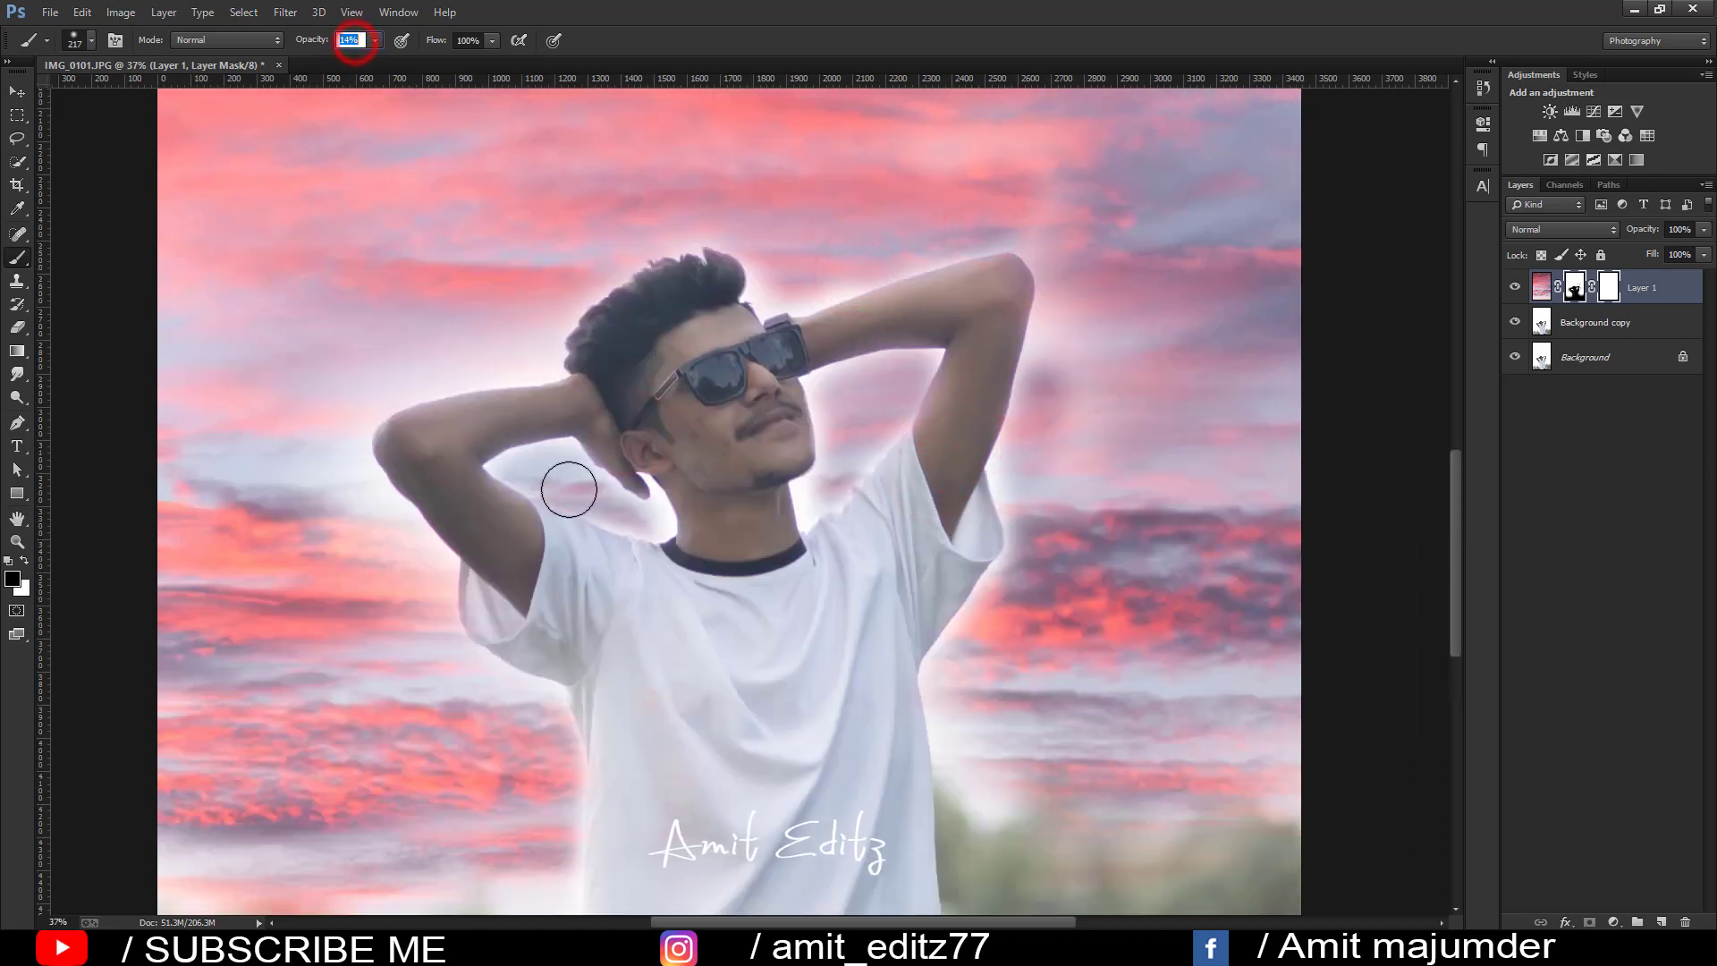
key("bracketright")
key("bracketright")
key("bracketright")
left_click(716, 287)
left_click(916, 310)
left_click(1081, 325)
left_click(1151, 615)
left_click(864, 725)
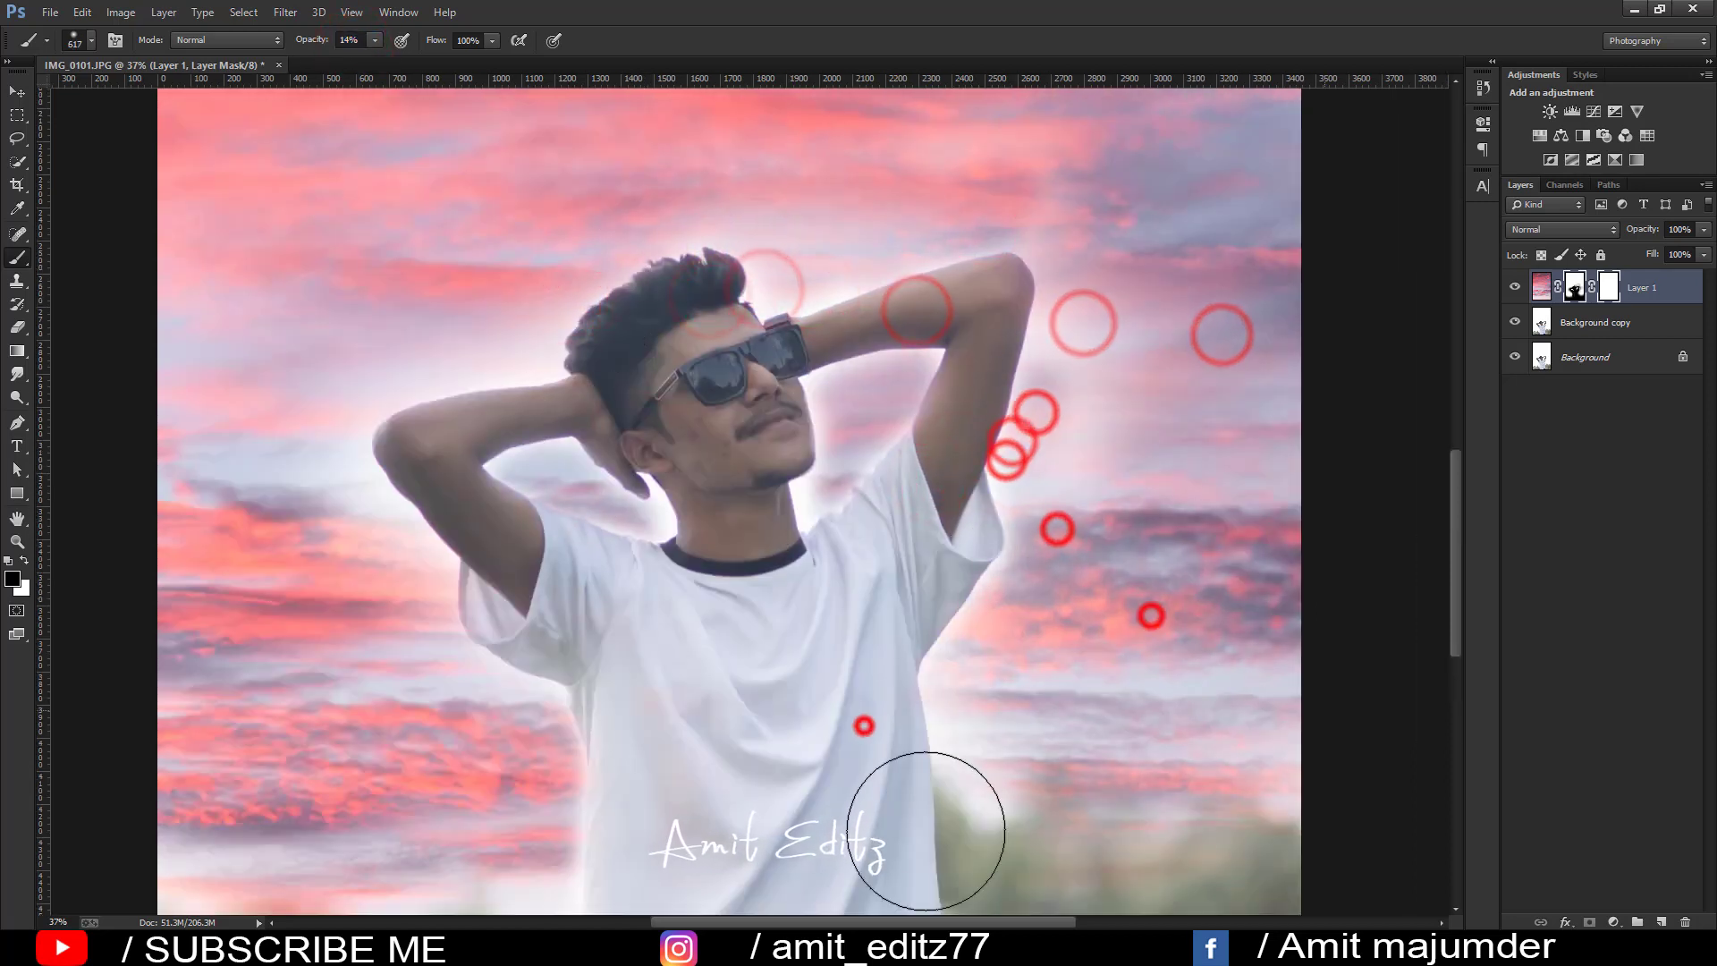
left_click(567, 652)
left_click(453, 502)
left_click(277, 471)
left_click(320, 580)
left_click(219, 775)
scroll(466, 695, "down", 1)
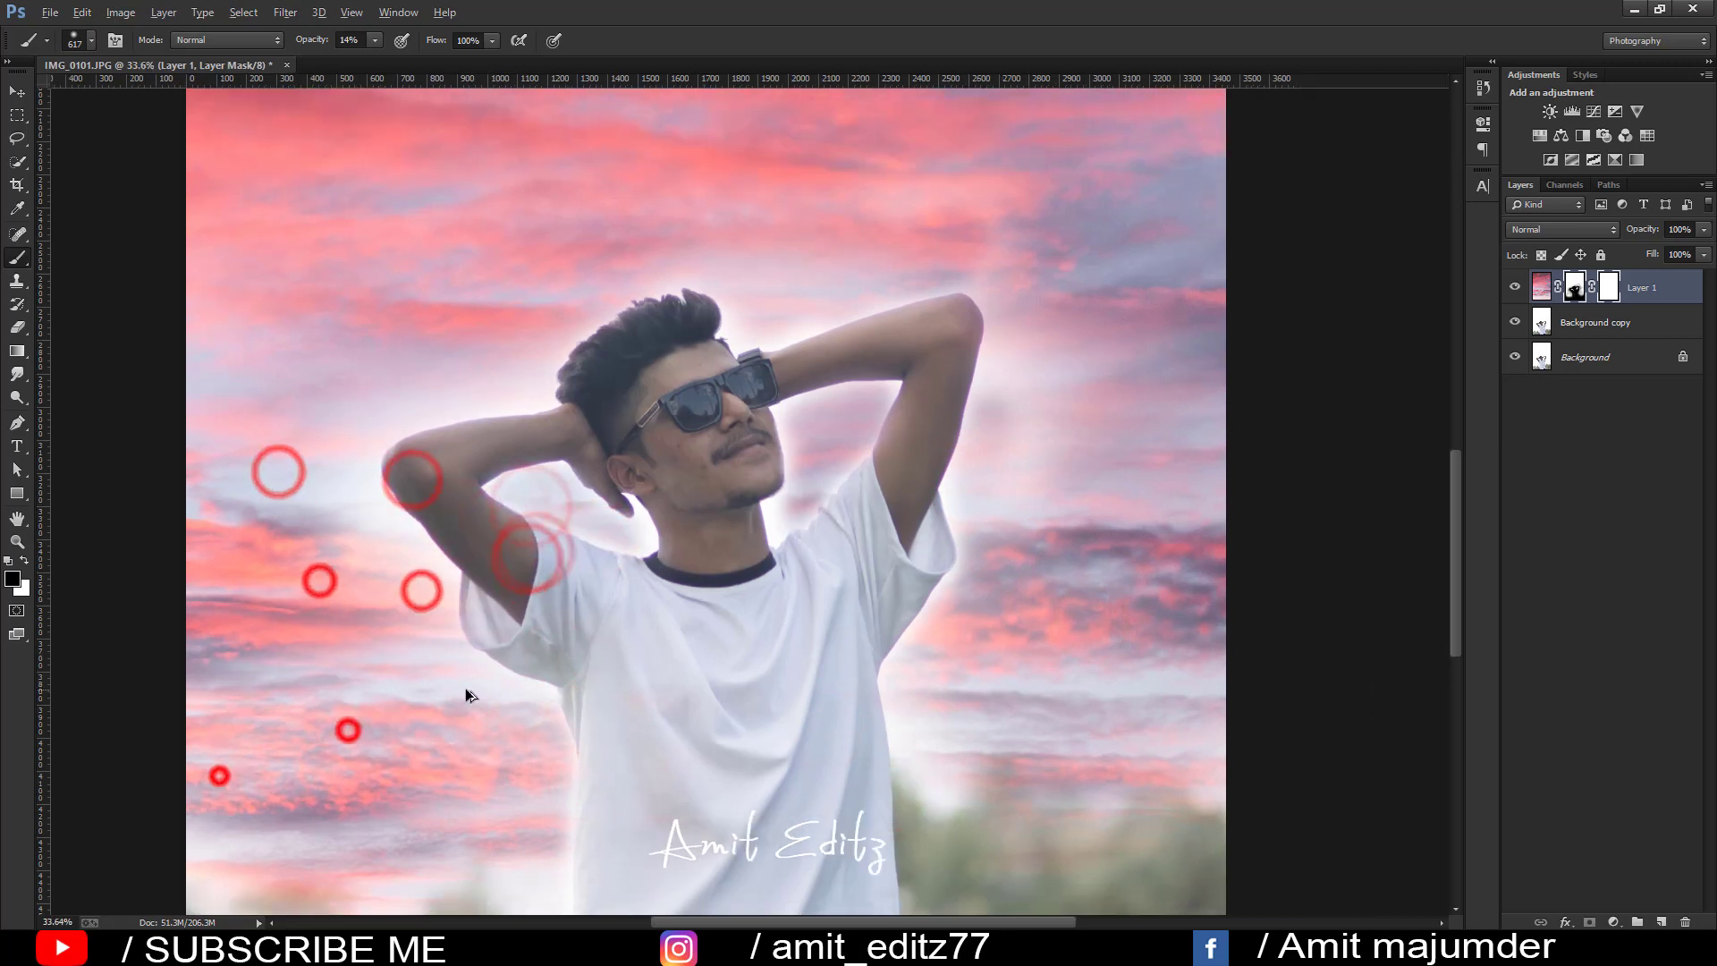
scroll(466, 695, "down", 1)
- Softly blend the mask above the hair, around the head and over the left shoulder
left_click(792, 505)
left_click(483, 456)
left_click(568, 409)
left_click(652, 411)
left_click(831, 331)
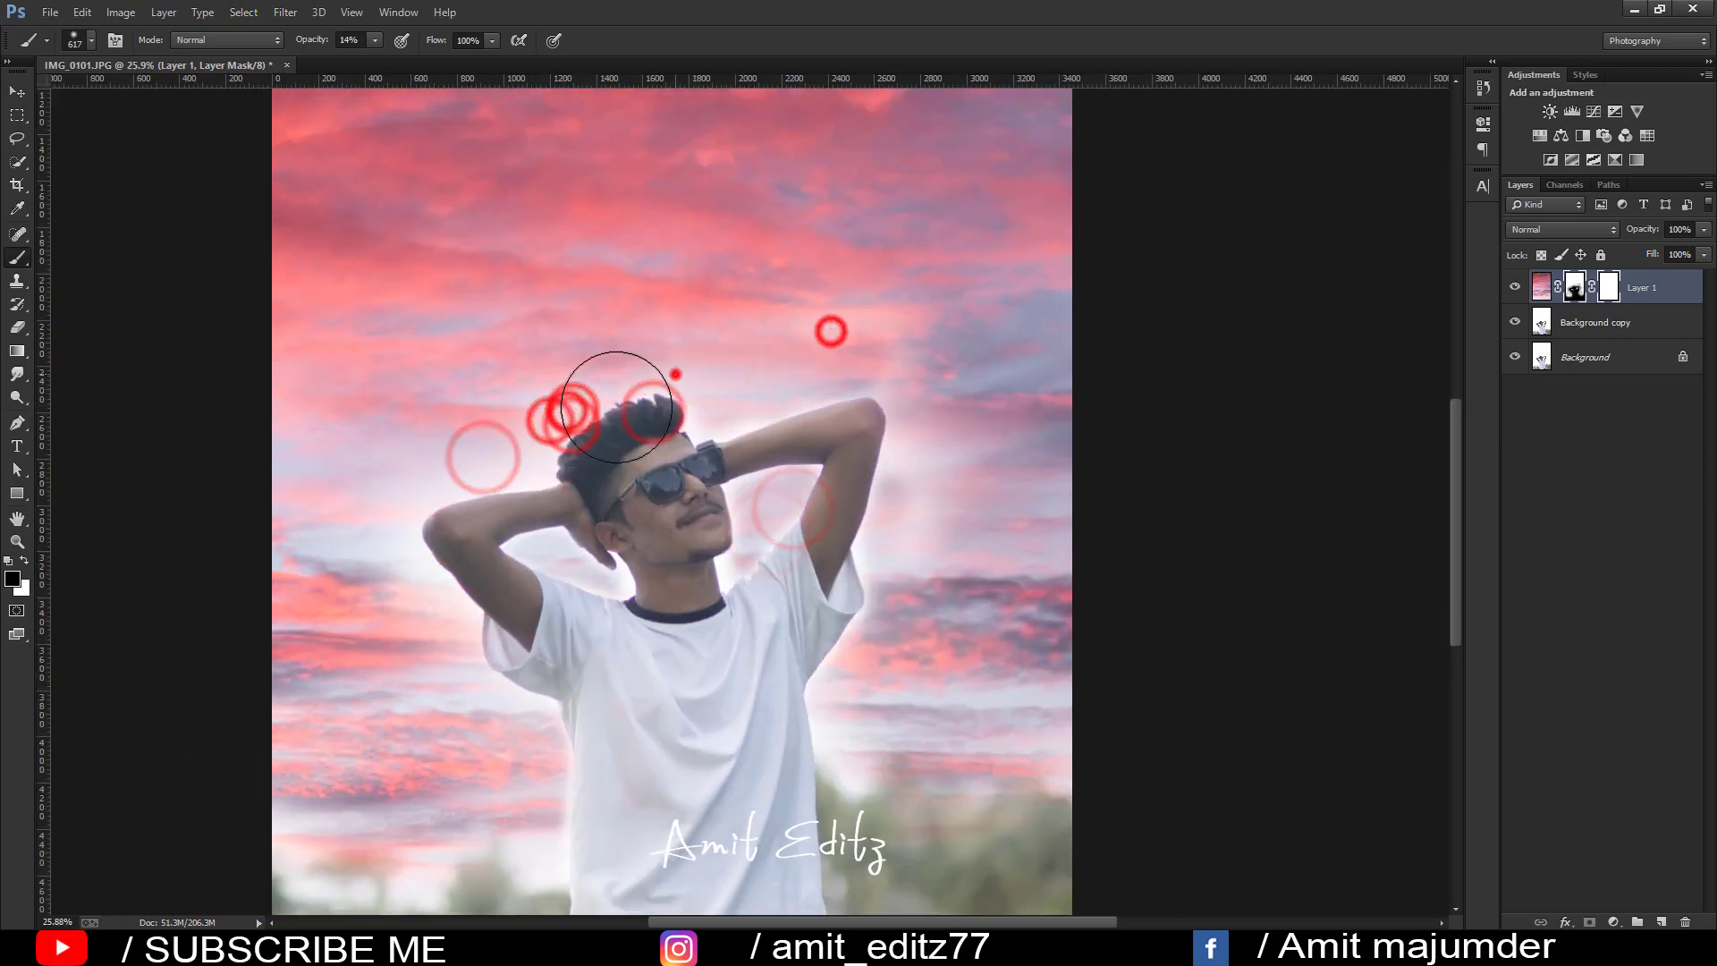
left_click(882, 652)
left_click(965, 621)
left_click(375, 681)
left_click(372, 777)
left_click(540, 767)
left_click(576, 735)
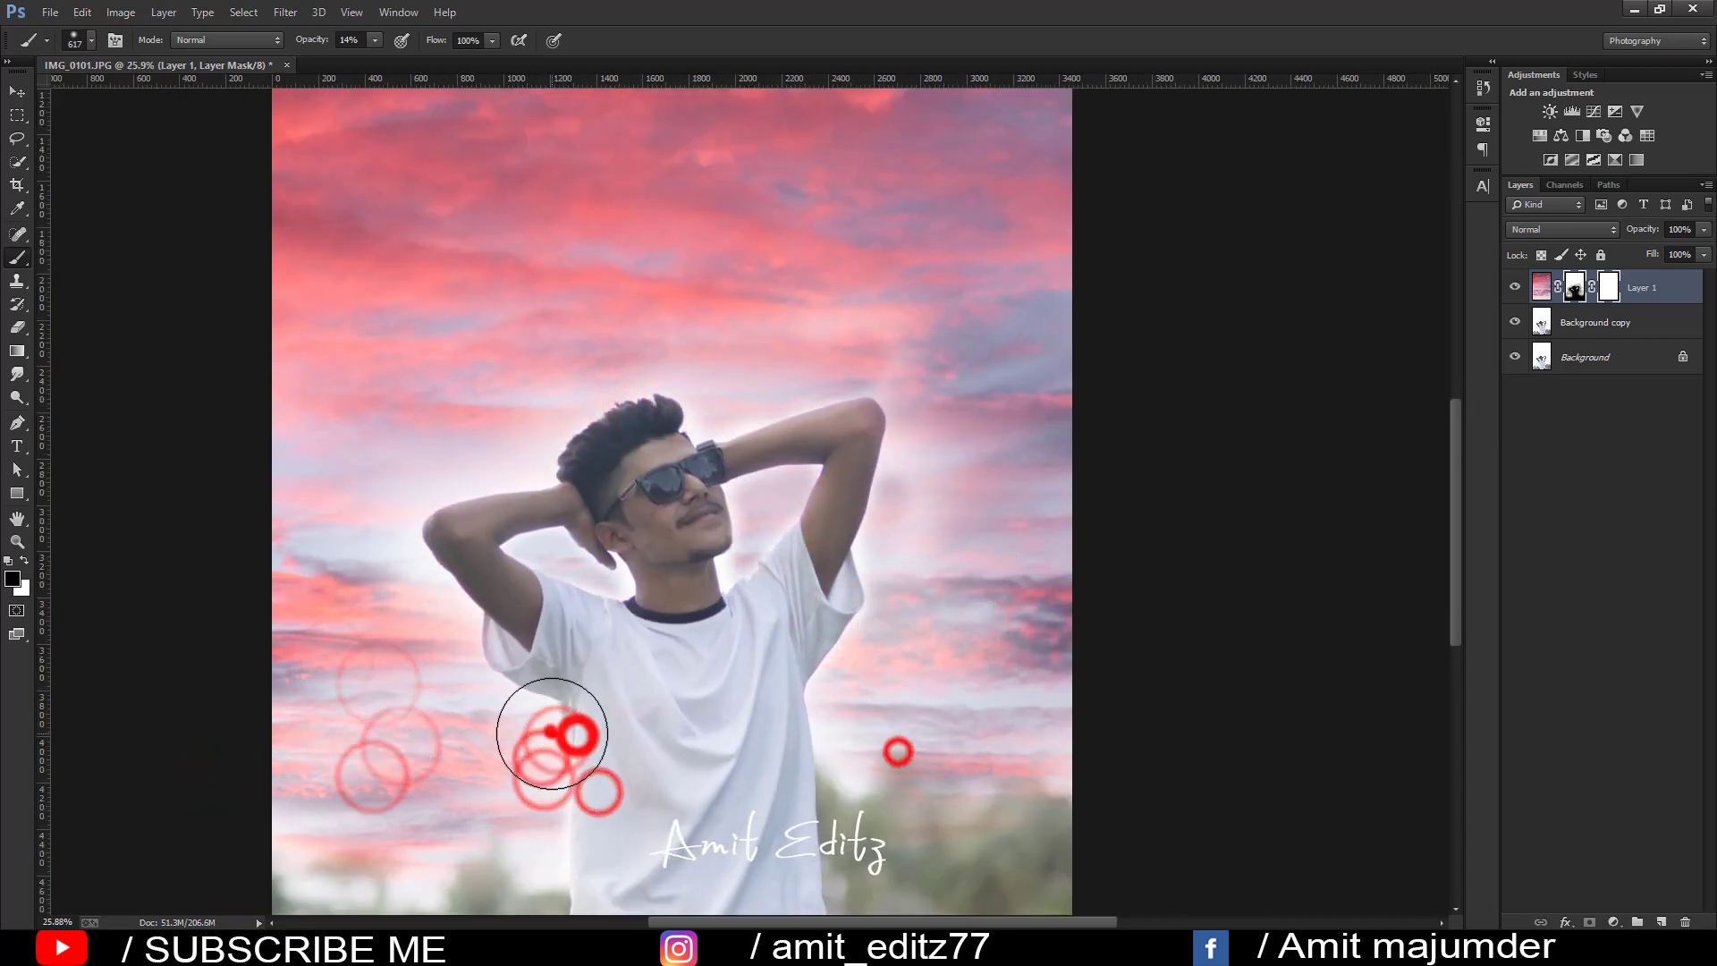
- Soften the mask across the right and left sky, both shoulders and around the face
scroll(559, 729, "down", 2)
left_click(927, 538)
left_click(942, 621)
left_click(922, 480)
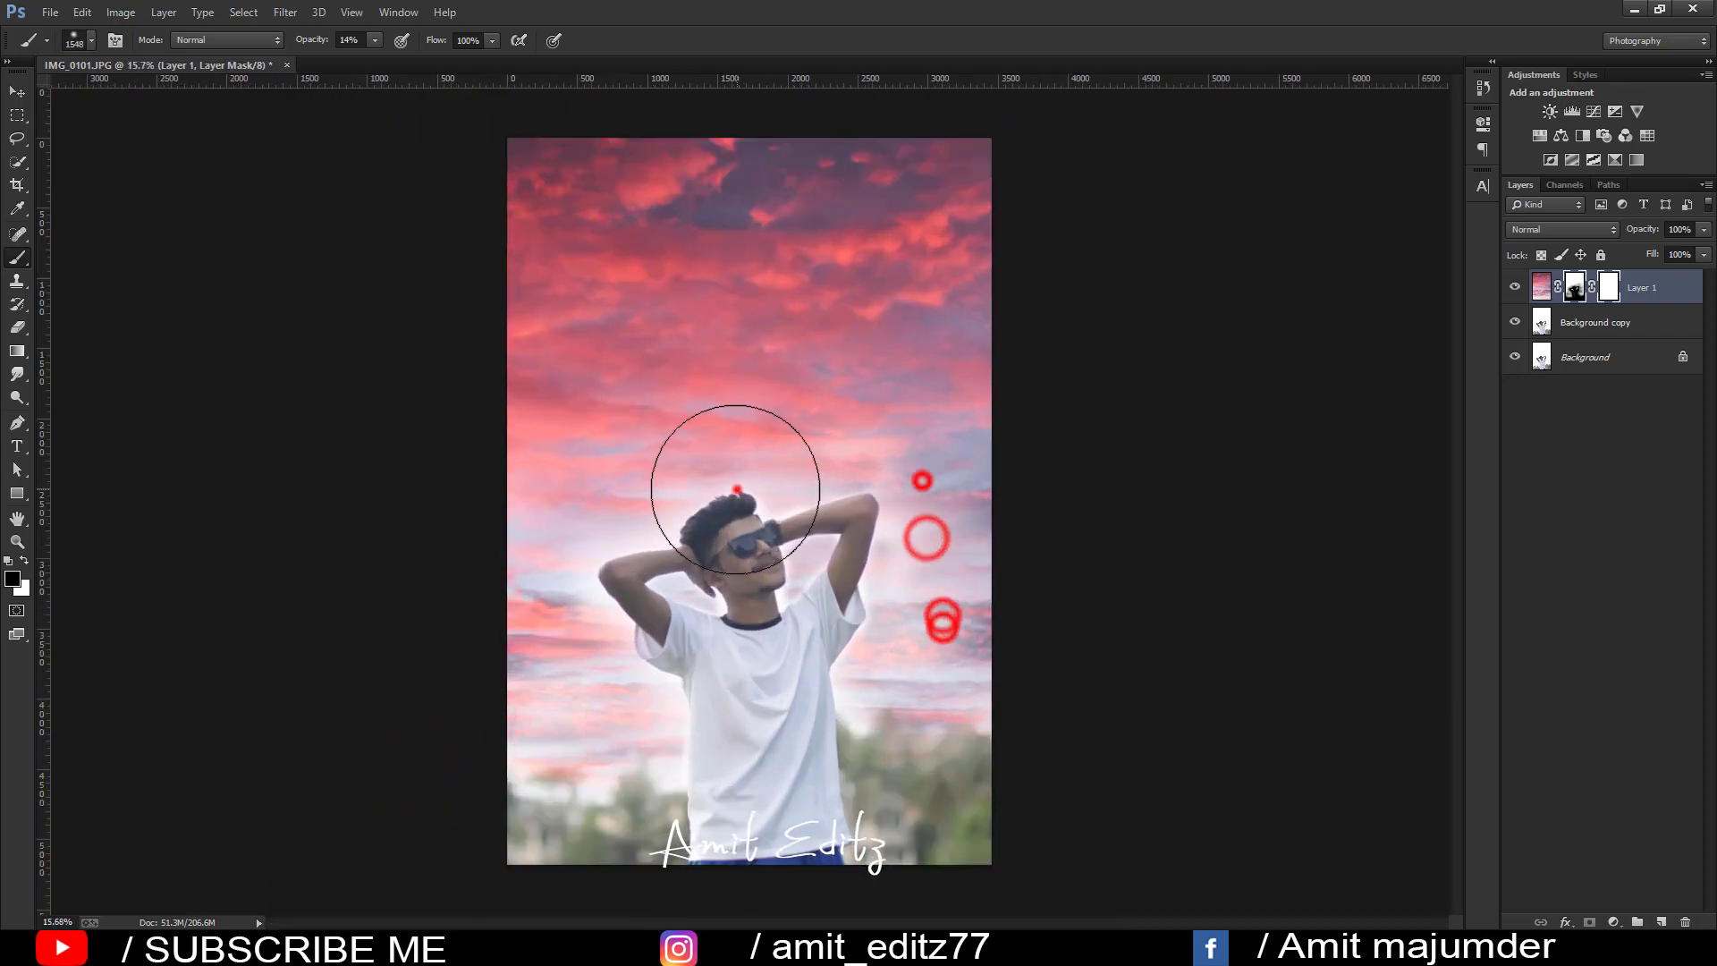
left_click(572, 581)
left_click(537, 644)
left_click(514, 676)
left_click(630, 726)
scroll(654, 577, "up", 1)
left_click(774, 608)
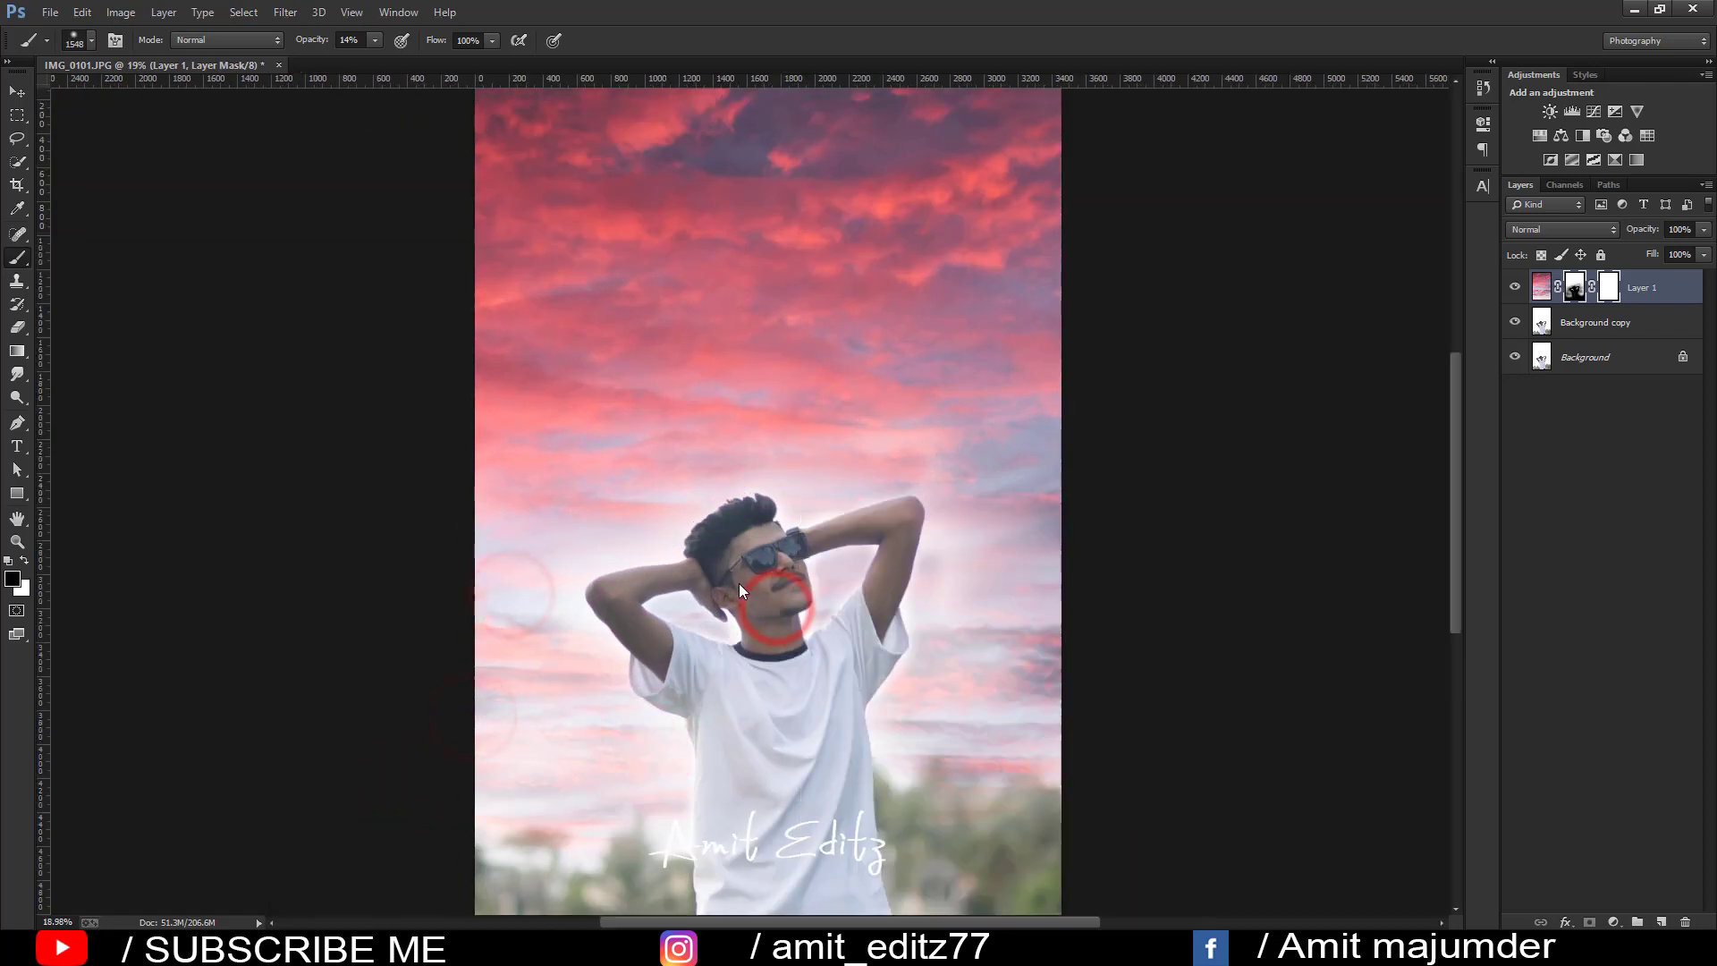
left_click(680, 630)
left_click(733, 658)
scroll(1006, 585, "down", 2)
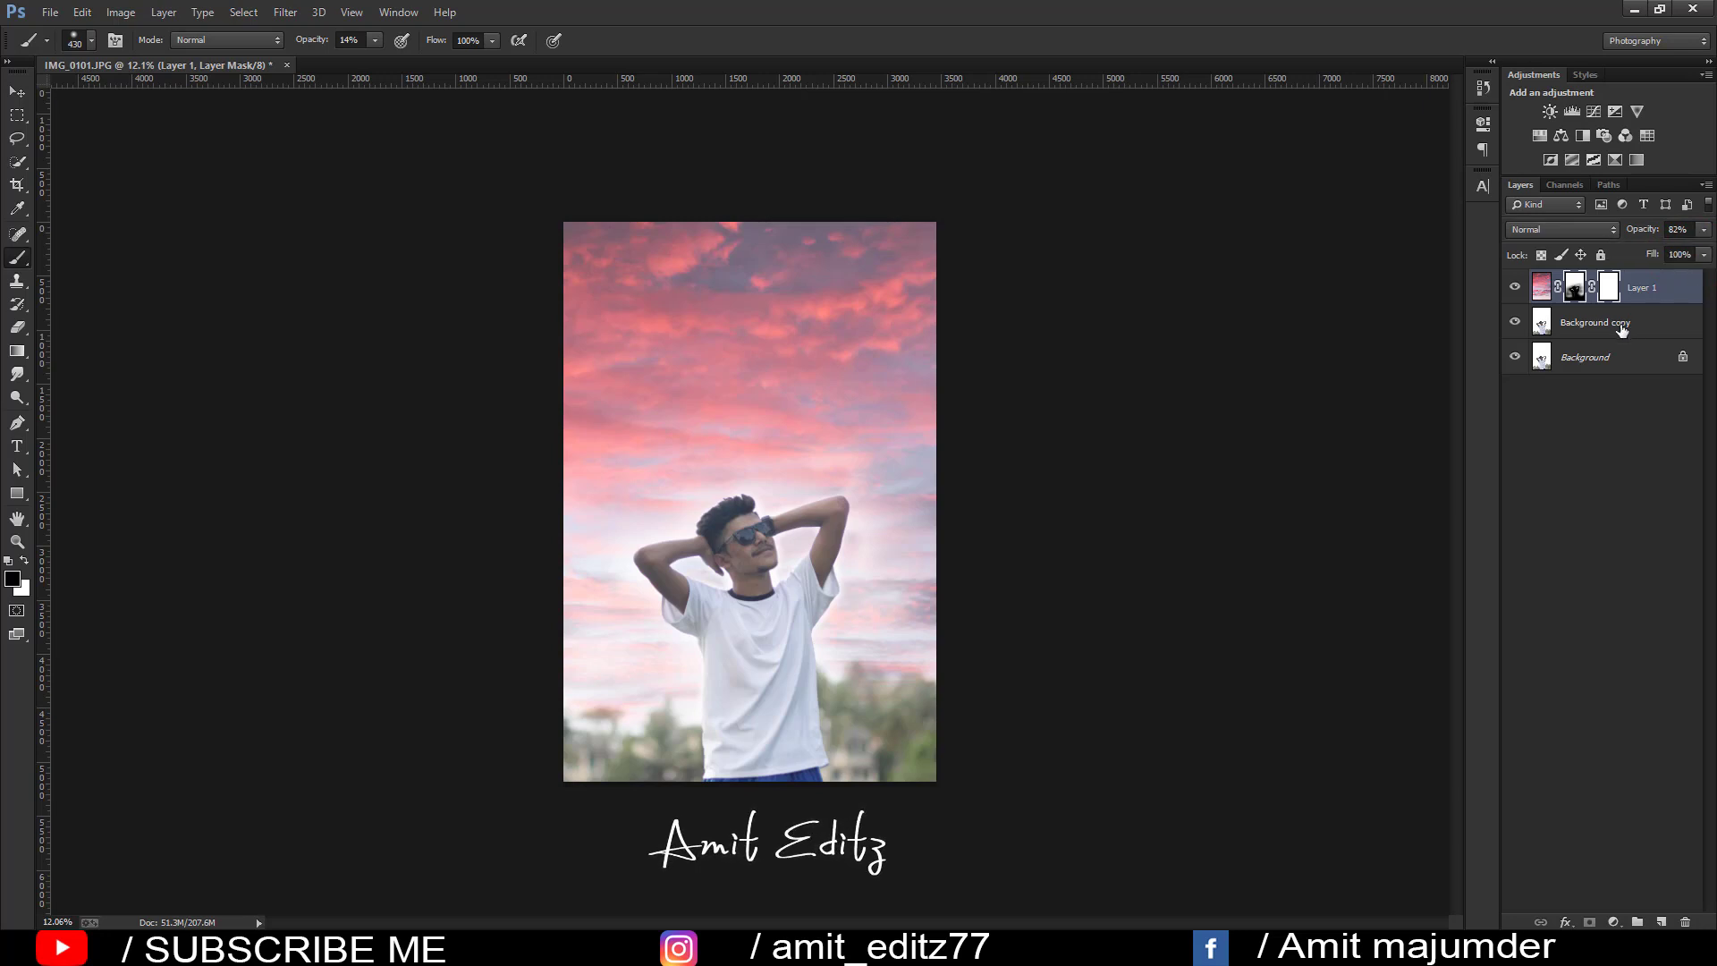
- Stamp all visible layers into a merged Layer 2 and crop it to the canvas
key("ctrl+shift+alt+e")
left_click(17, 184)
left_click(697, 387)
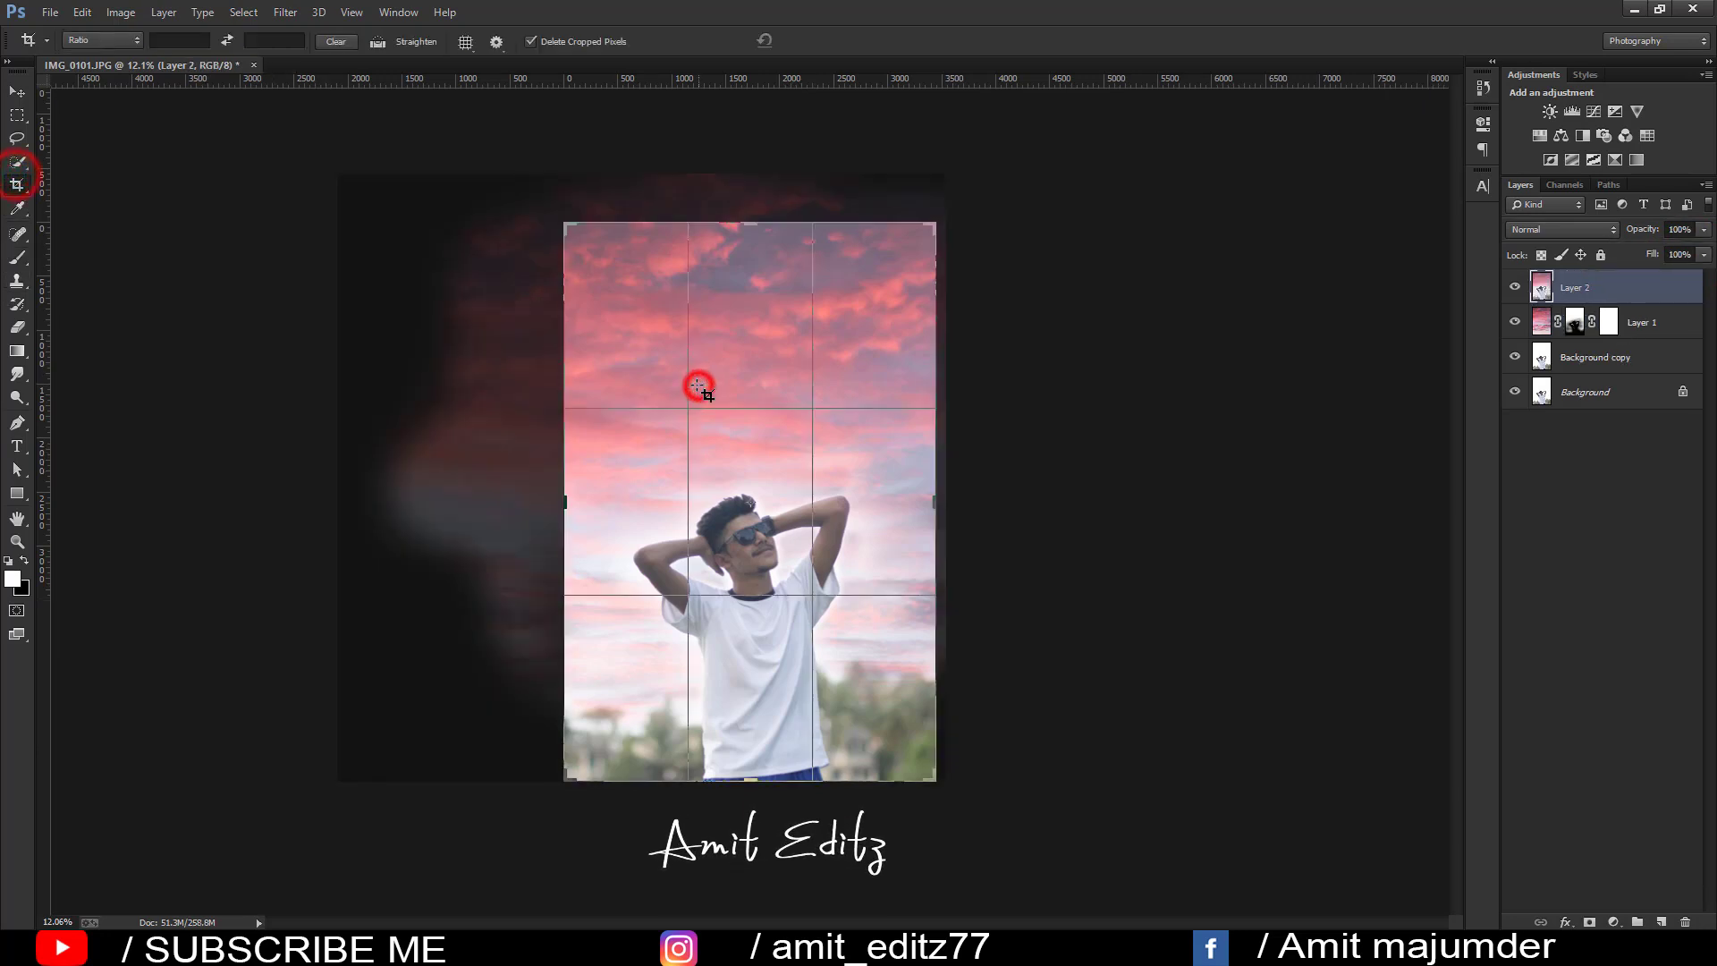
key("Return")
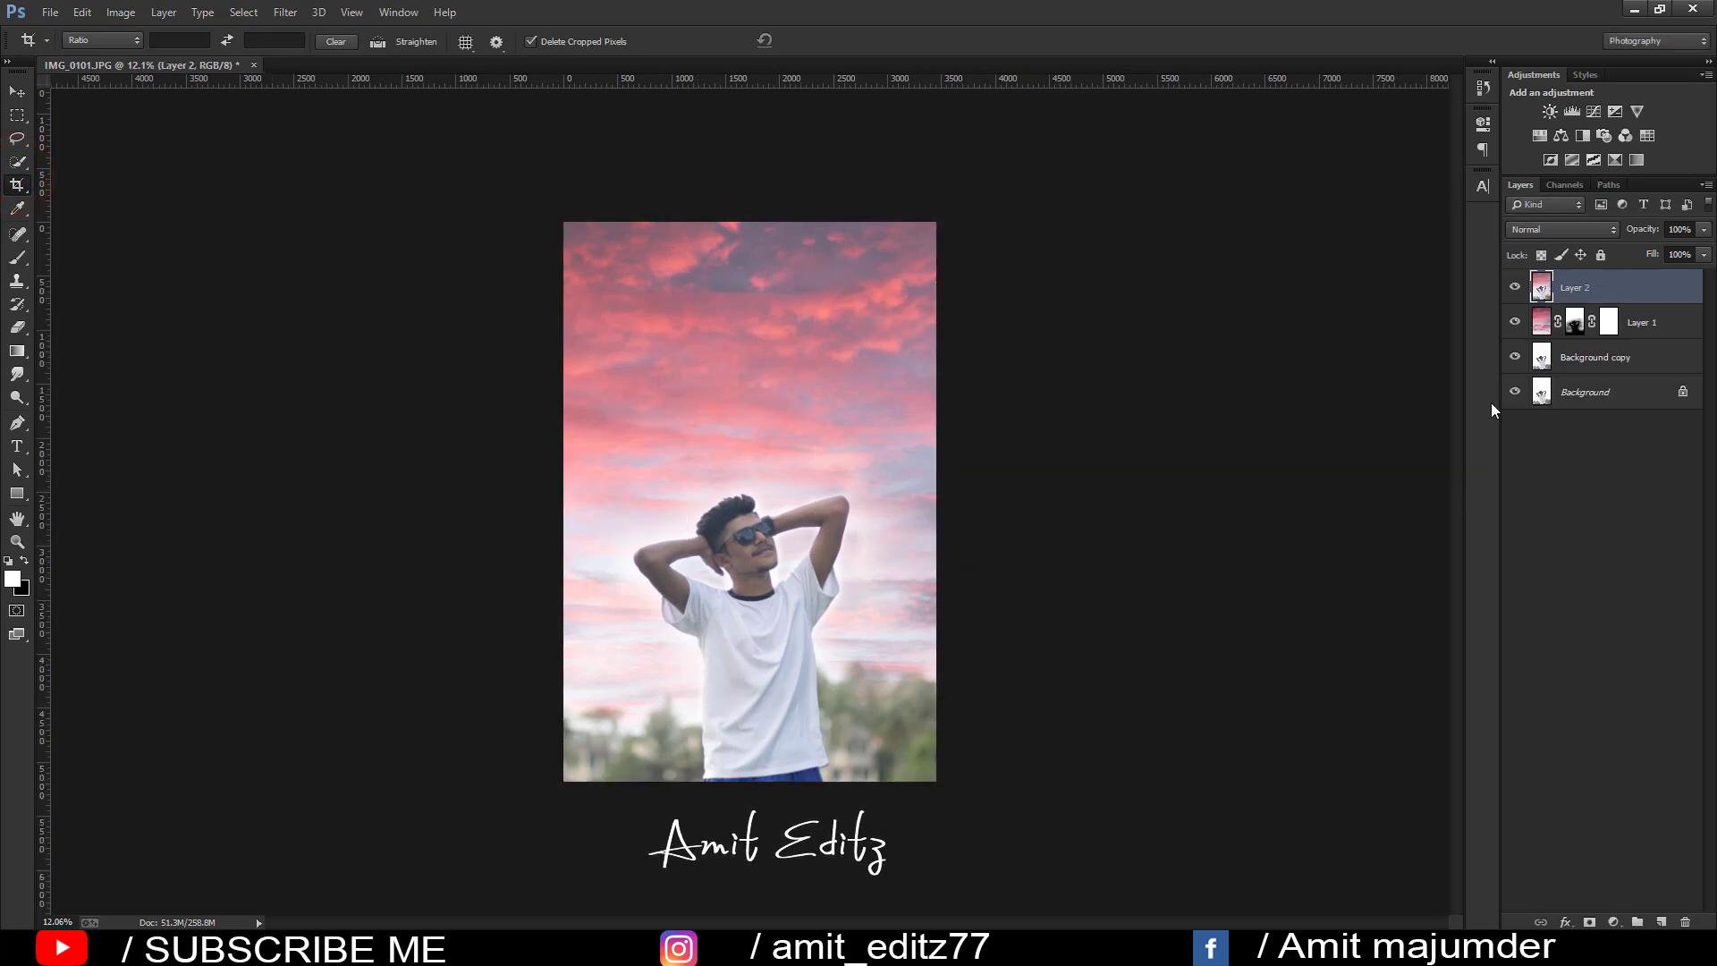
- Duplicate Layer 2 as Layer 2 copy and launch the Camera Raw Filter on it
left_click_drag(1636, 302, 1660, 921)
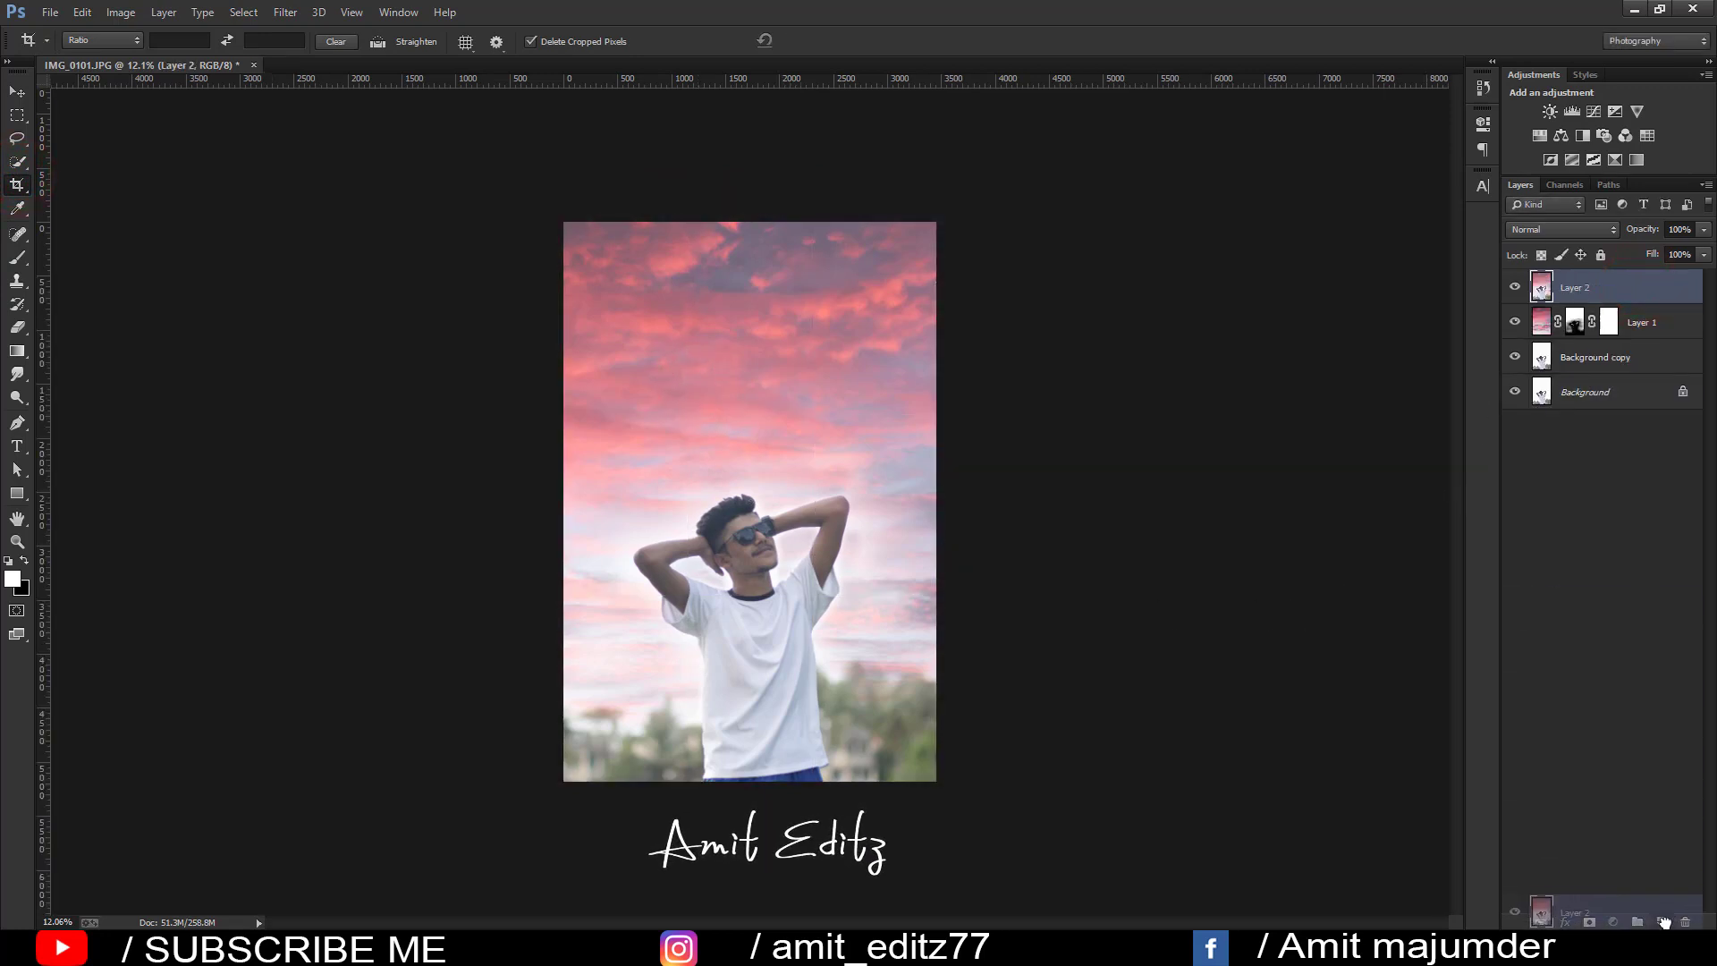
left_click(281, 13)
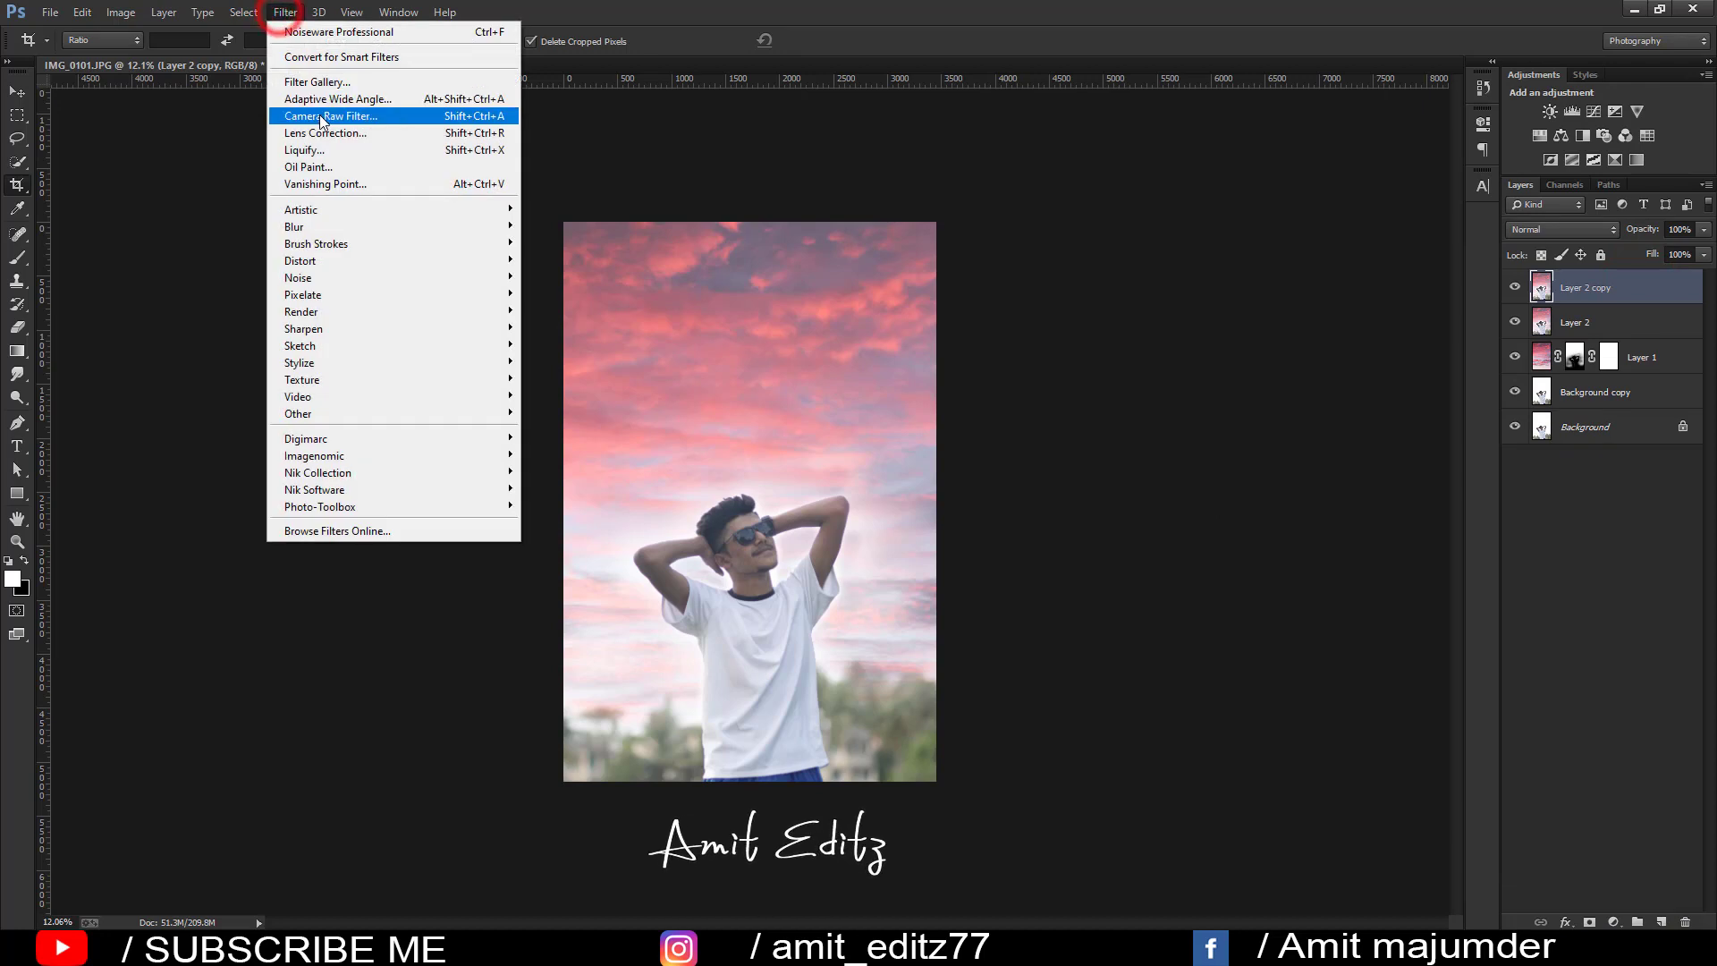
left_click(319, 115)
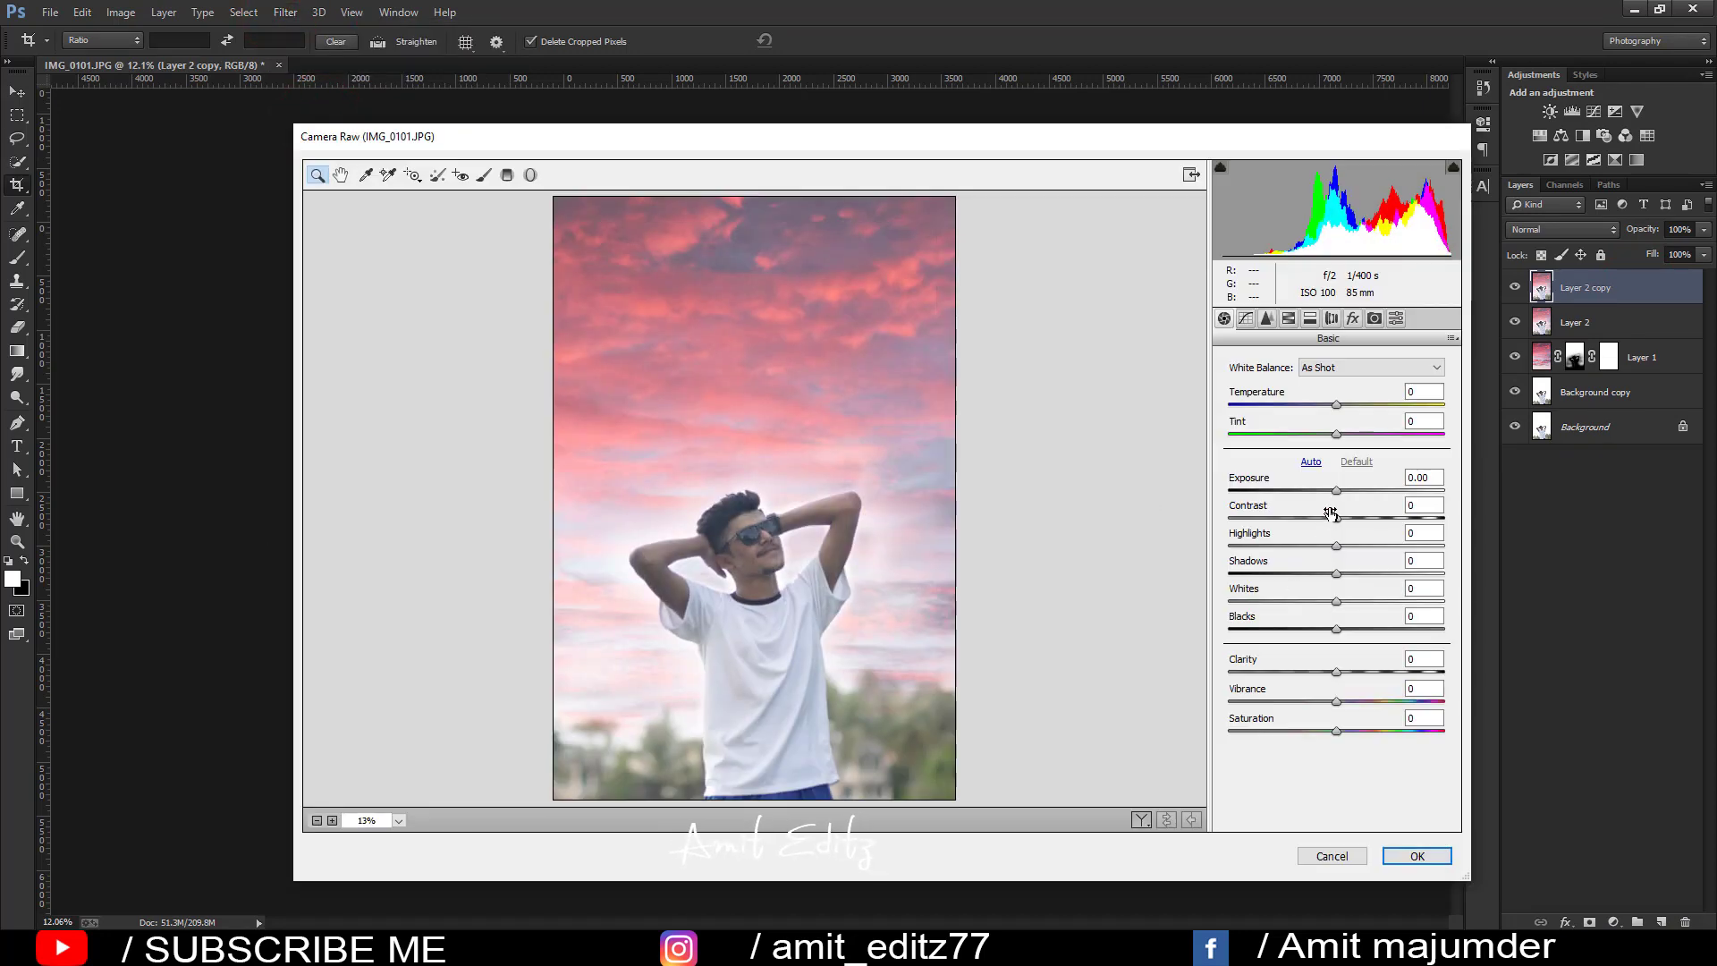
- Set Camera Raw Contrast to +44, Shadows to +38, and raise the Blacks
left_click(1331, 512)
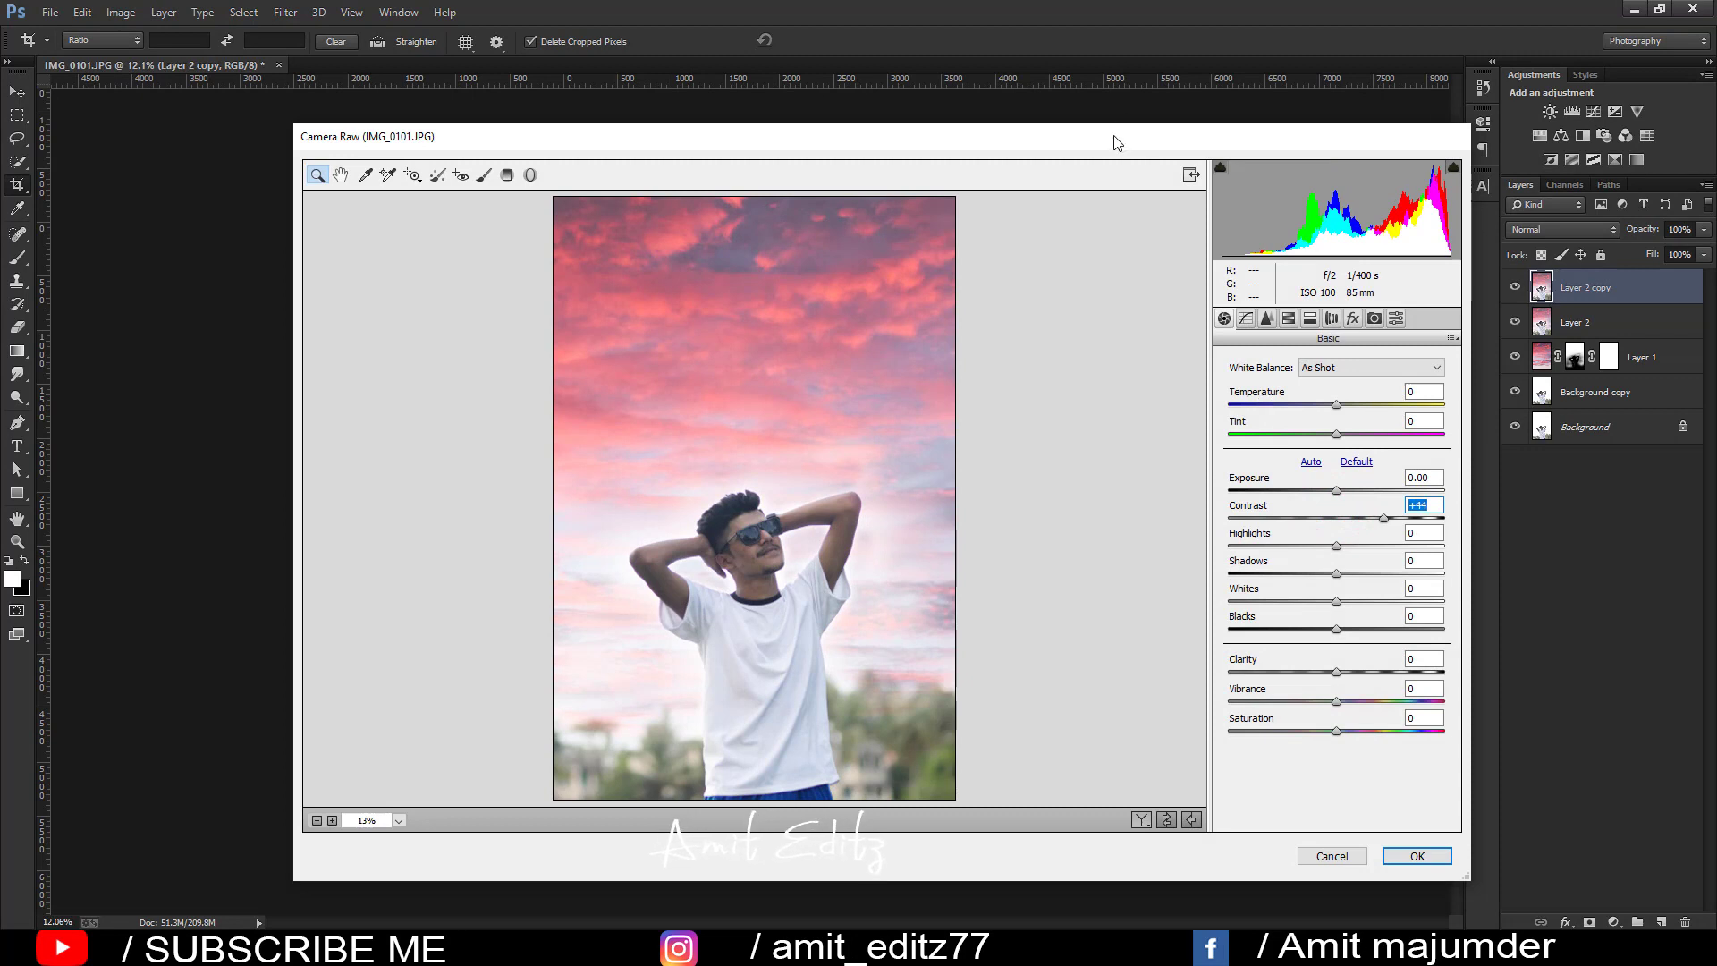
left_click_drag(1117, 143, 1076, 144)
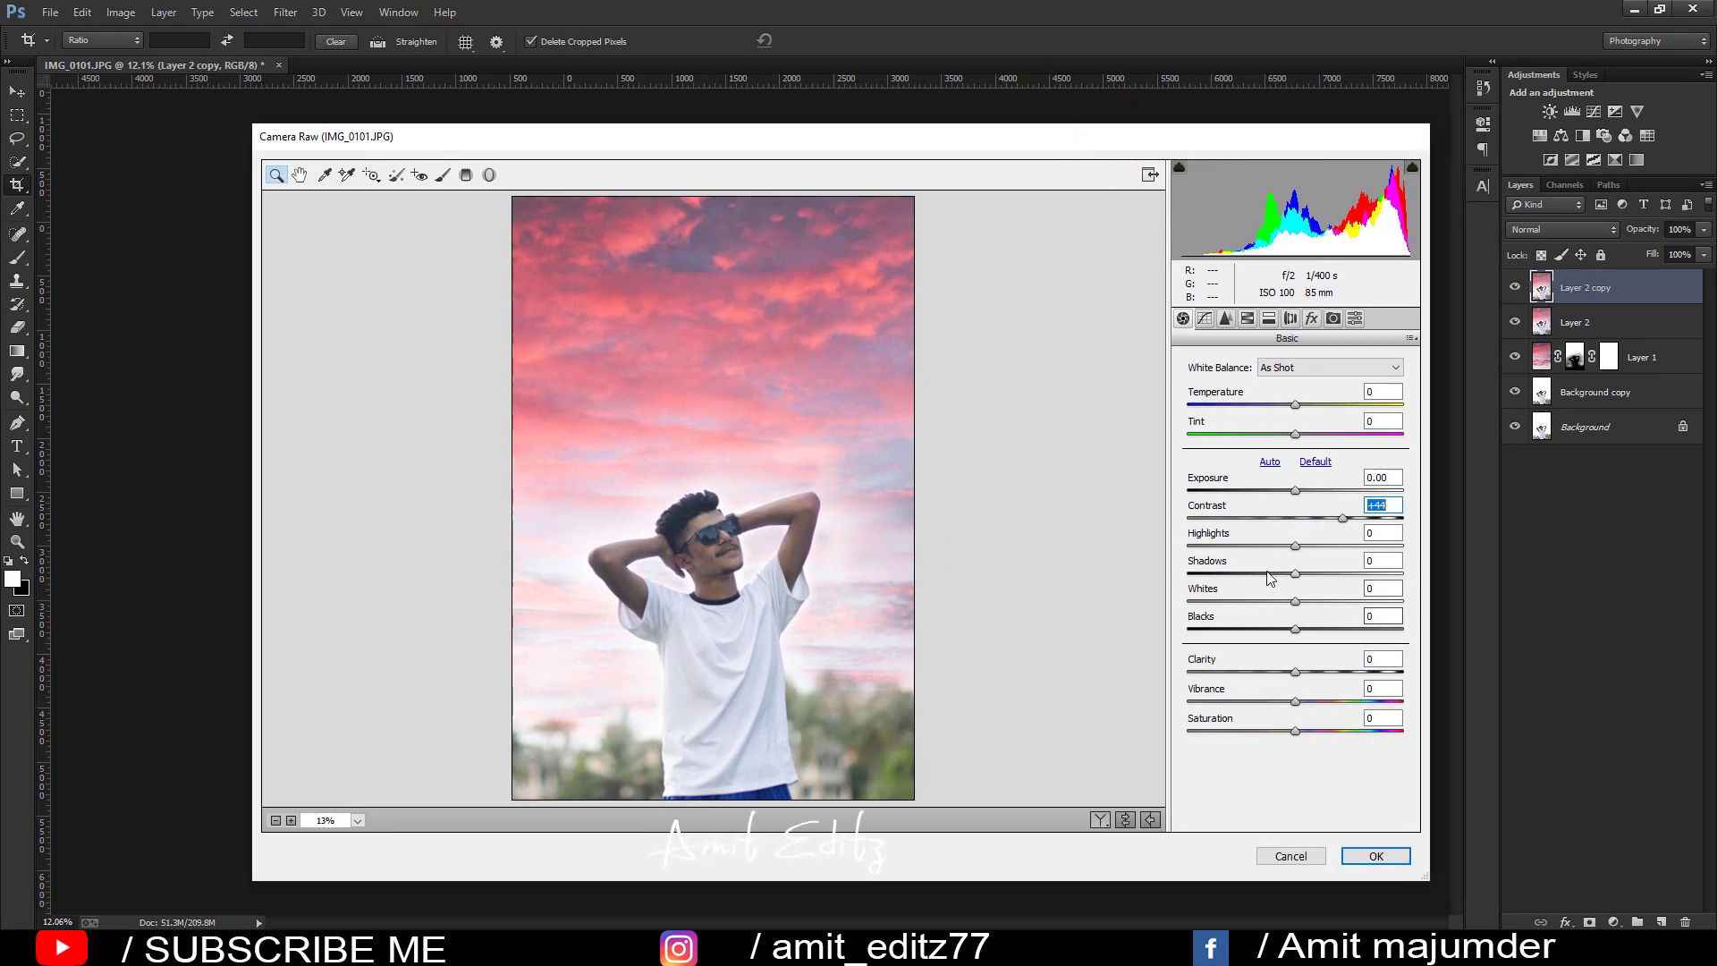
left_click_drag(1326, 579, 1338, 587)
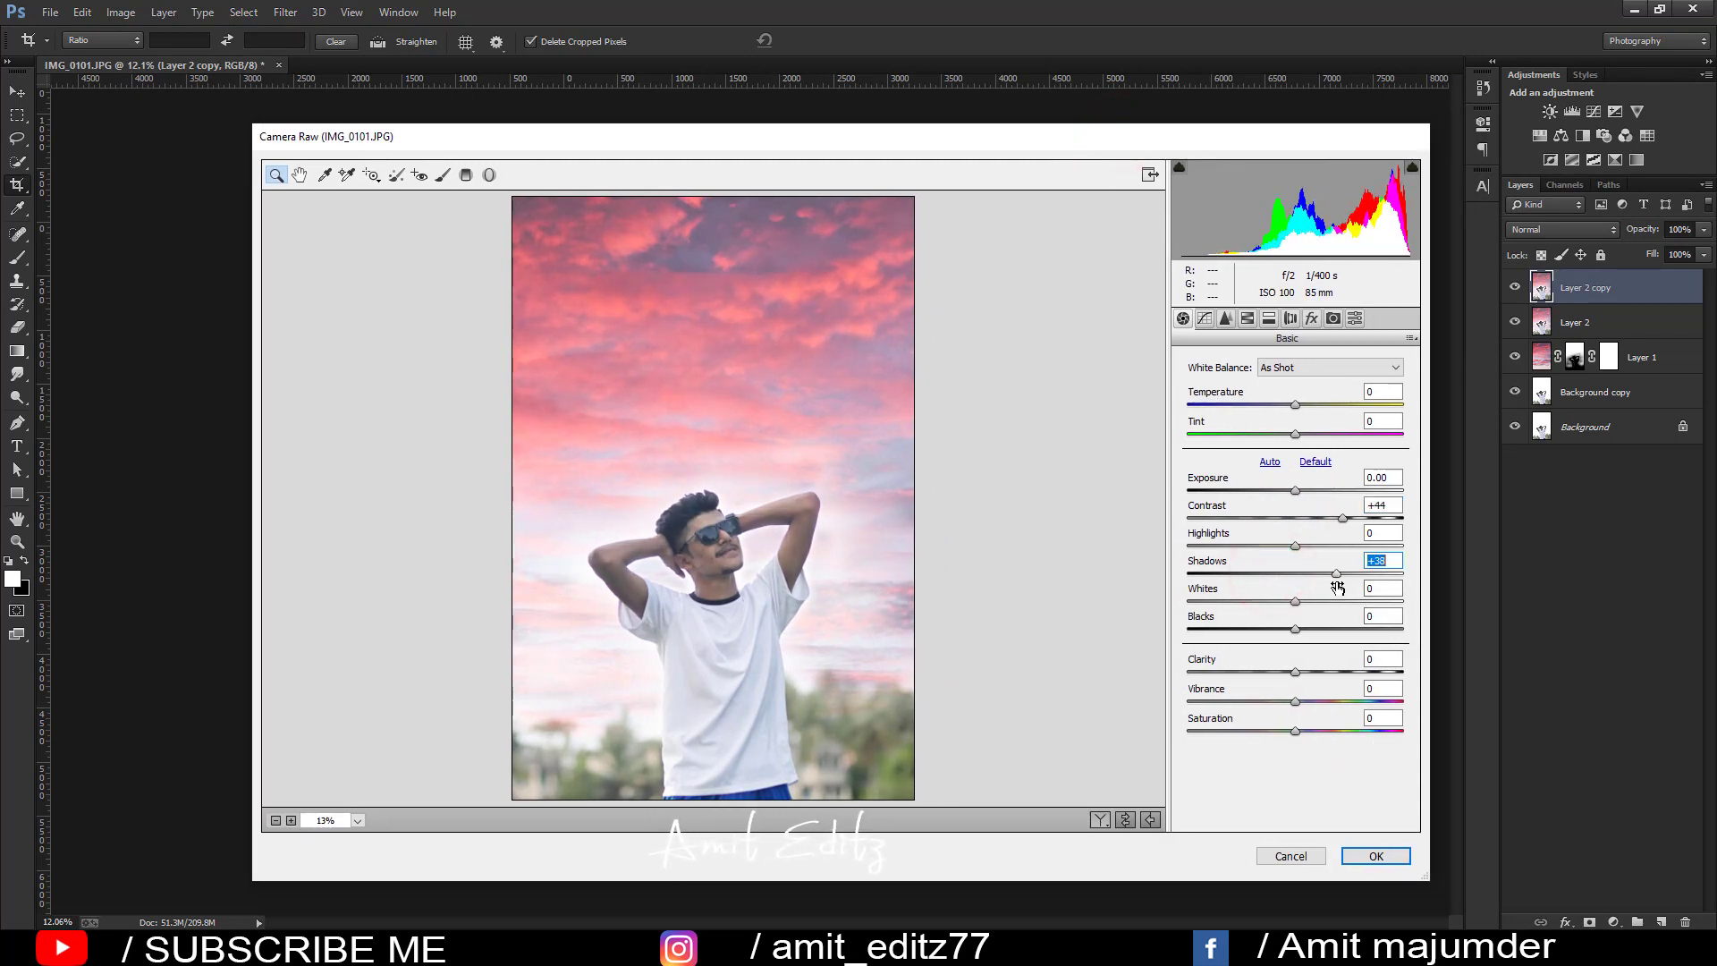
left_click(1280, 633)
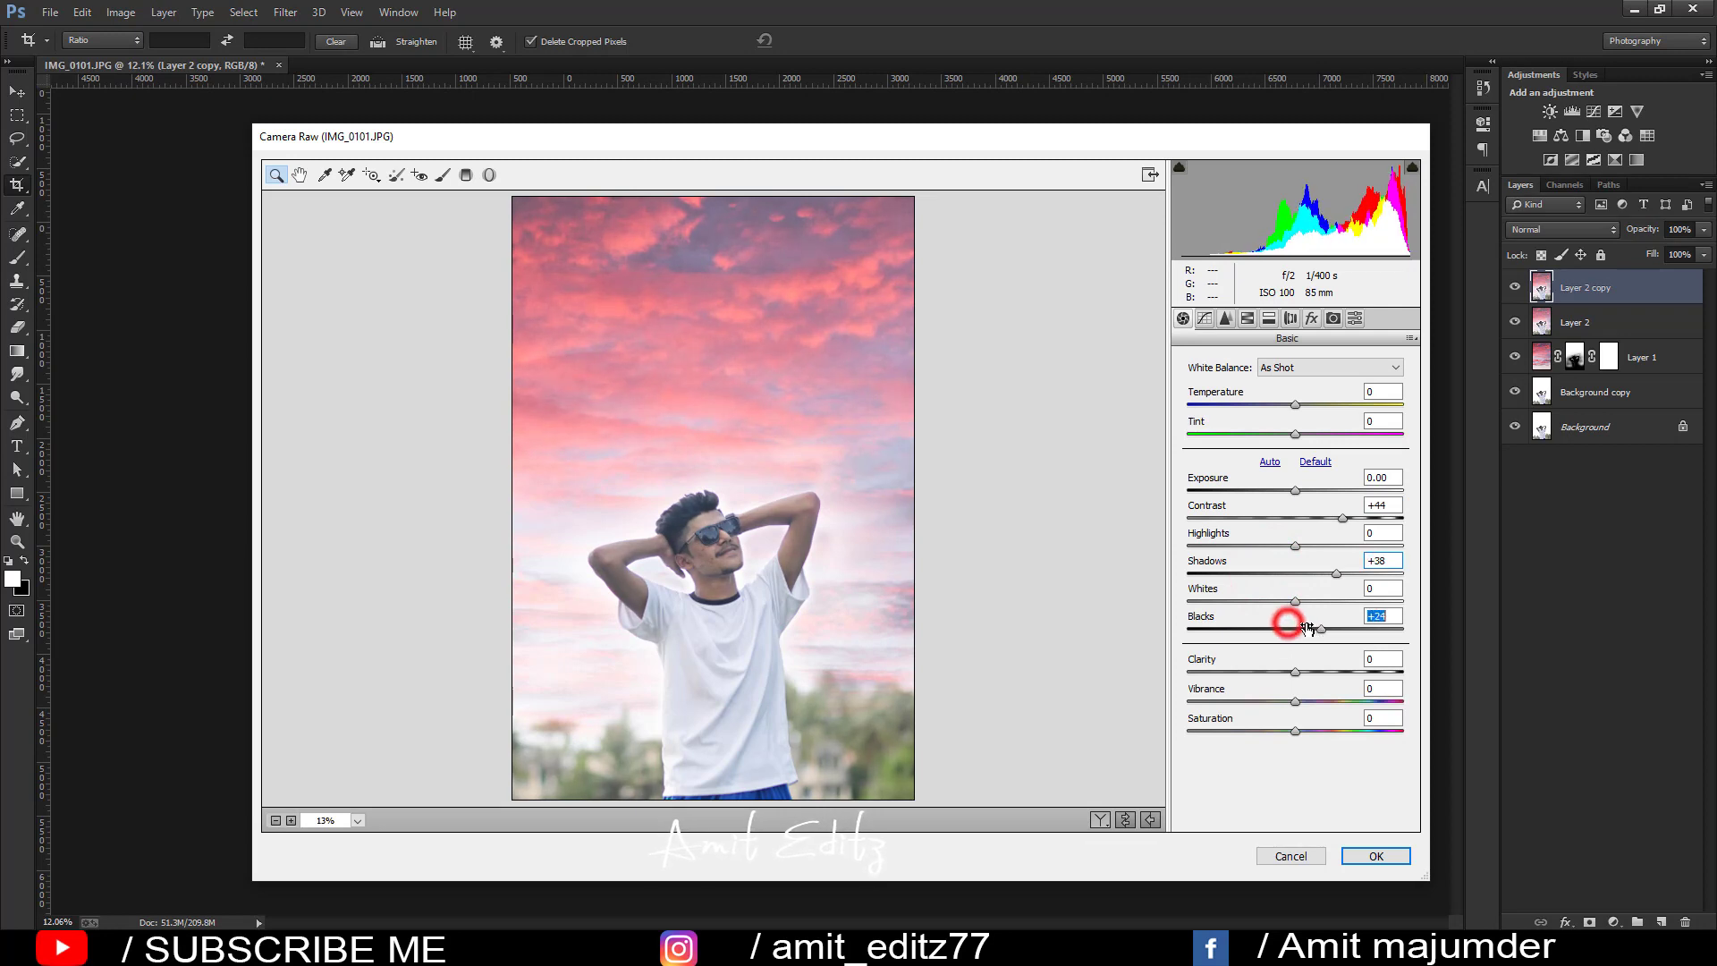
- In HSL, shift the Greens and Yellows hue to -100
left_click(1248, 318)
left_click_drag(1293, 534, 1156, 520)
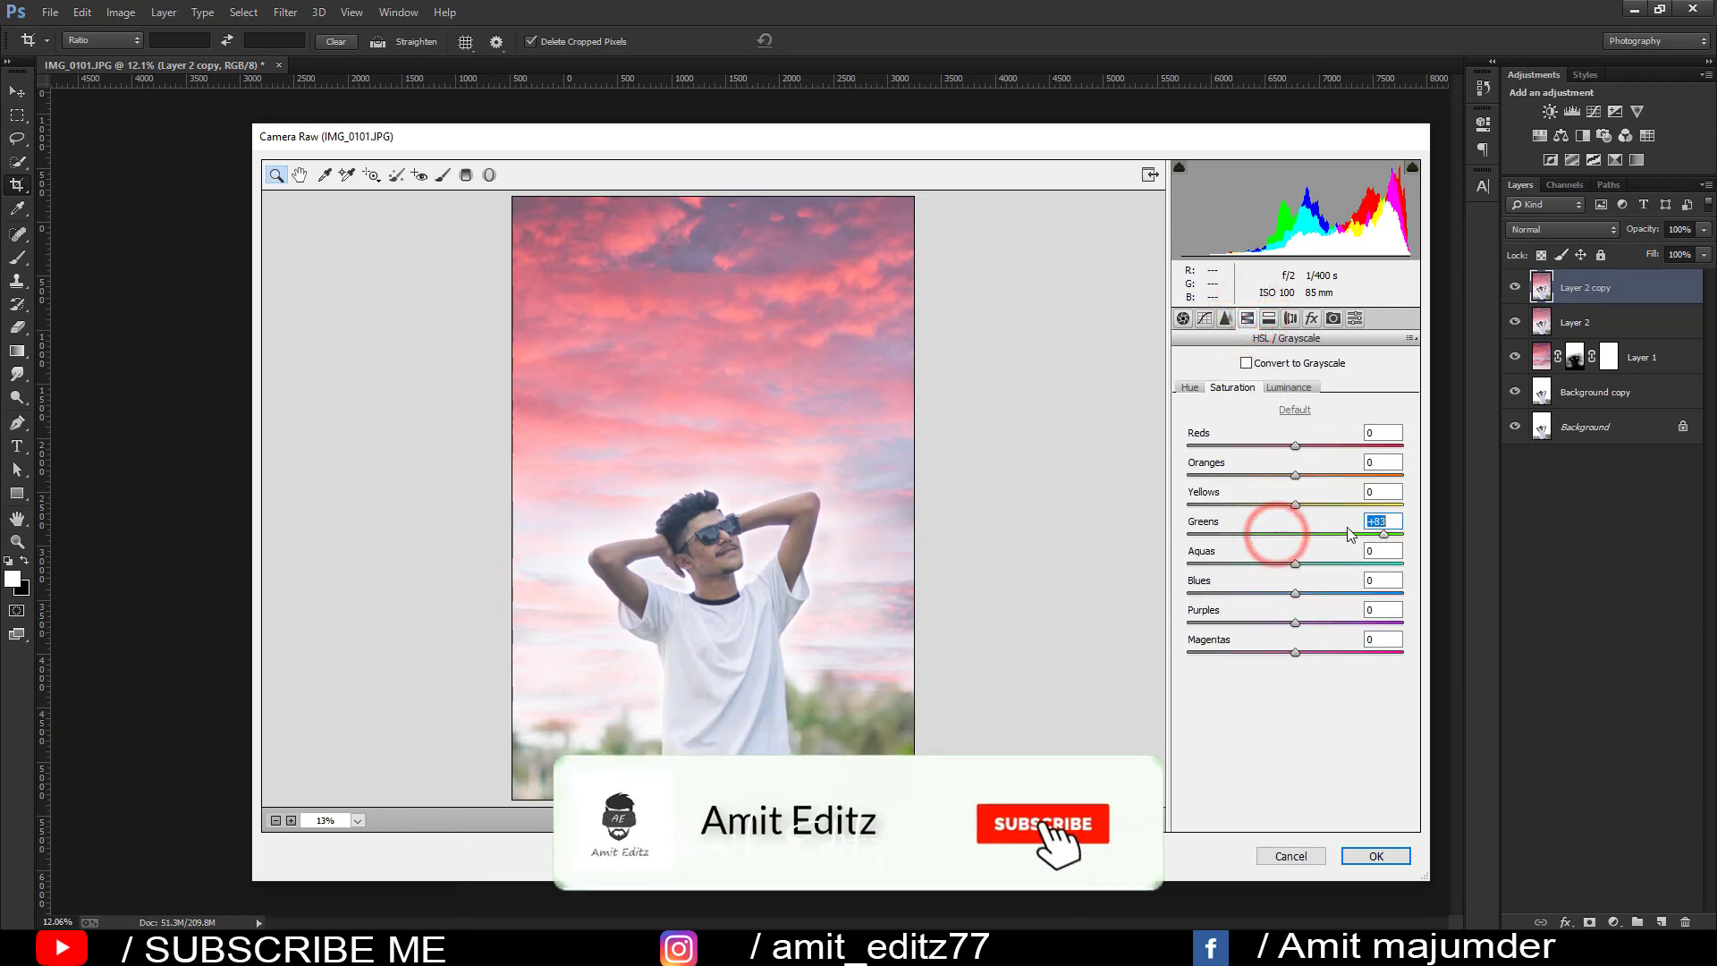
double_click(1188, 534)
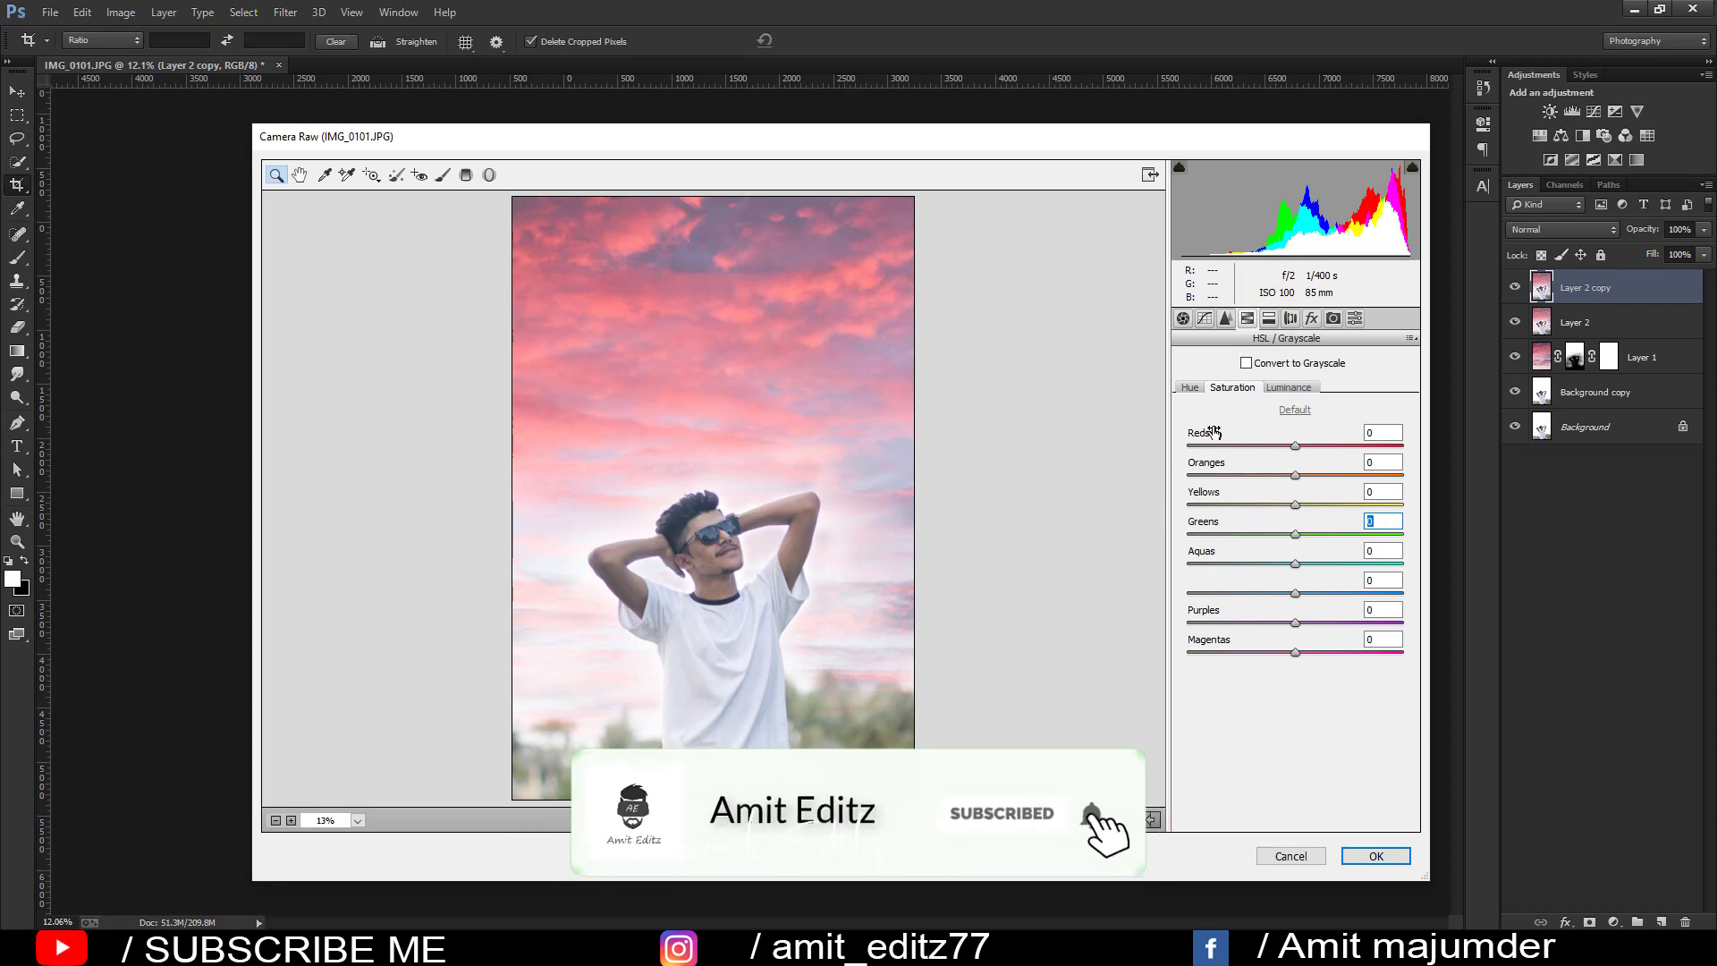
left_click(1187, 388)
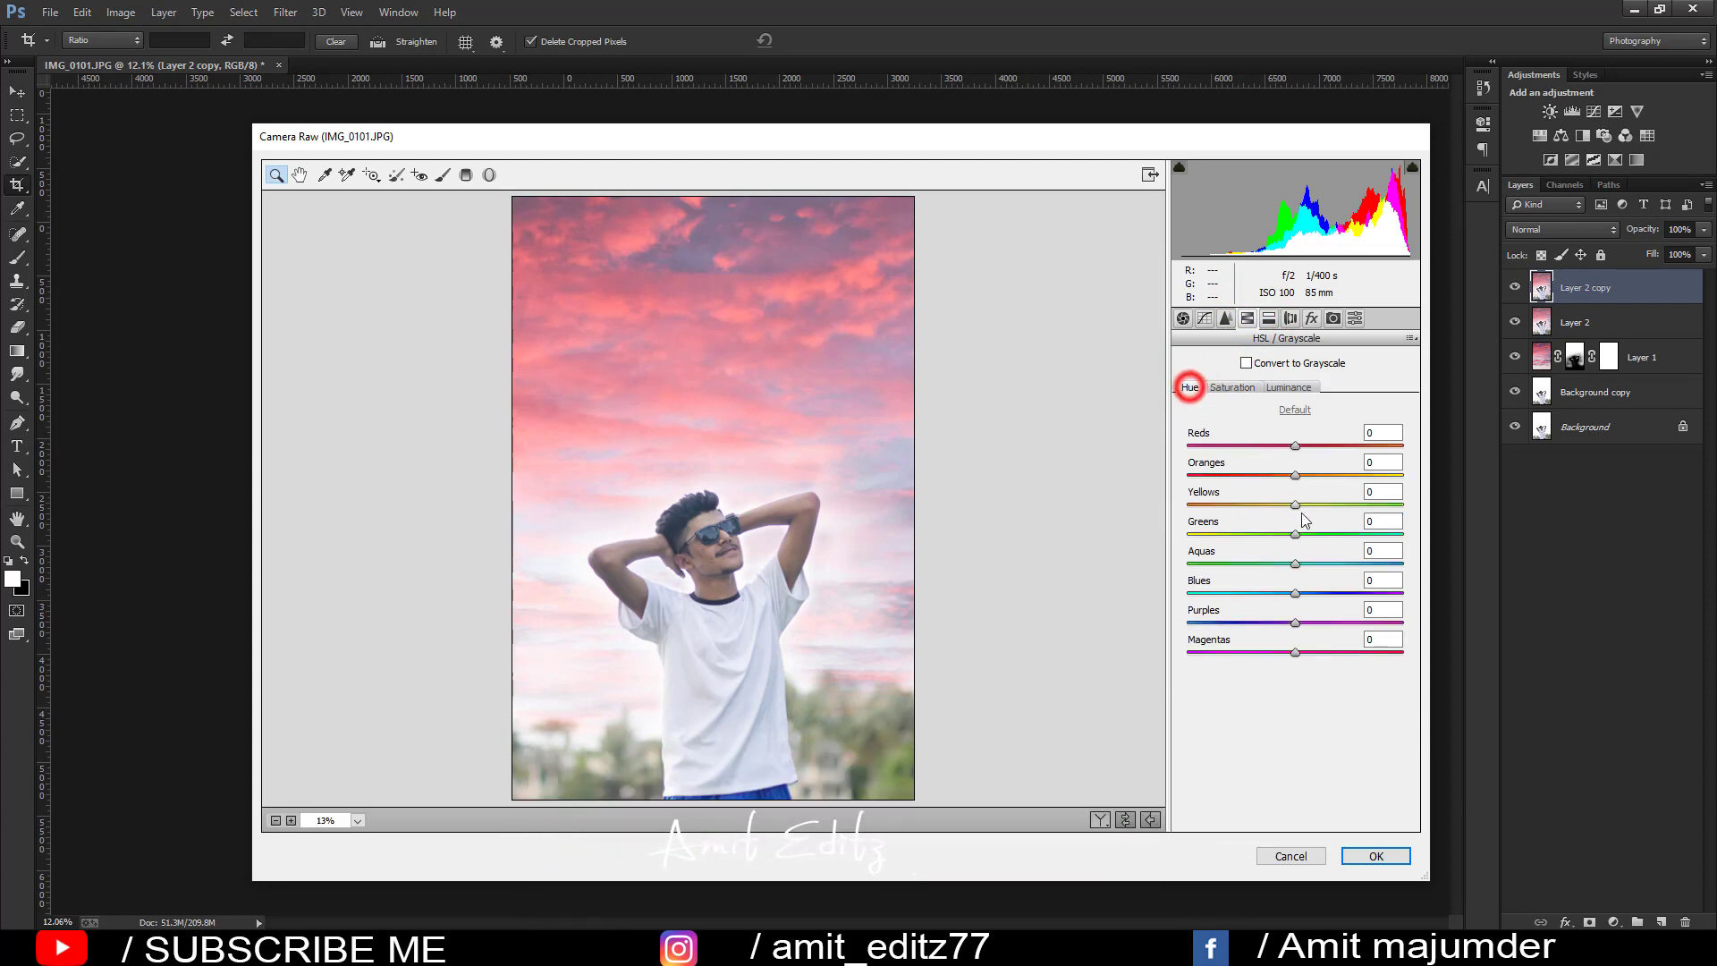
left_click(1305, 527)
left_click_drag(1176, 532, 1293, 532)
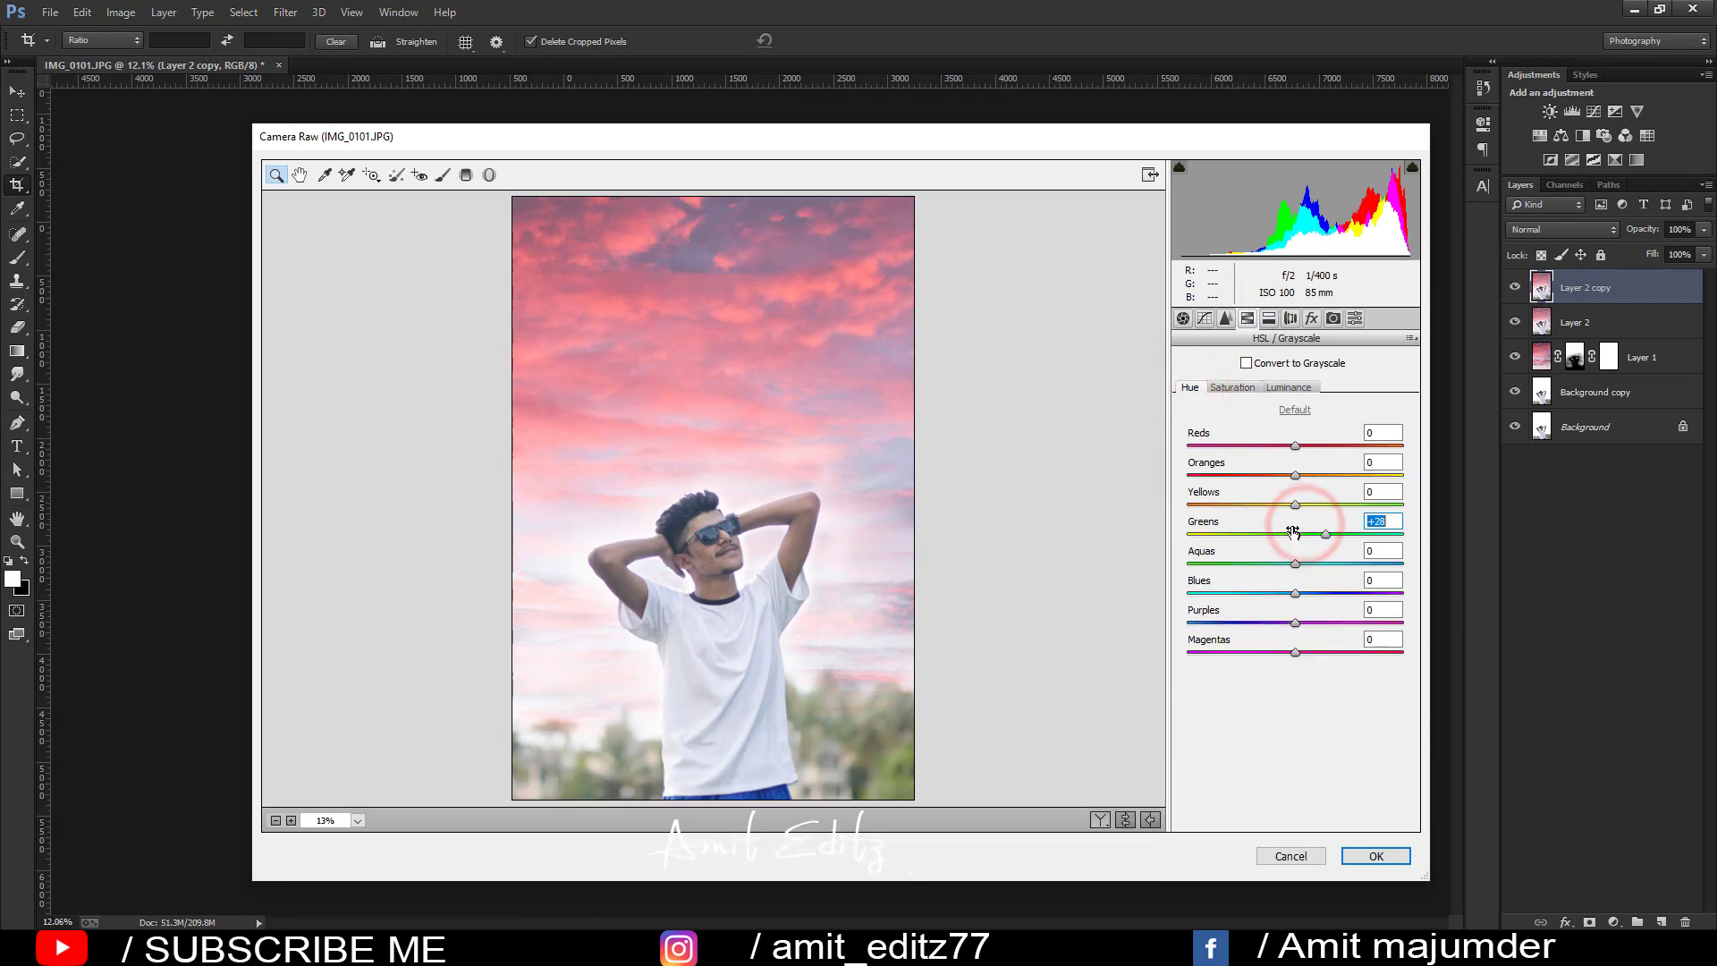
mouse_move(1391, 504)
left_mouse_down()
mouse_move(1298, 503)
mouse_move(1187, 533)
left_mouse_up()
left_click_drag(1288, 503, 1187, 503)
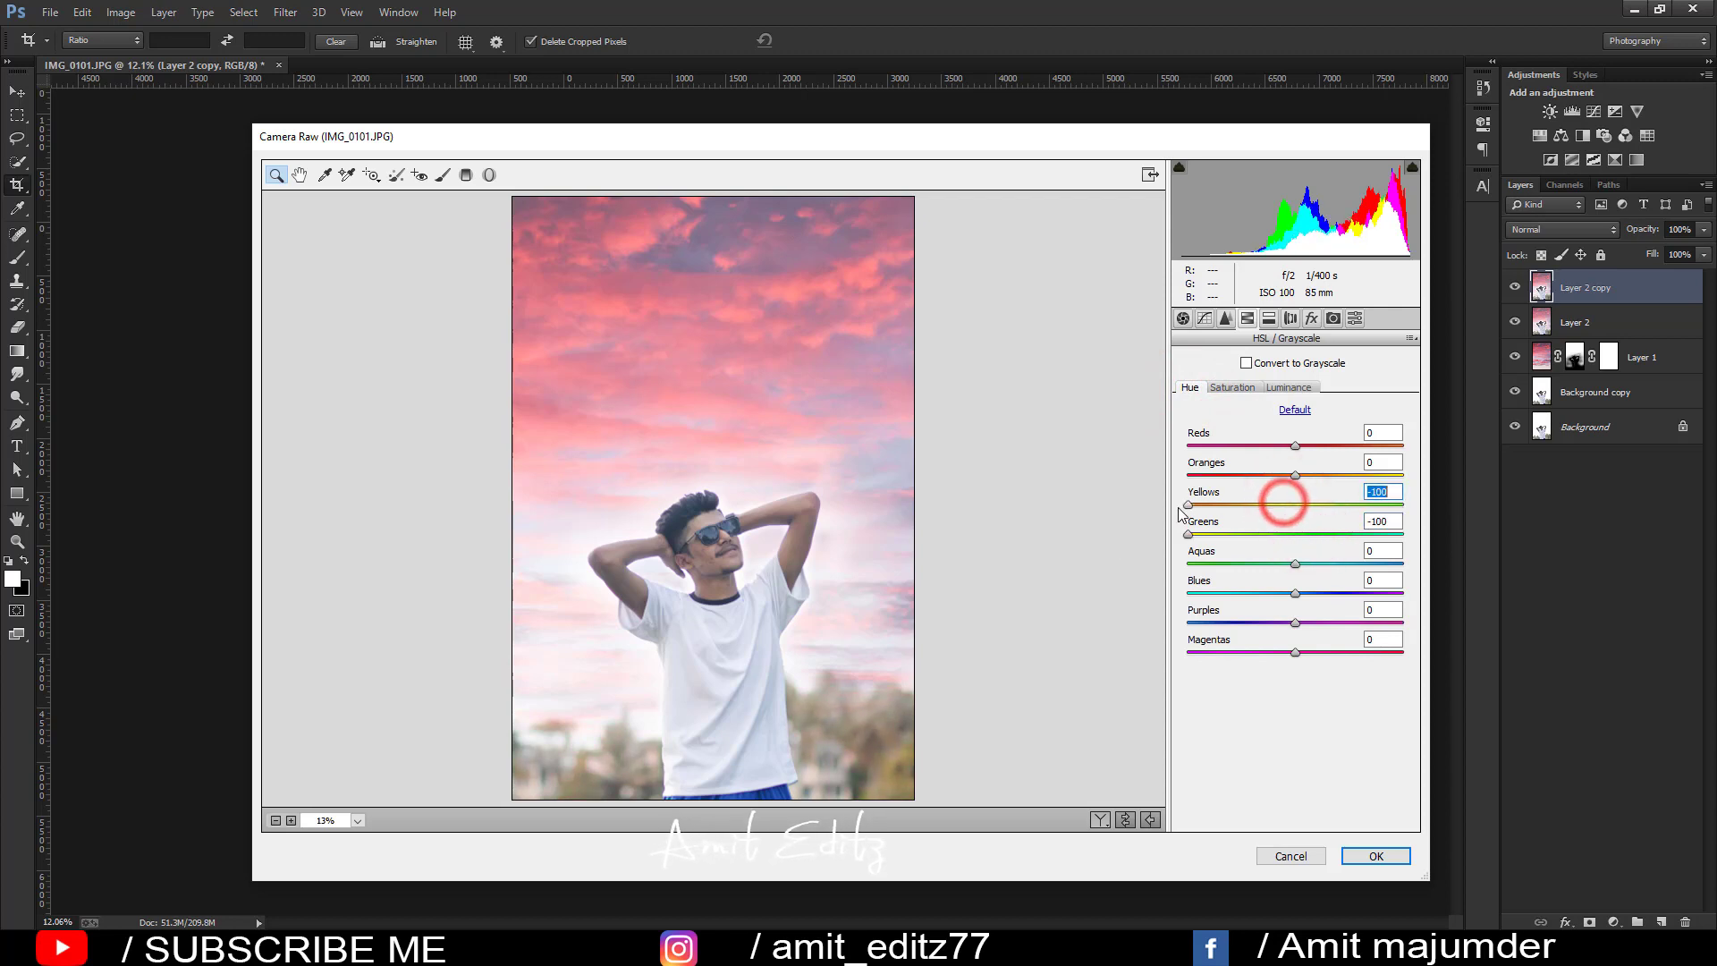
- Brighten Oranges luminance to +46, set Calibration Blue Hue to -19, and apply
left_click(1288, 387)
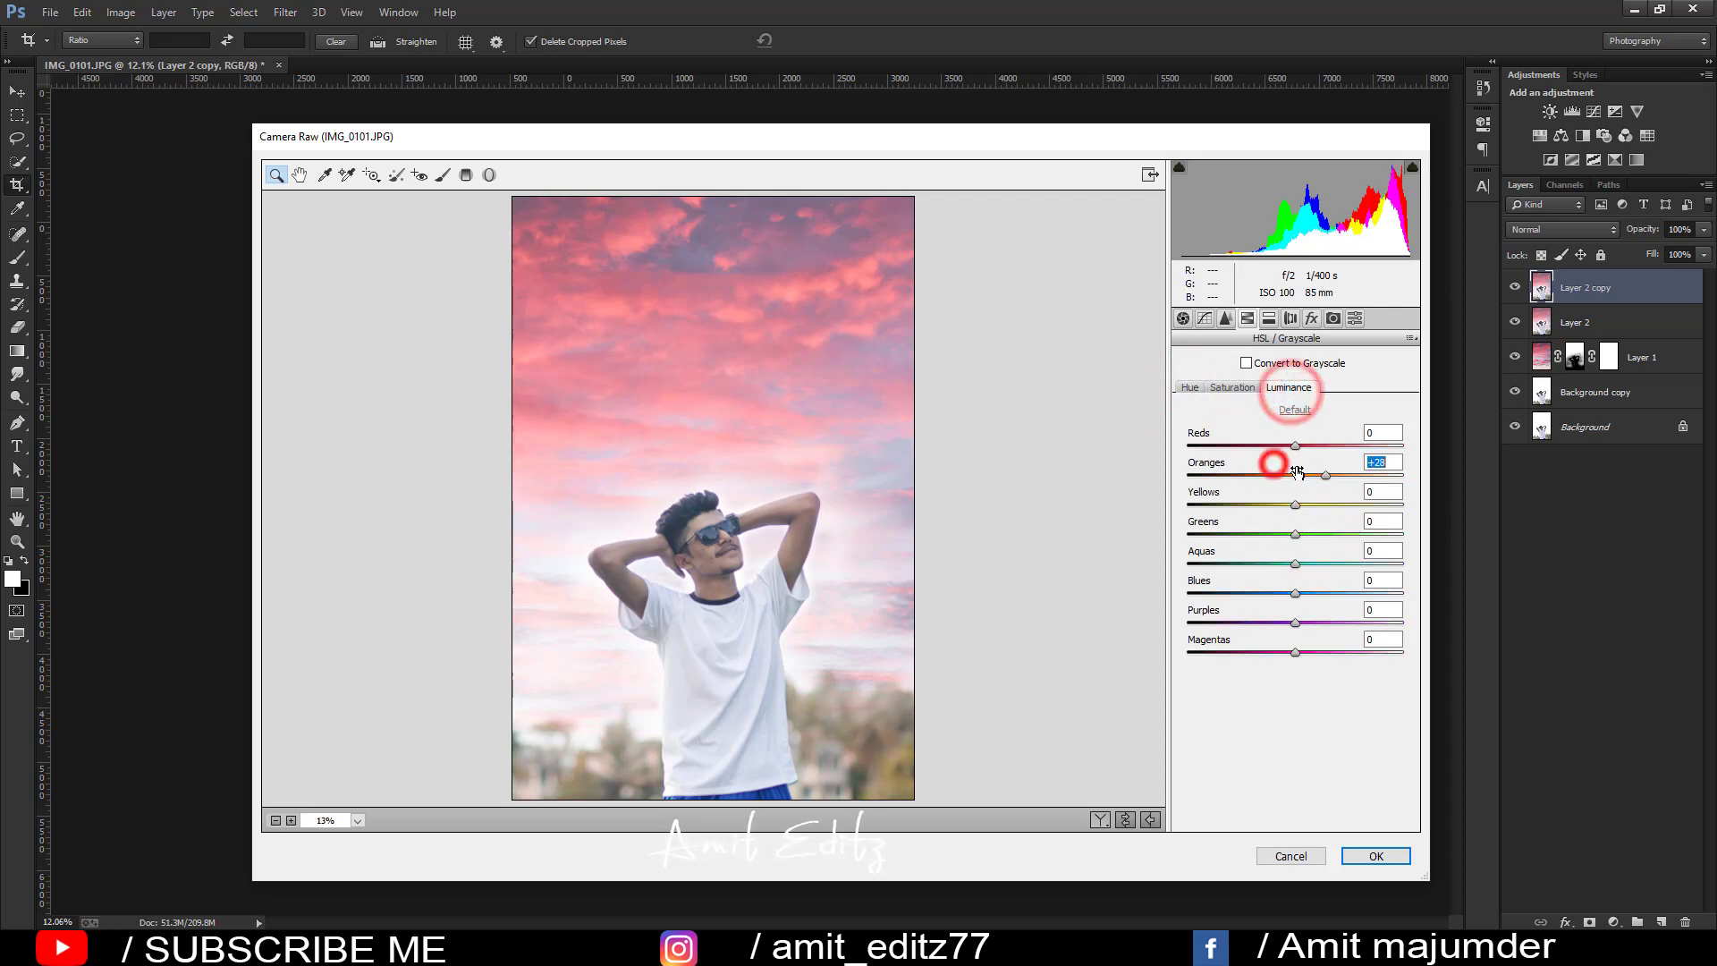
left_click_drag(1295, 474, 1343, 475)
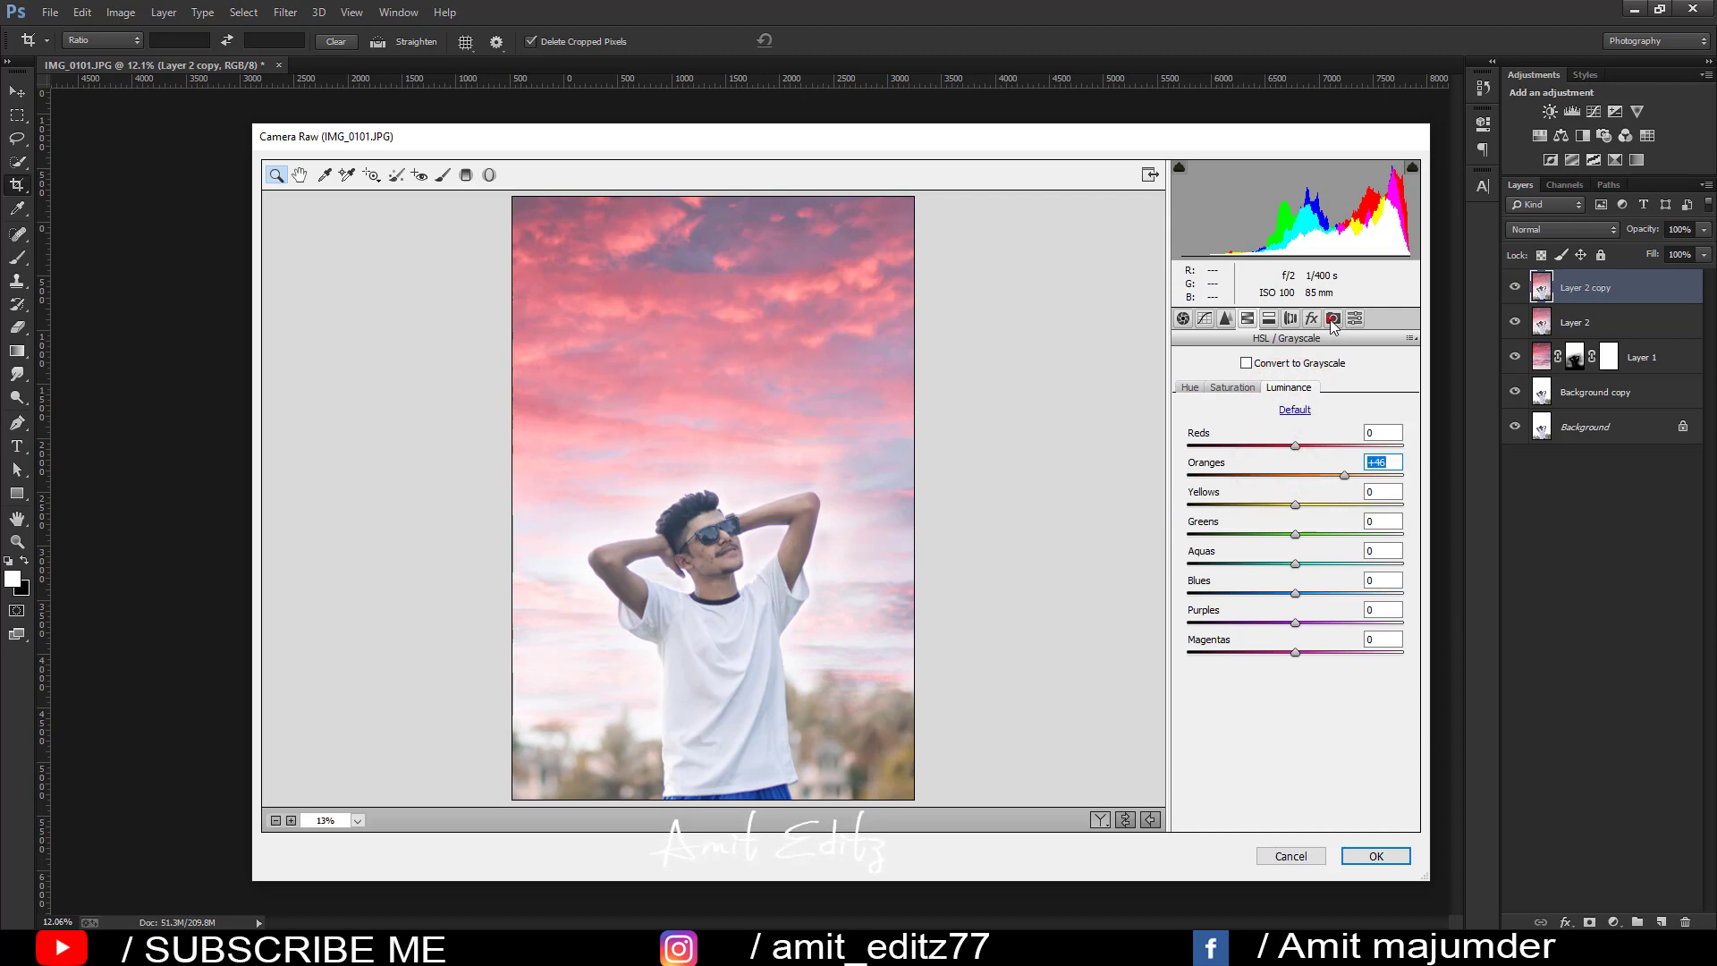
left_click(1332, 319)
left_click_drag(1295, 655, 1274, 656)
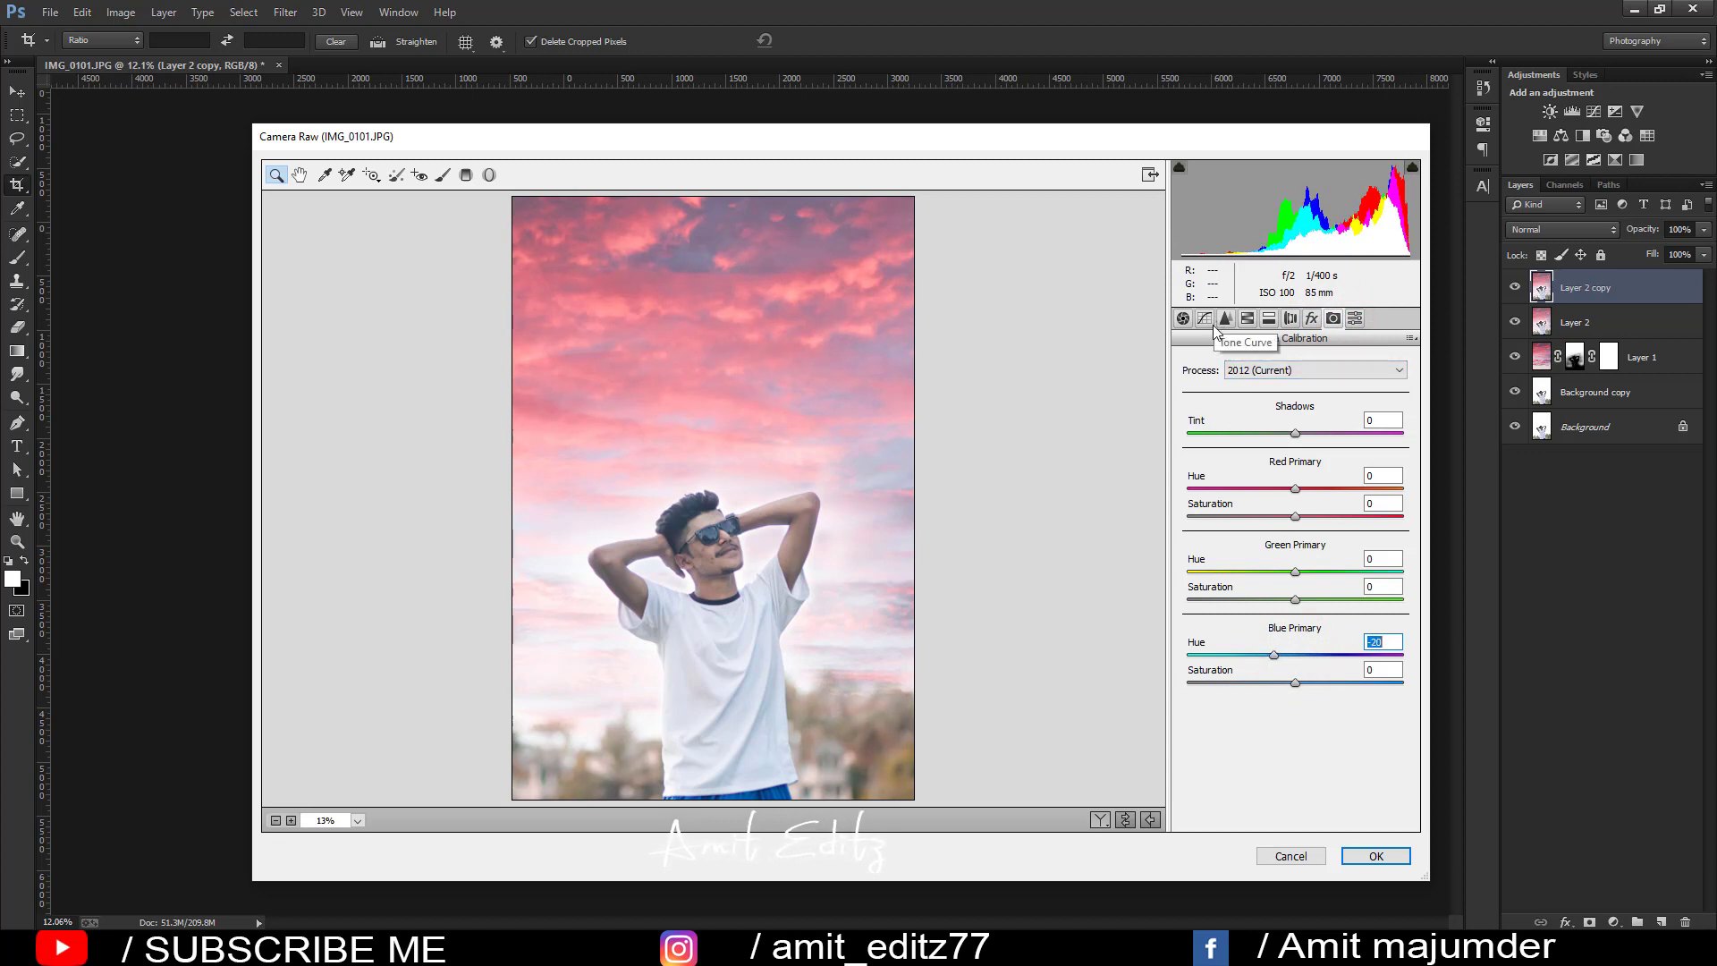
left_click(1354, 854)
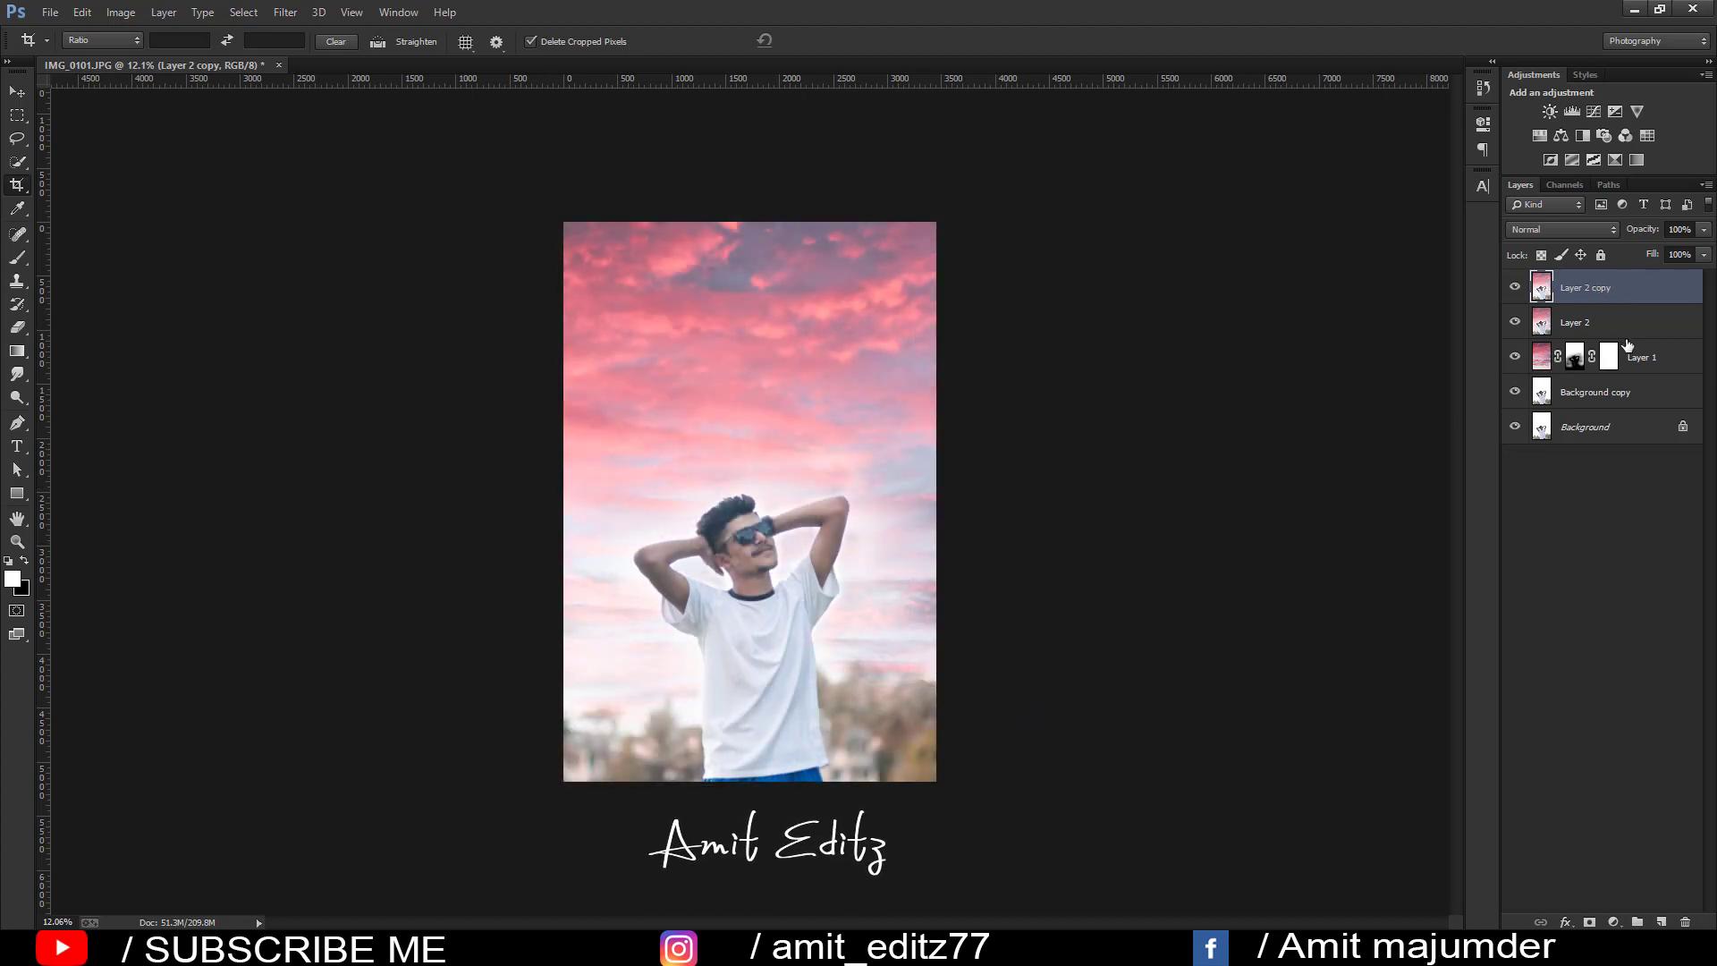
- Merge the selected layers and duplicate the result as Layer 2 copy 2
left_click(1636, 322, "ctrl")
left_click(1645, 357, "ctrl")
left_click(1636, 392, "ctrl")
right_click(1632, 391)
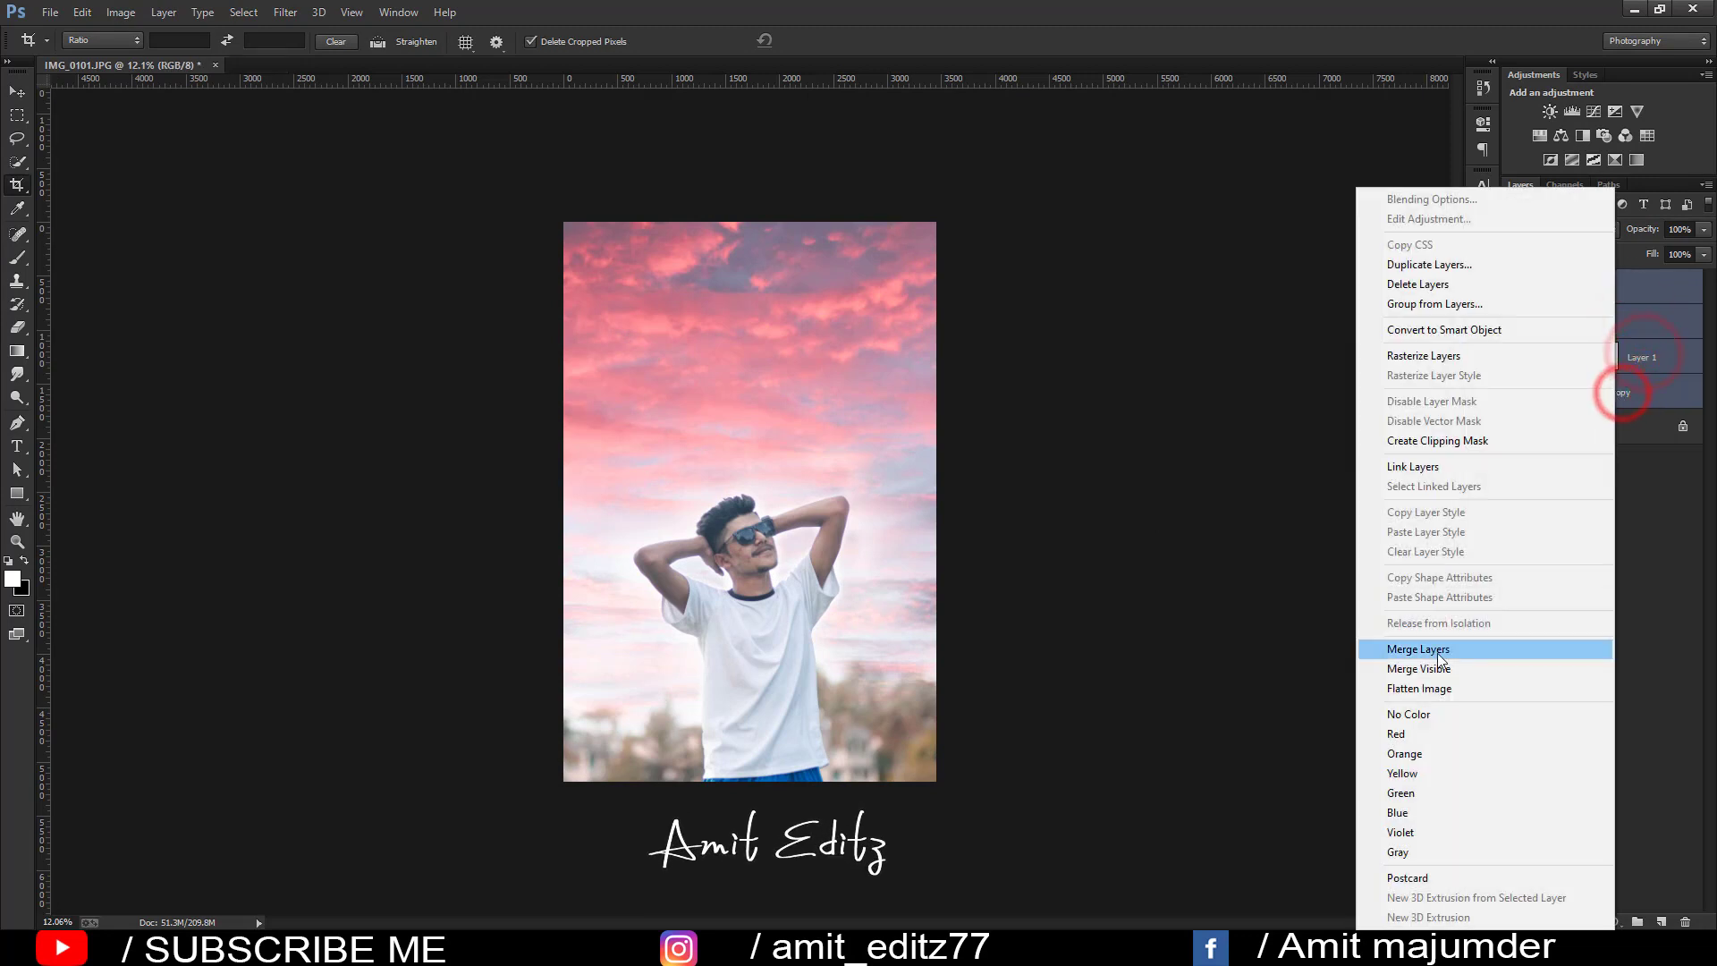
left_click(1435, 650)
left_click_drag(1609, 286, 1661, 921)
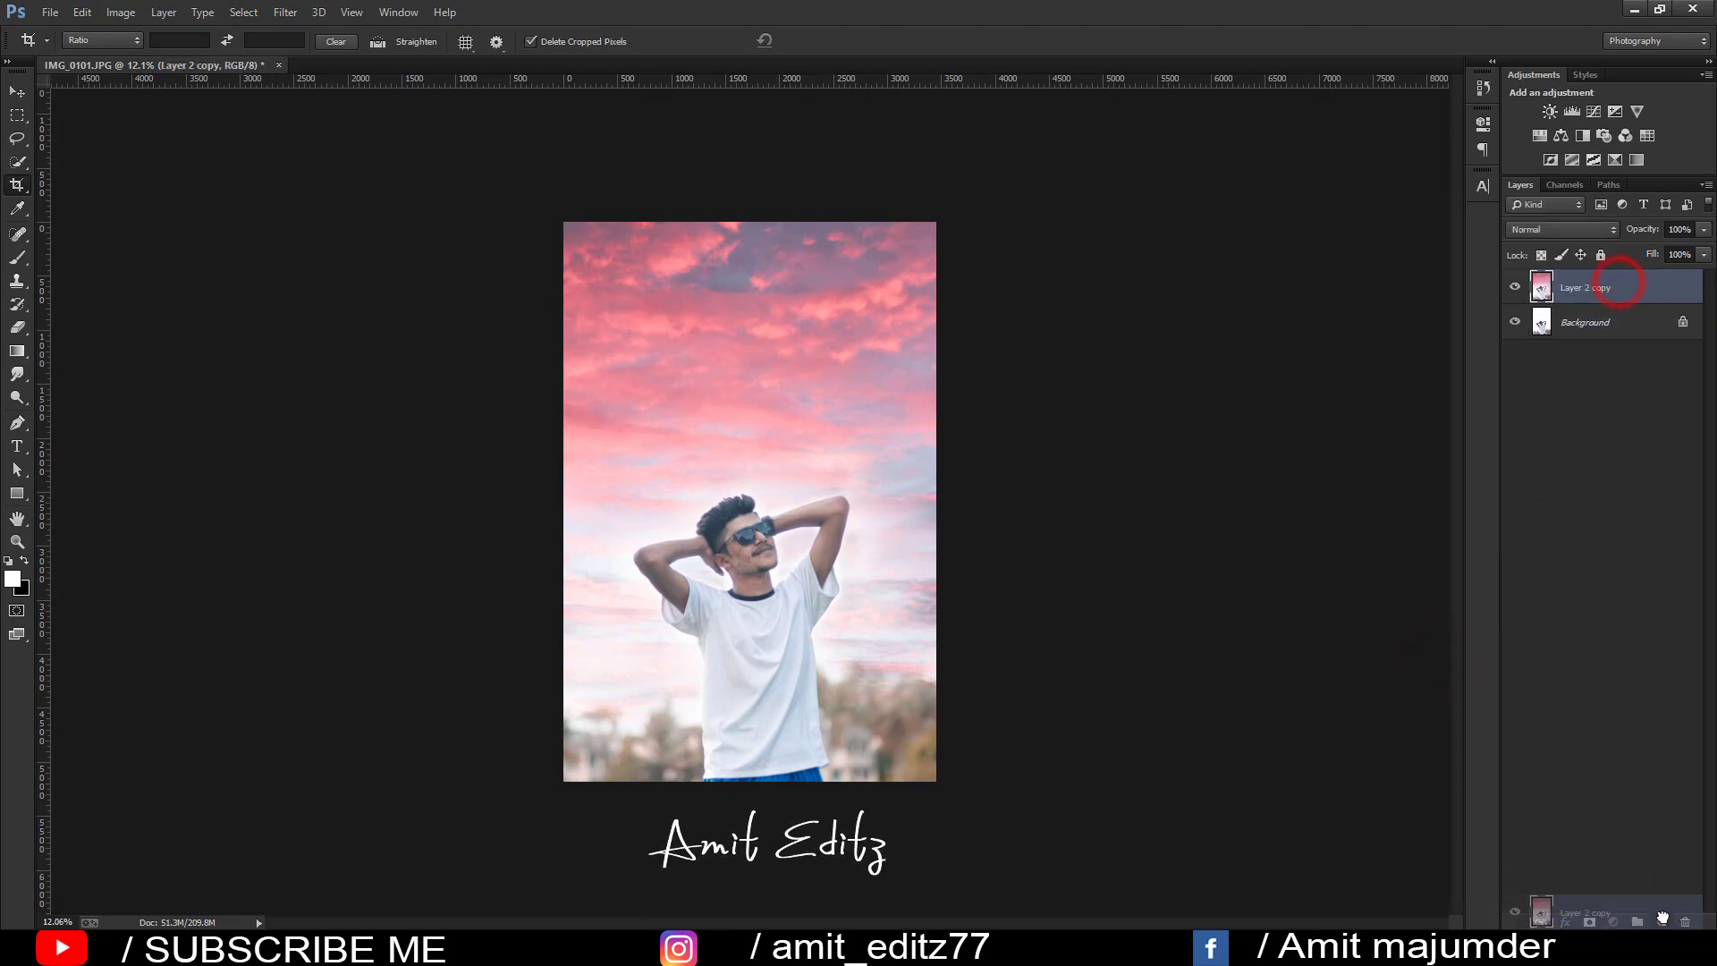
- Remove the facial blemishes with the Spot Healing Brush
left_click(17, 259)
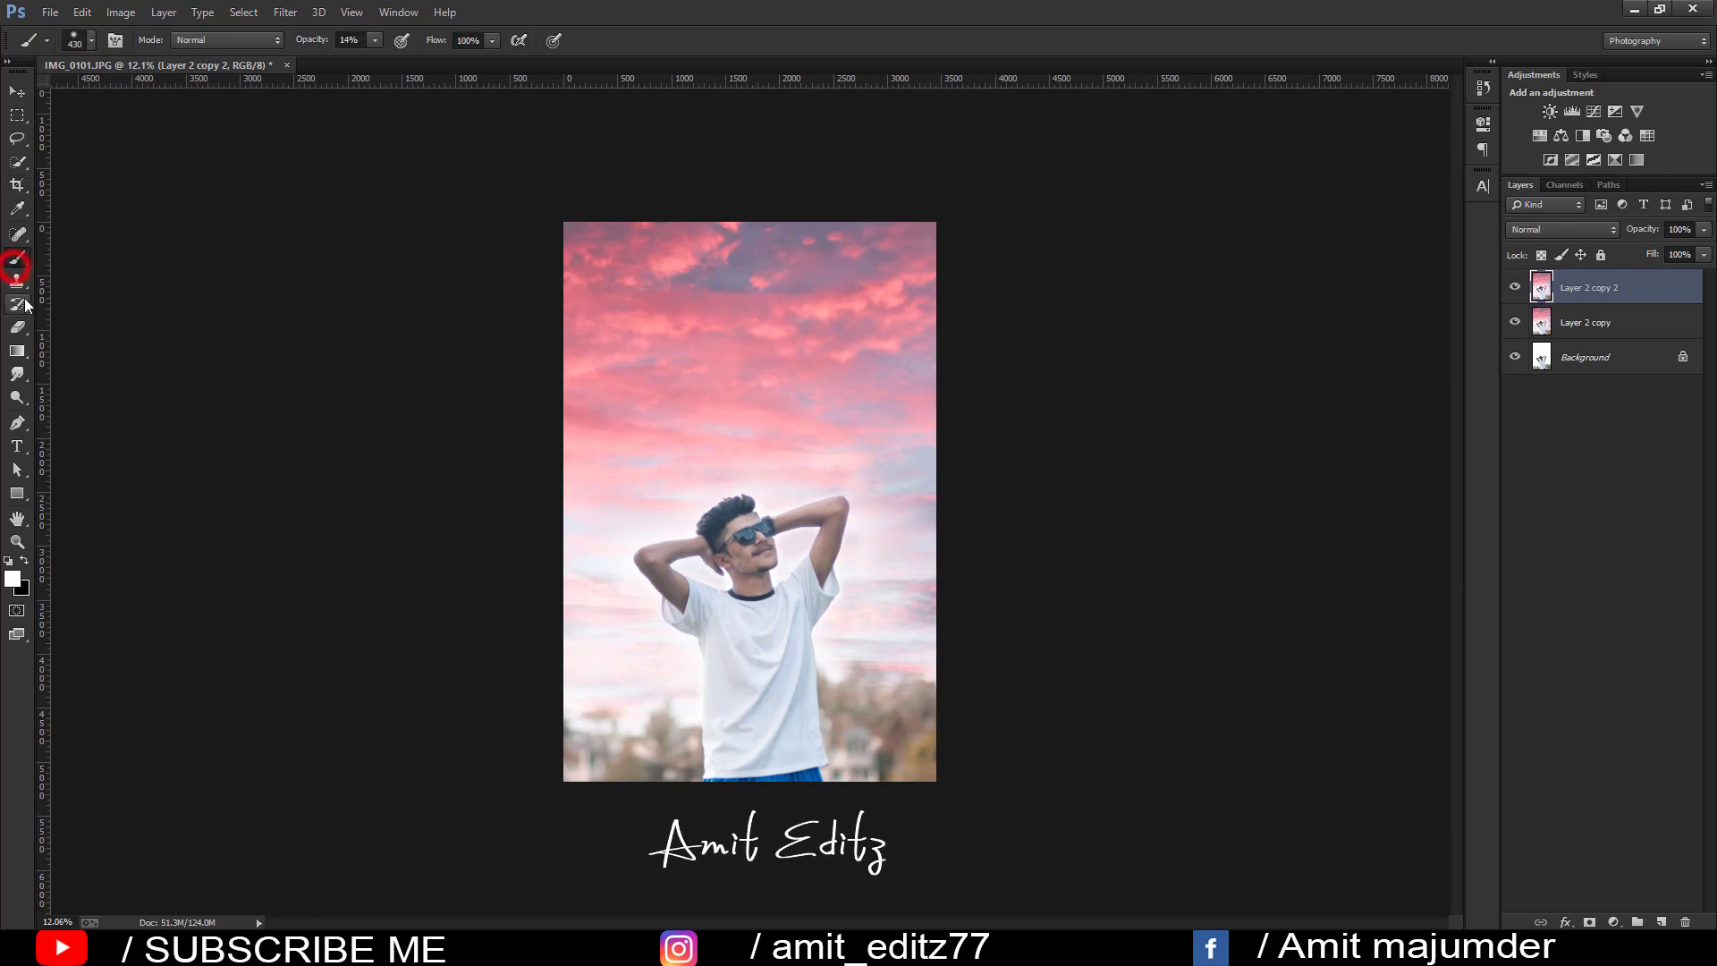
left_click(25, 235)
scroll(751, 536, "up", 5)
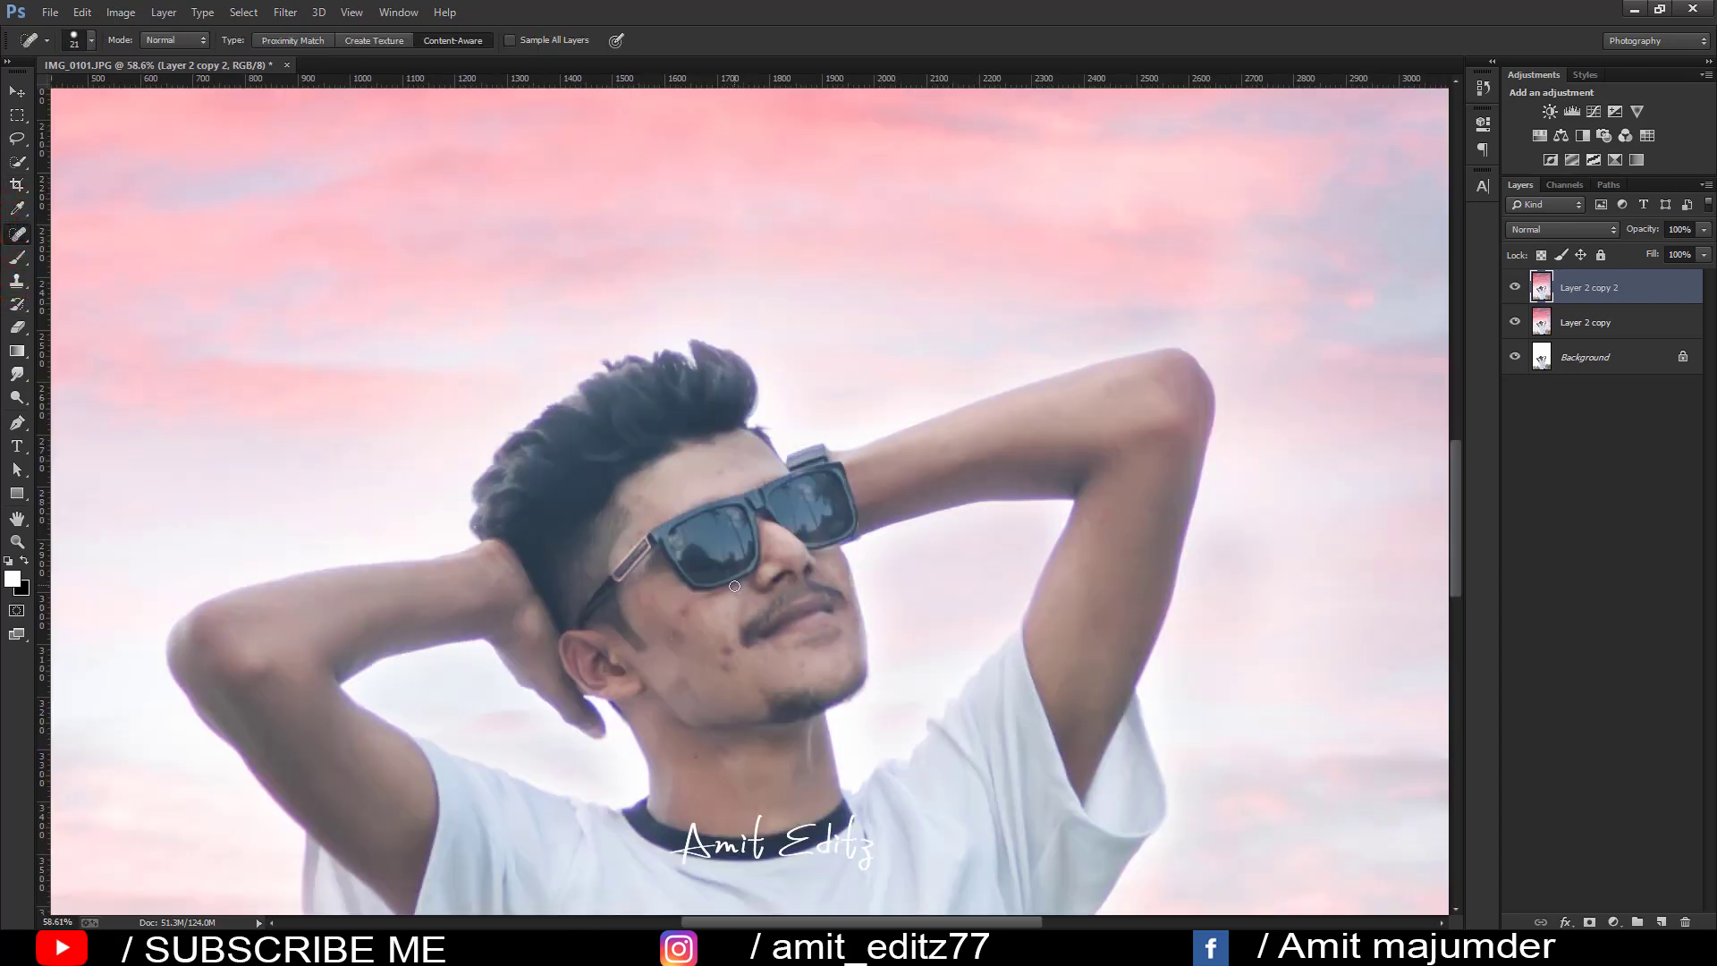
mouse_move(734, 585)
left_mouse_down()
mouse_move(707, 583)
mouse_move(701, 625)
mouse_move(721, 646)
mouse_move(680, 630)
left_mouse_up()
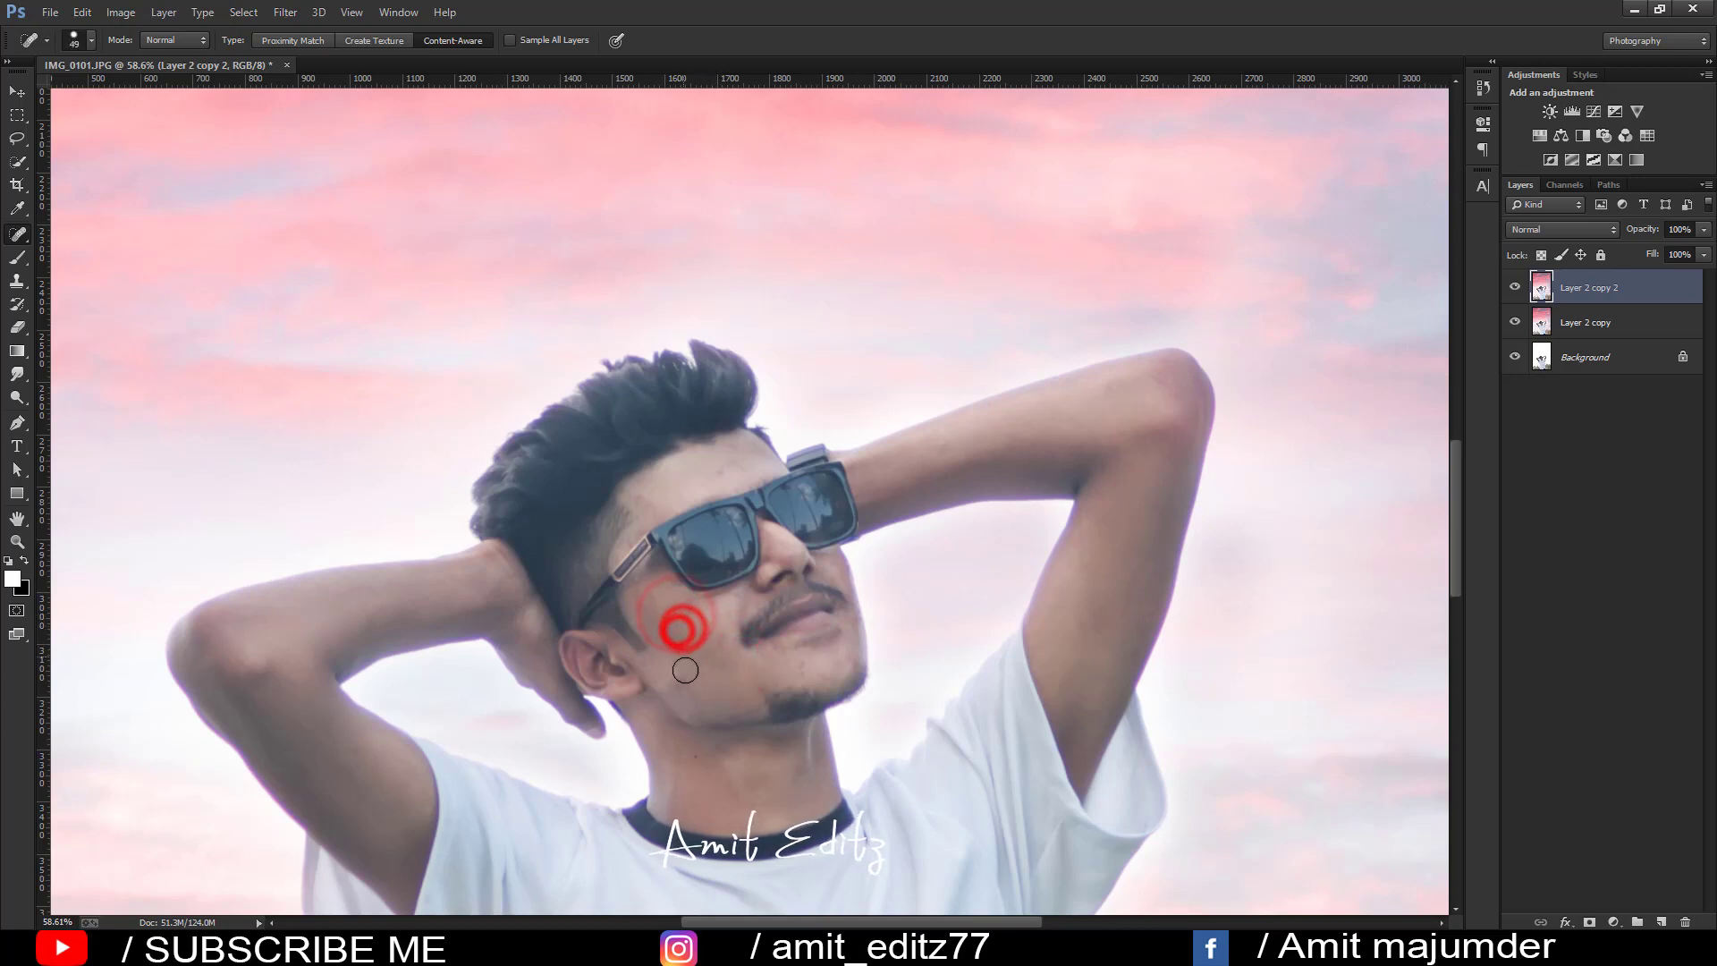
- Smooth the forehead and temple skin with the Mixer Brush
left_click_drag(17, 259, 74, 304)
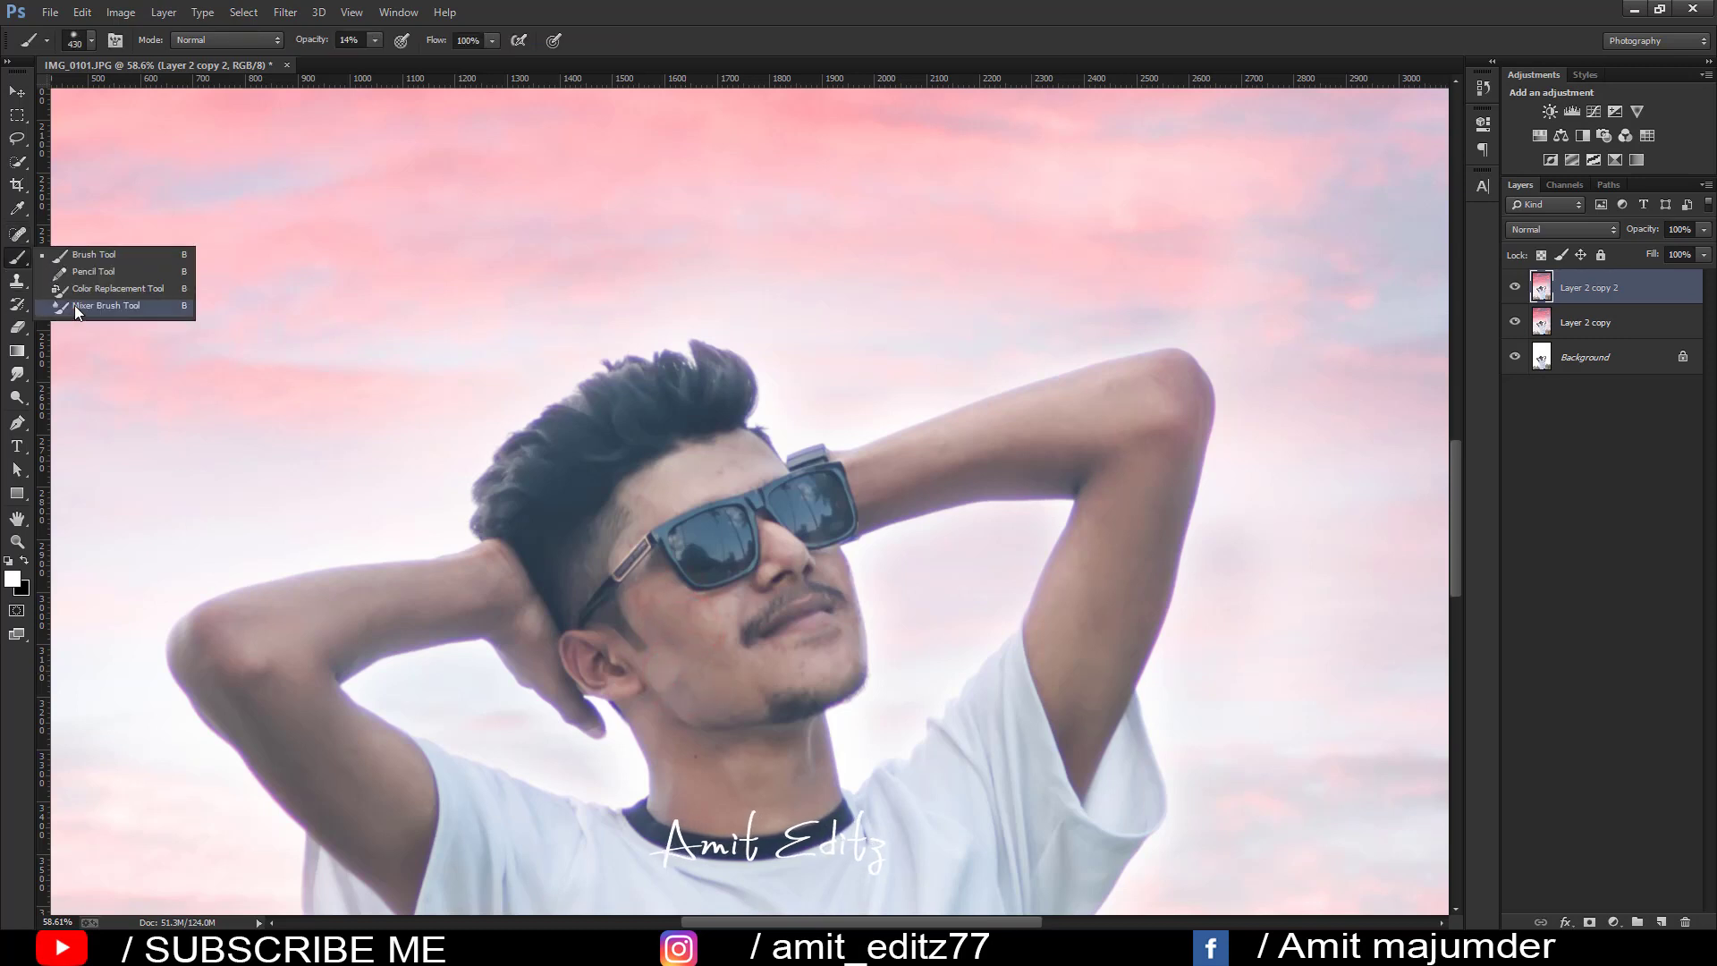
left_click(73, 304)
scroll(803, 410, "up", 2)
scroll(720, 474, "up", 2)
scroll(721, 475, "up", 2)
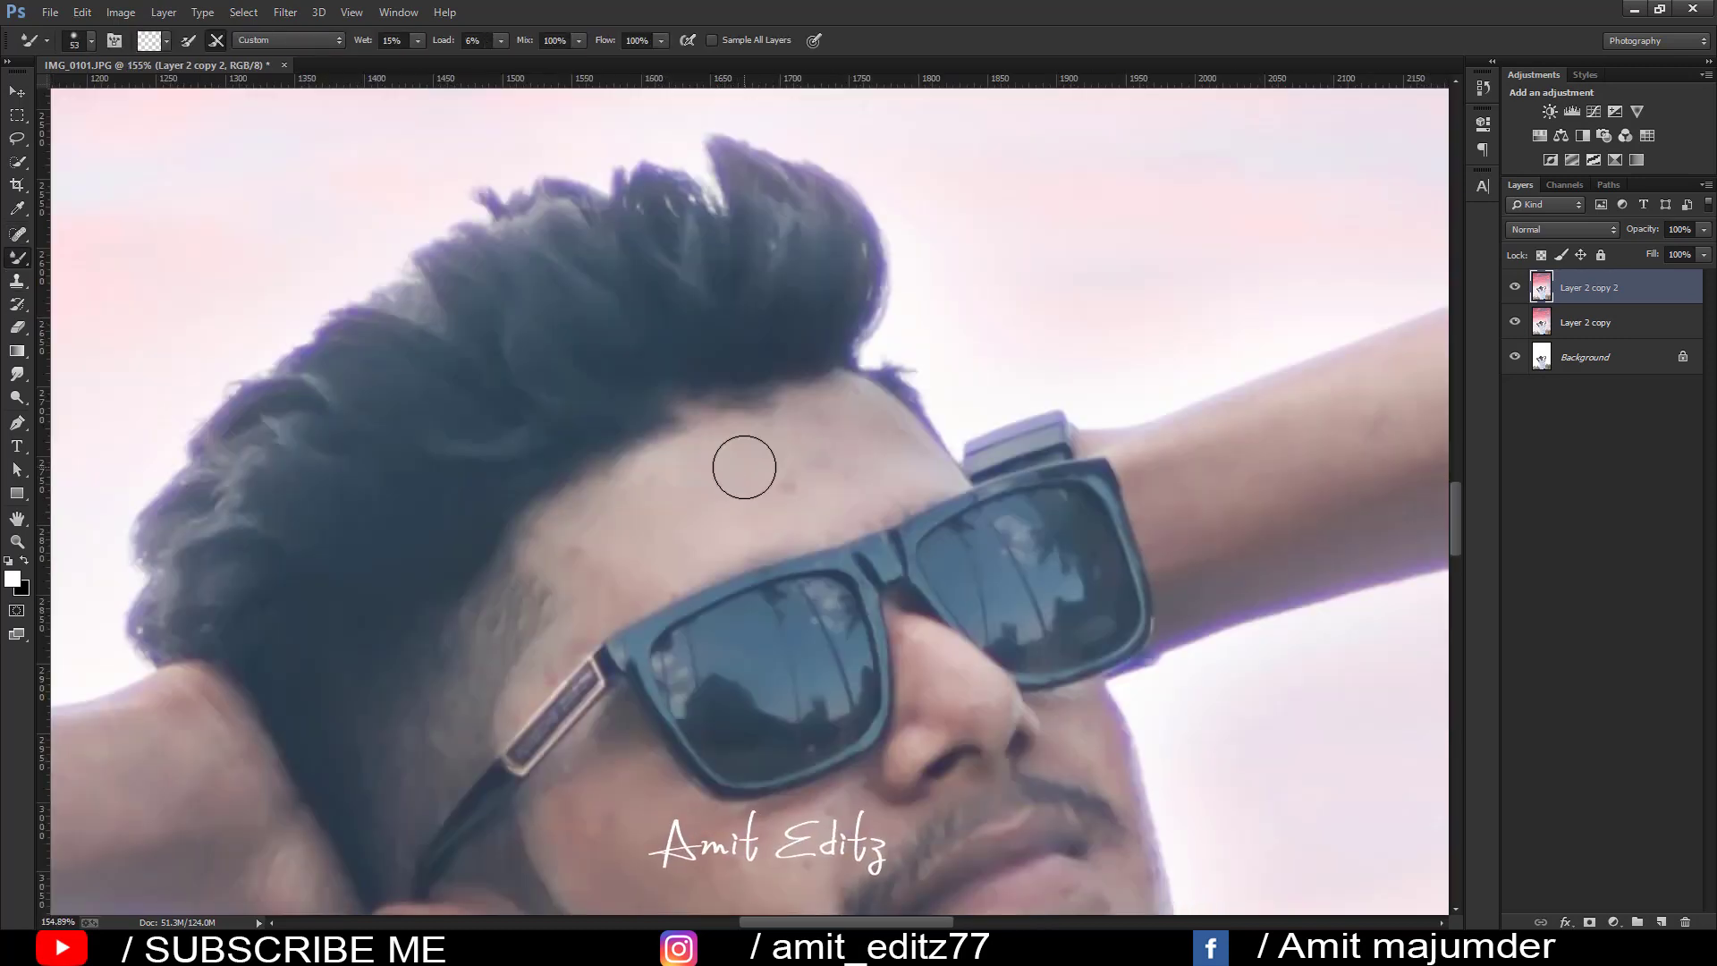
left_click_drag(851, 472, 604, 590)
left_click(547, 659)
- Smooth both cheeks, the chin and the skin beside the nose
scroll(547, 662, "down", 2)
mouse_move(620, 741)
left_mouse_down()
mouse_move(720, 736)
mouse_move(800, 761)
left_mouse_up()
scroll(657, 741, "down", 3)
left_click_drag(801, 641, 667, 713)
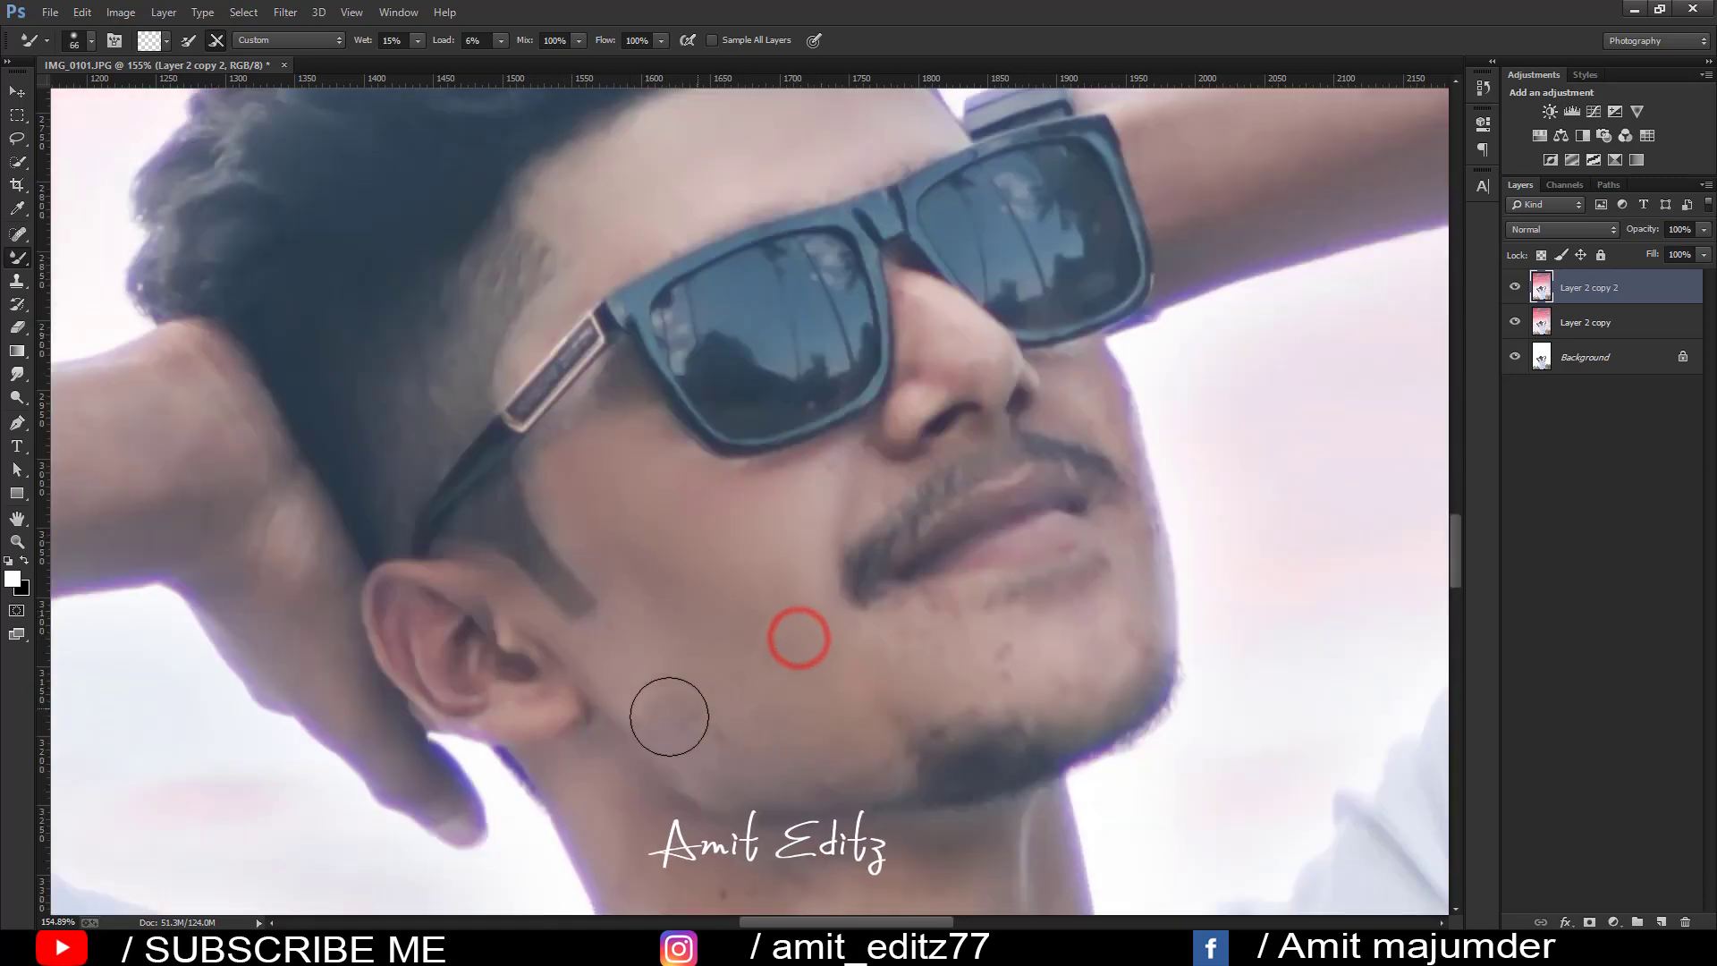
mouse_move(948, 671)
left_mouse_down()
mouse_move(912, 637)
mouse_move(862, 640)
left_mouse_up()
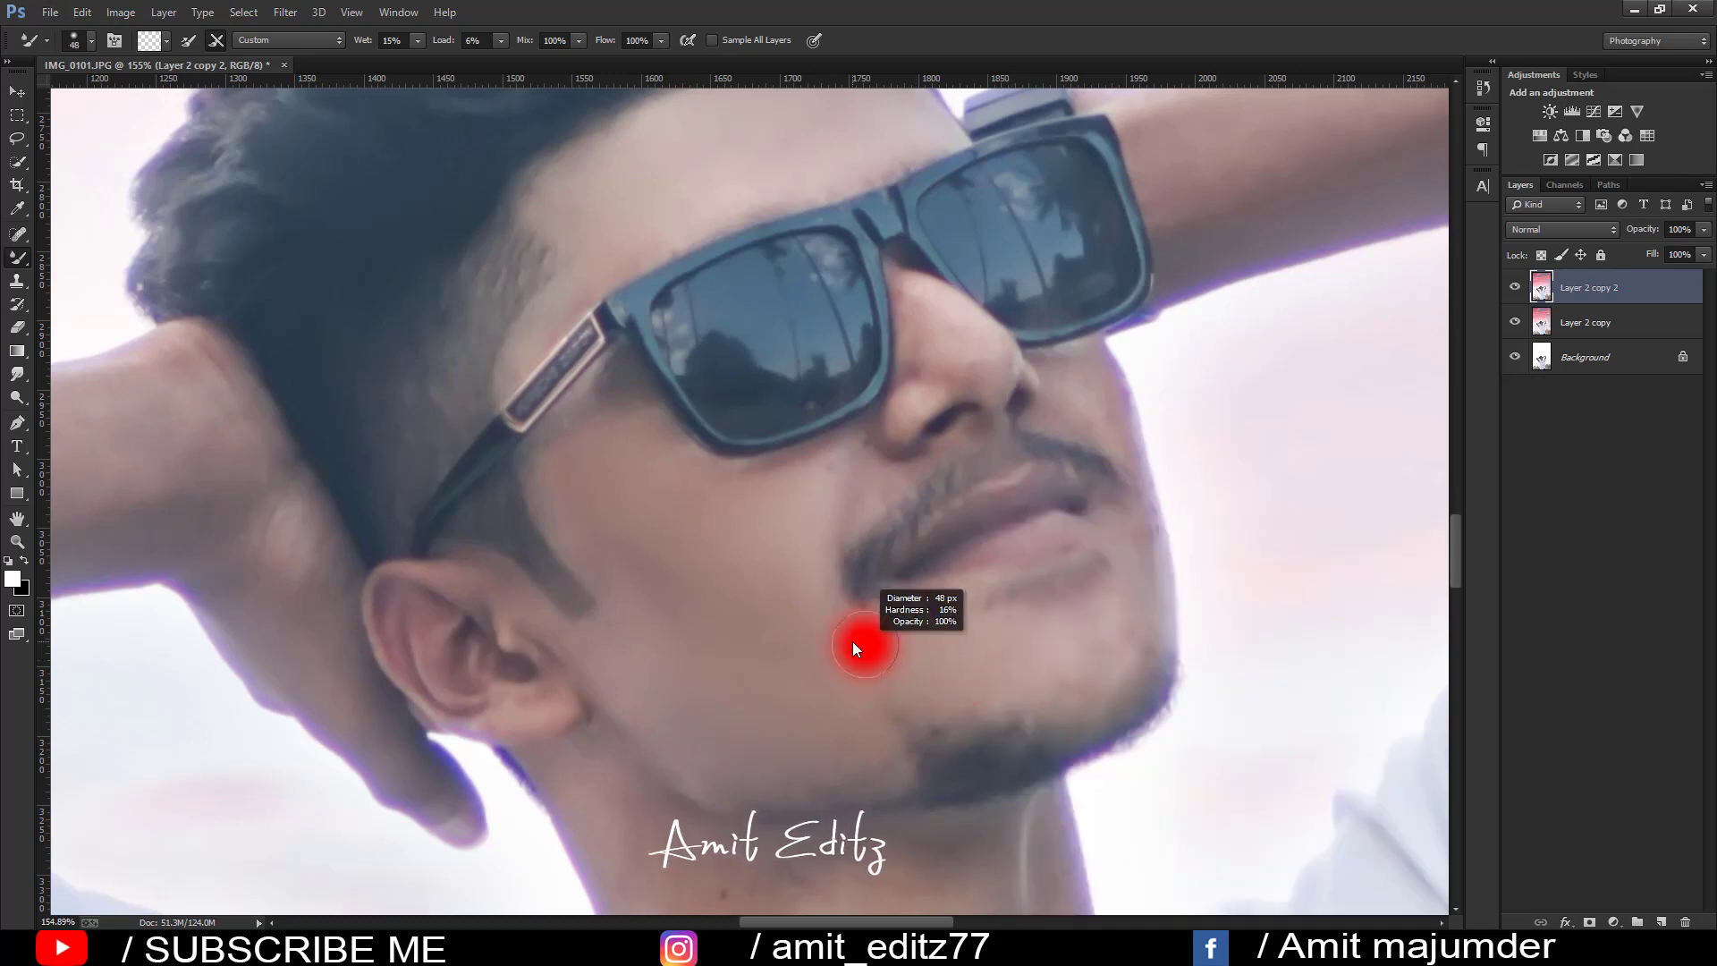
left_click(1076, 382)
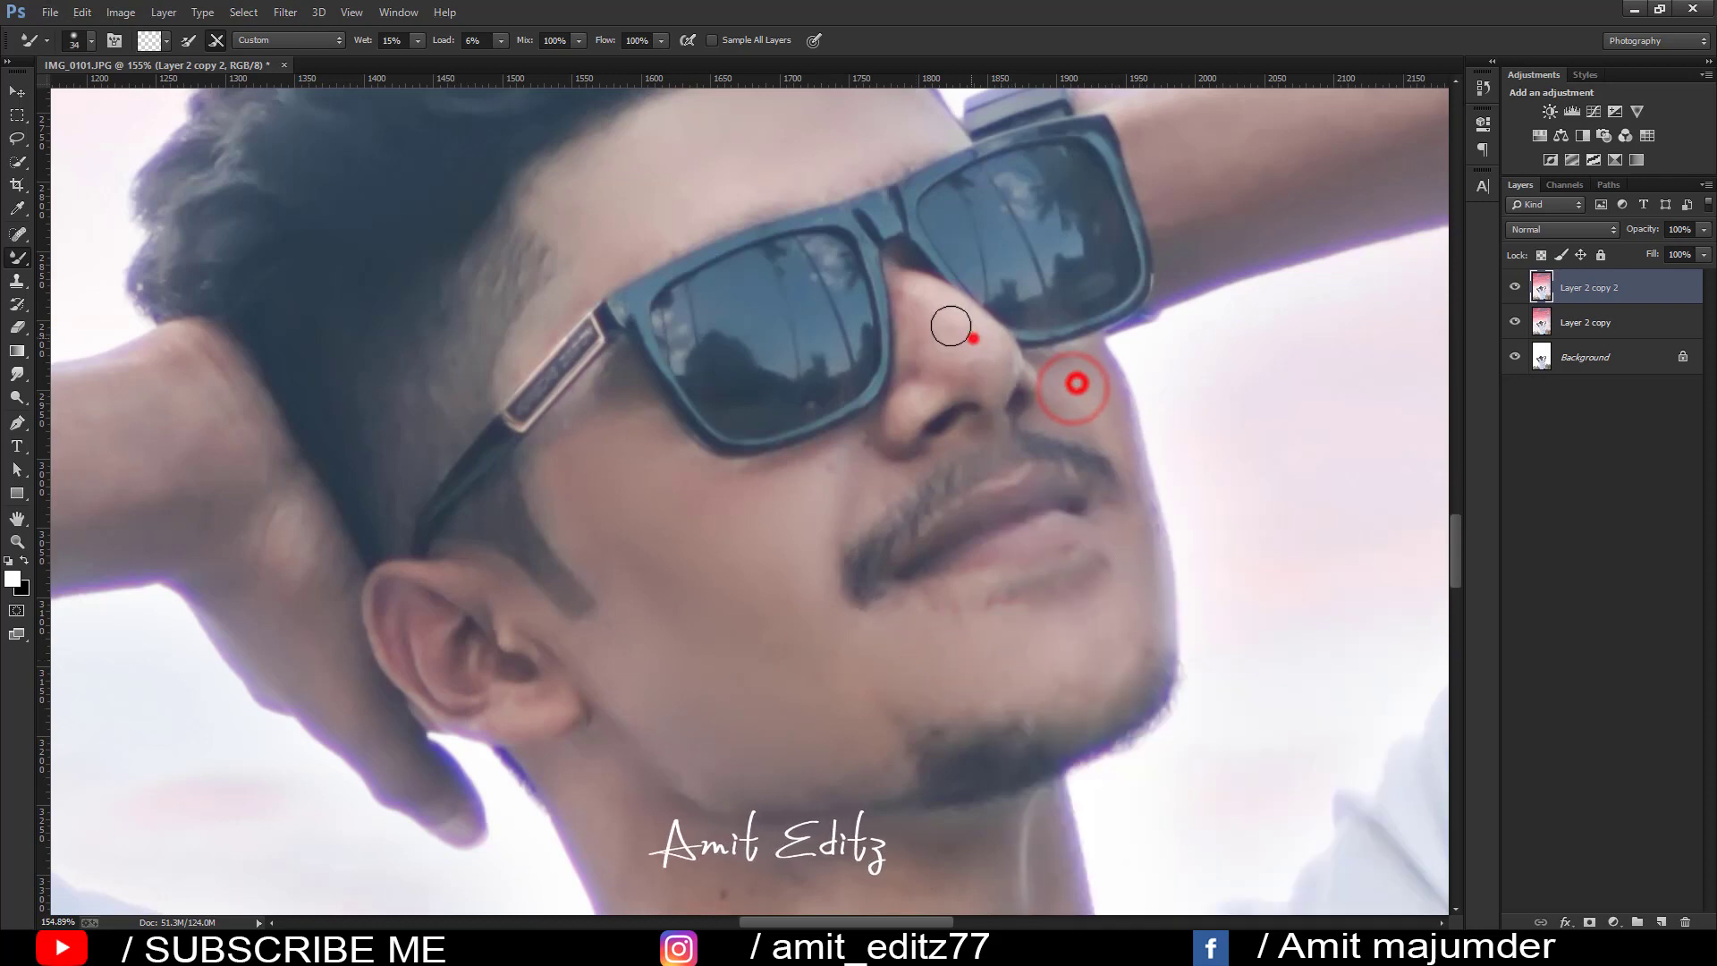
left_click(973, 338)
scroll(763, 436, "down", 3)
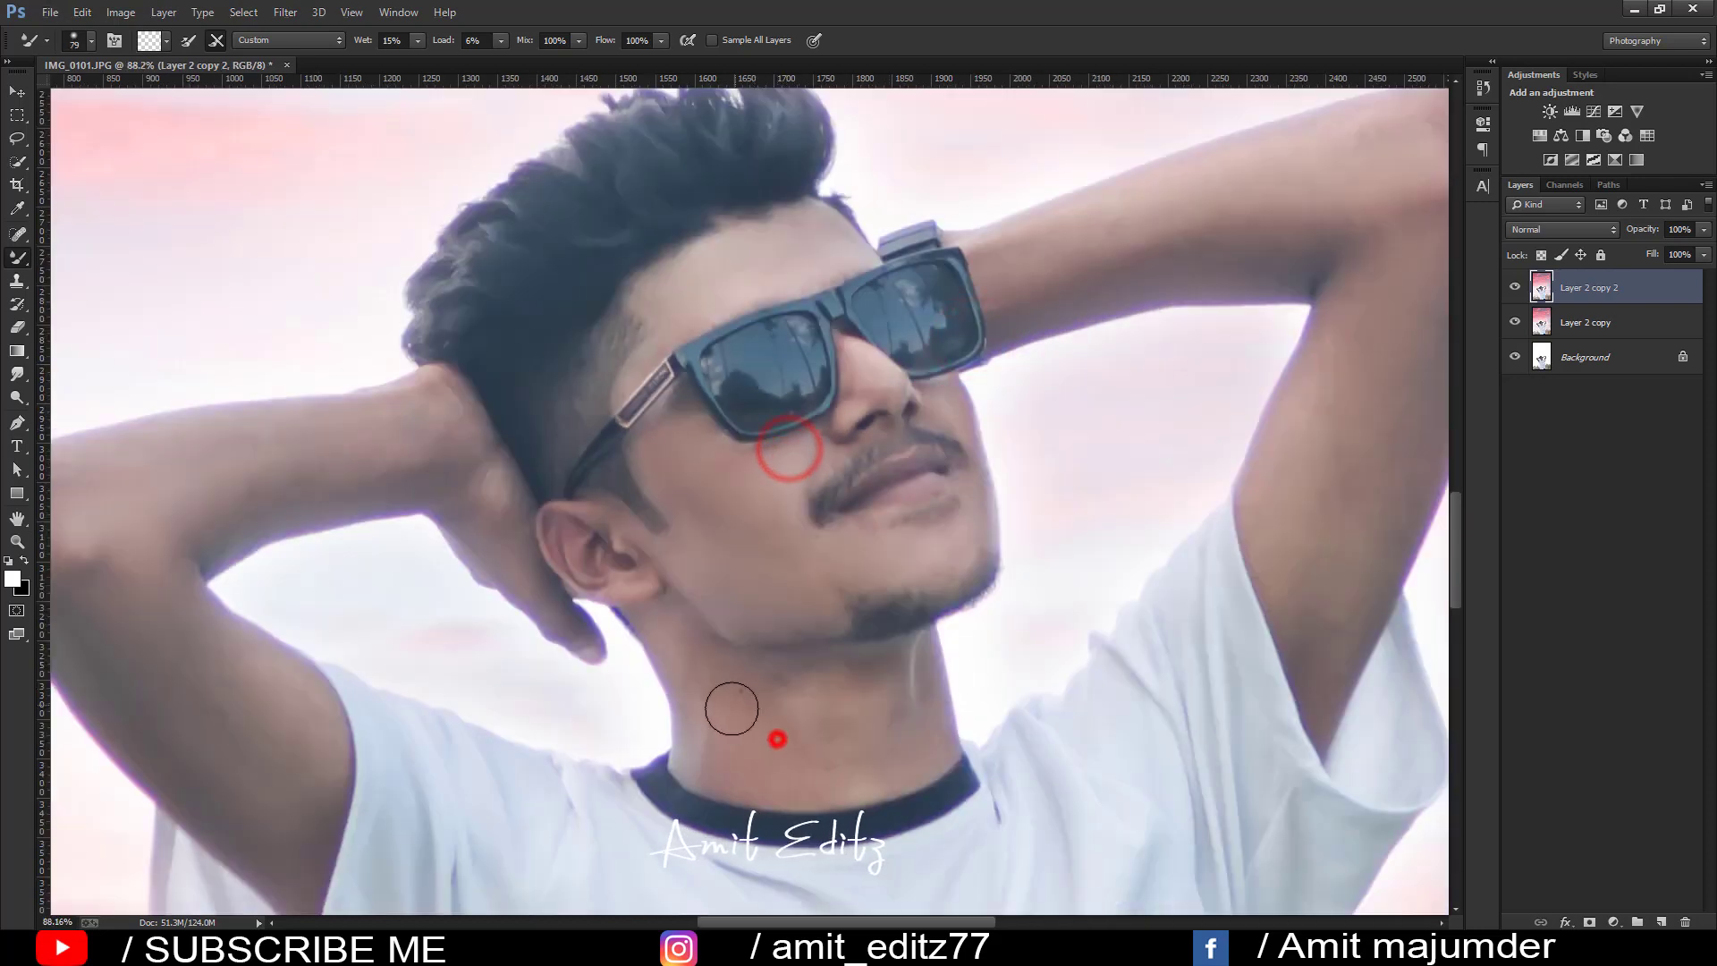
- With a larger Mixer Brush, smooth the skin on both elbows and the forearm
left_click_drag(778, 738, 784, 699)
scroll(921, 695, "down", 1)
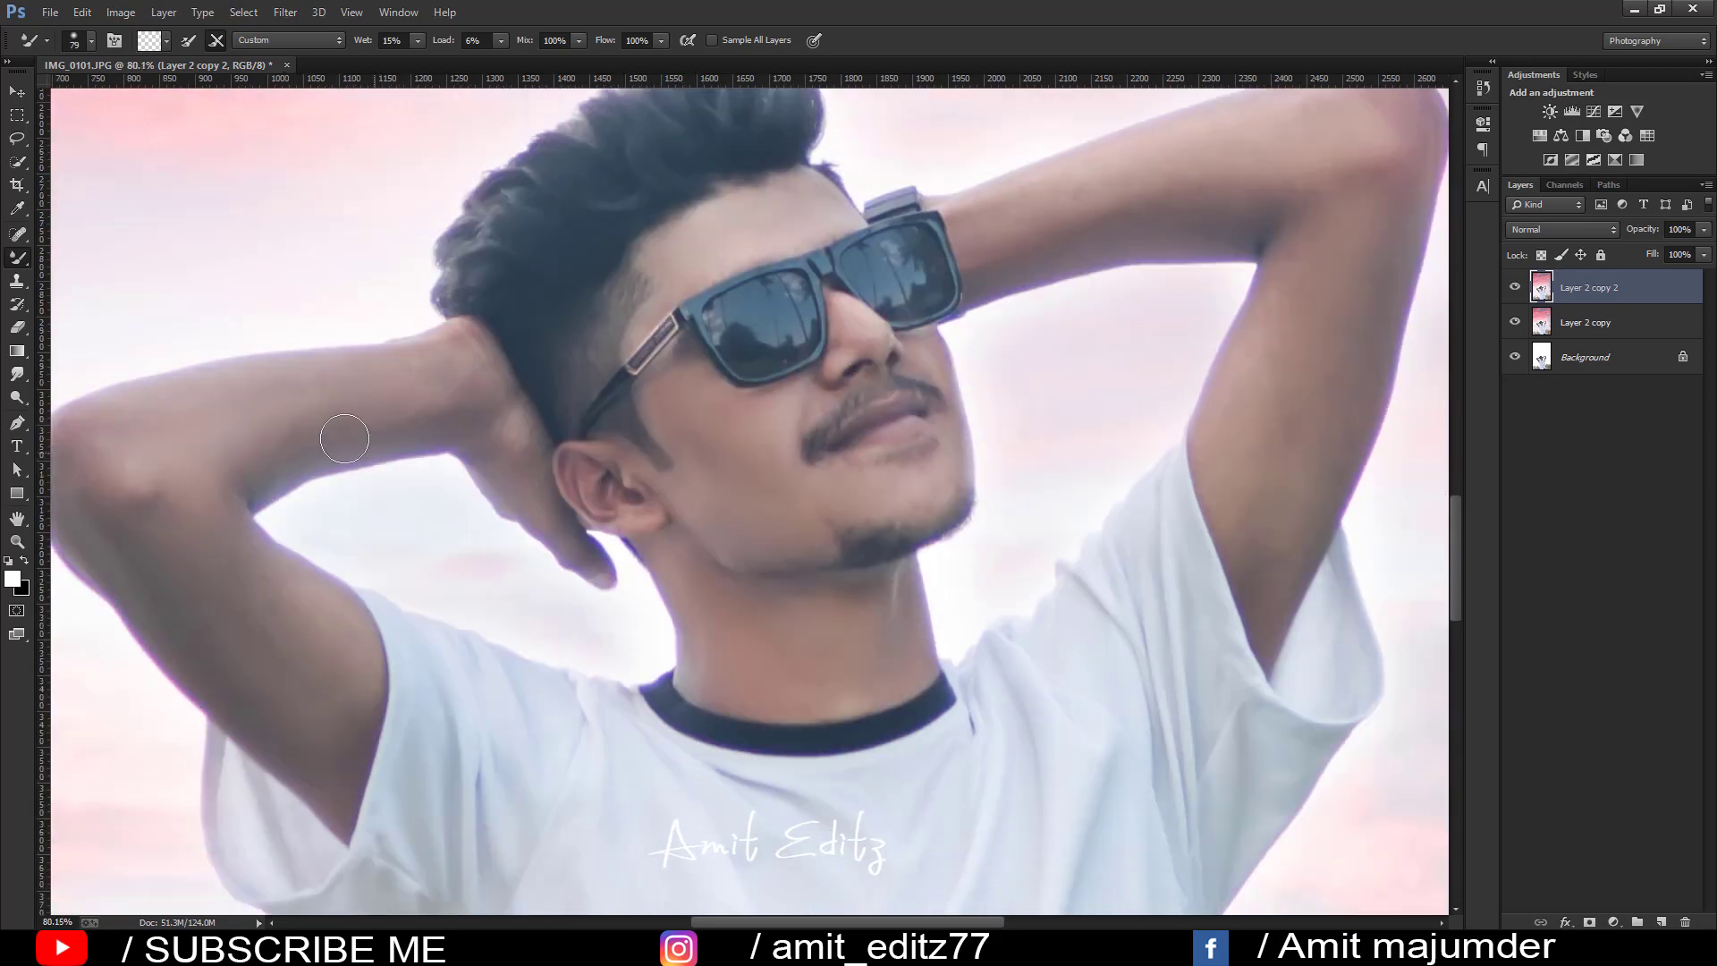
scroll(375, 433, "up", 1)
left_click(444, 430)
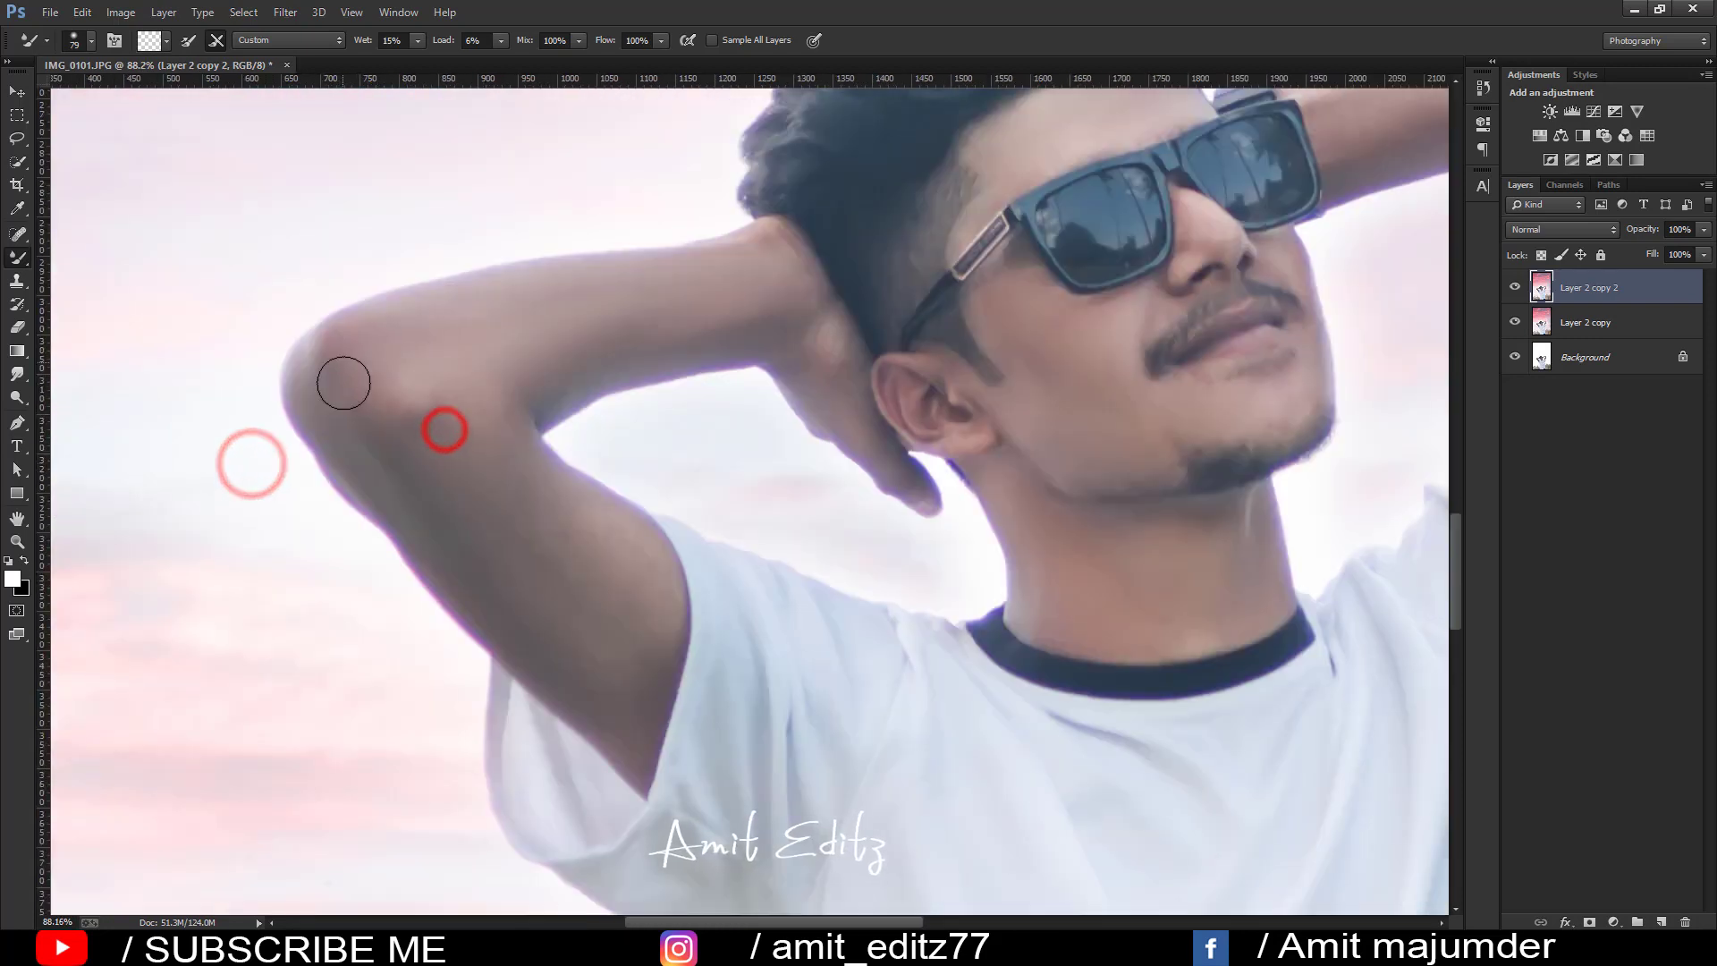
scroll(624, 630, "down", 3)
scroll(939, 391, "up", 3)
left_click(939, 390)
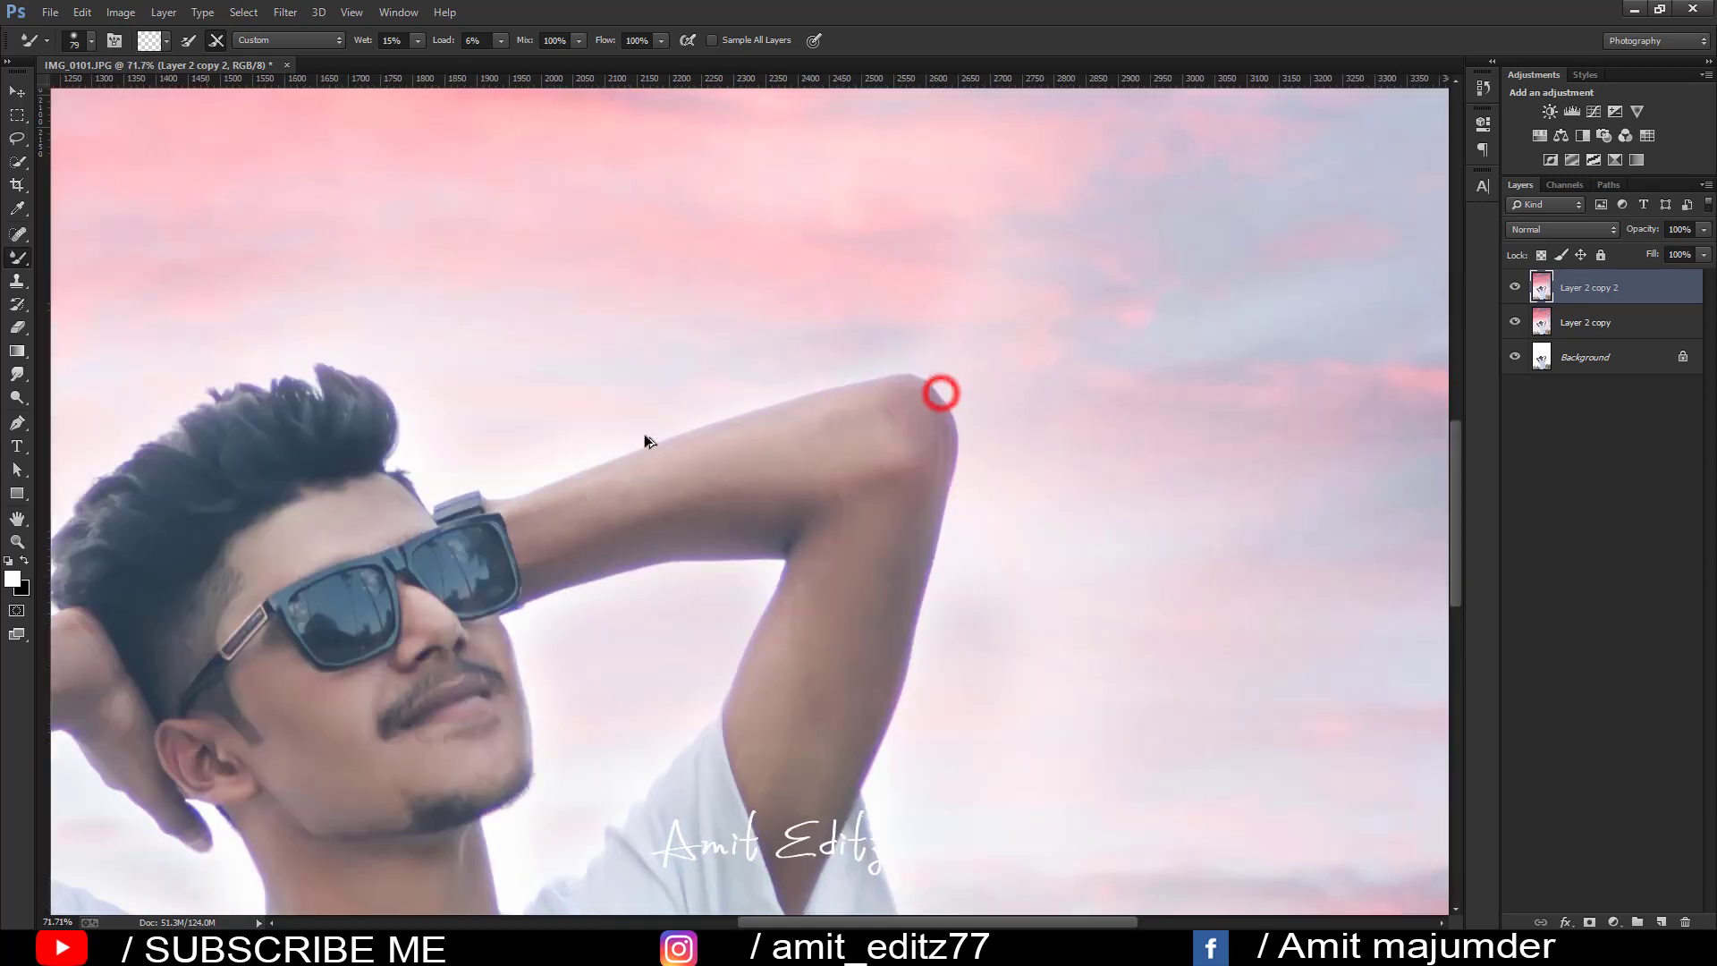
left_click(577, 494)
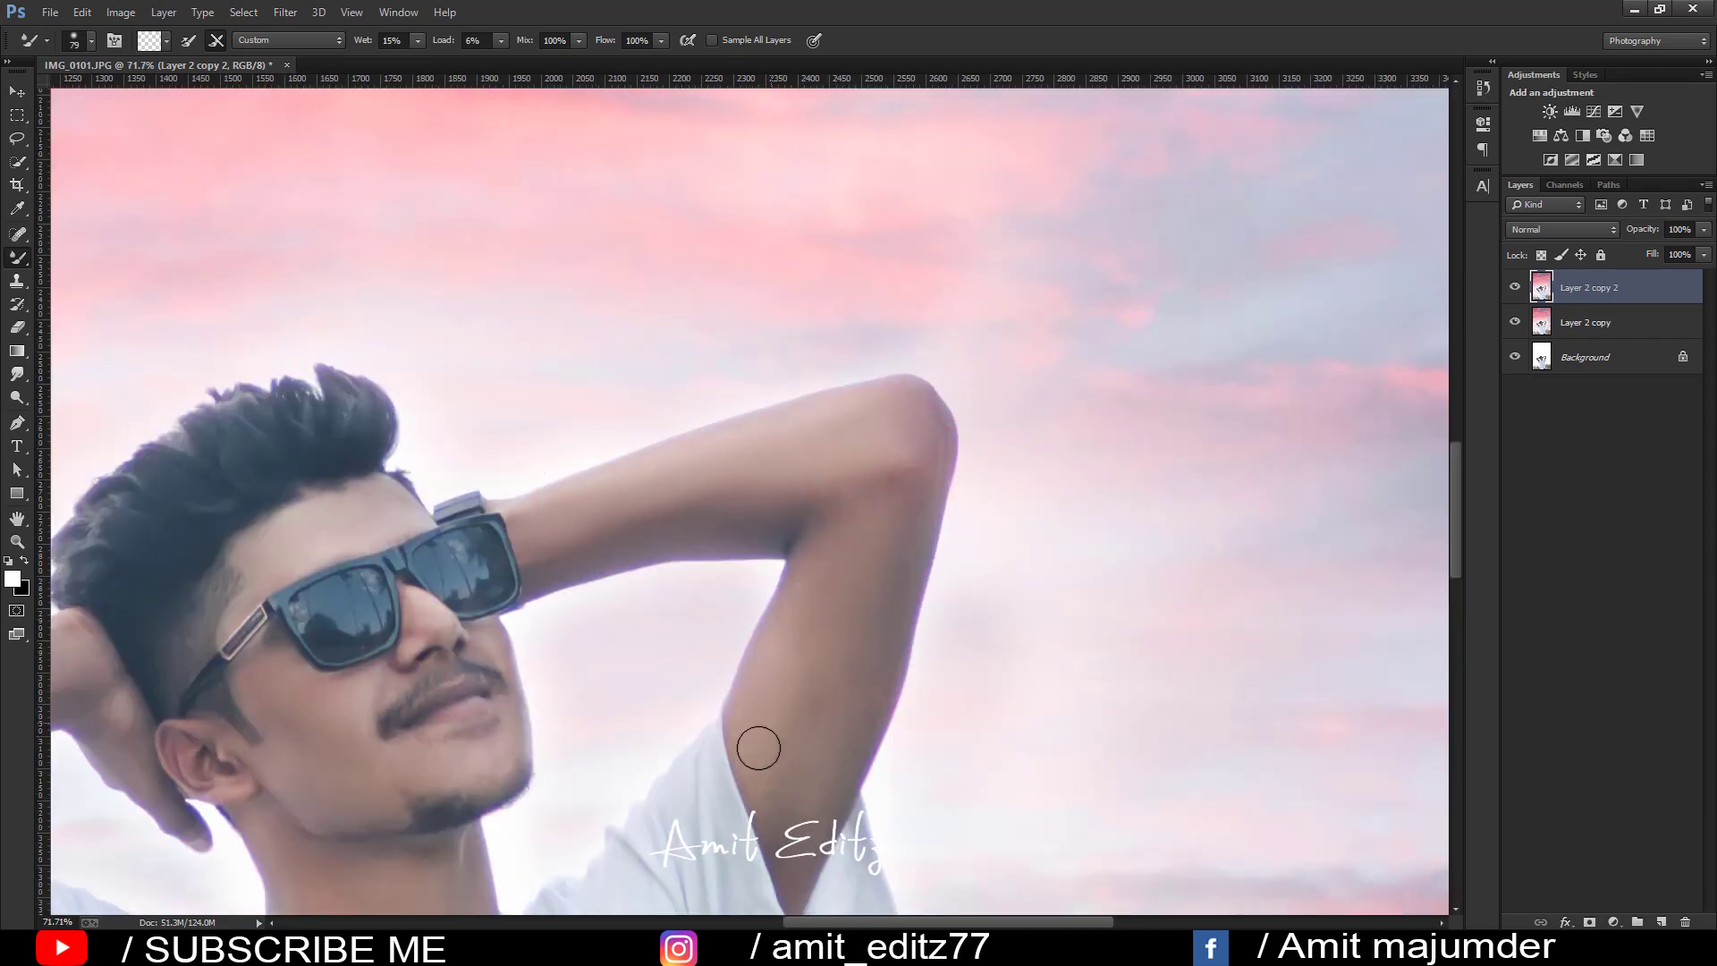
scroll(410, 536, "down", 5)
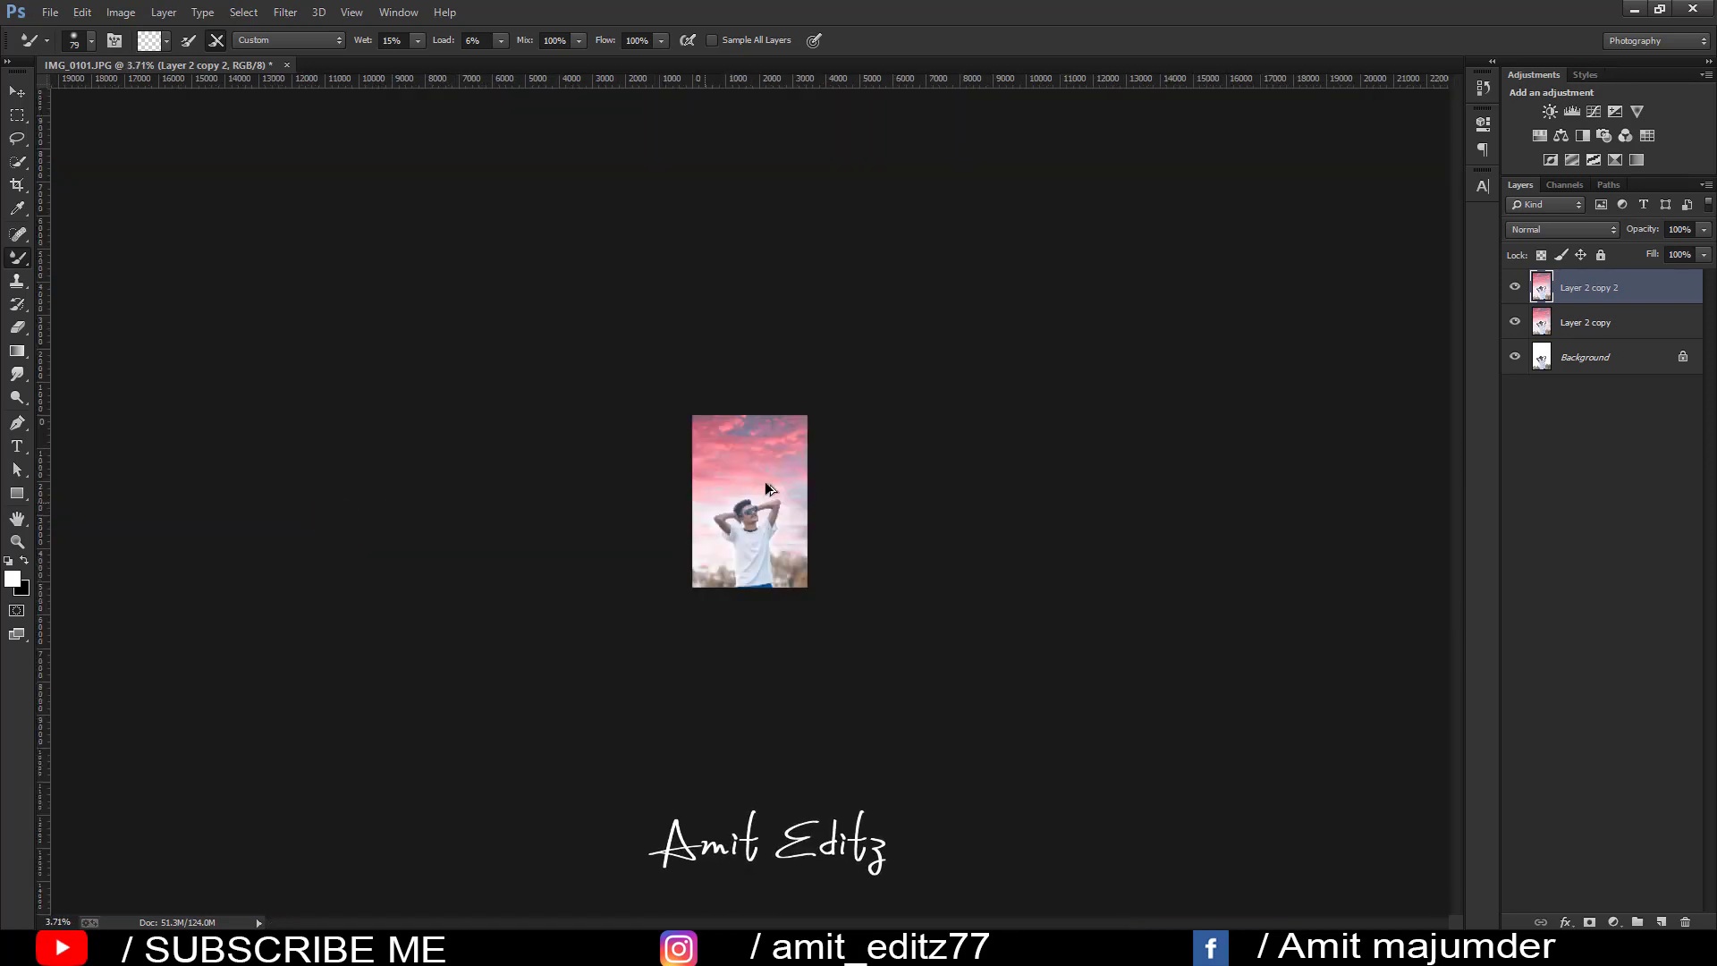
scroll(764, 481, "down", 1)
scroll(765, 481, "up", 2)
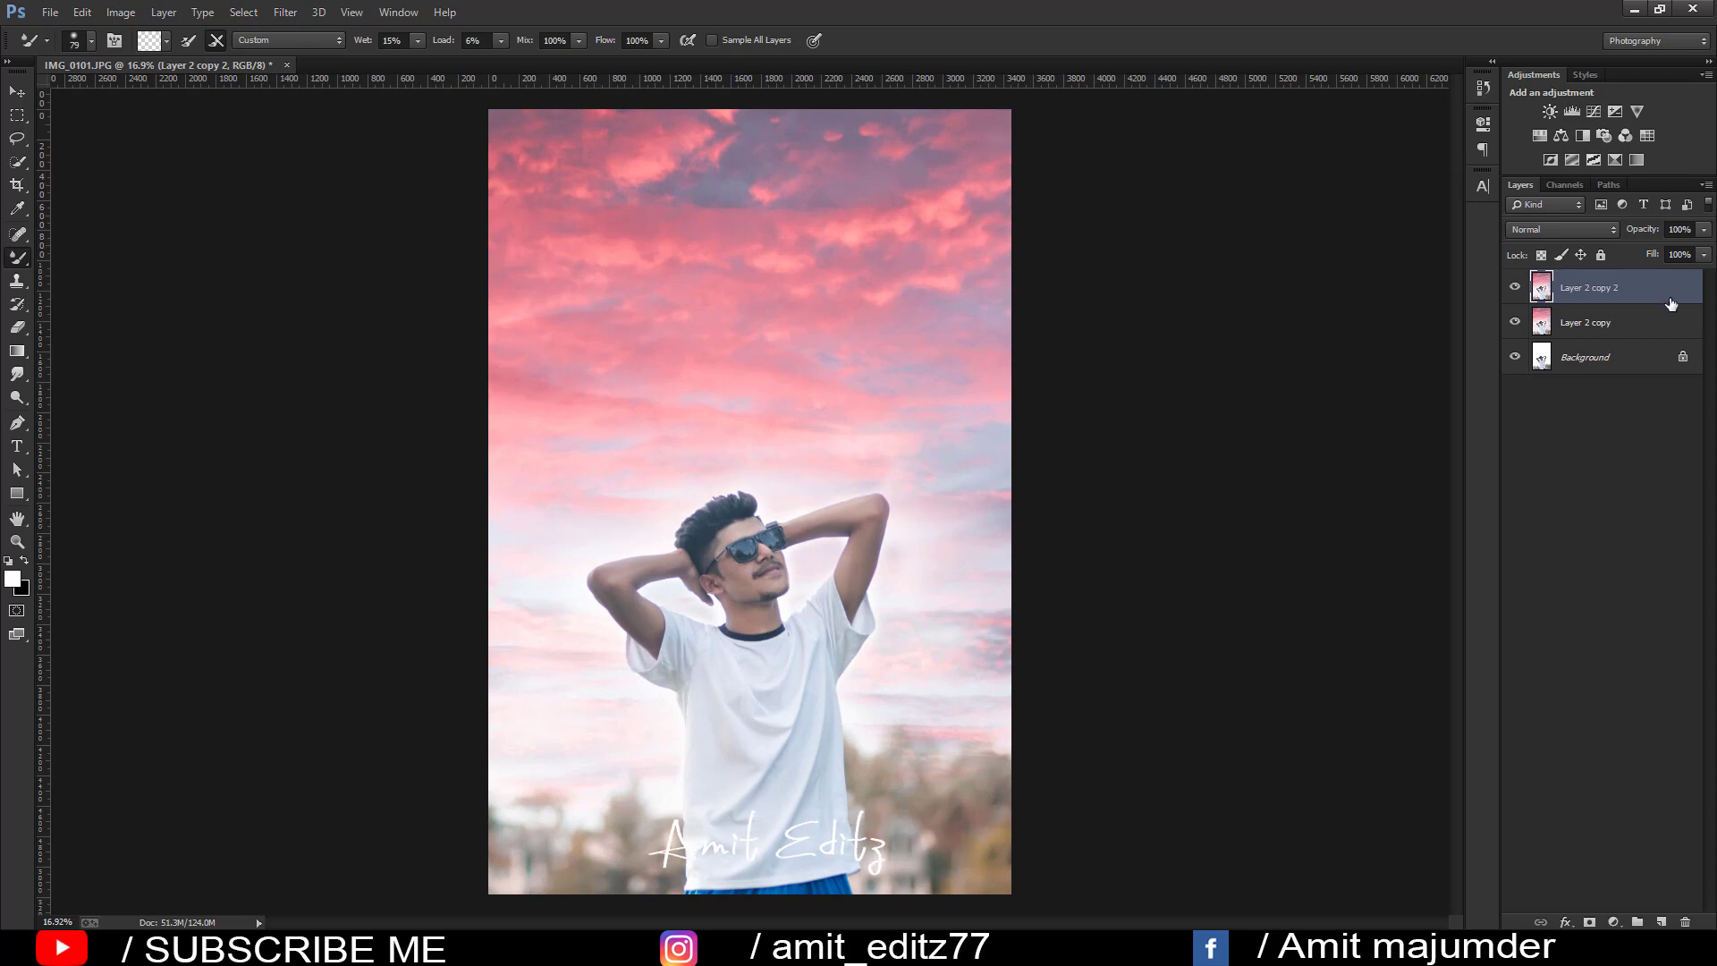
left_click(1512, 287)
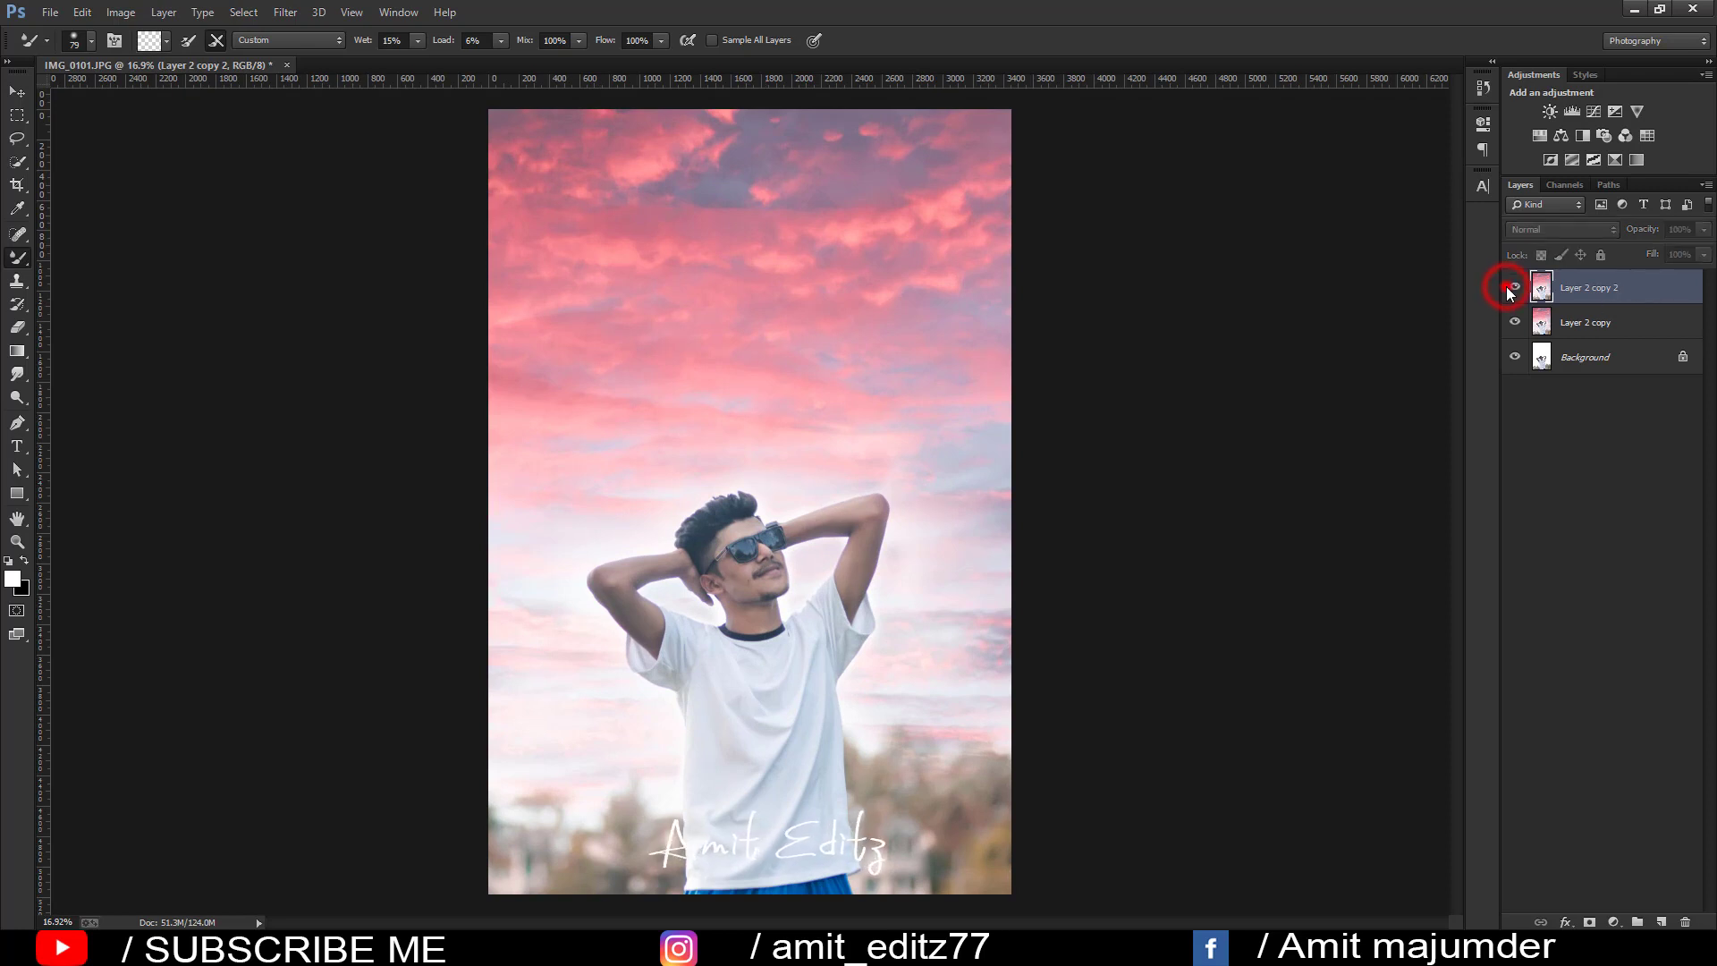
left_click(1511, 287)
scroll(754, 582, "up", 5)
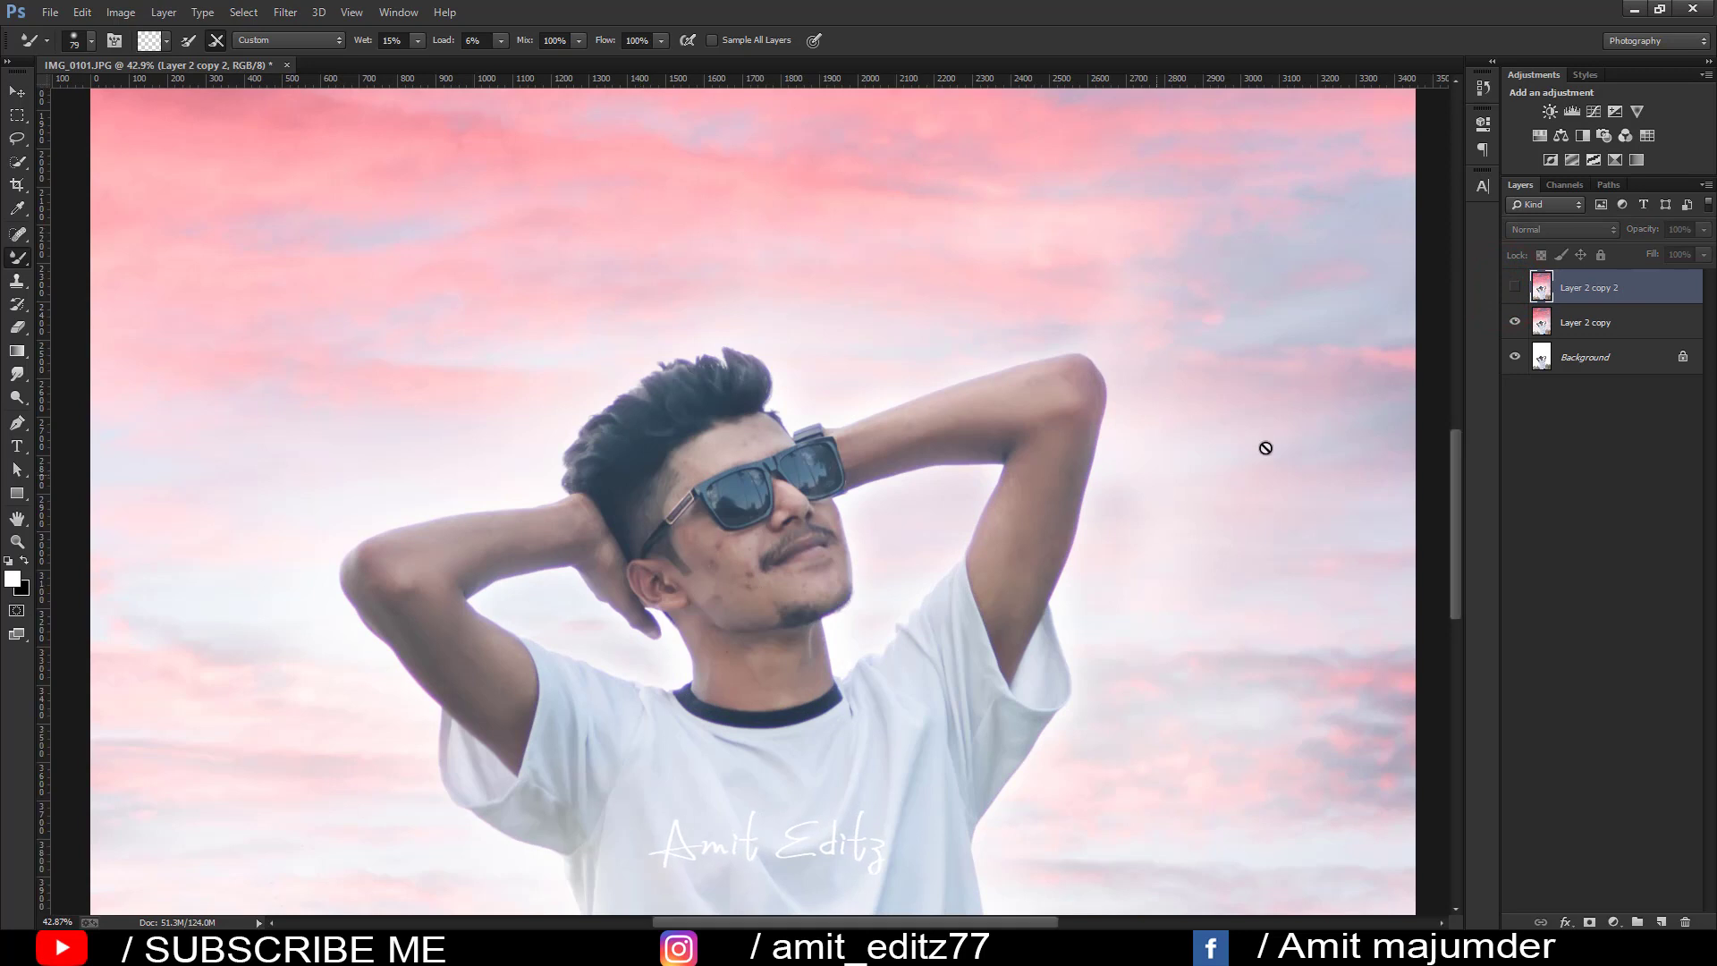
left_click(1514, 288)
- Duplicate the retouched layer as Layer 2 copy 3
left_click_drag(1551, 297, 1661, 921)
scroll(870, 564, "down", 3)
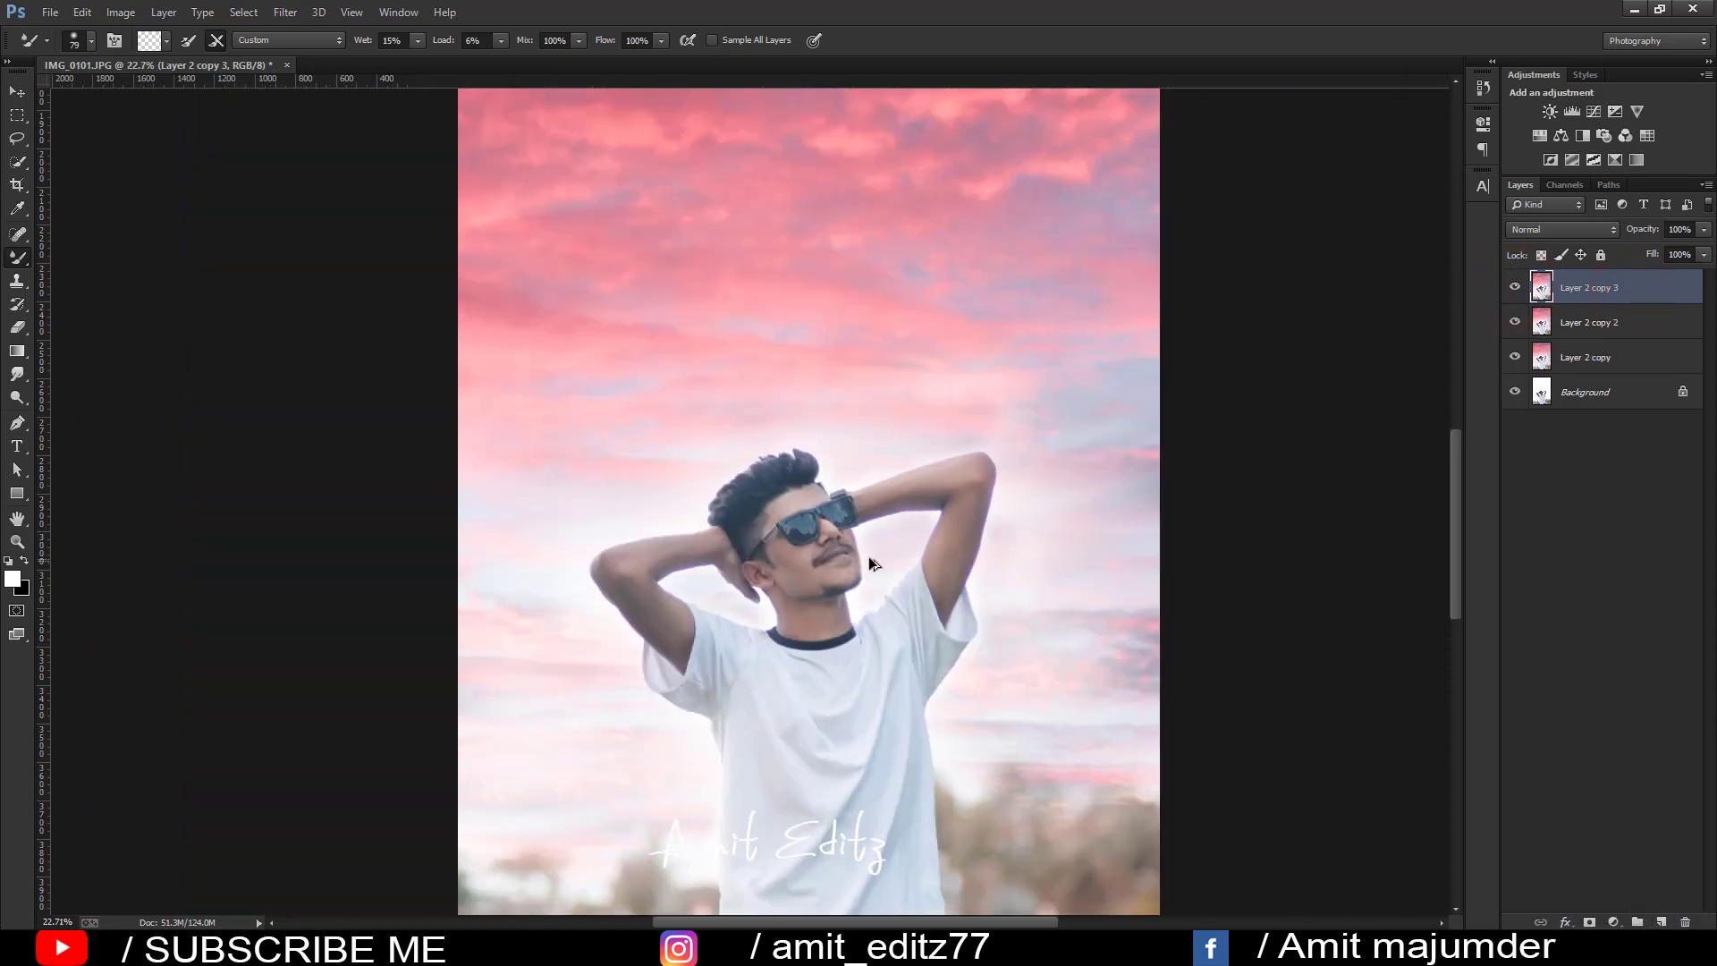
scroll(870, 563, "down", 2)
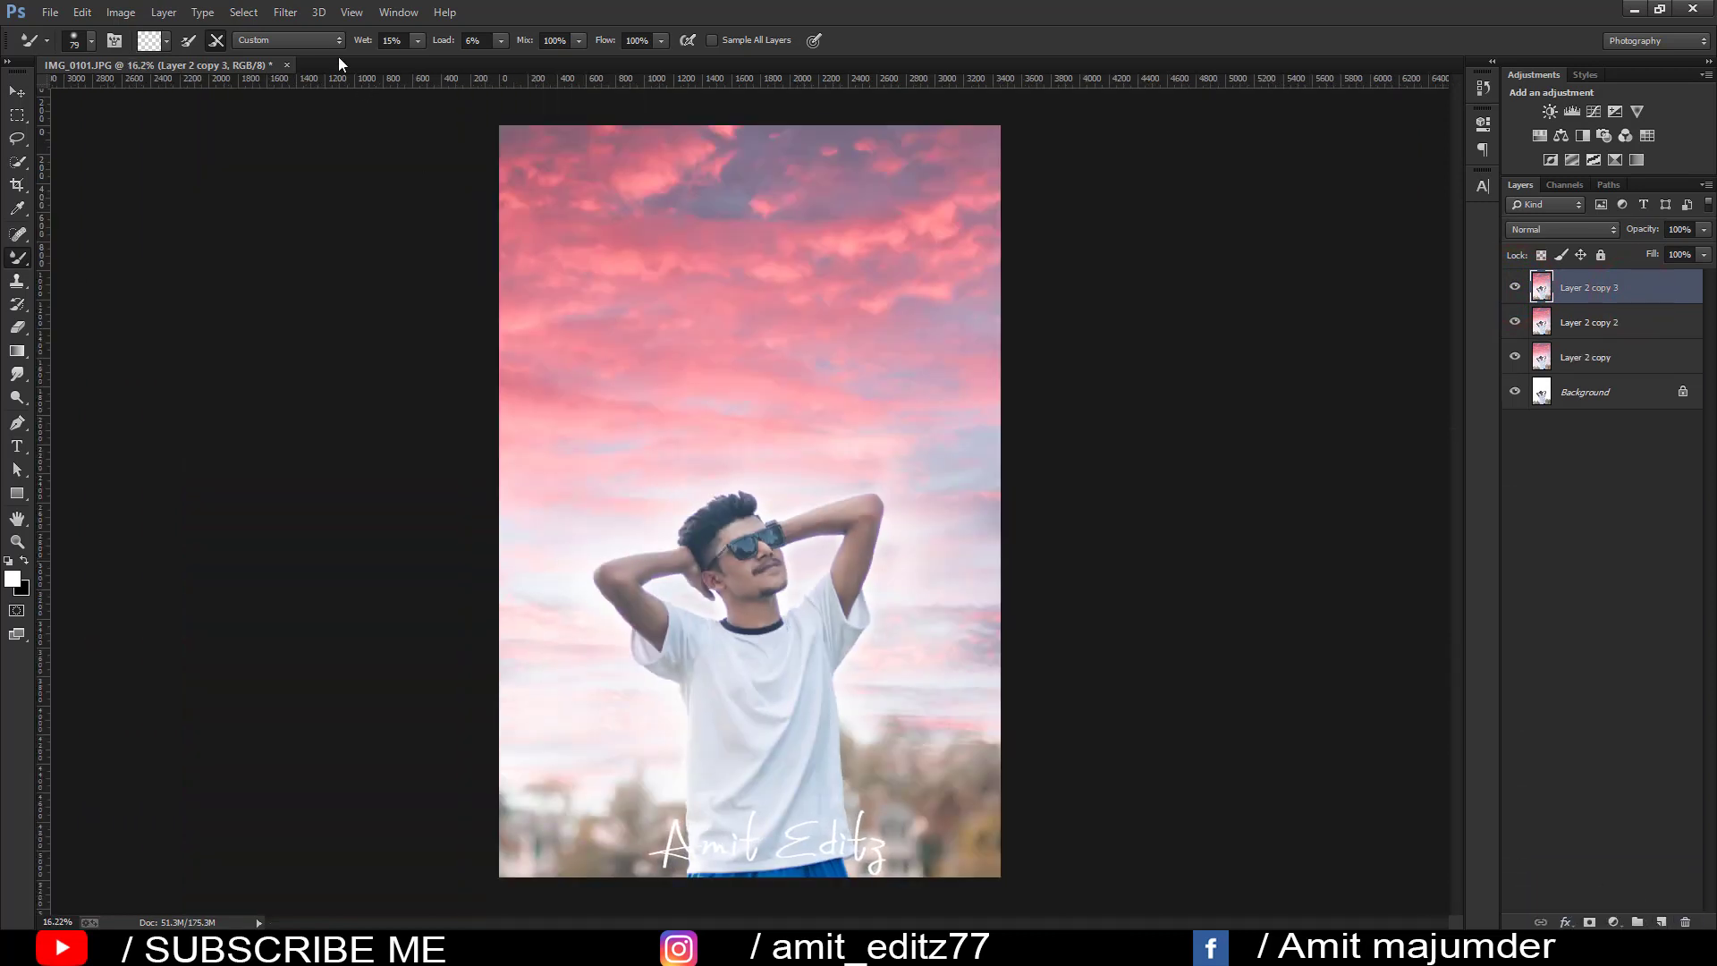
- In the Camera Raw Filter, set Contrast +32, Shadows +7 and Blacks -15
left_click(286, 13)
left_click(337, 116)
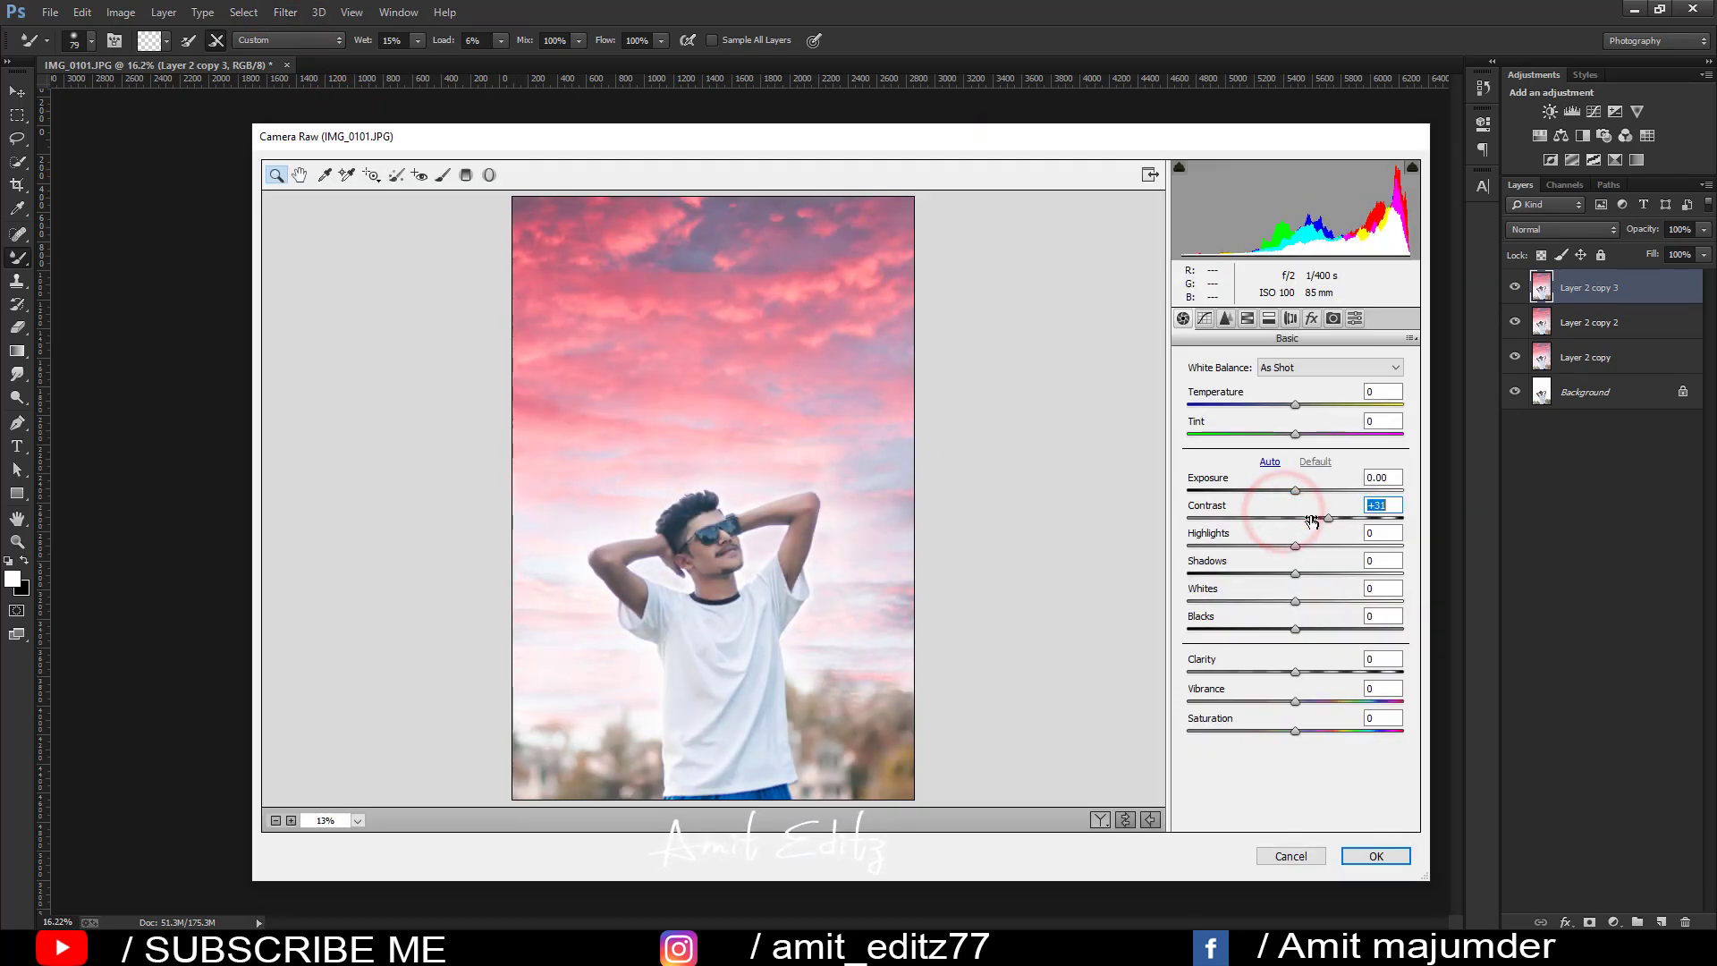
left_click_drag(1302, 519, 1309, 521)
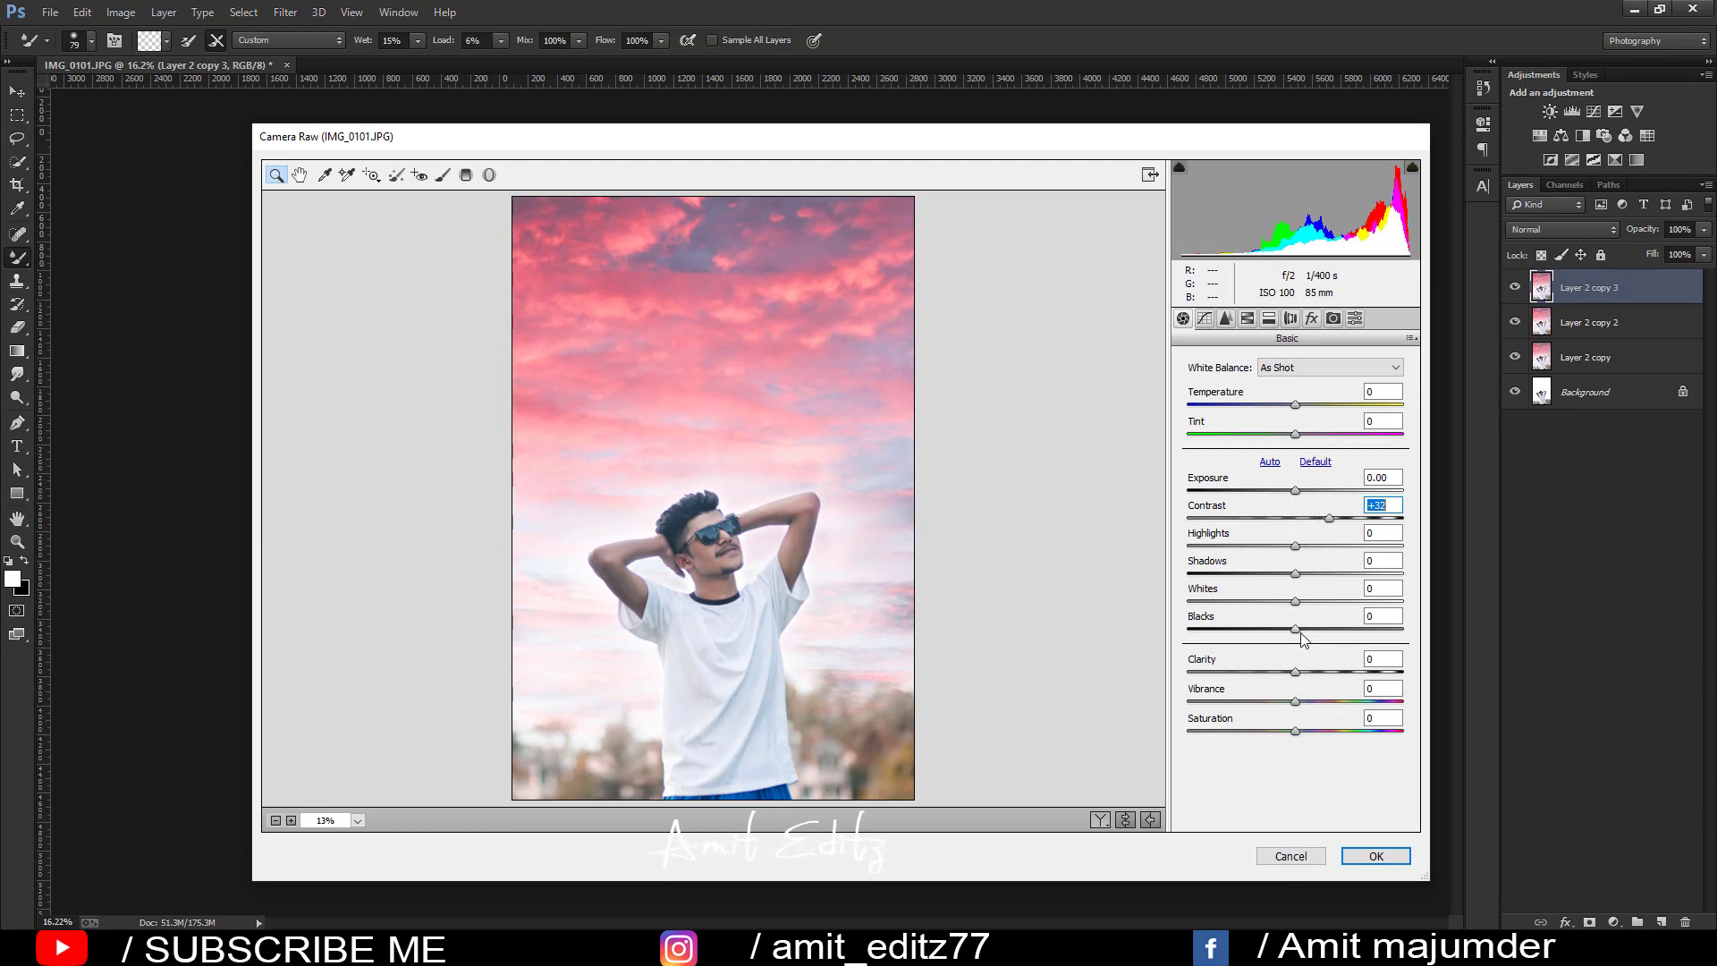
mouse_move(1295, 631)
left_mouse_down()
mouse_move(1231, 628)
mouse_move(1287, 617)
left_mouse_up()
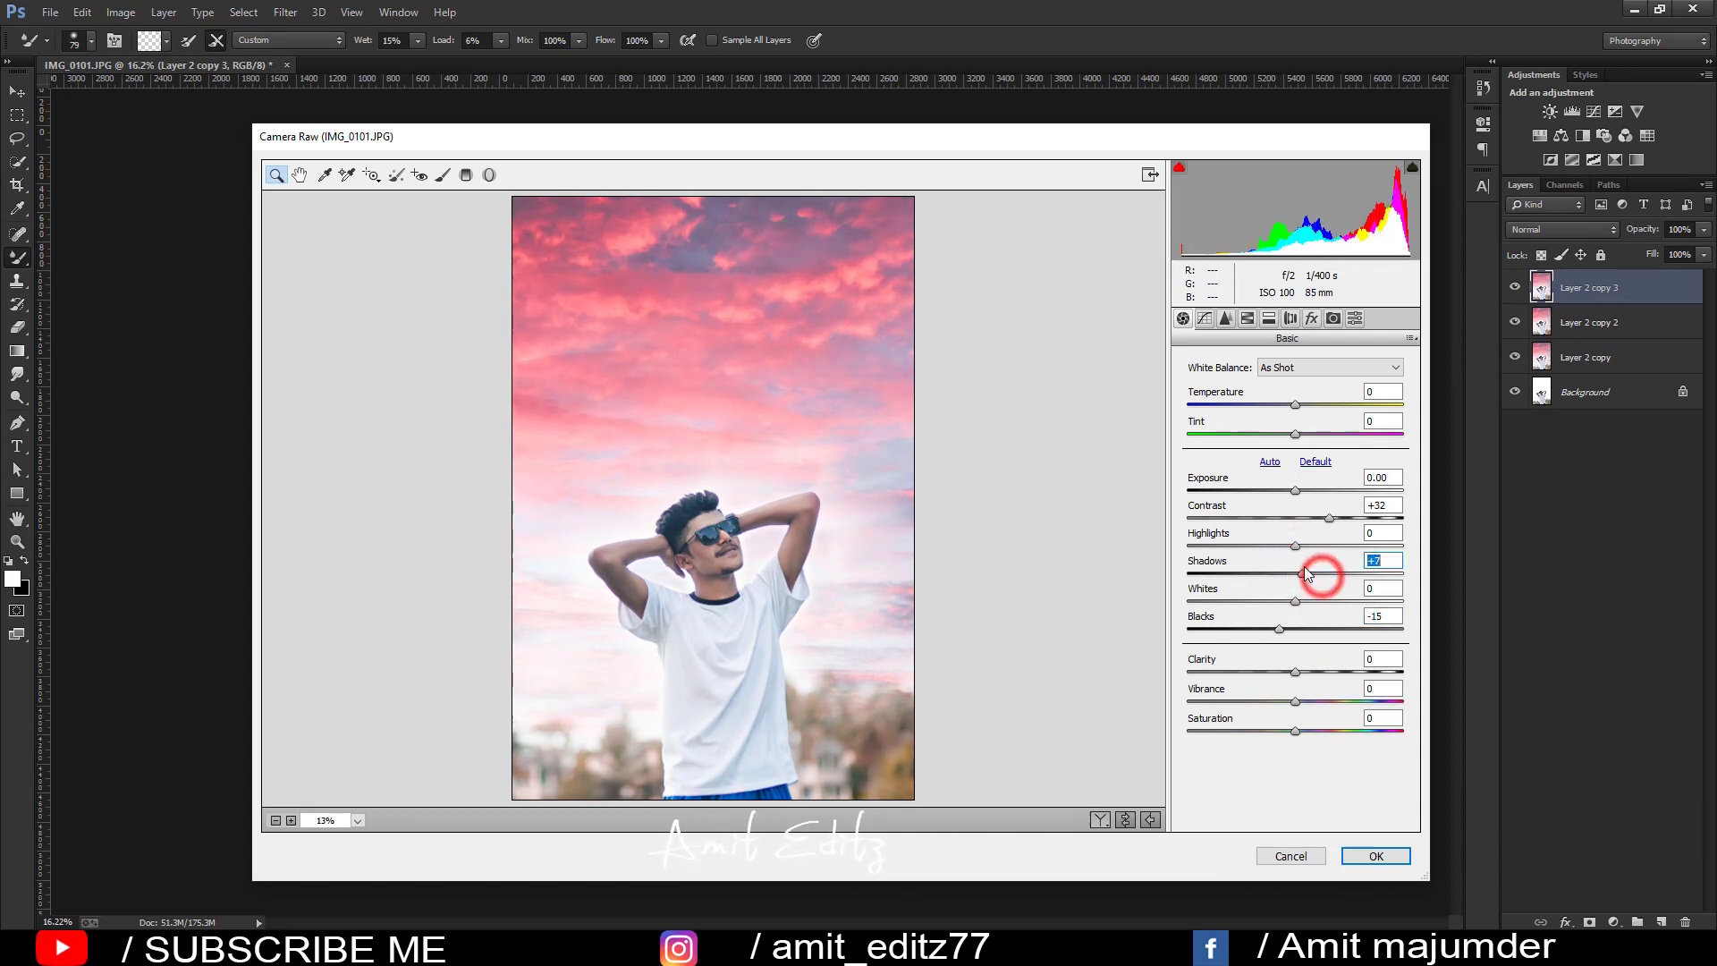
left_click_drag(1308, 580, 1301, 590)
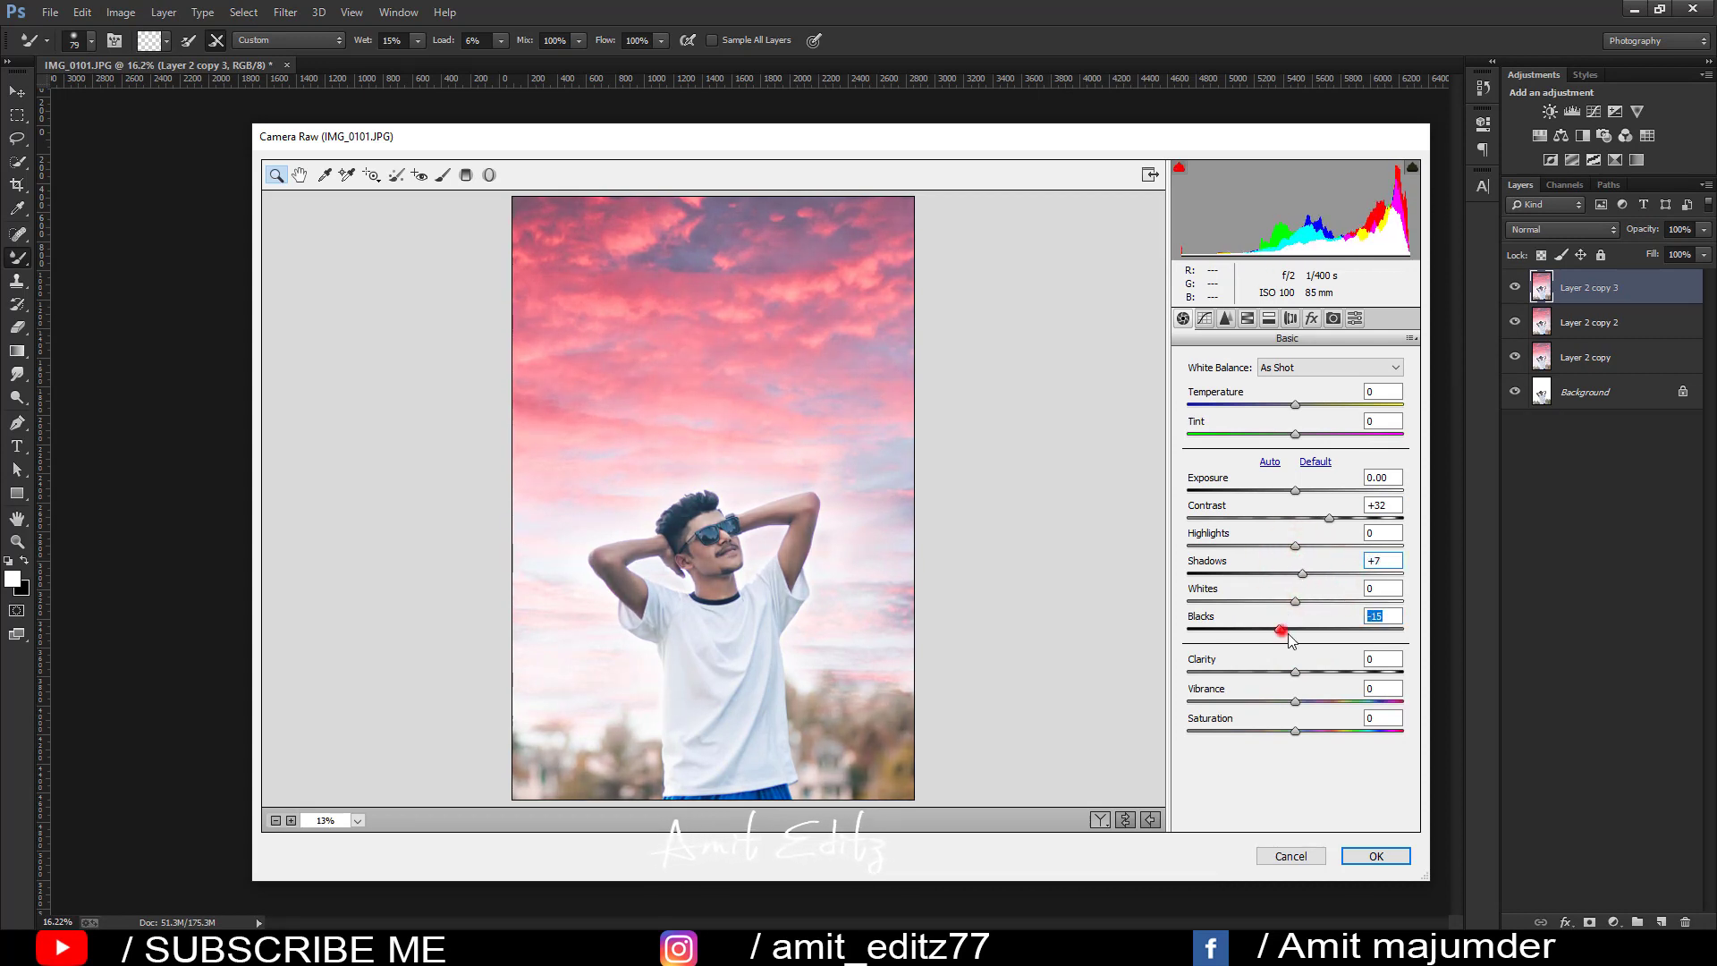
- Set sharpening amount to 26 and reduce luminance noise in the Detail panel
left_click(1227, 319)
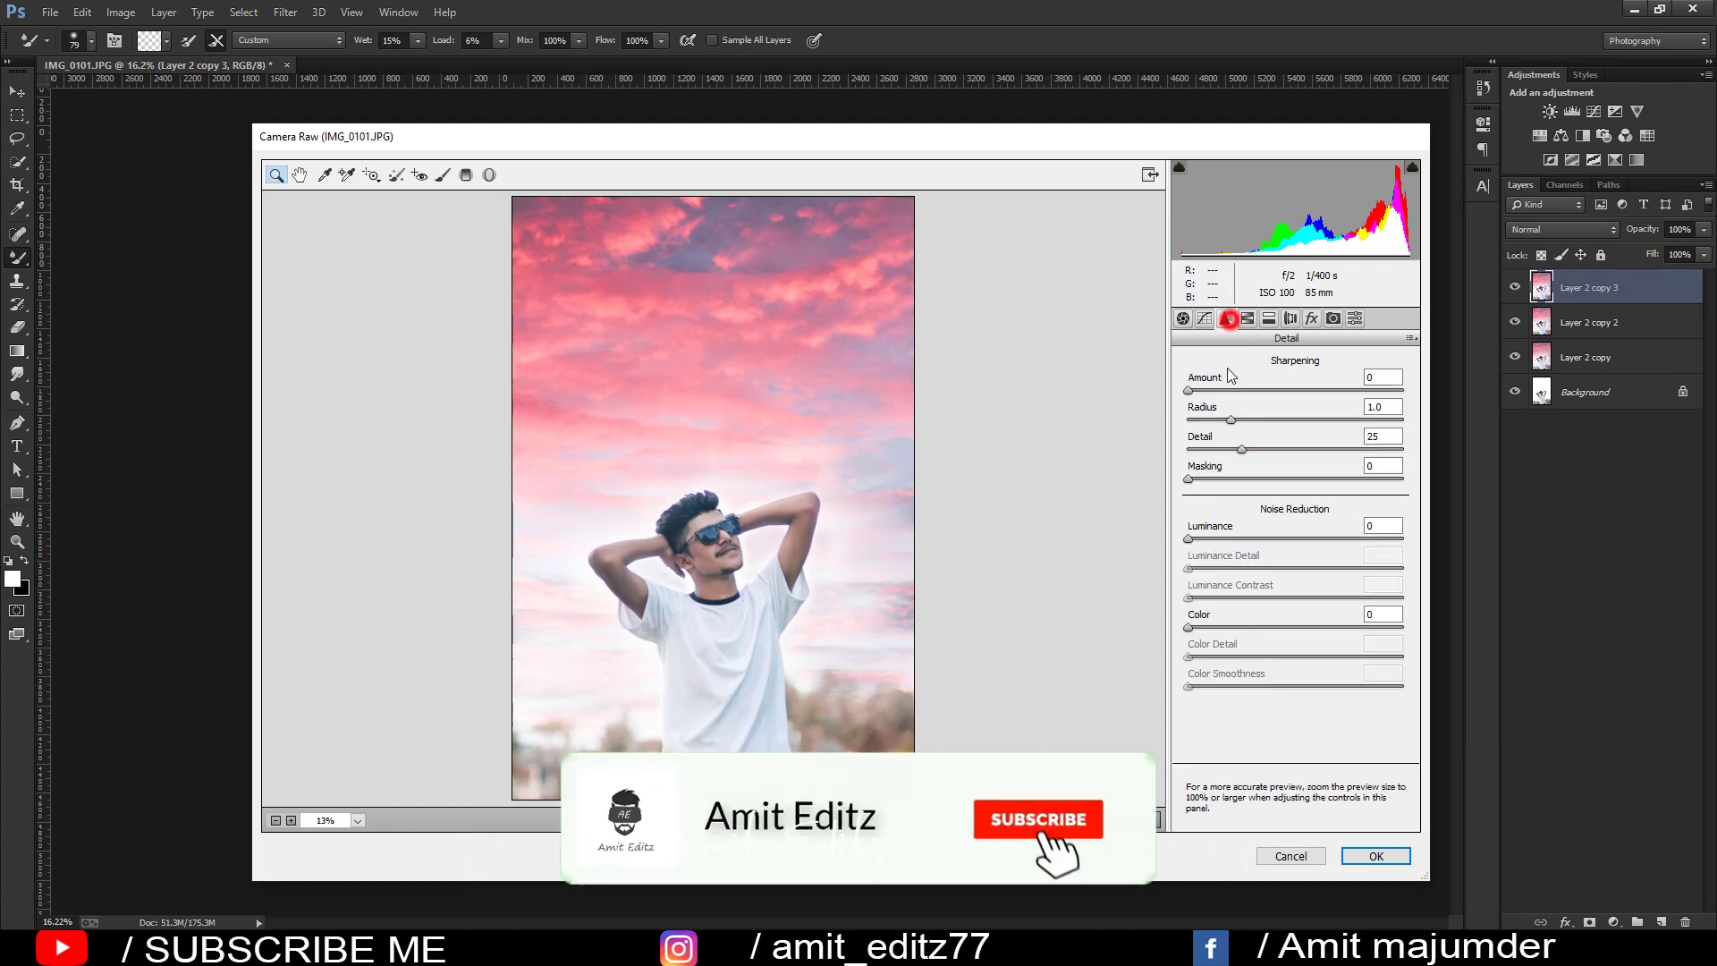
left_click_drag(1187, 390, 1225, 390)
left_click(1231, 420)
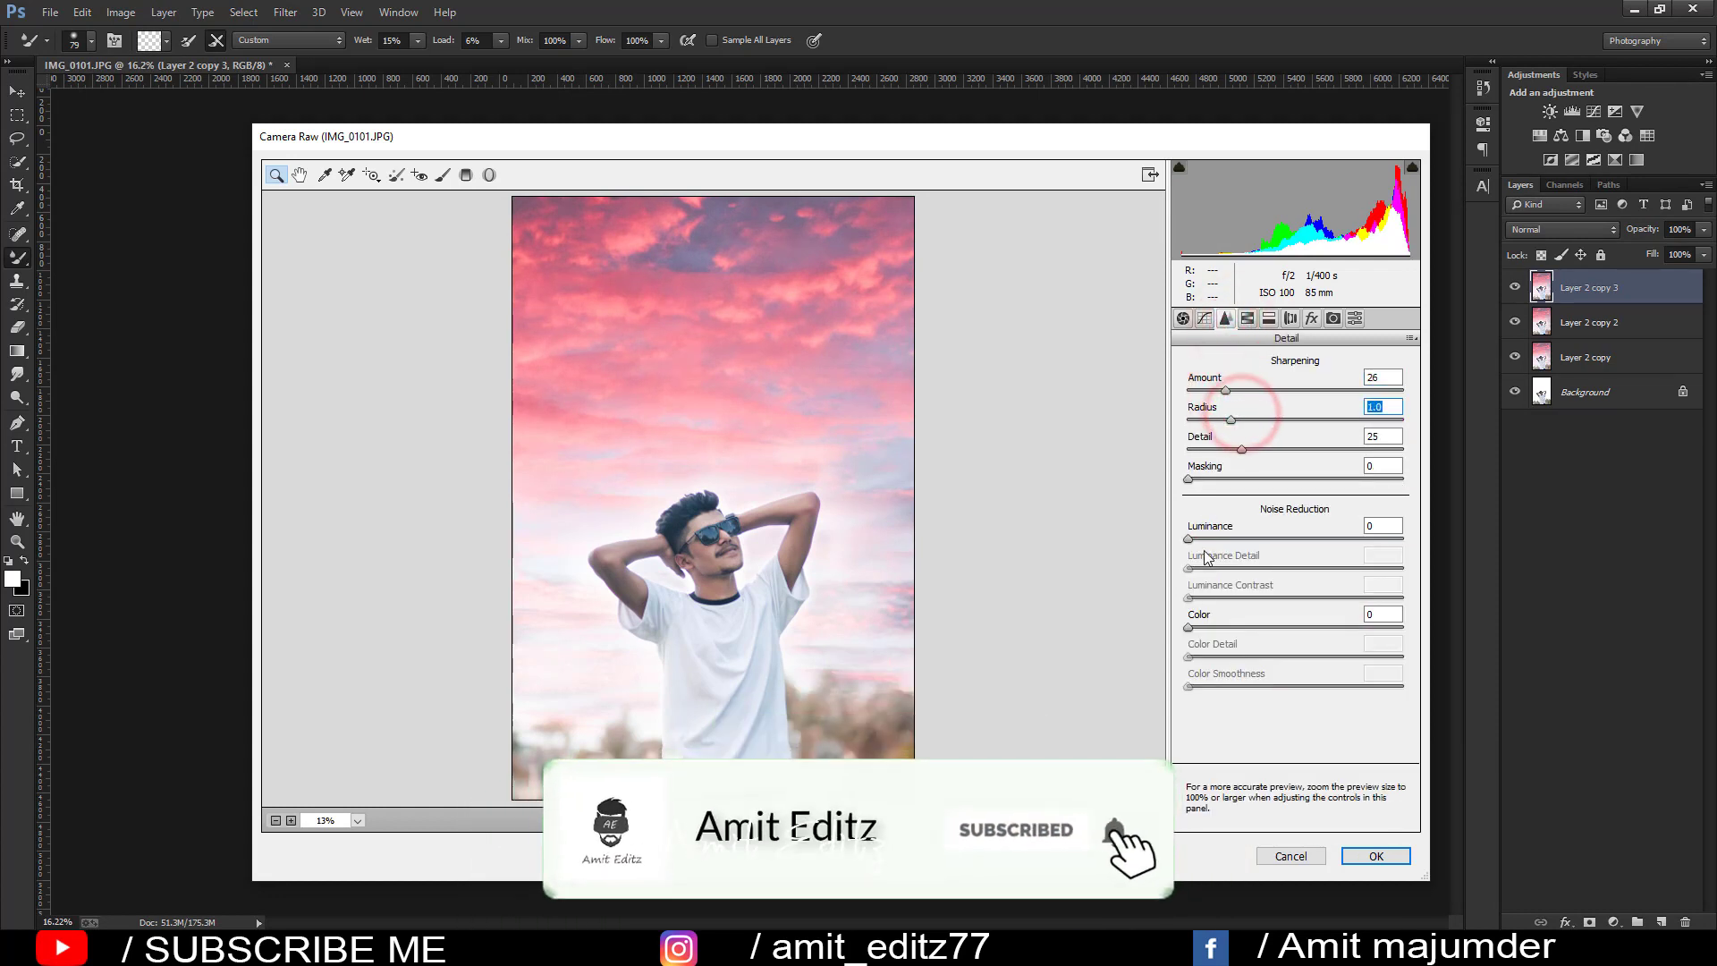
left_click_drag(1203, 538, 1223, 538)
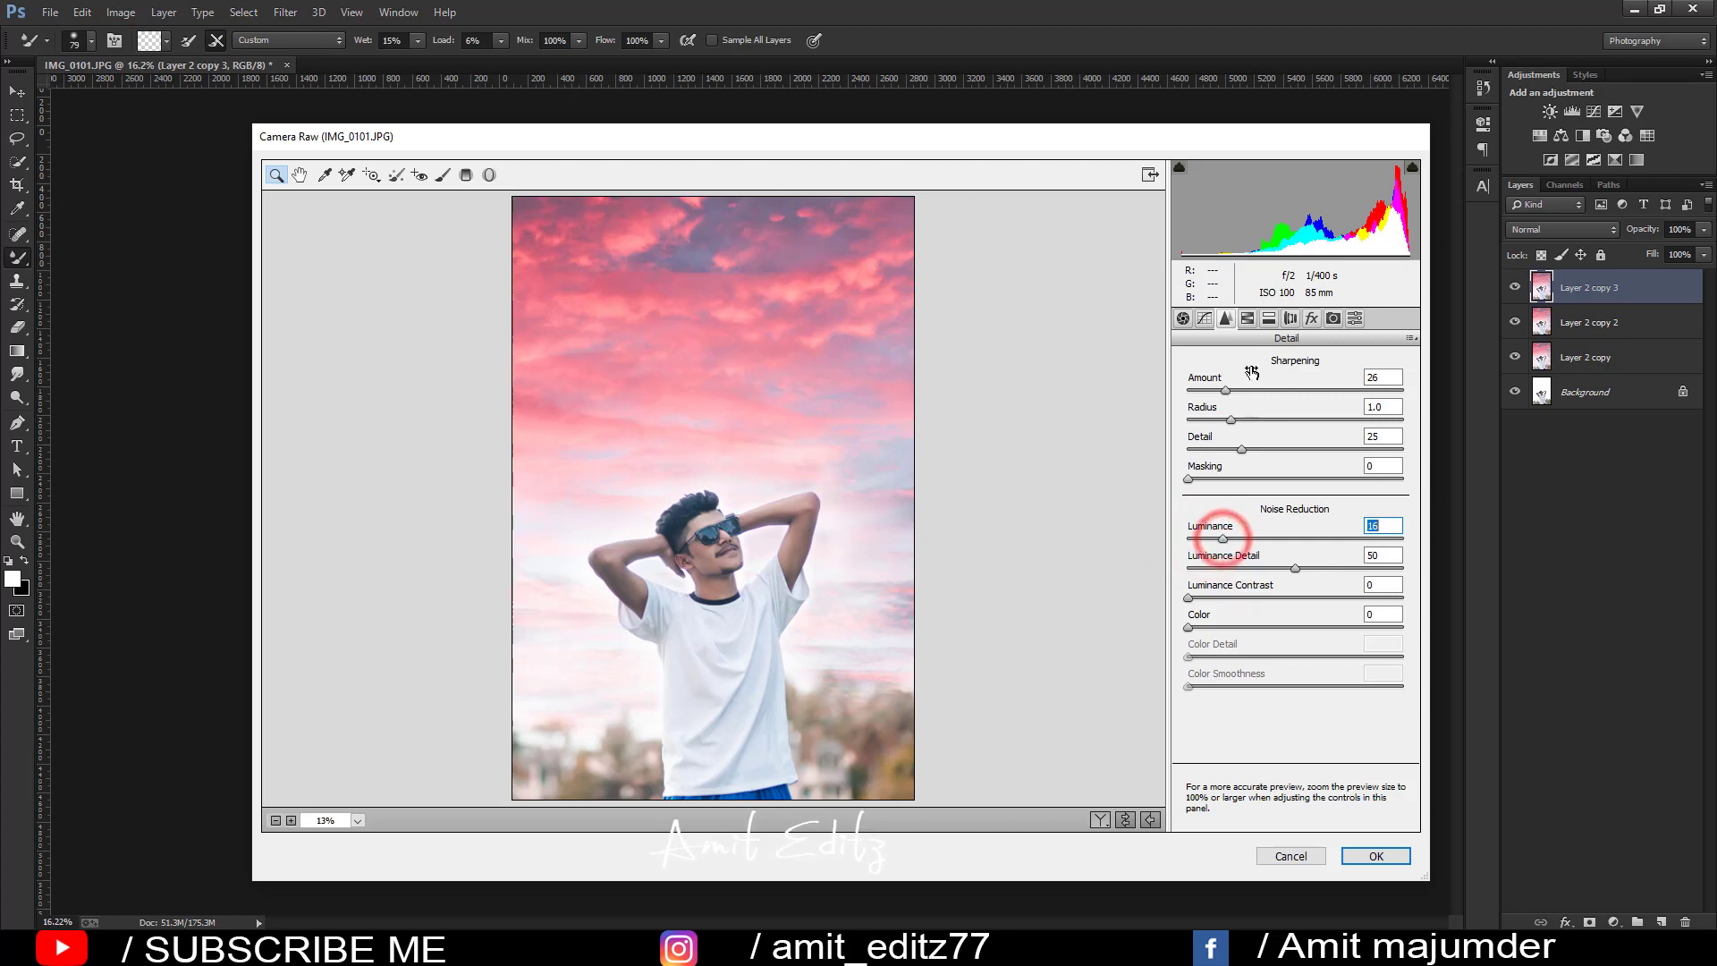
- Add grain amount 8, size 25, and a -24 vignette with midpoint 41, roundness -8
left_click(1312, 318)
left_click(1333, 319)
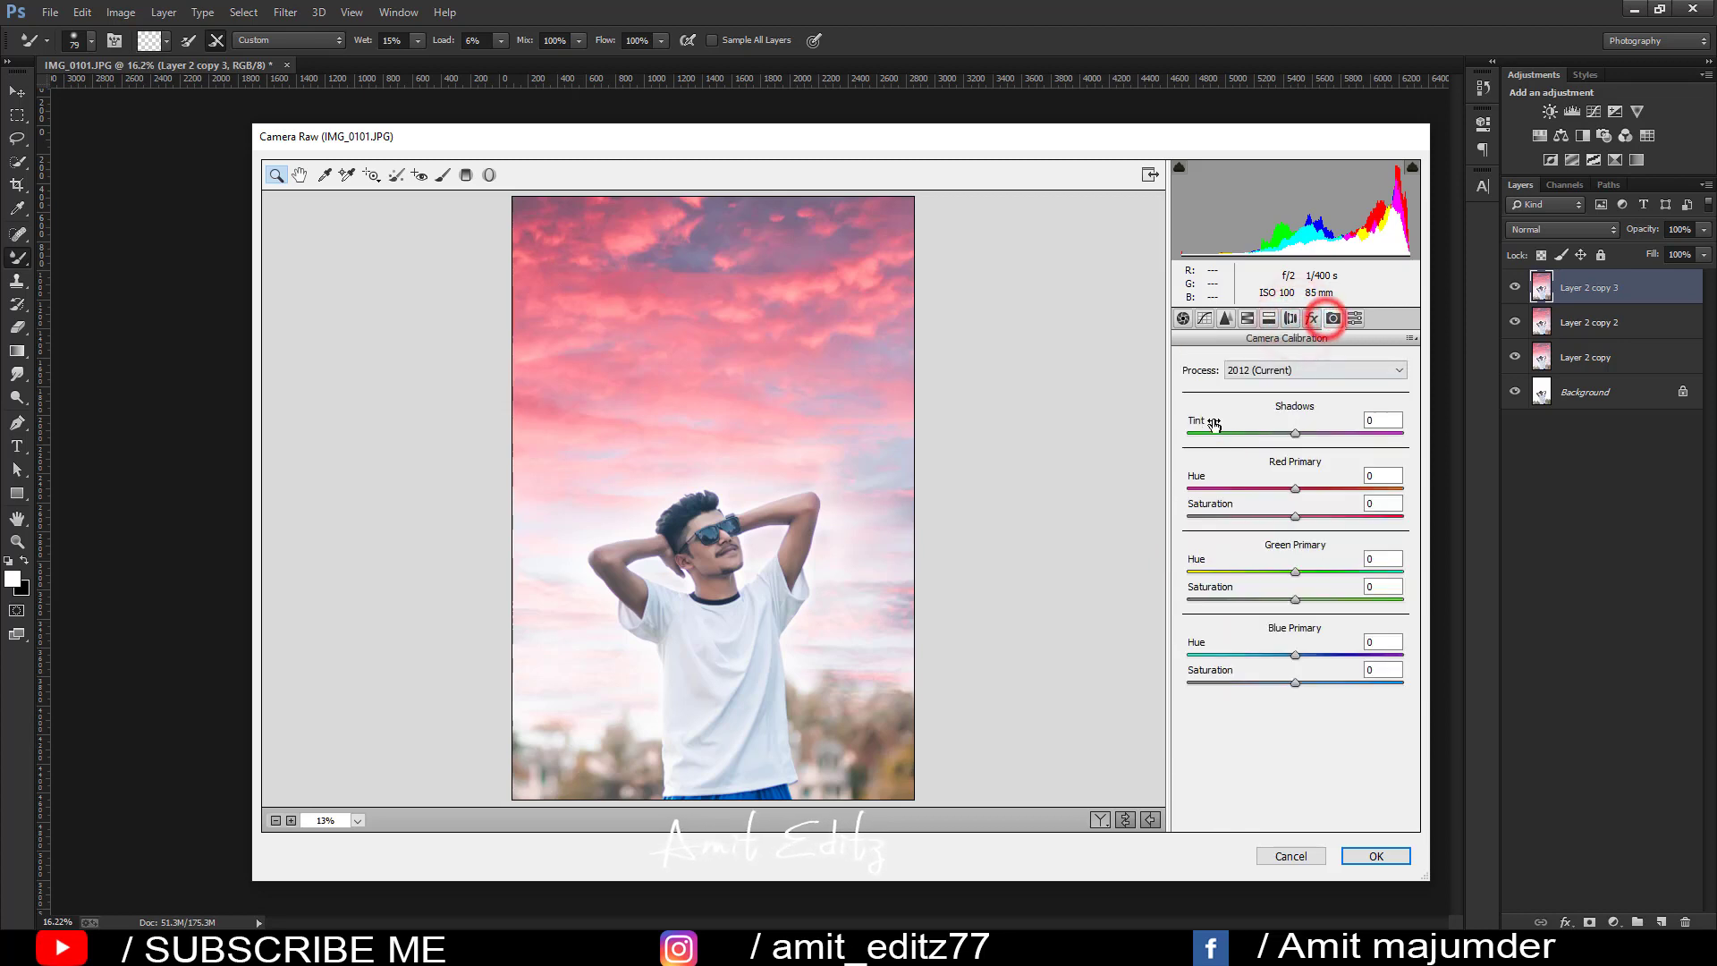
left_click(1312, 318)
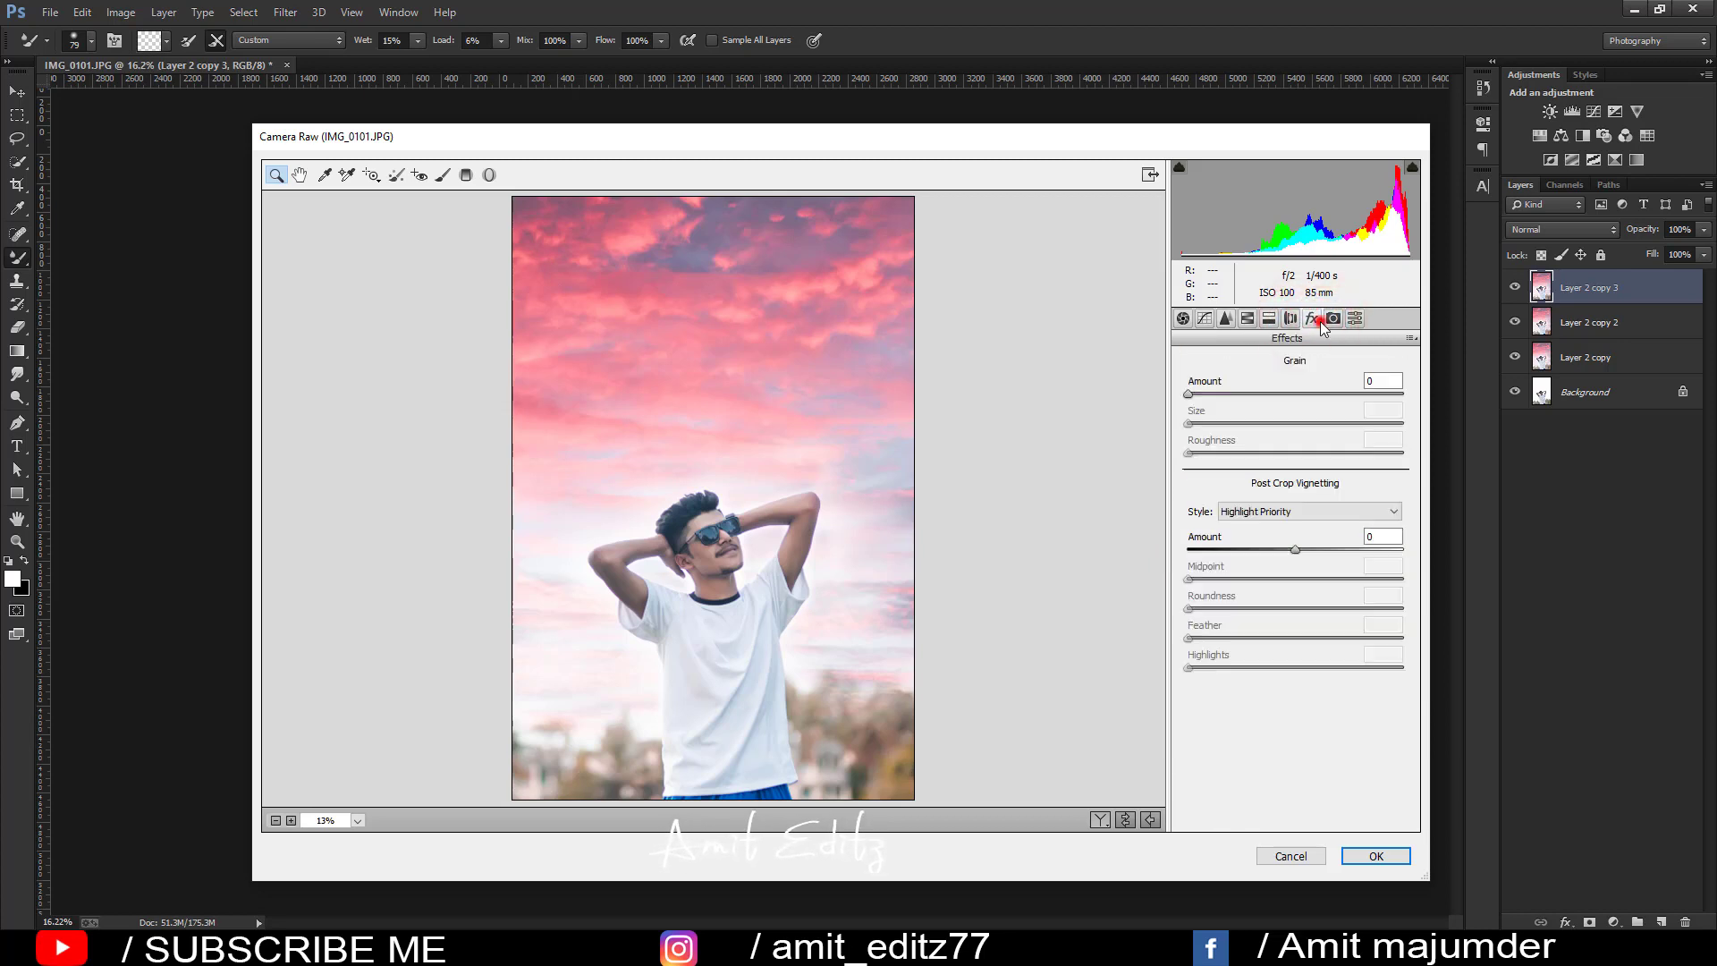
left_click(1206, 394)
mouse_move(1295, 549)
left_mouse_down()
mouse_move(1270, 549)
mouse_move(1286, 608)
left_mouse_up()
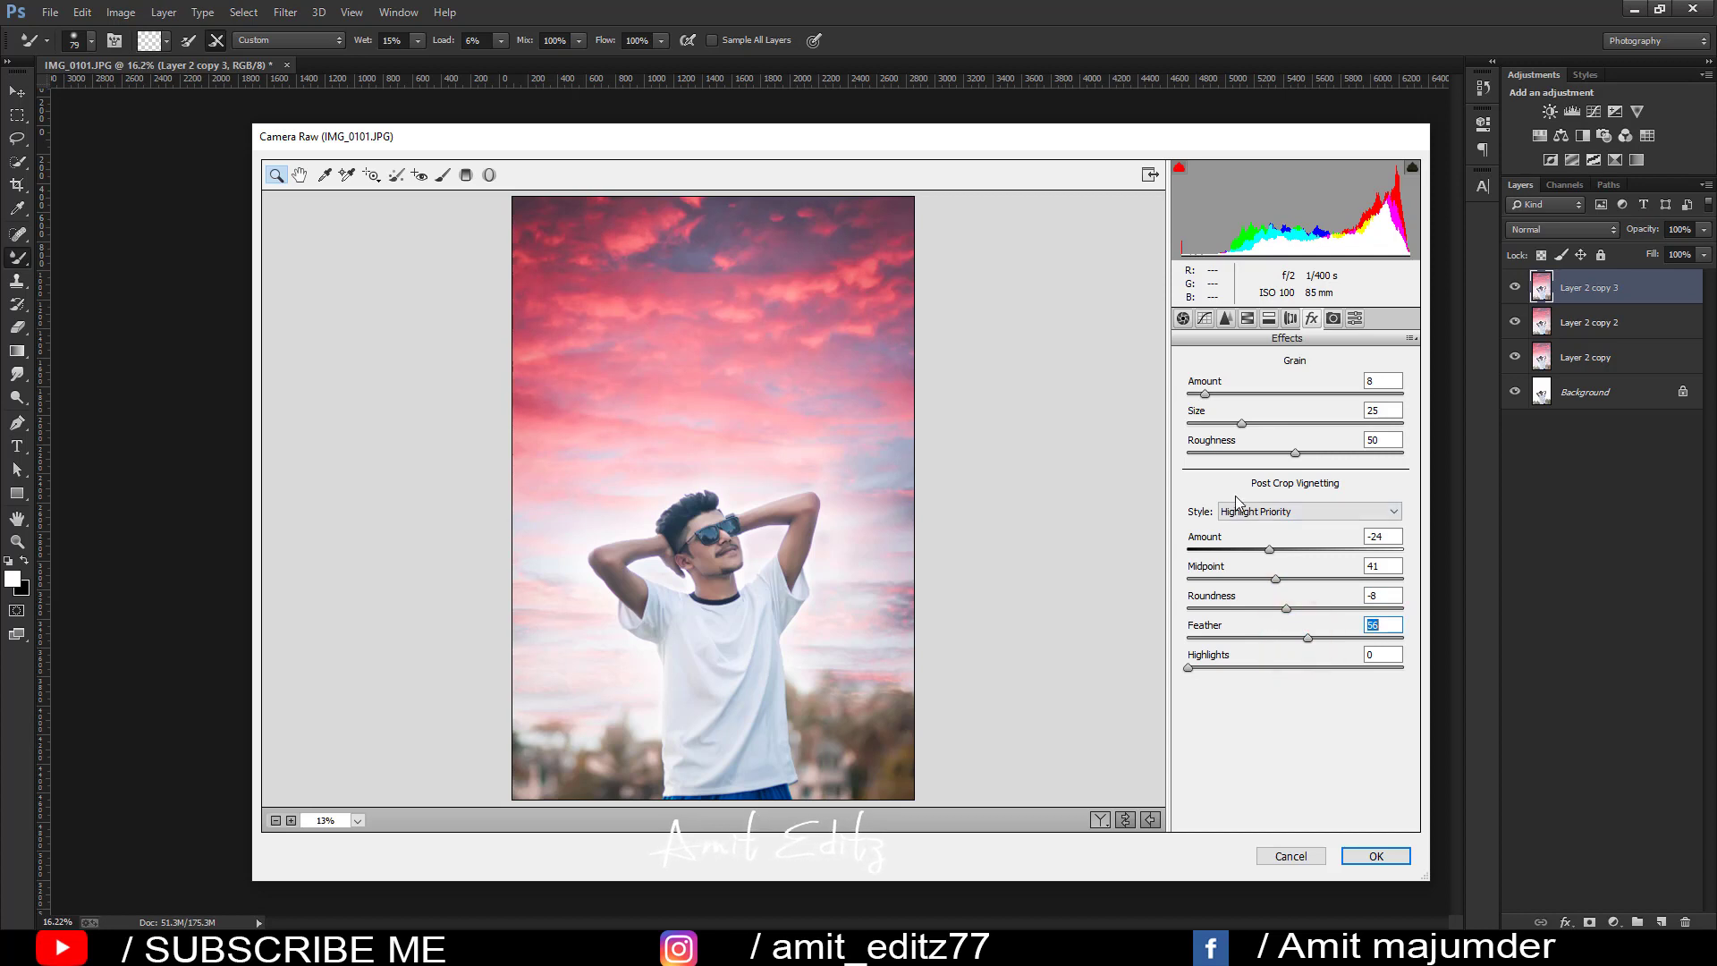
- Raise the Blue channel's black point on the point tone curve
left_click(1204, 319)
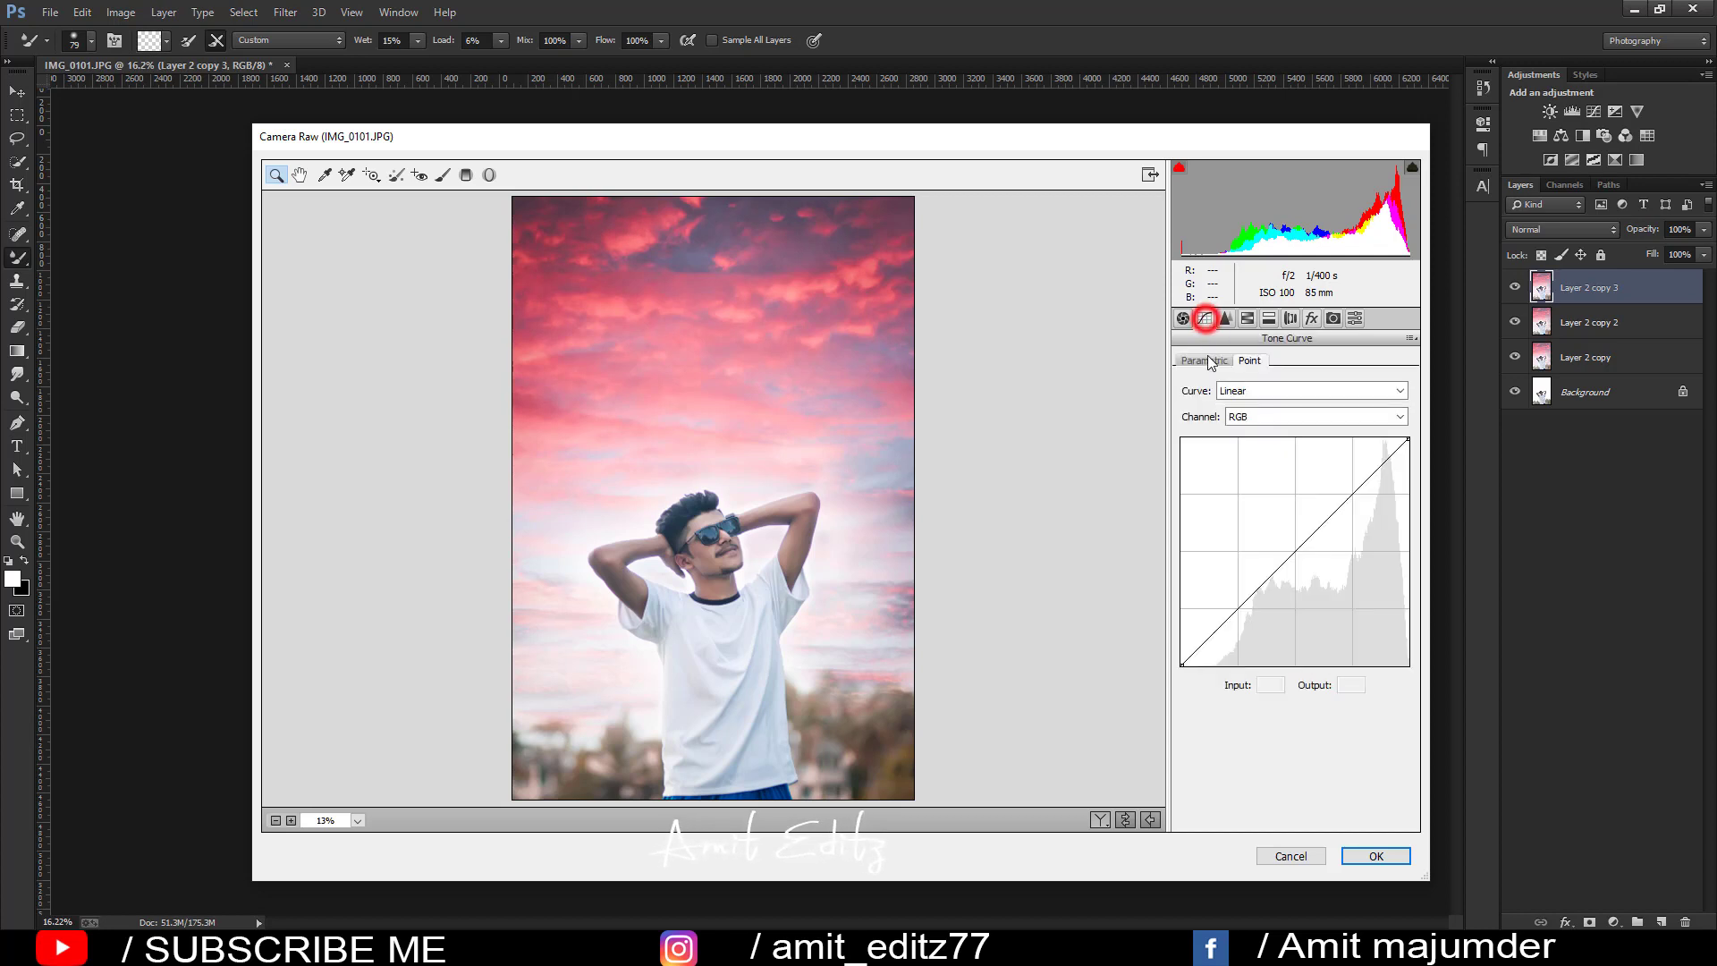
left_click(1251, 417)
left_click(1249, 481)
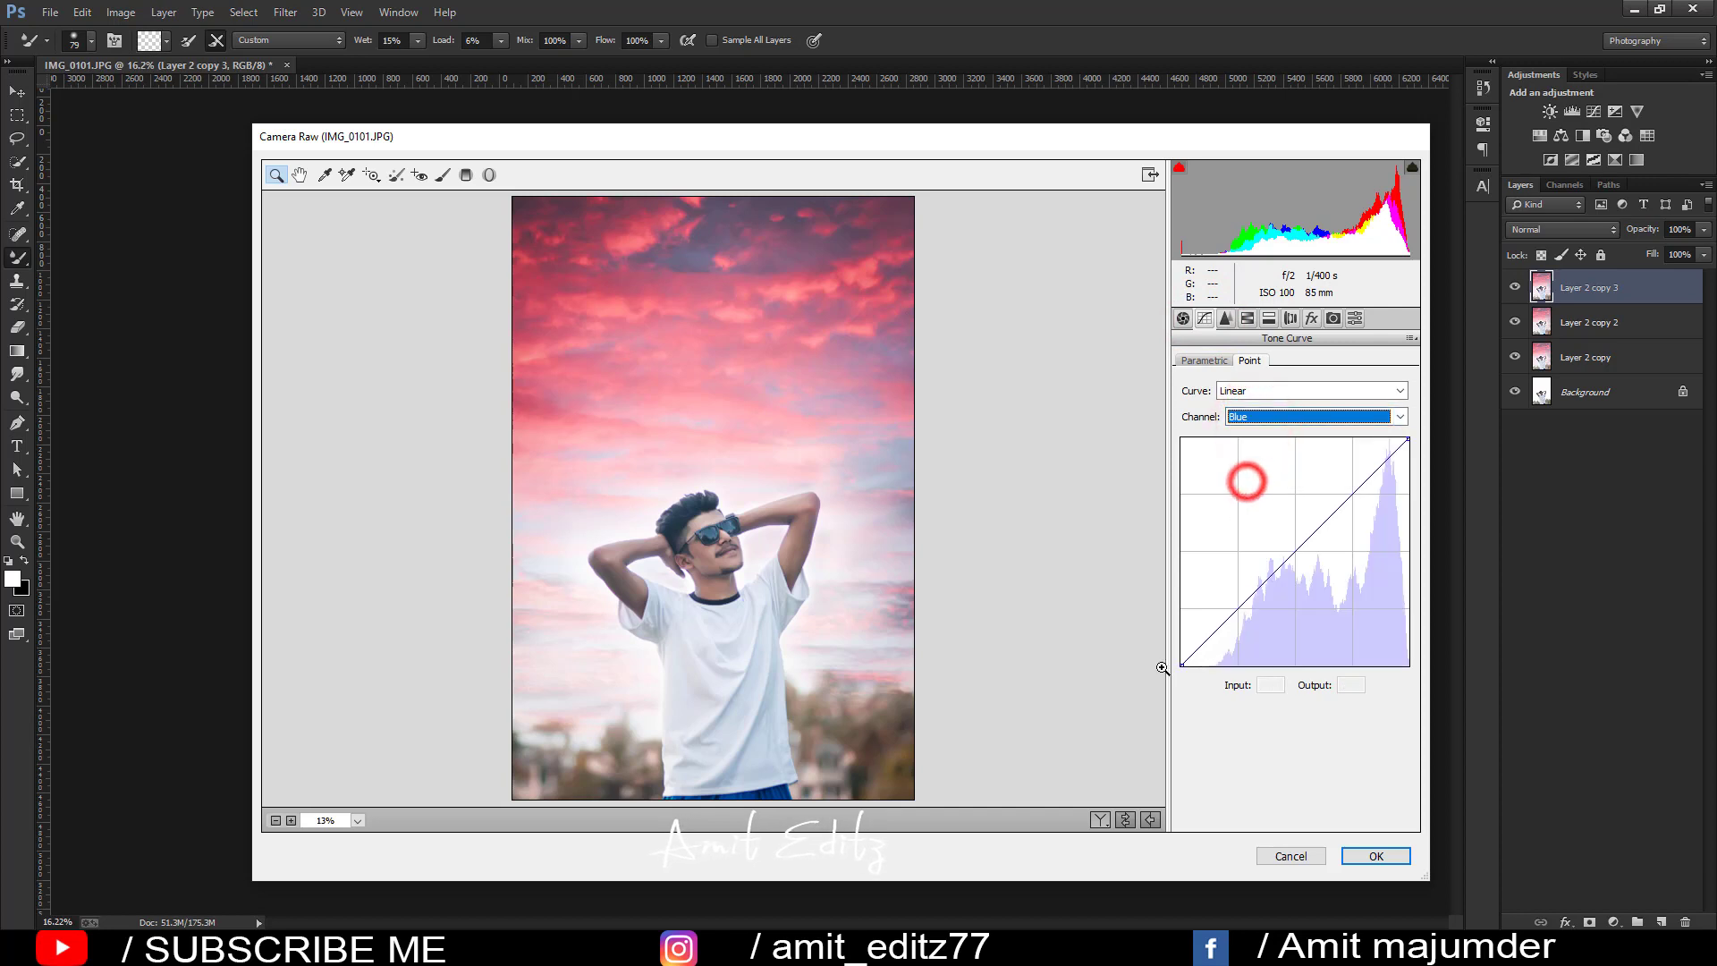
left_click_drag(1181, 665, 1177, 660)
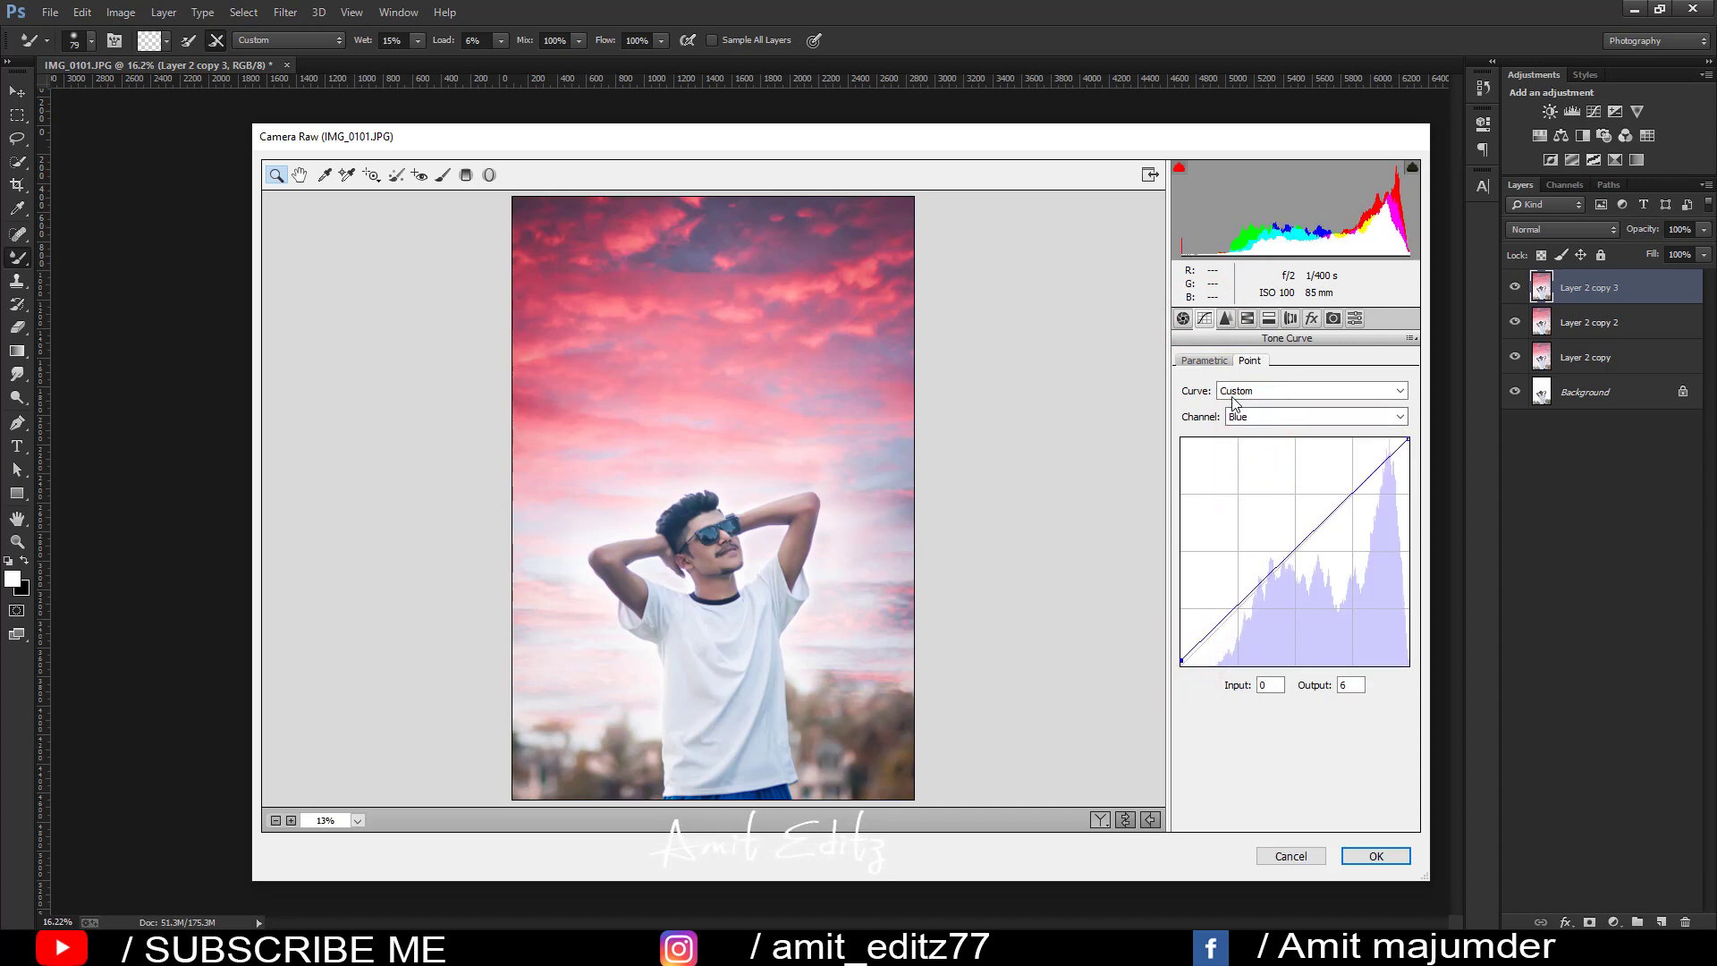
- Set the parametric curve to Lights +4, Darks -1, Shadows -13 and Highlights 0
left_click(1191, 358)
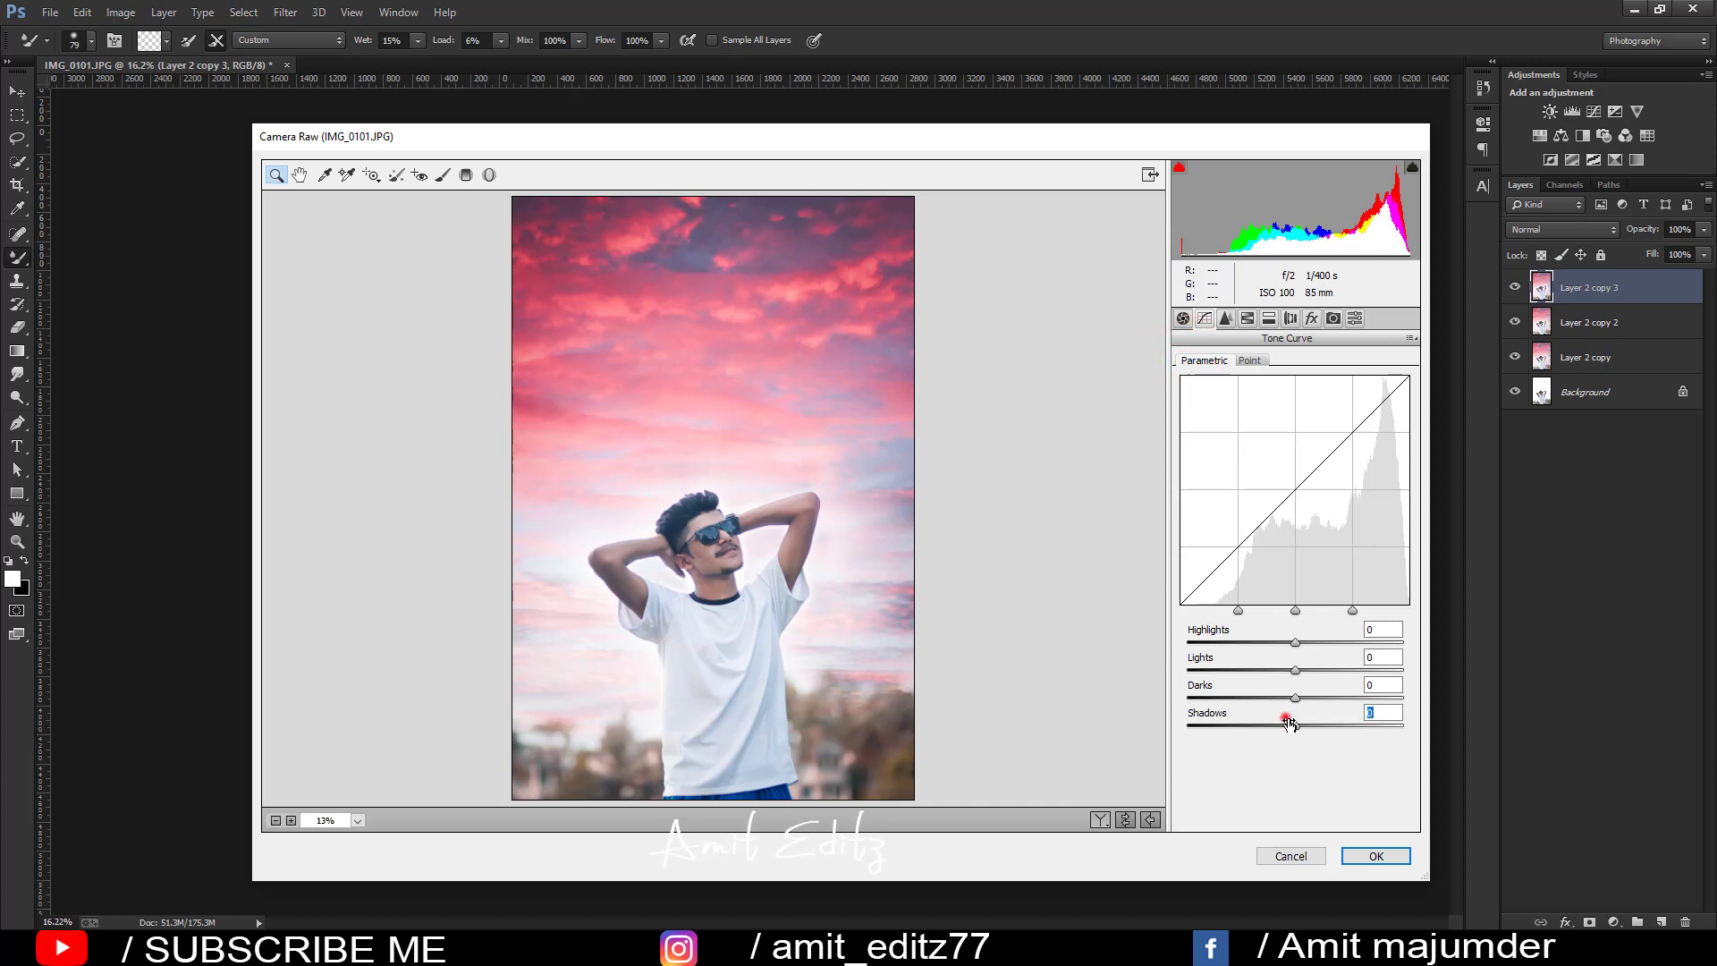
left_click_drag(1289, 723, 1254, 718)
mouse_move(1290, 723)
left_mouse_down()
mouse_move(1282, 696)
mouse_move(1299, 701)
mouse_move(1308, 671)
left_mouse_up()
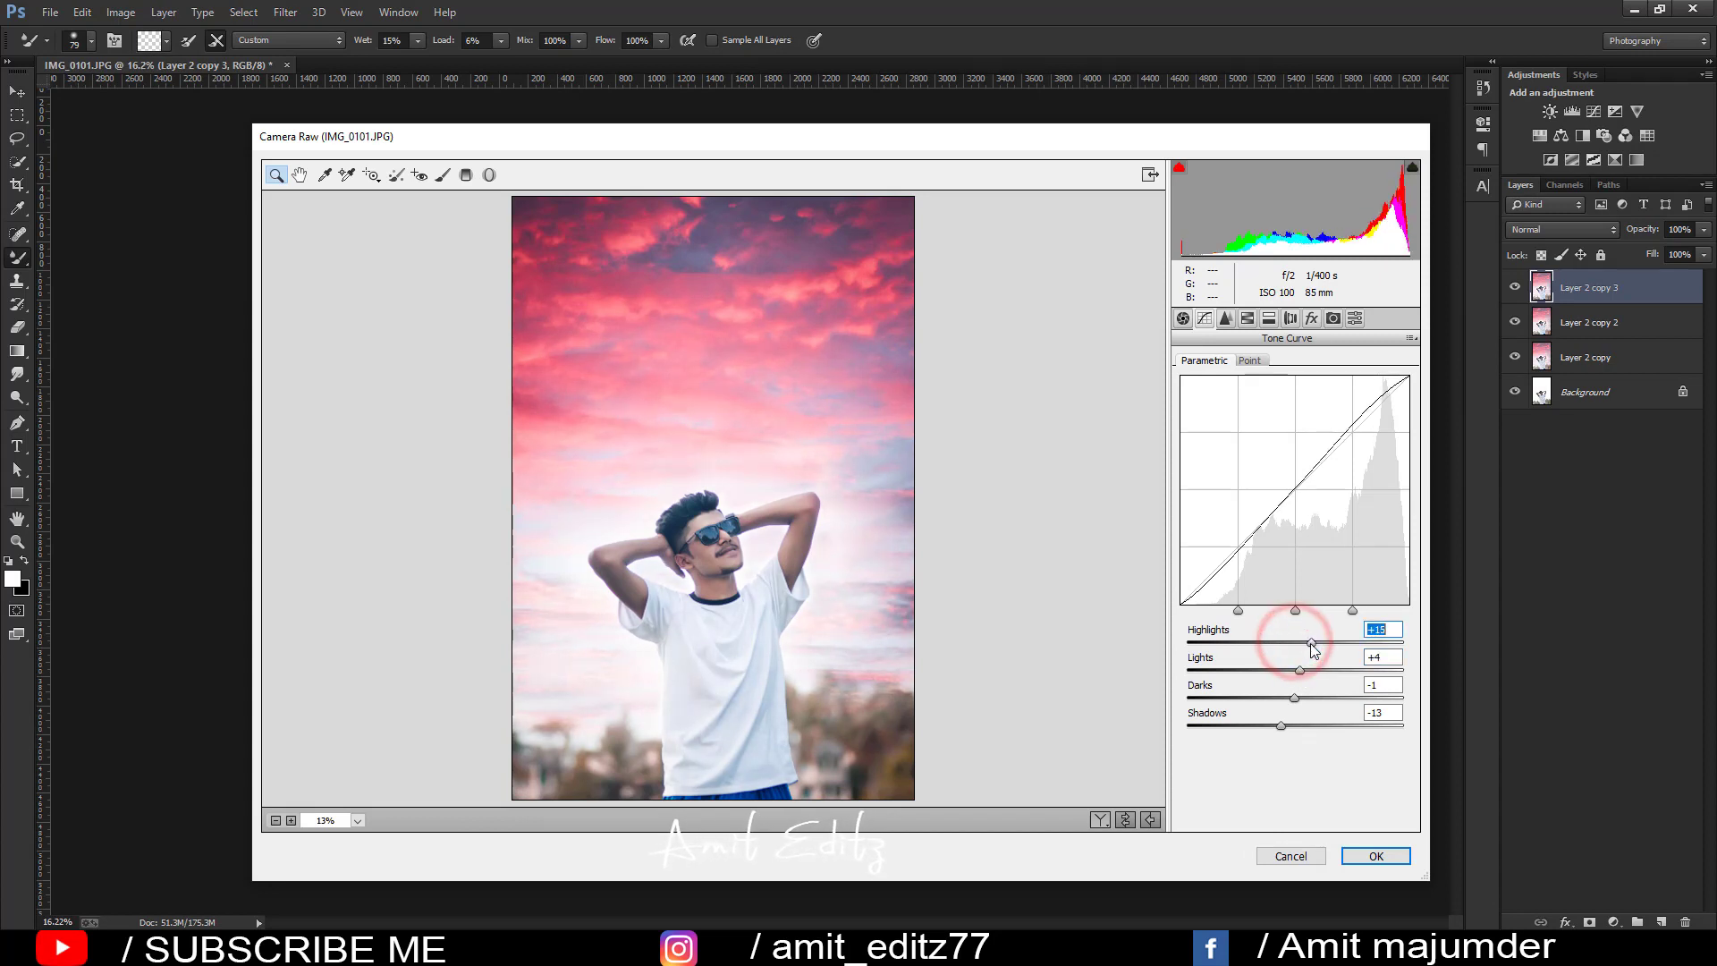
left_click_drag(1295, 643, 1300, 643)
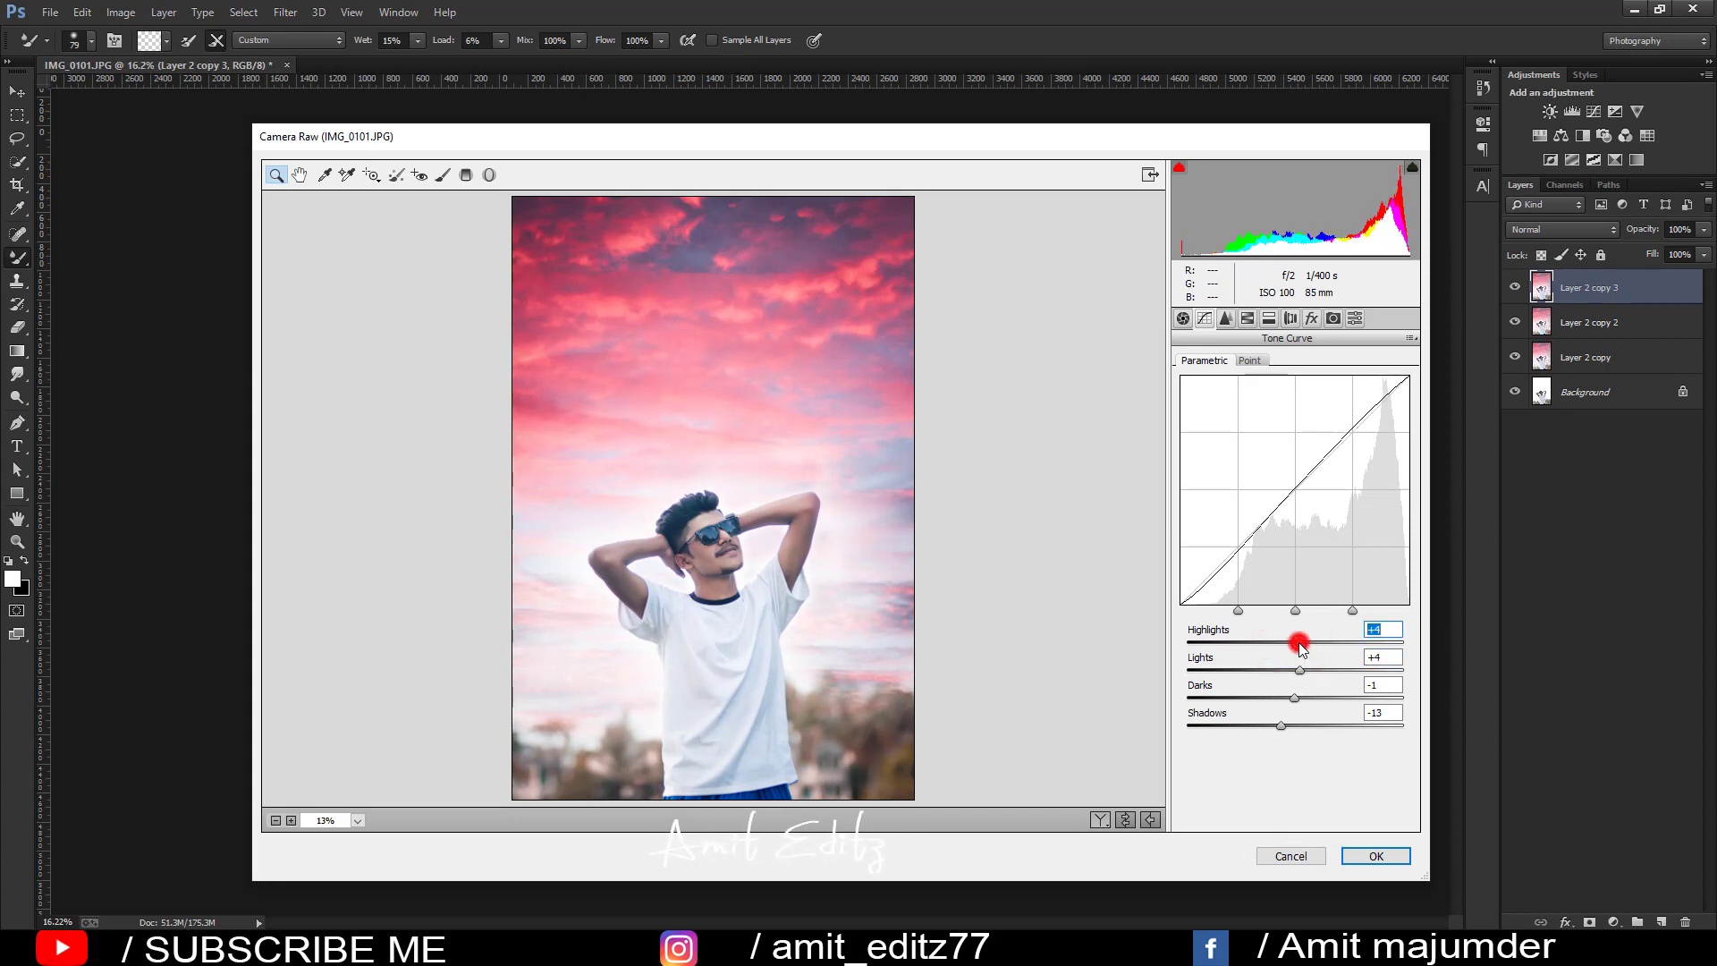
double_click(1300, 643)
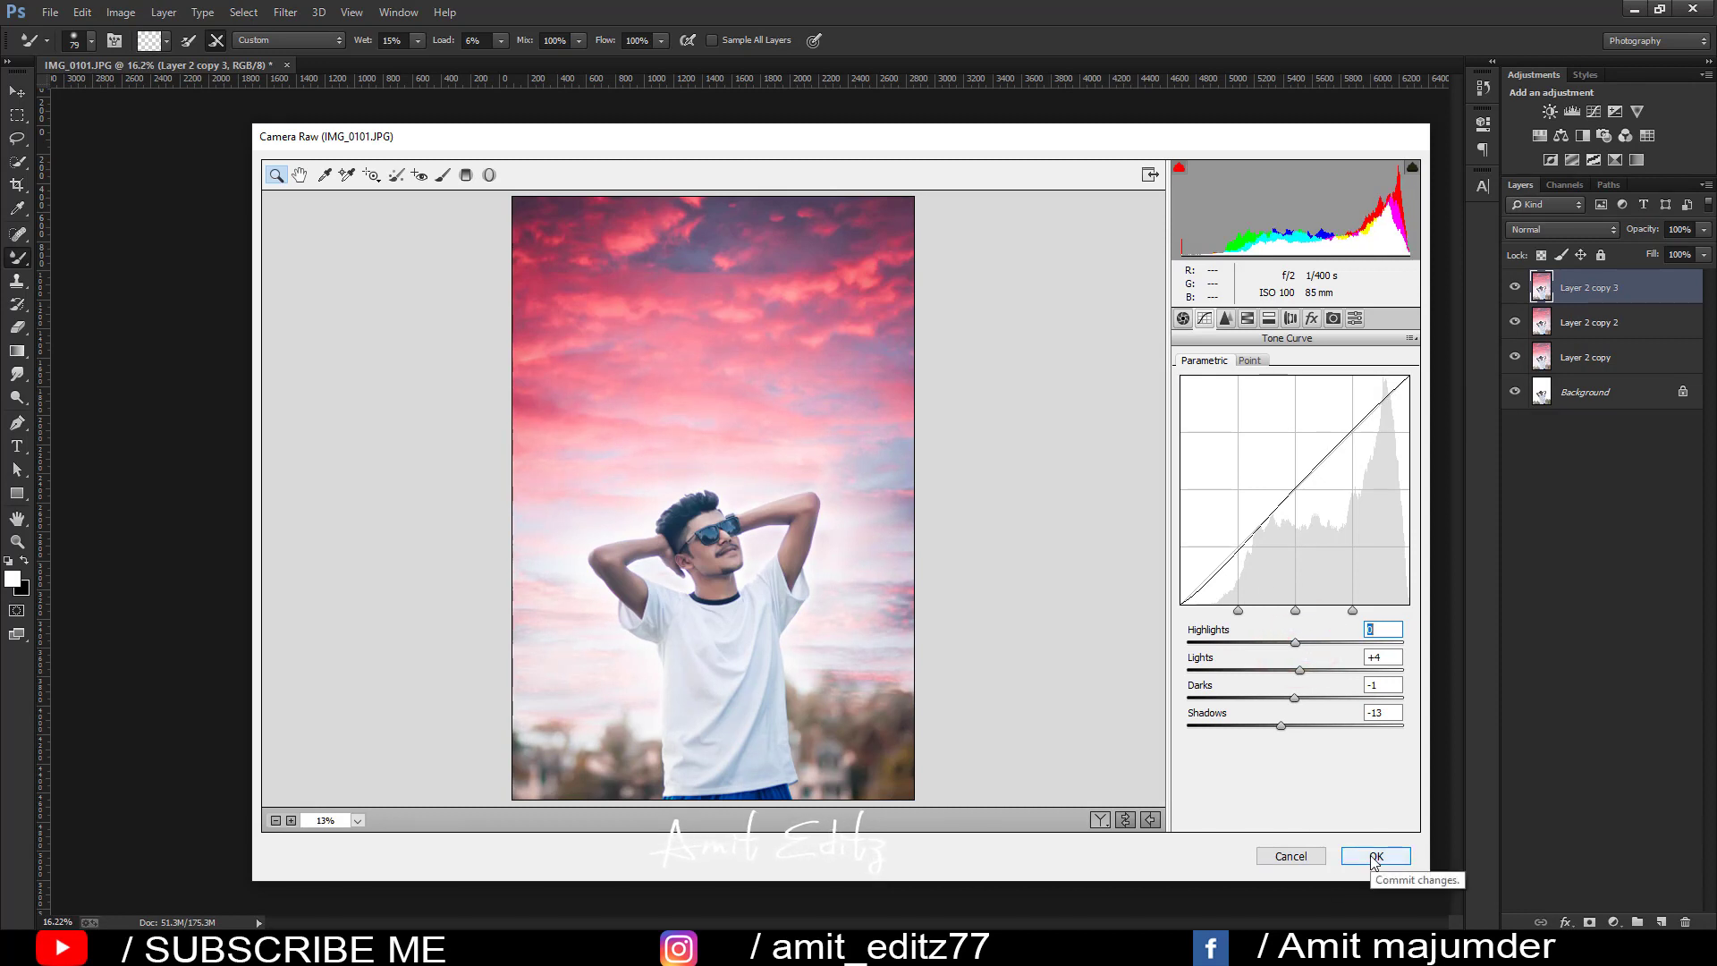
left_click(1182, 319)
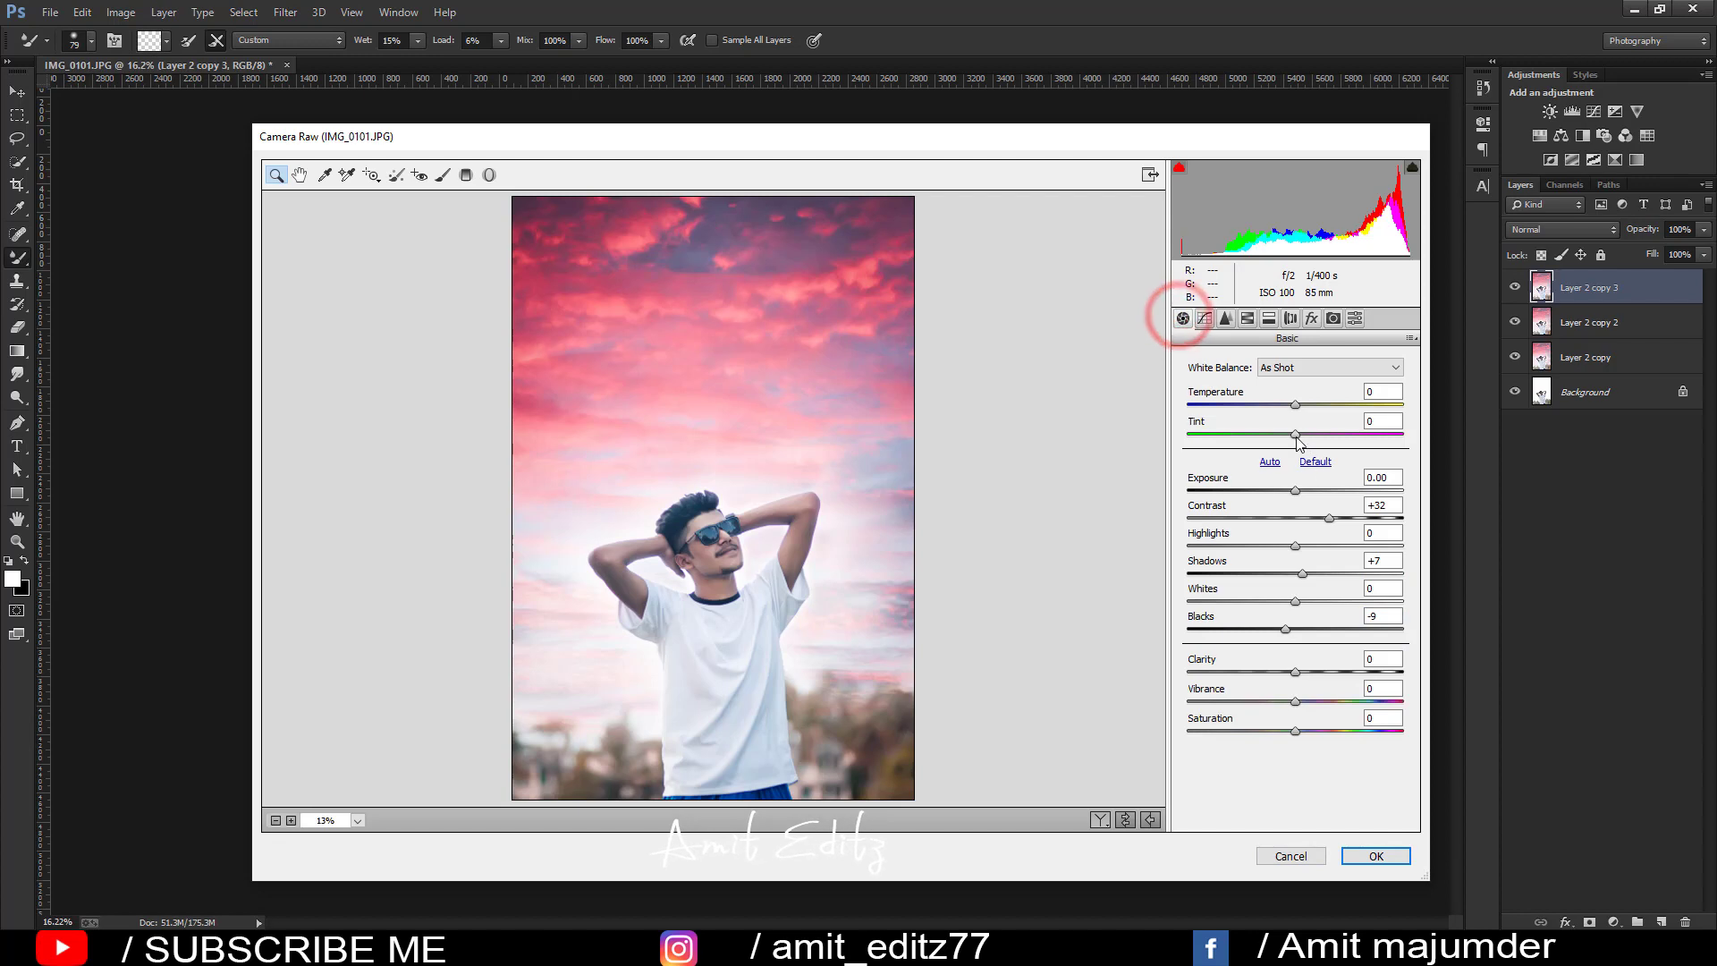
- Set Tint to +3 and apply the Camera Raw edits to Layer 2 copy 3
left_click_drag(1289, 432, 1316, 431)
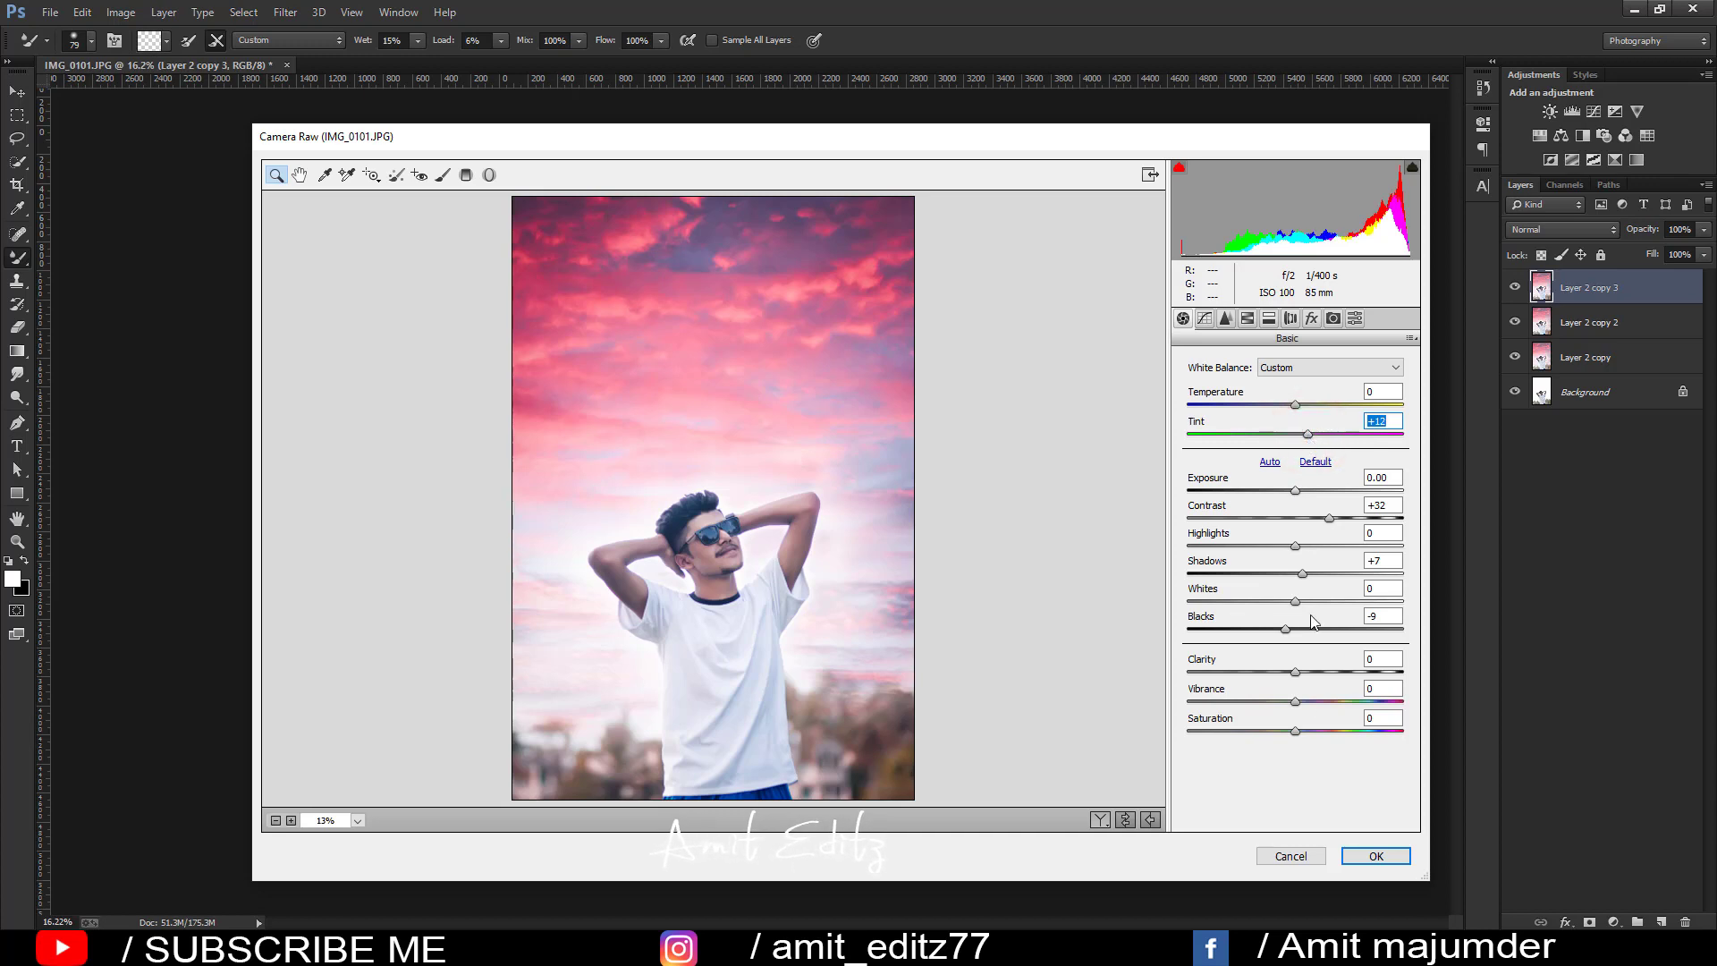
left_click(1375, 856)
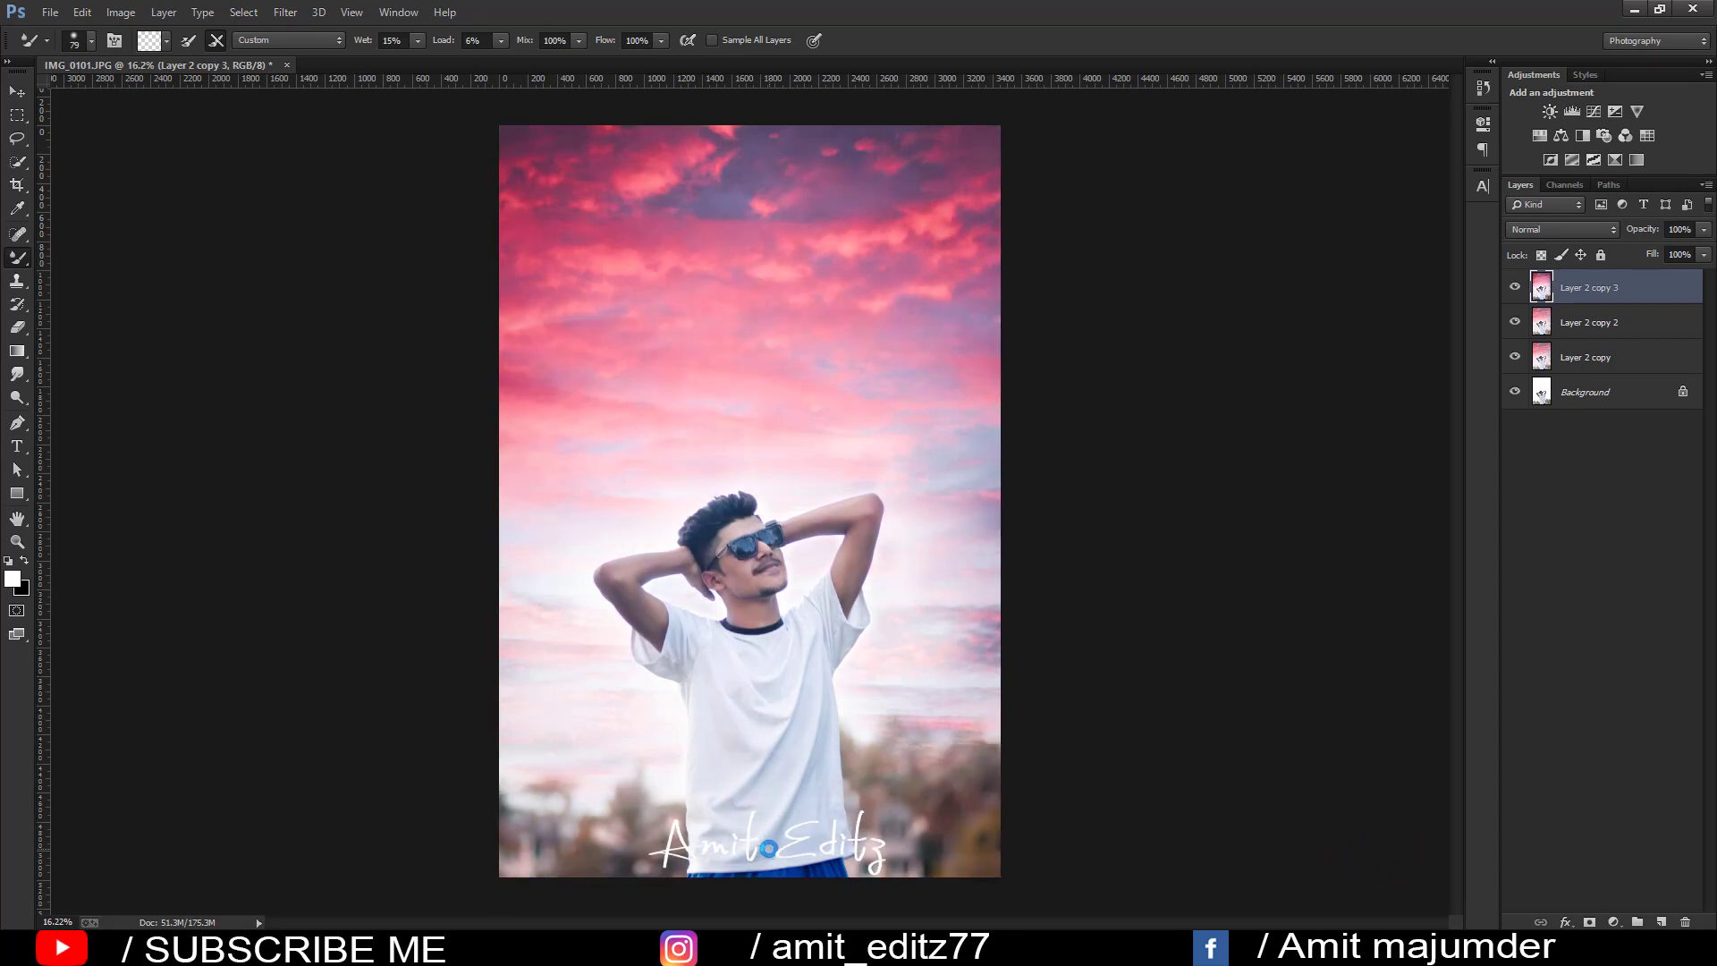
- Duplicate Layer 2 copy 3 as Layer 2 copy 4 and size a Midtones 10% Dodge brush
mouse_move(1625, 298)
left_mouse_down()
mouse_move(1670, 910)
mouse_move(1645, 918)
left_mouse_up()
left_click(17, 397)
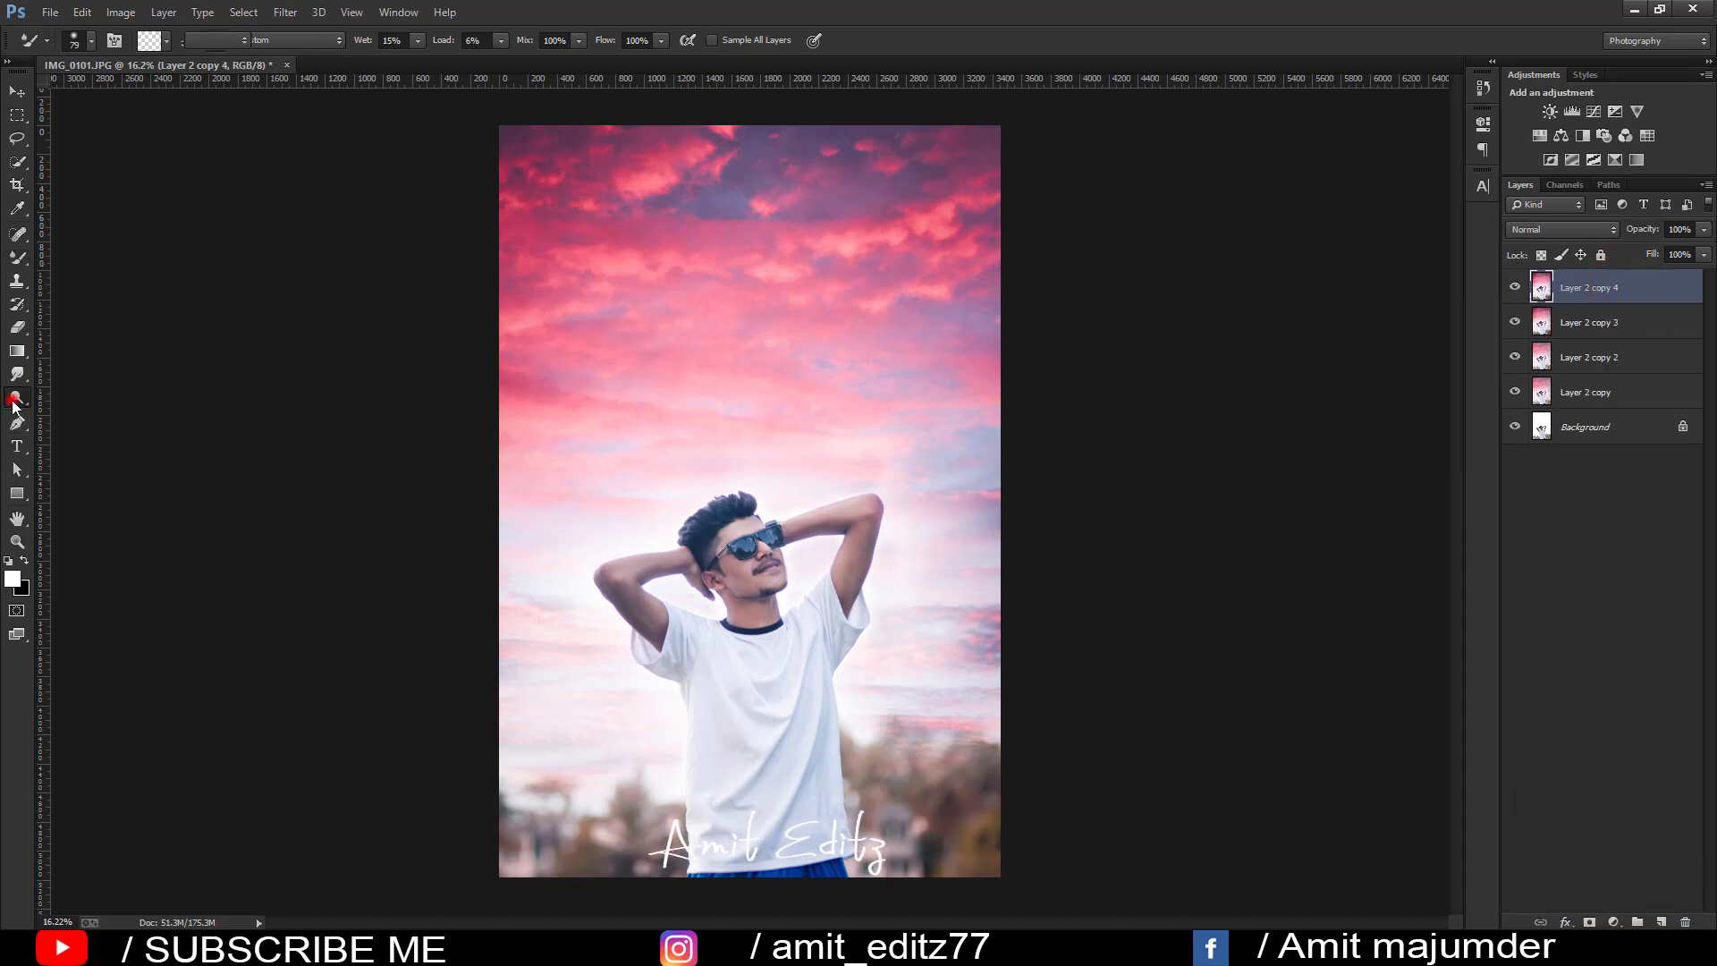
scroll(788, 499, "up", 2)
scroll(788, 498, "up", 2)
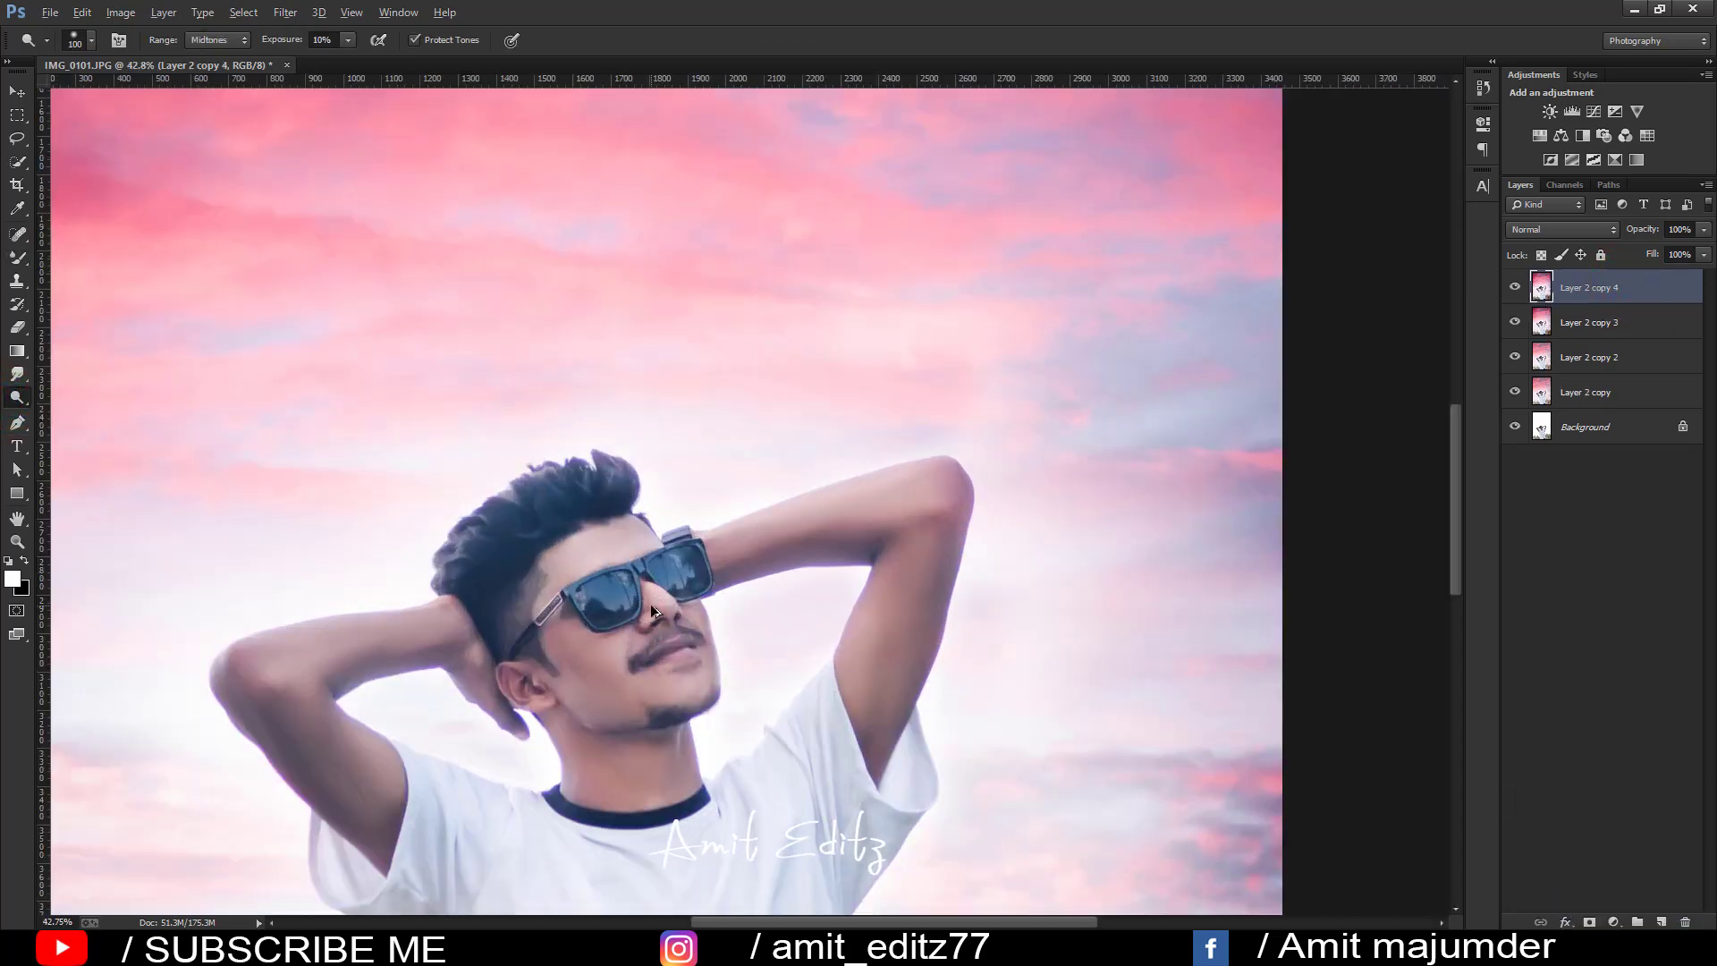
scroll(651, 604, "up", 3)
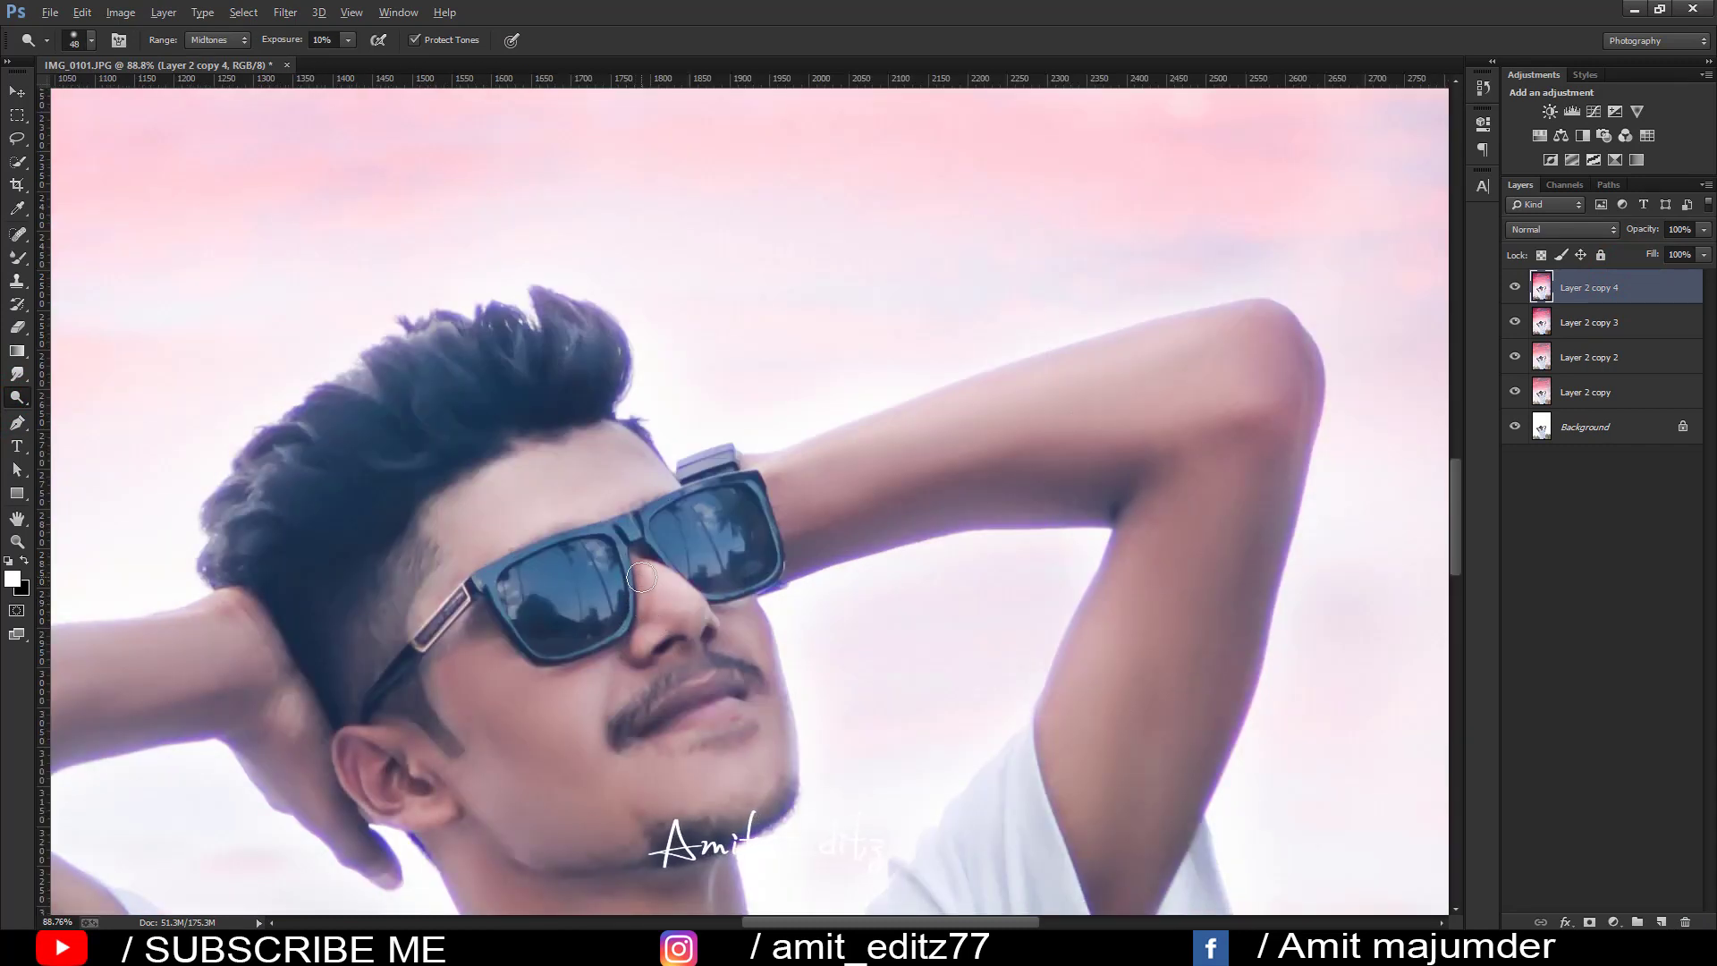
left_click(642, 570)
left_click(537, 506)
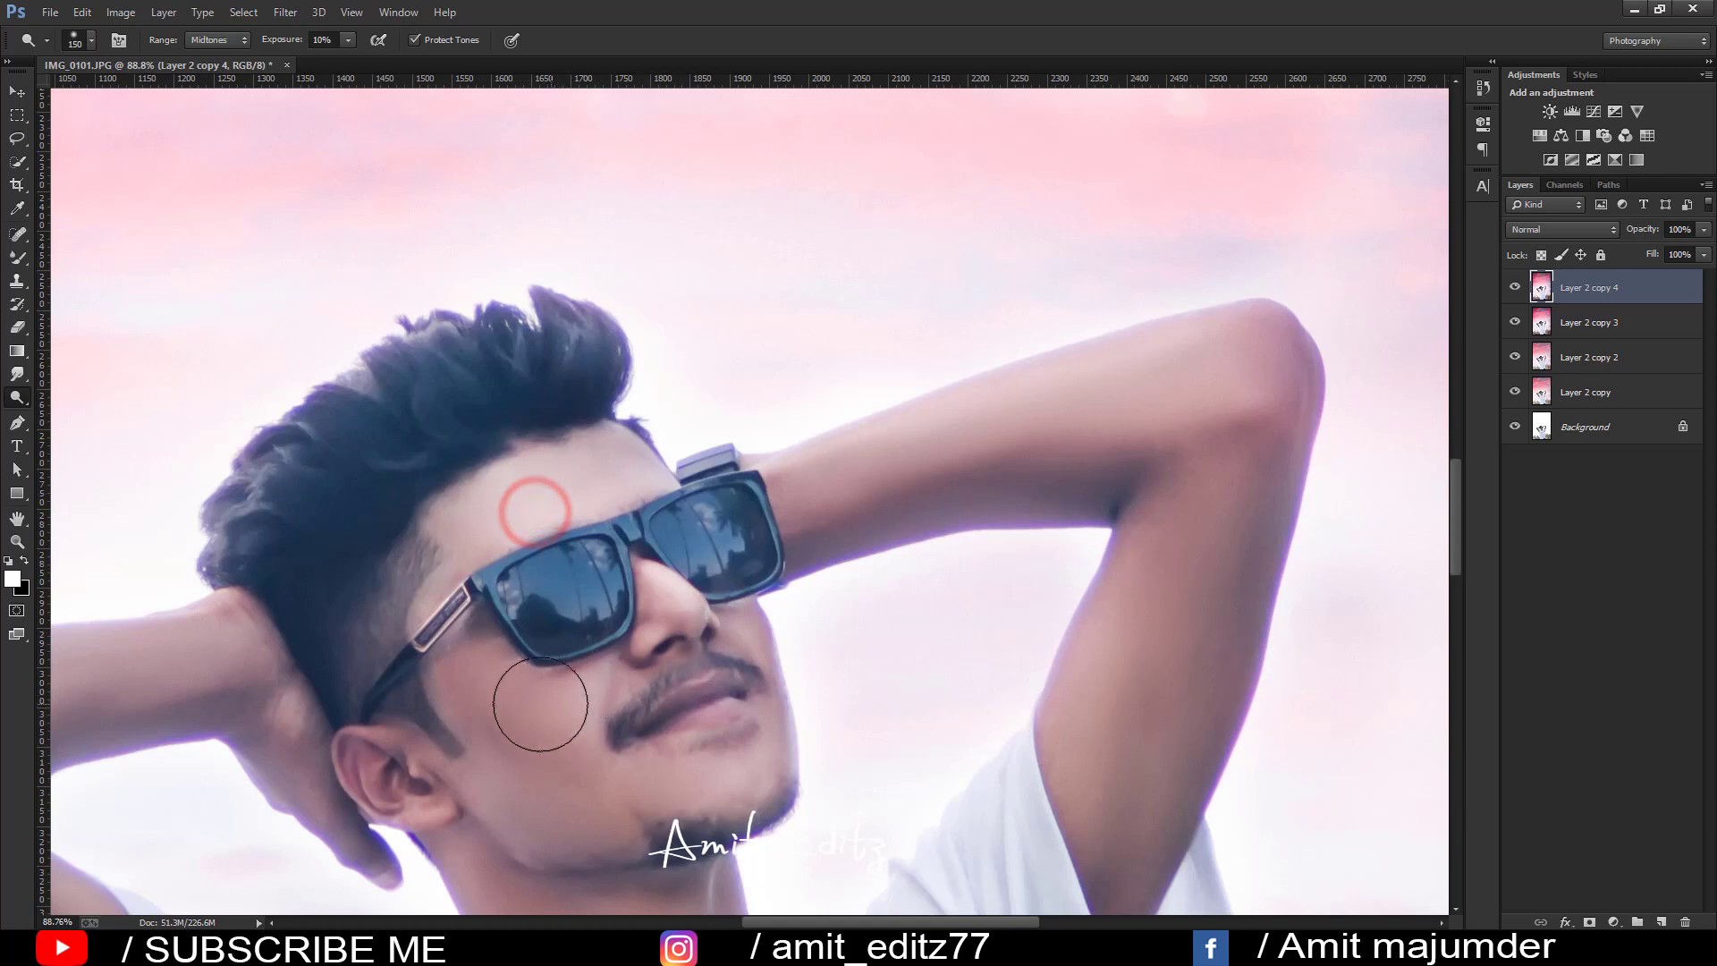
right_click(507, 695, "alt")
- Dodge the cheeks, mustache area, chin and jaw edge lighter
left_click(479, 682)
left_click(536, 701)
left_click(621, 747)
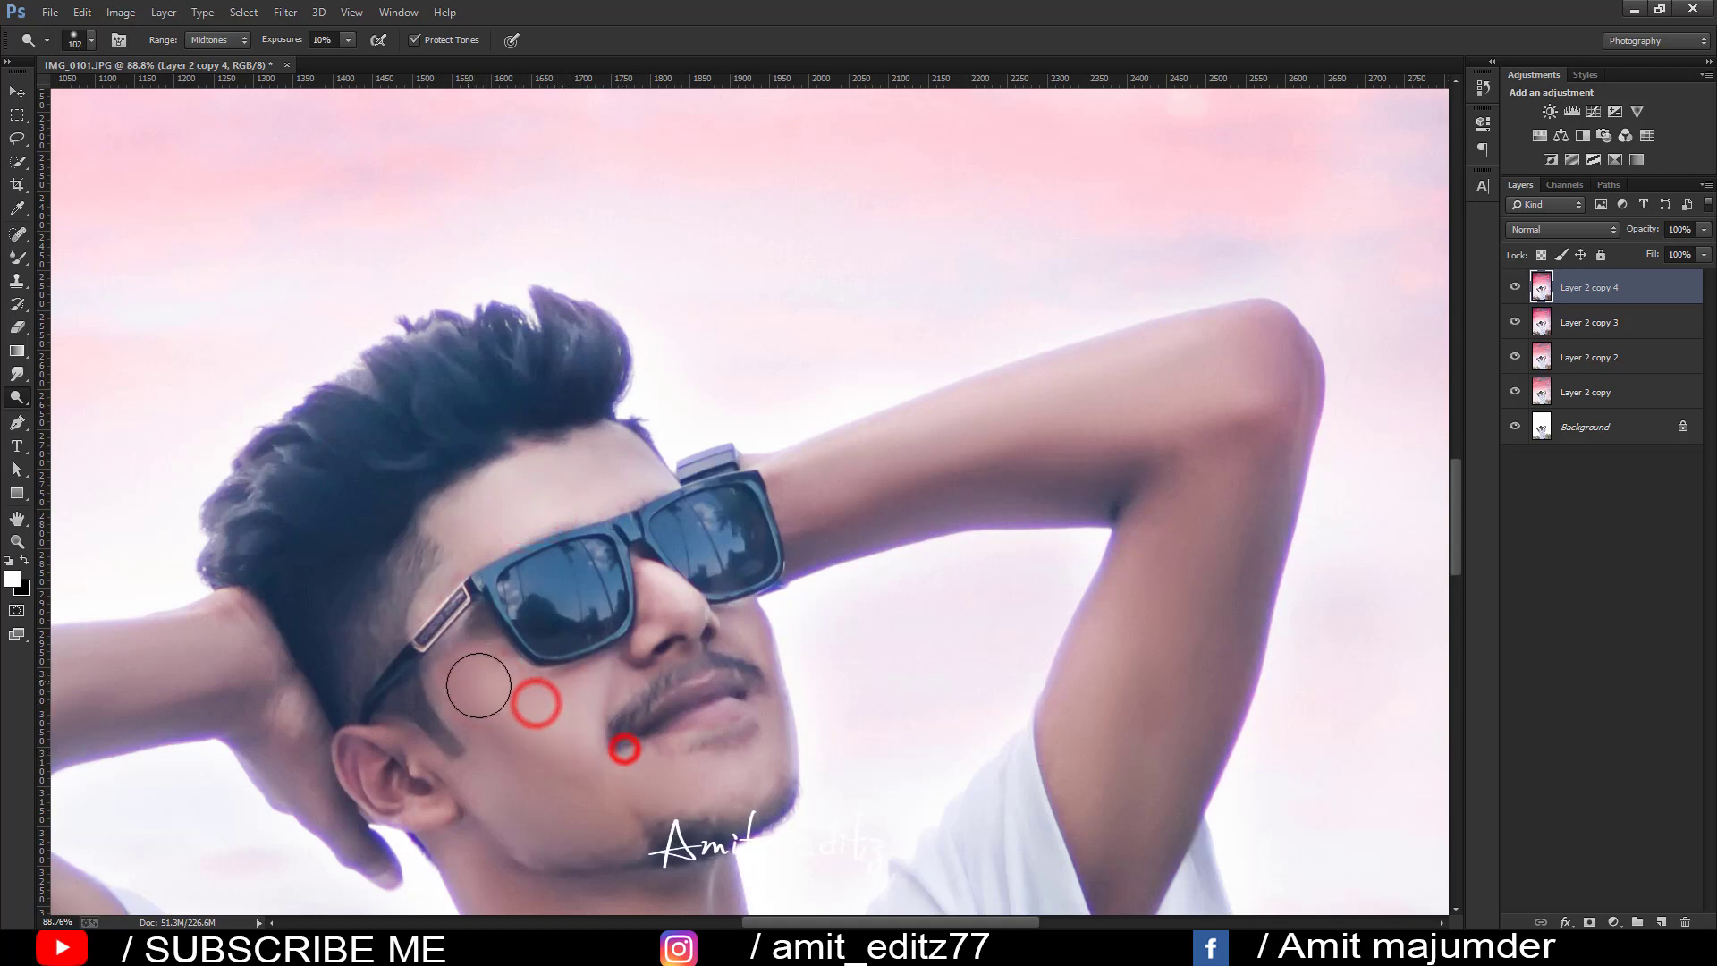
left_click(456, 736)
left_click(715, 779)
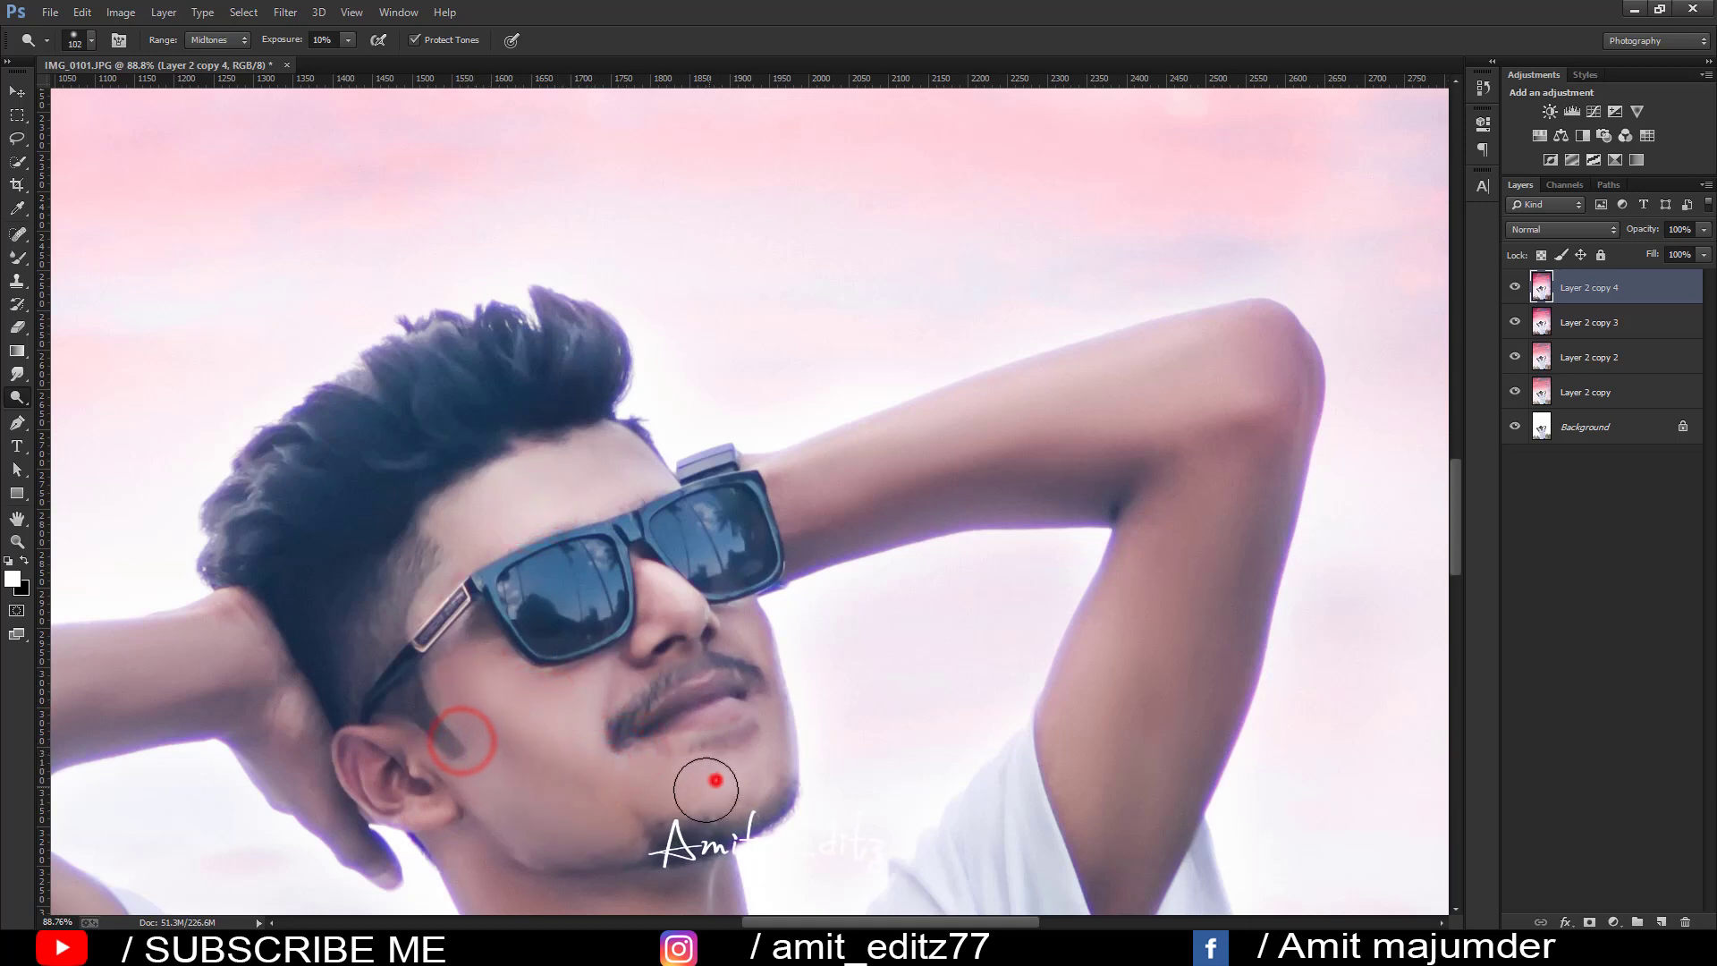
left_click(779, 615)
- Lighten the forearm from near the glasses toward the elbow
left_click(794, 501)
left_click(908, 452)
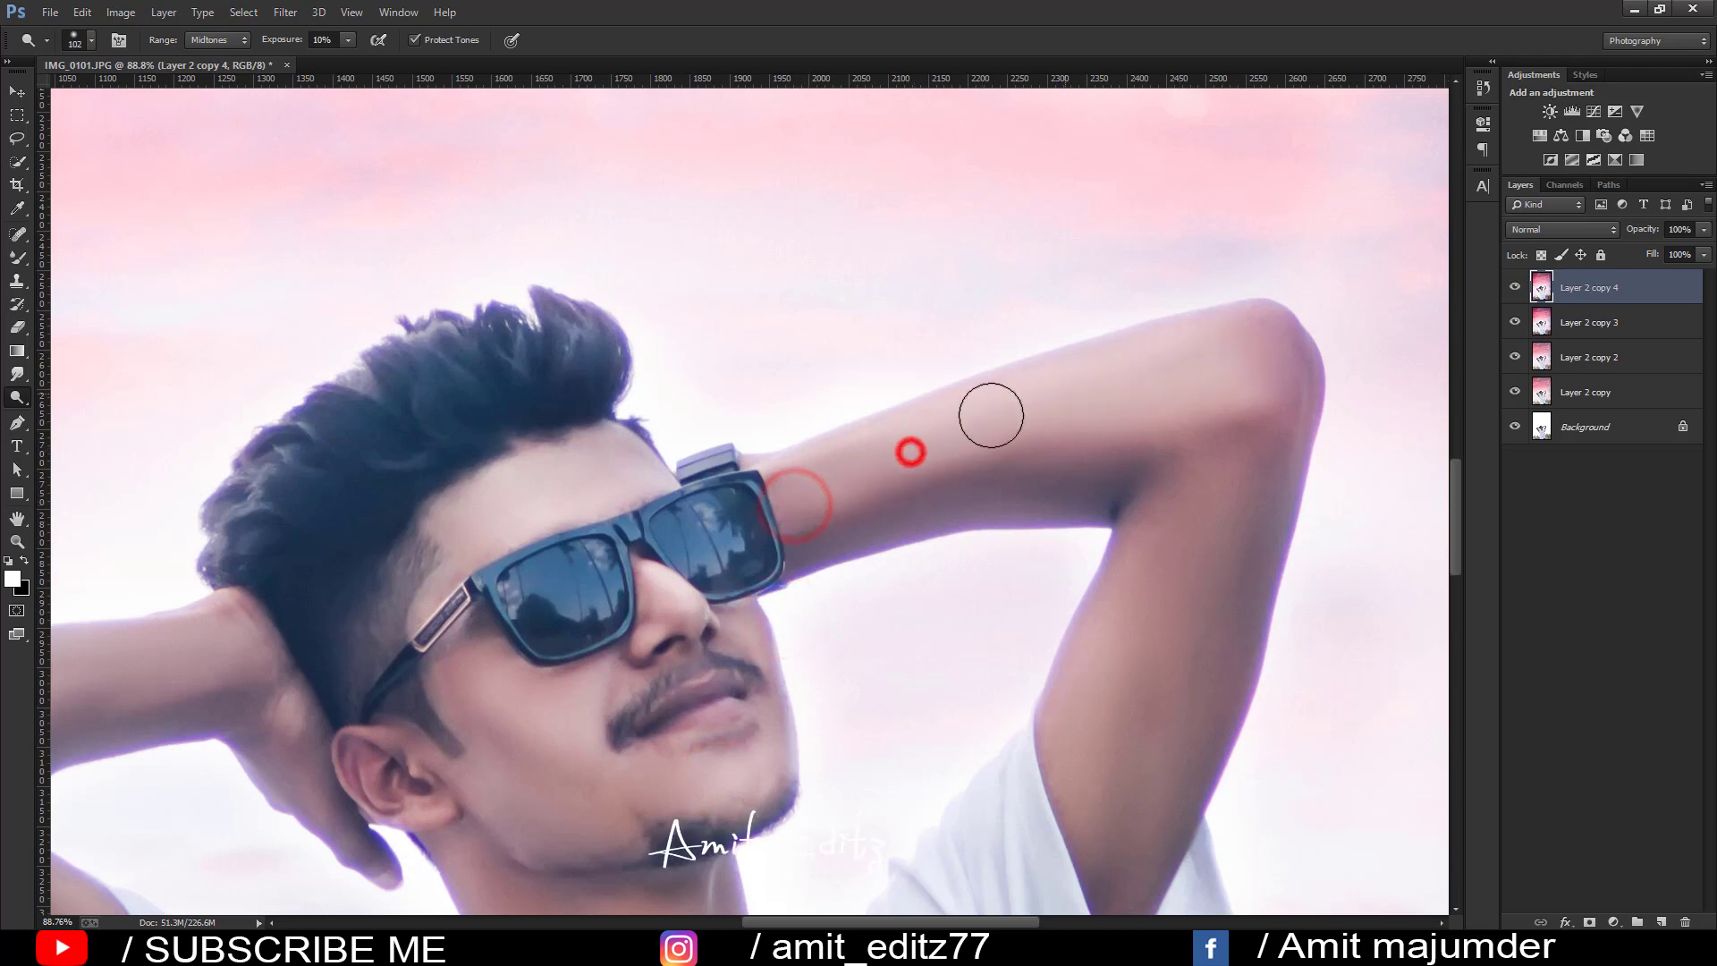
left_click(944, 430)
key("bracketleft")
key("bracketleft")
key("bracketleft")
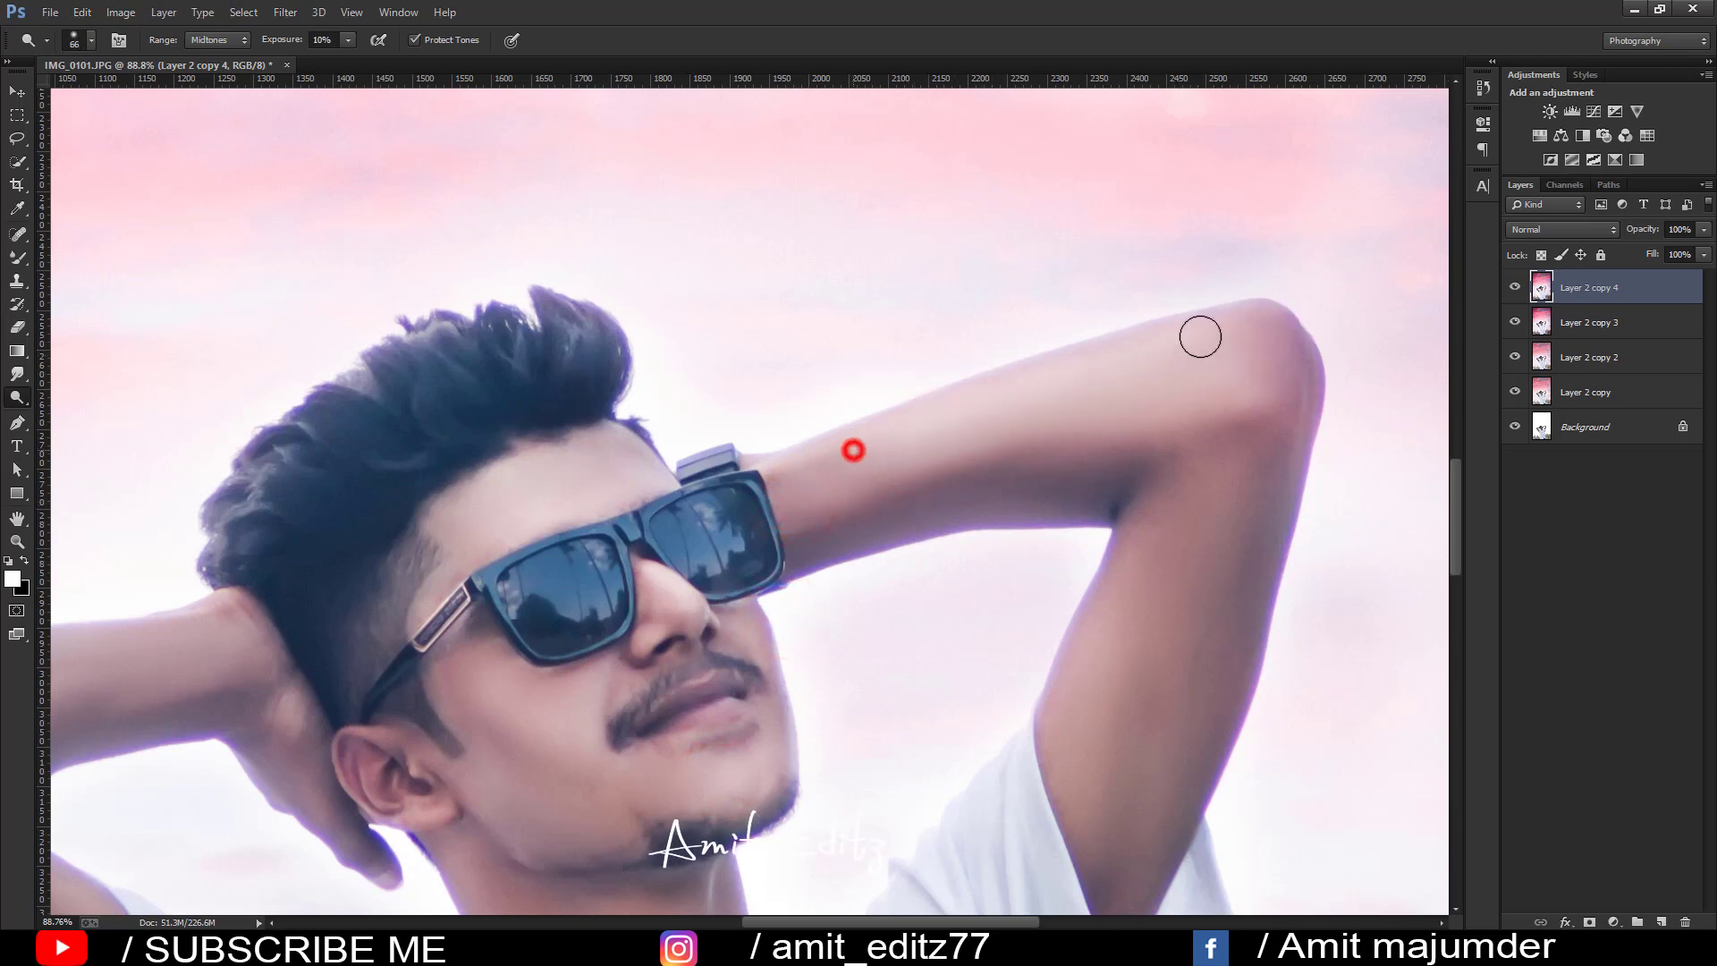
left_click(1208, 334)
left_click(885, 452)
- Lighten the upper arm with the Dodge tool
scroll(1211, 379, "down", 2)
scroll(1175, 428, "down", 3)
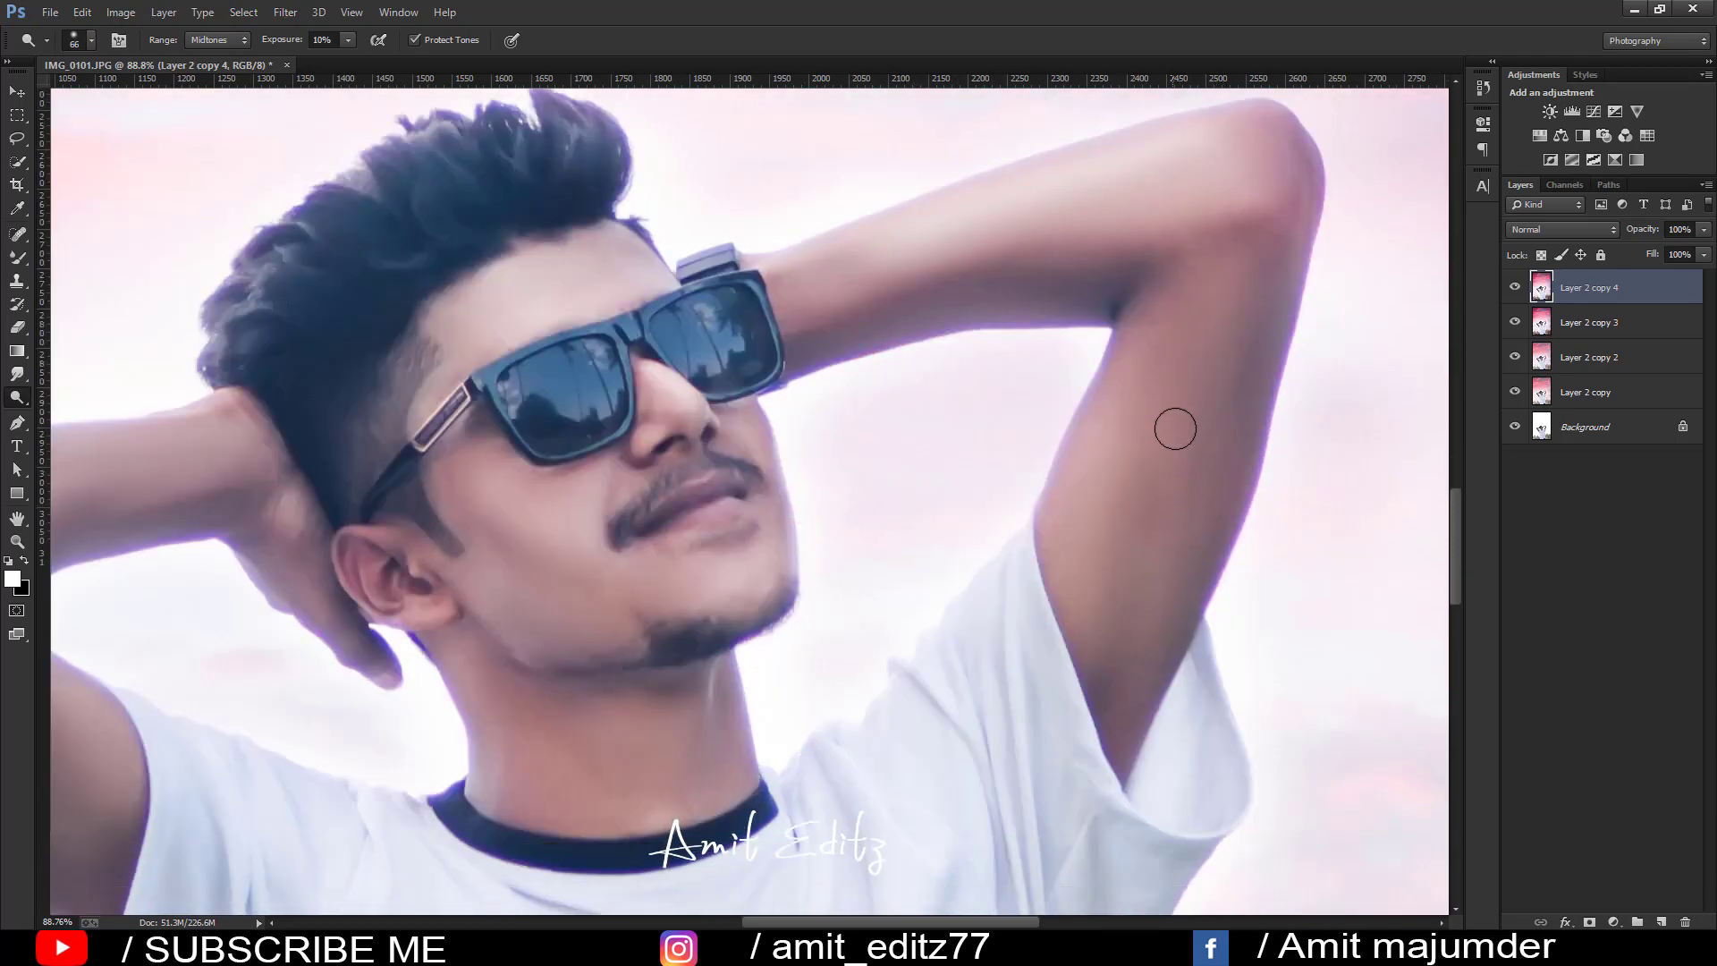
left_click(1181, 317)
left_click(1172, 360)
key("bracketright")
key("bracketright")
key("bracketright")
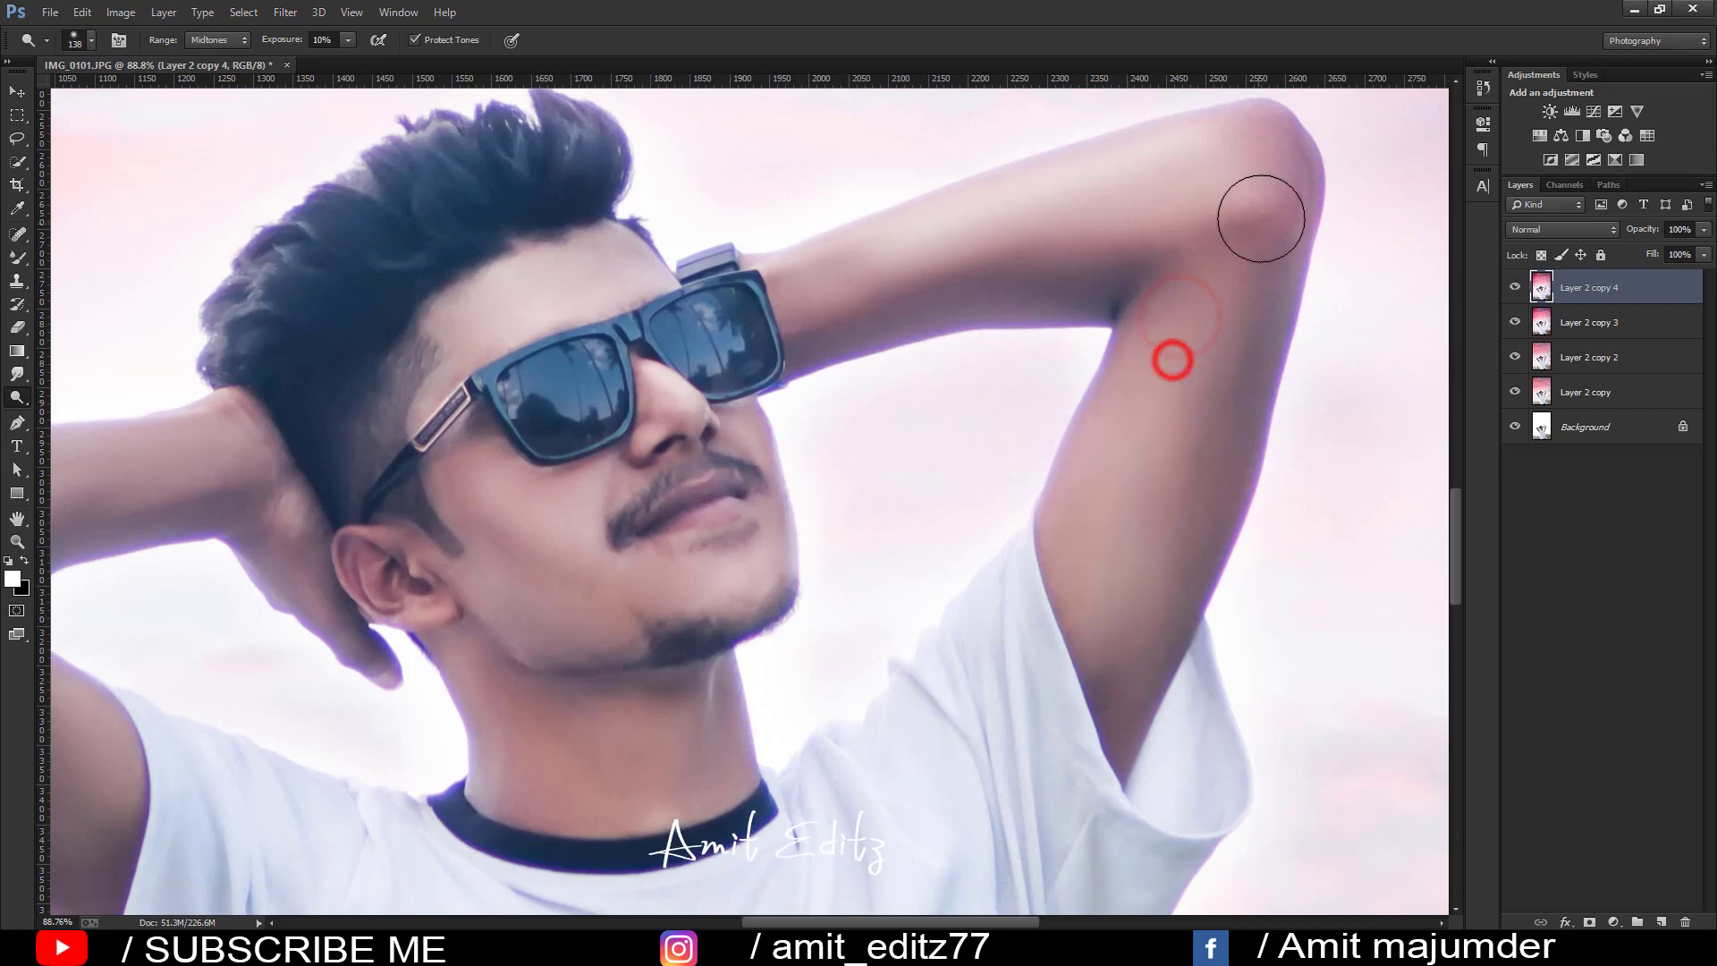
left_click(1226, 272)
left_click(1177, 333)
- Brighten the raised left forearm and the left side of the photo
scroll(1085, 582, "down", 1)
scroll(604, 597, "down", 3)
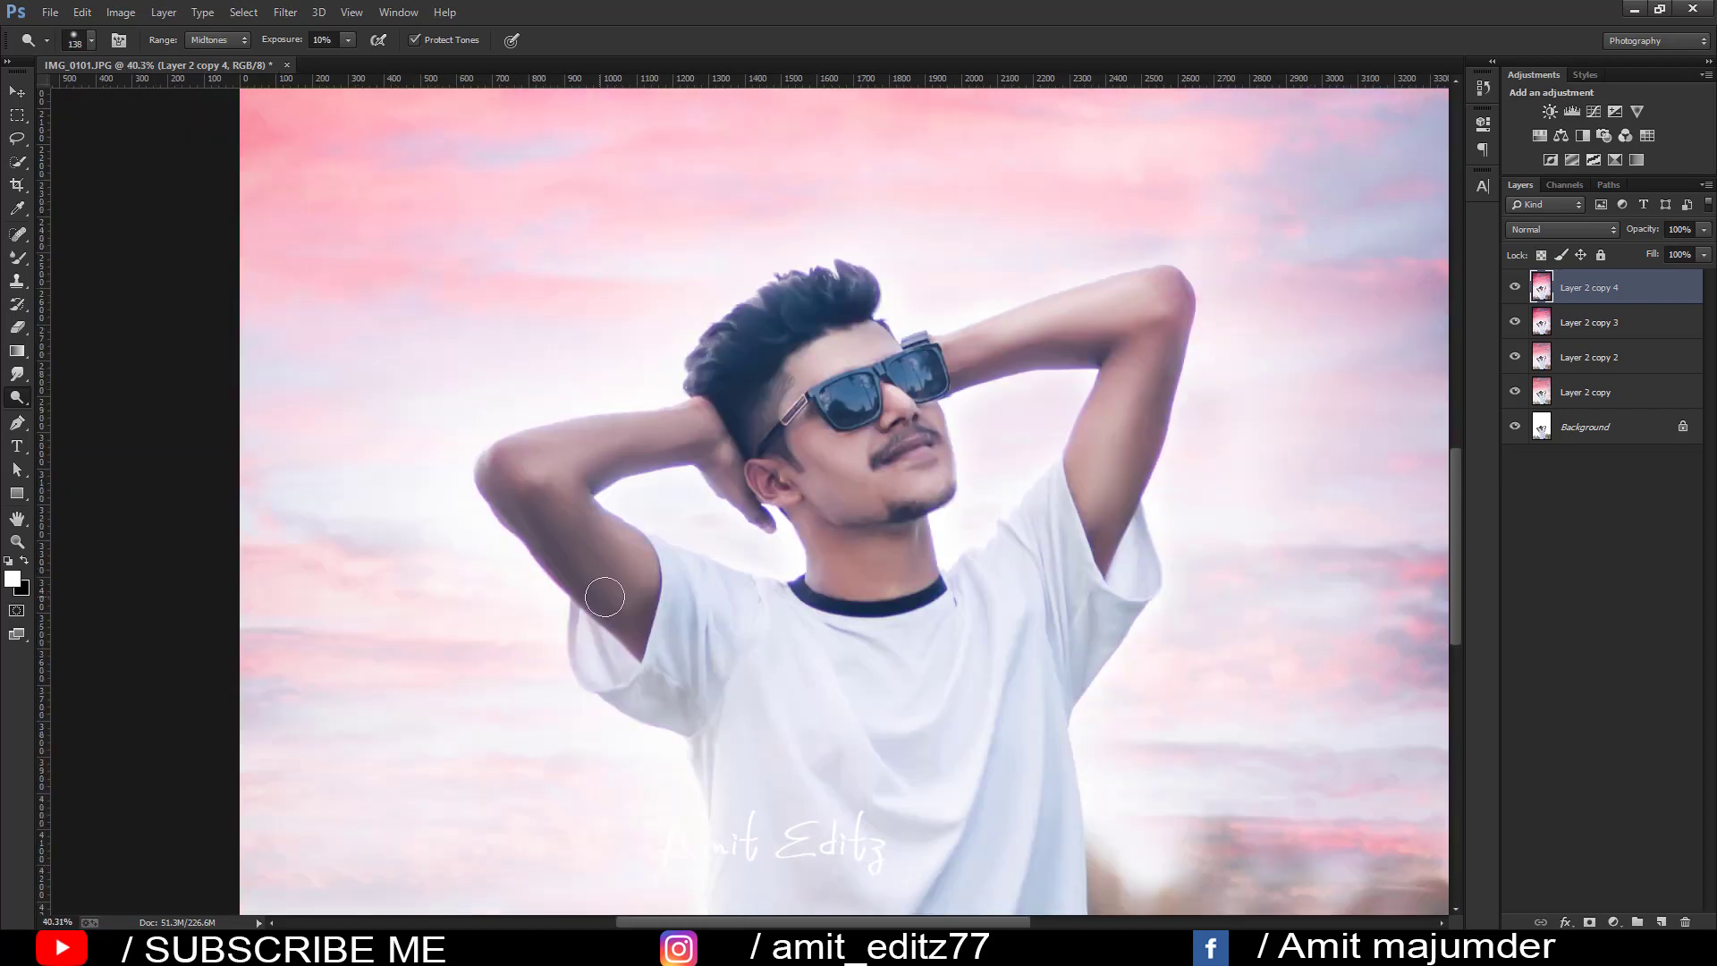
scroll(980, 572, "up", 1)
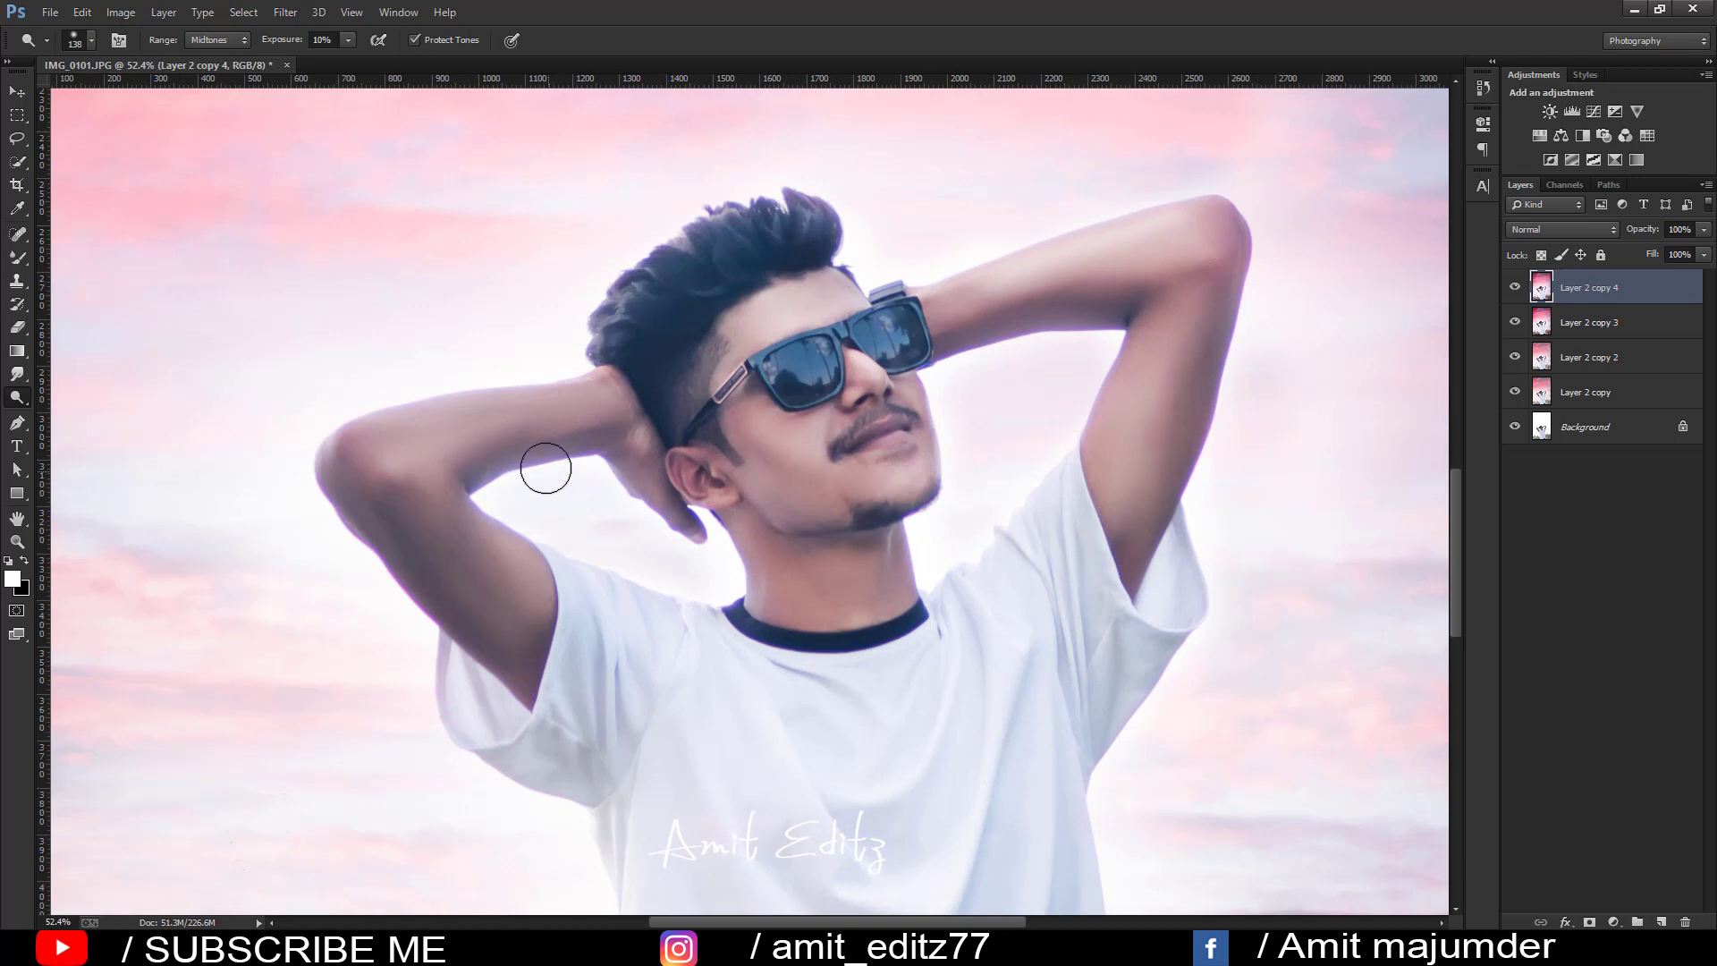
left_click(419, 440)
key("bracketleft")
key("bracketleft")
left_click(414, 454)
left_click(557, 408)
left_click(409, 456)
key("bracketright")
key("bracketright")
key("bracketright")
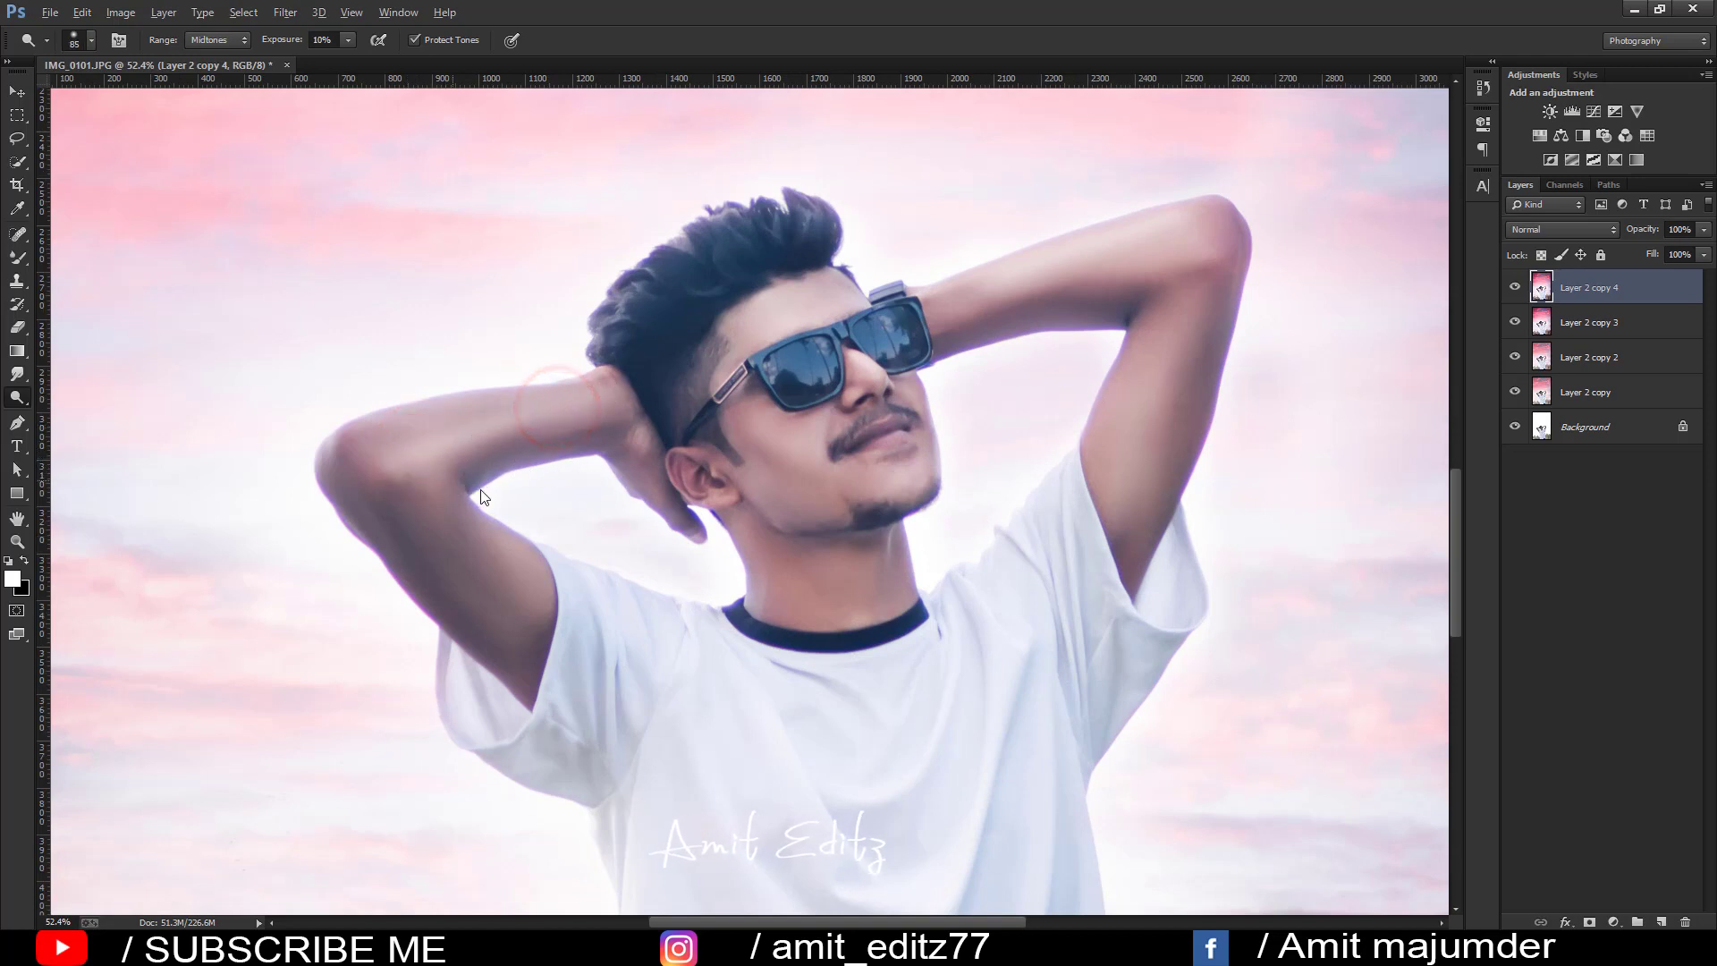
left_click(537, 630)
- Lighten the neck above the collar
scroll(640, 652, "down", 3)
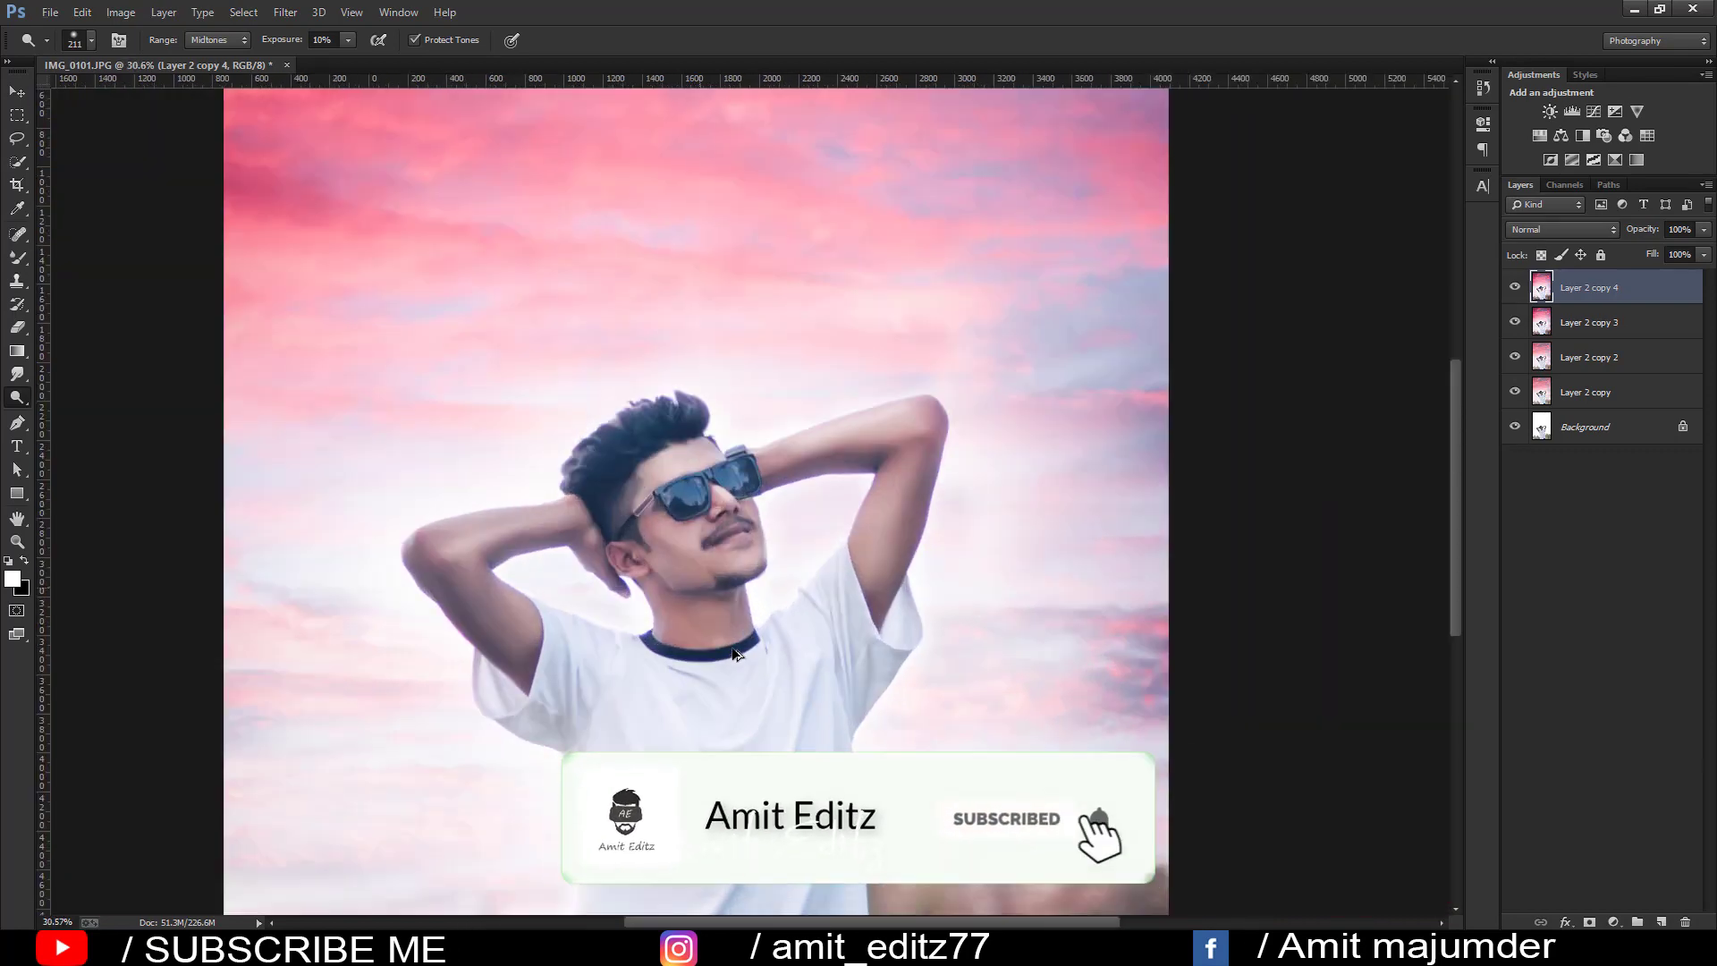
left_click(679, 617)
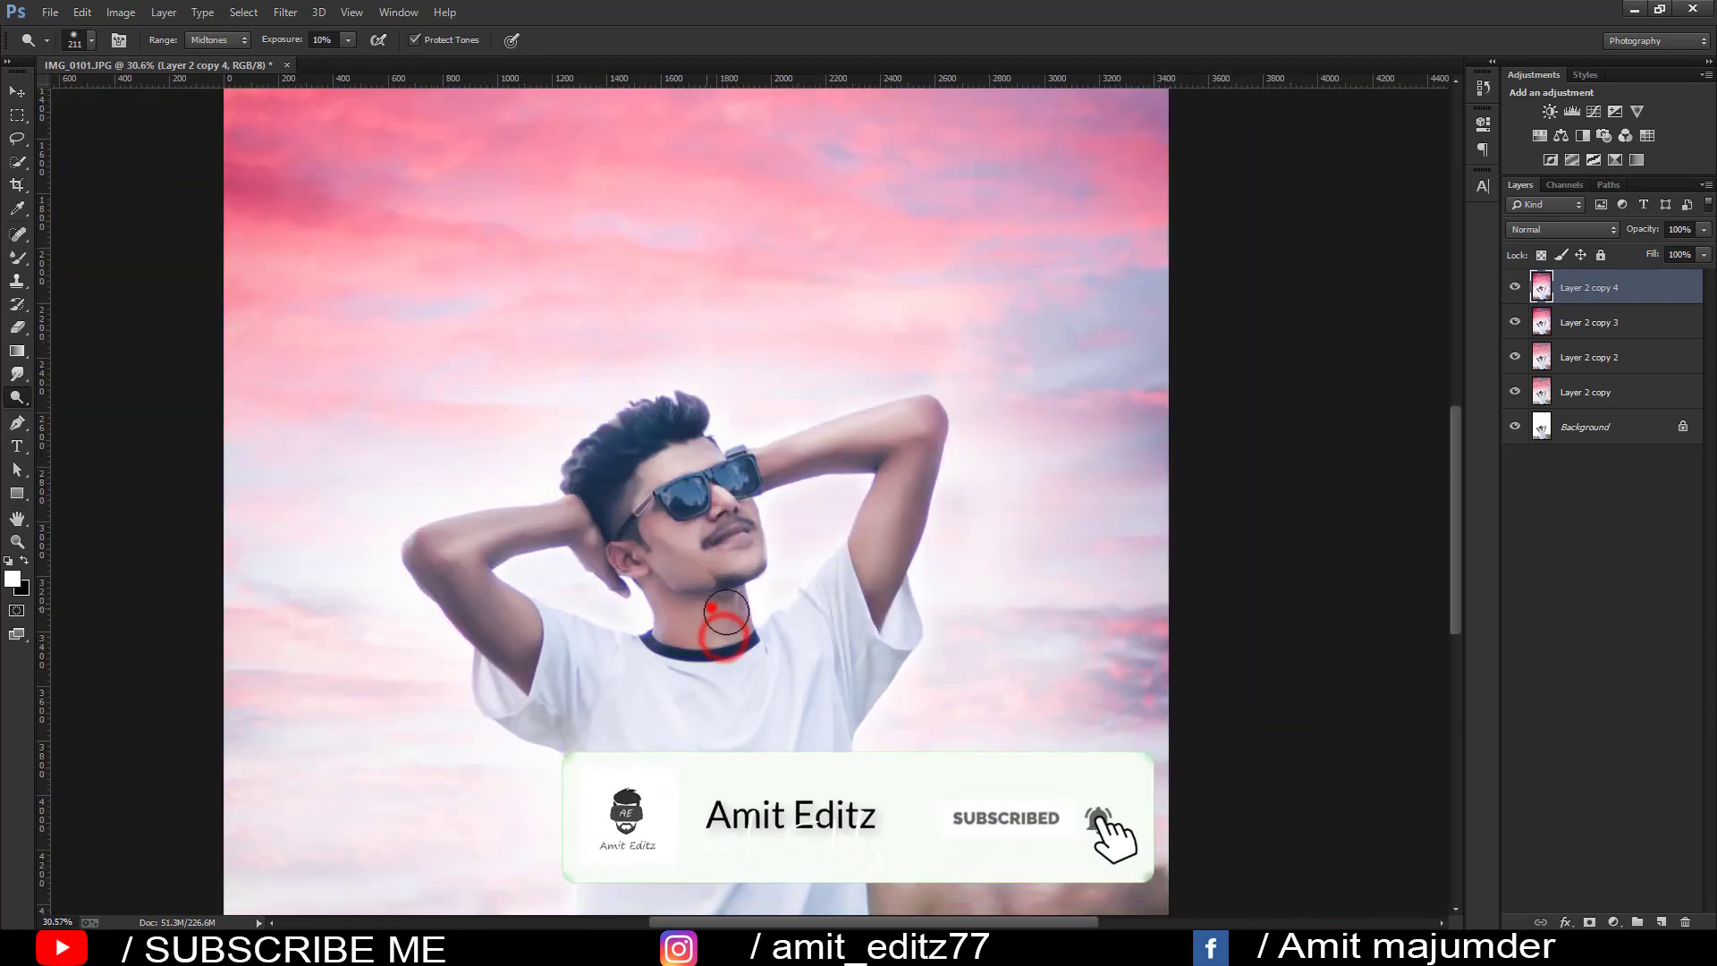
scroll(715, 629, "down", 1)
scroll(716, 629, "down", 2)
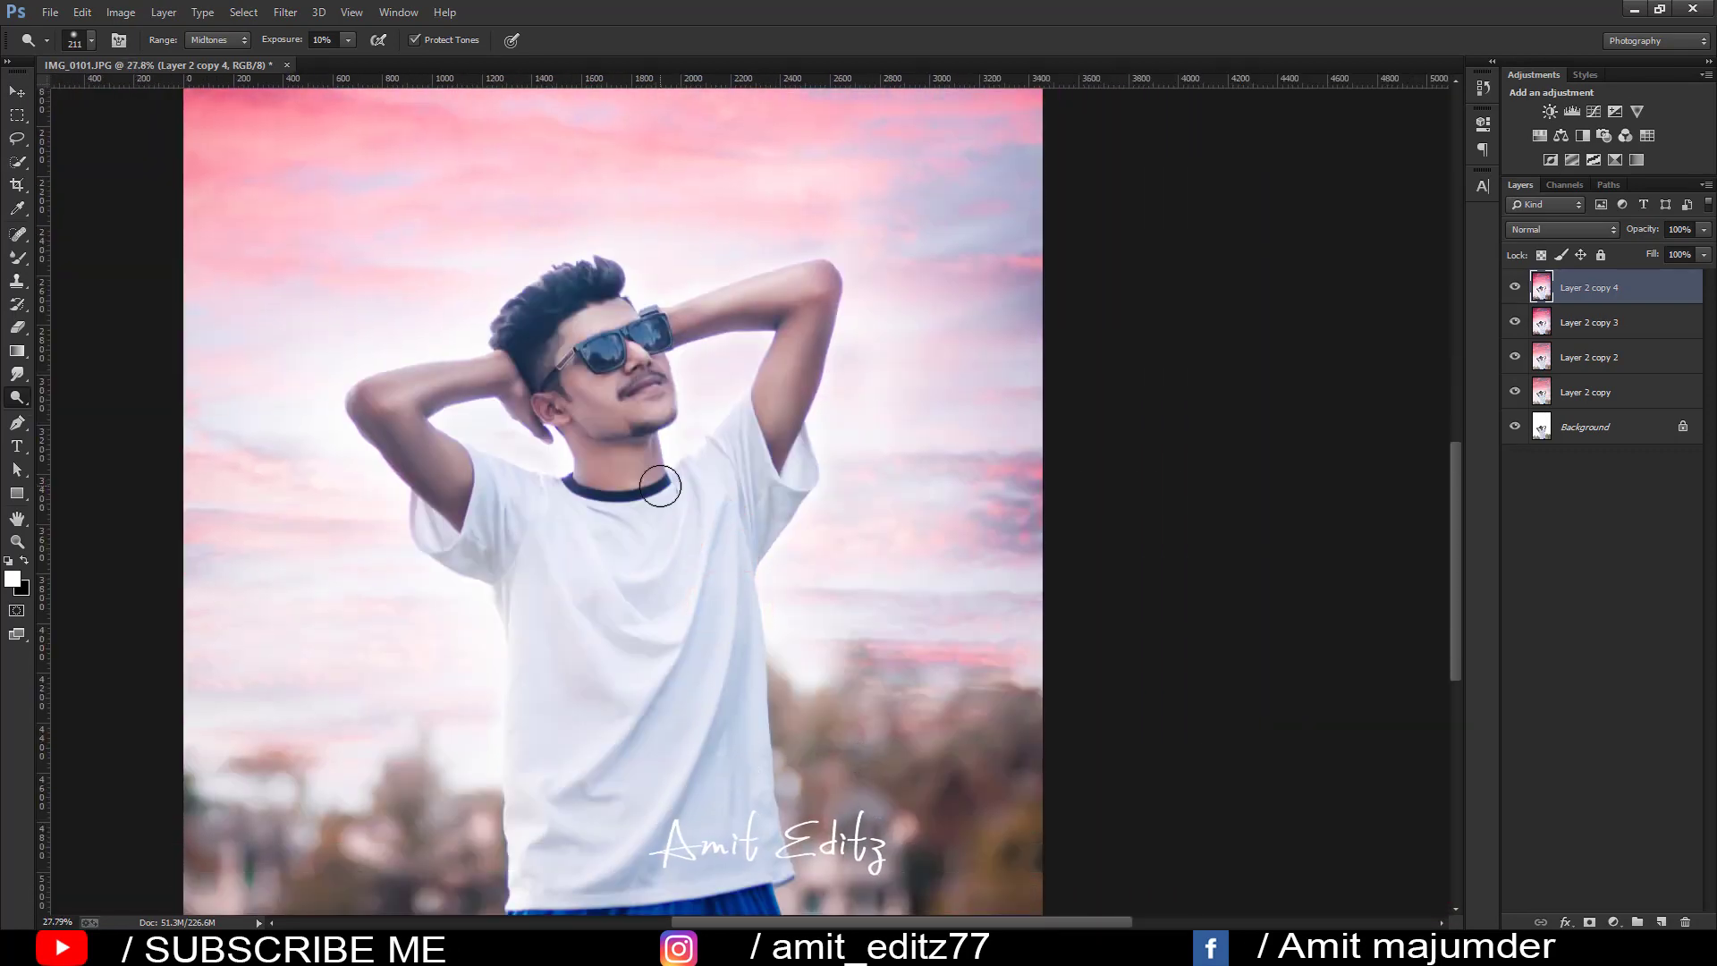
scroll(666, 554, "down", 2)
scroll(672, 666, "down", 1)
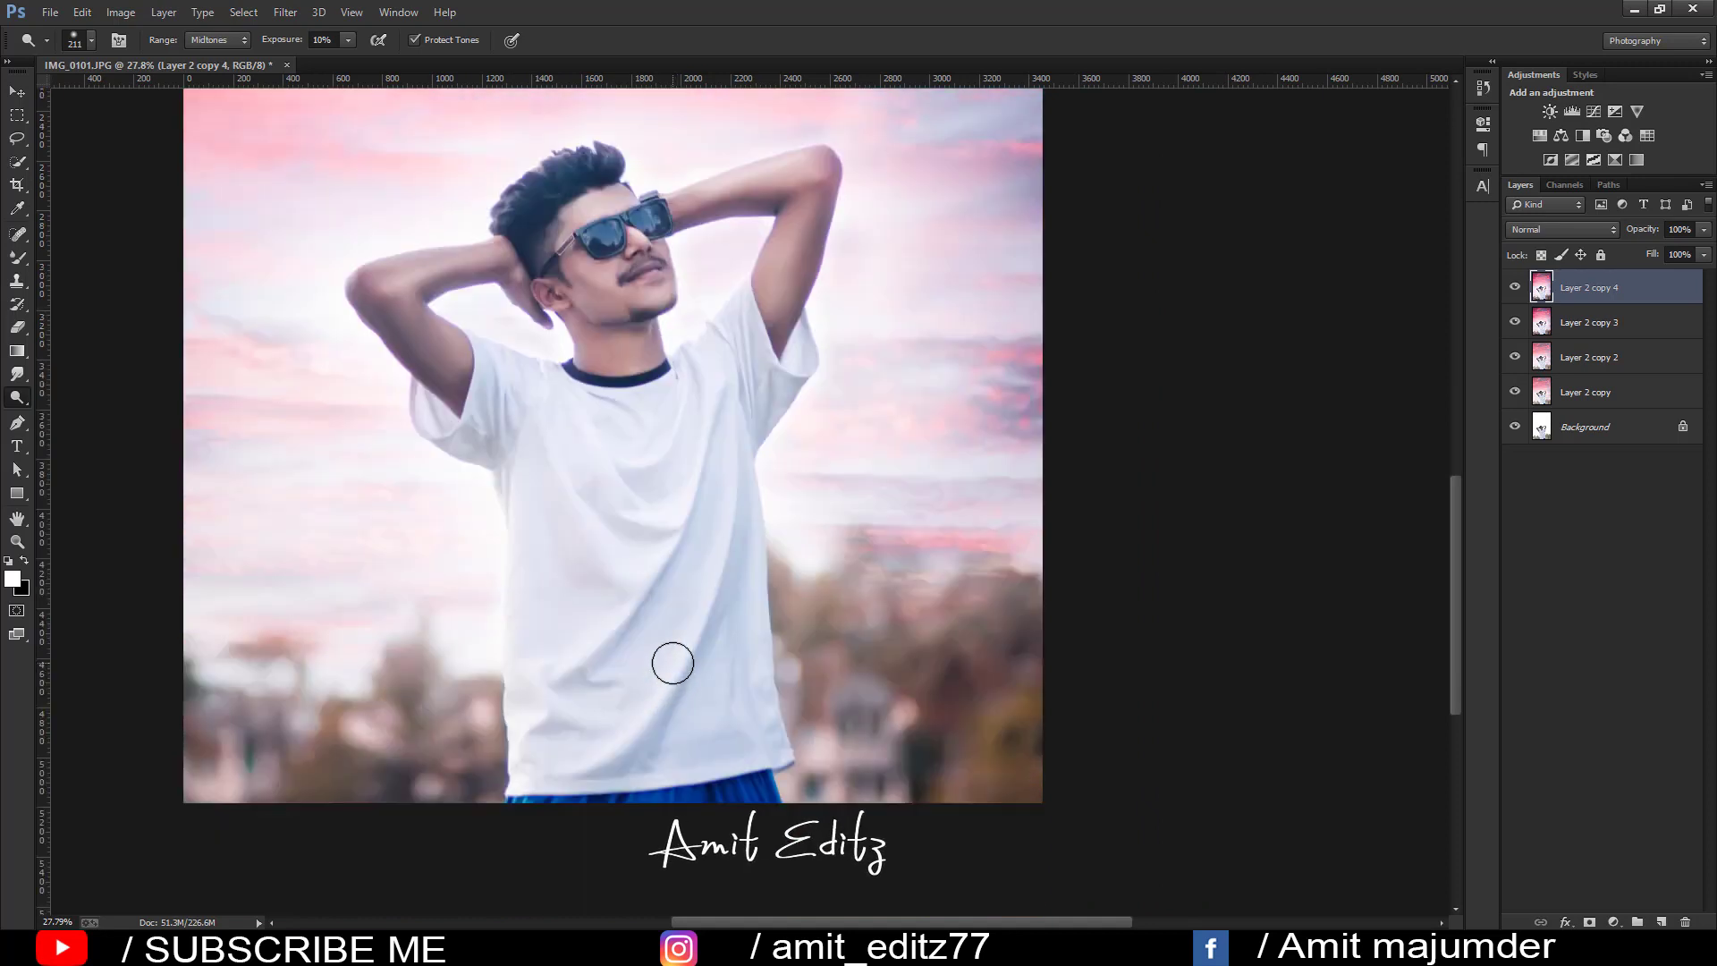
scroll(671, 663, "down", 3)
scroll(745, 593, "down", 1)
scroll(744, 593, "up", 2)
scroll(745, 593, "down", 1)
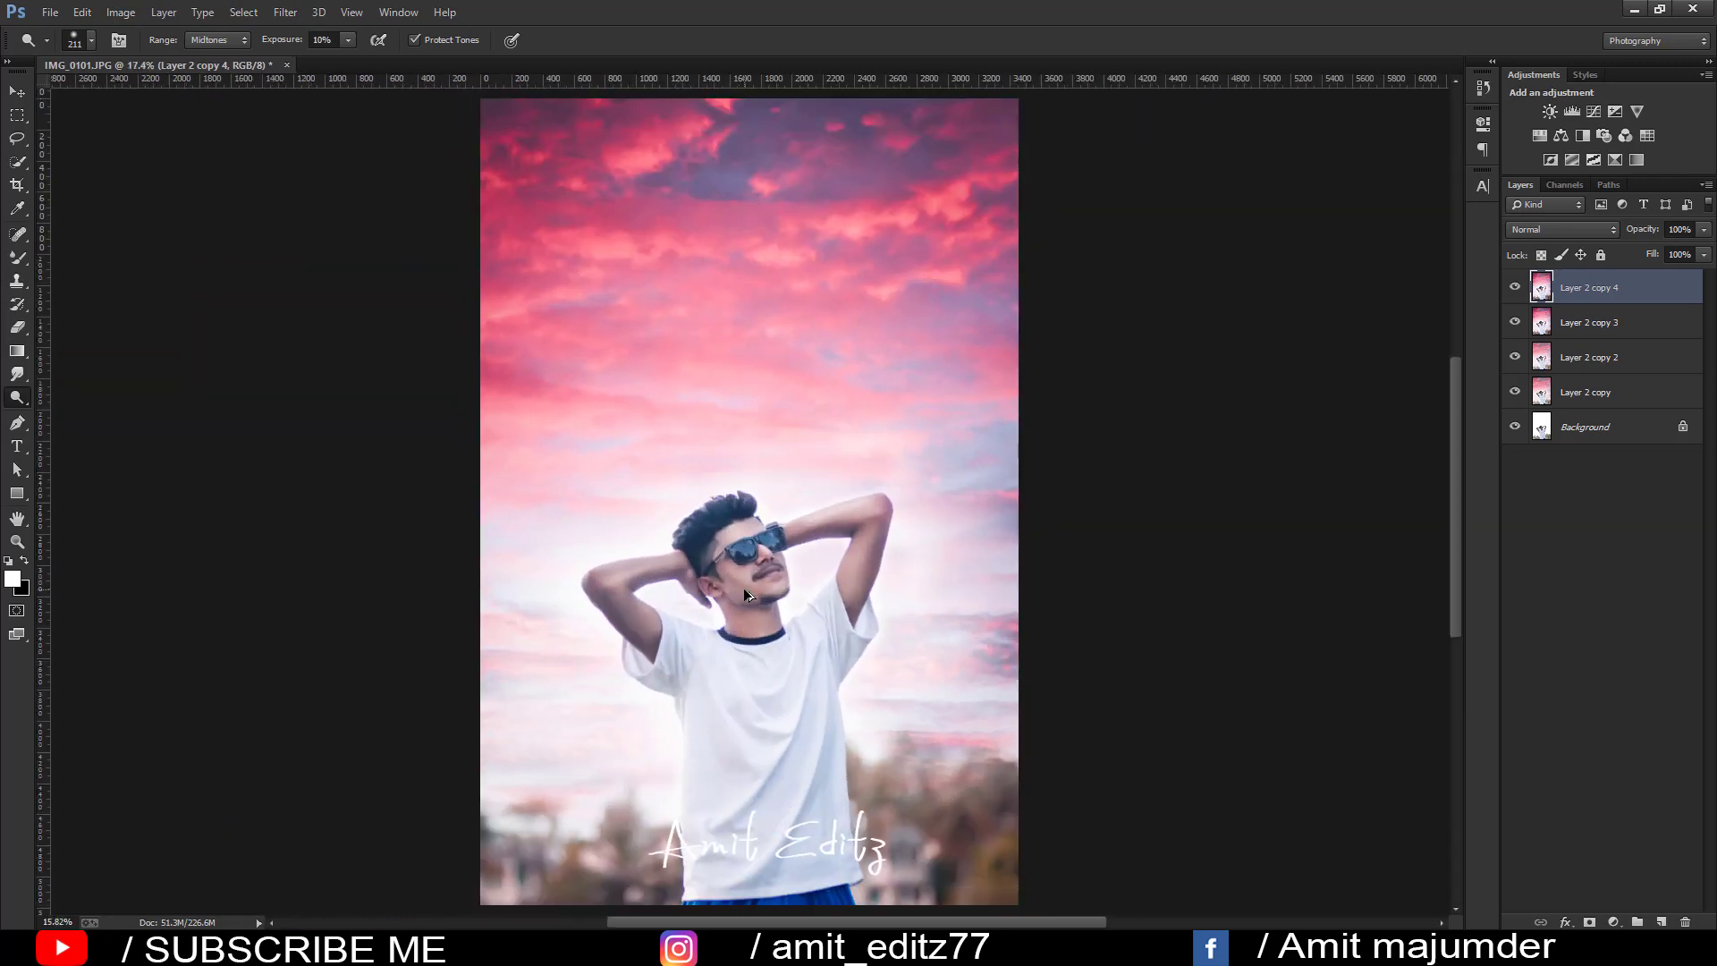
scroll(745, 593, "down", 1)
scroll(745, 593, "up", 1)
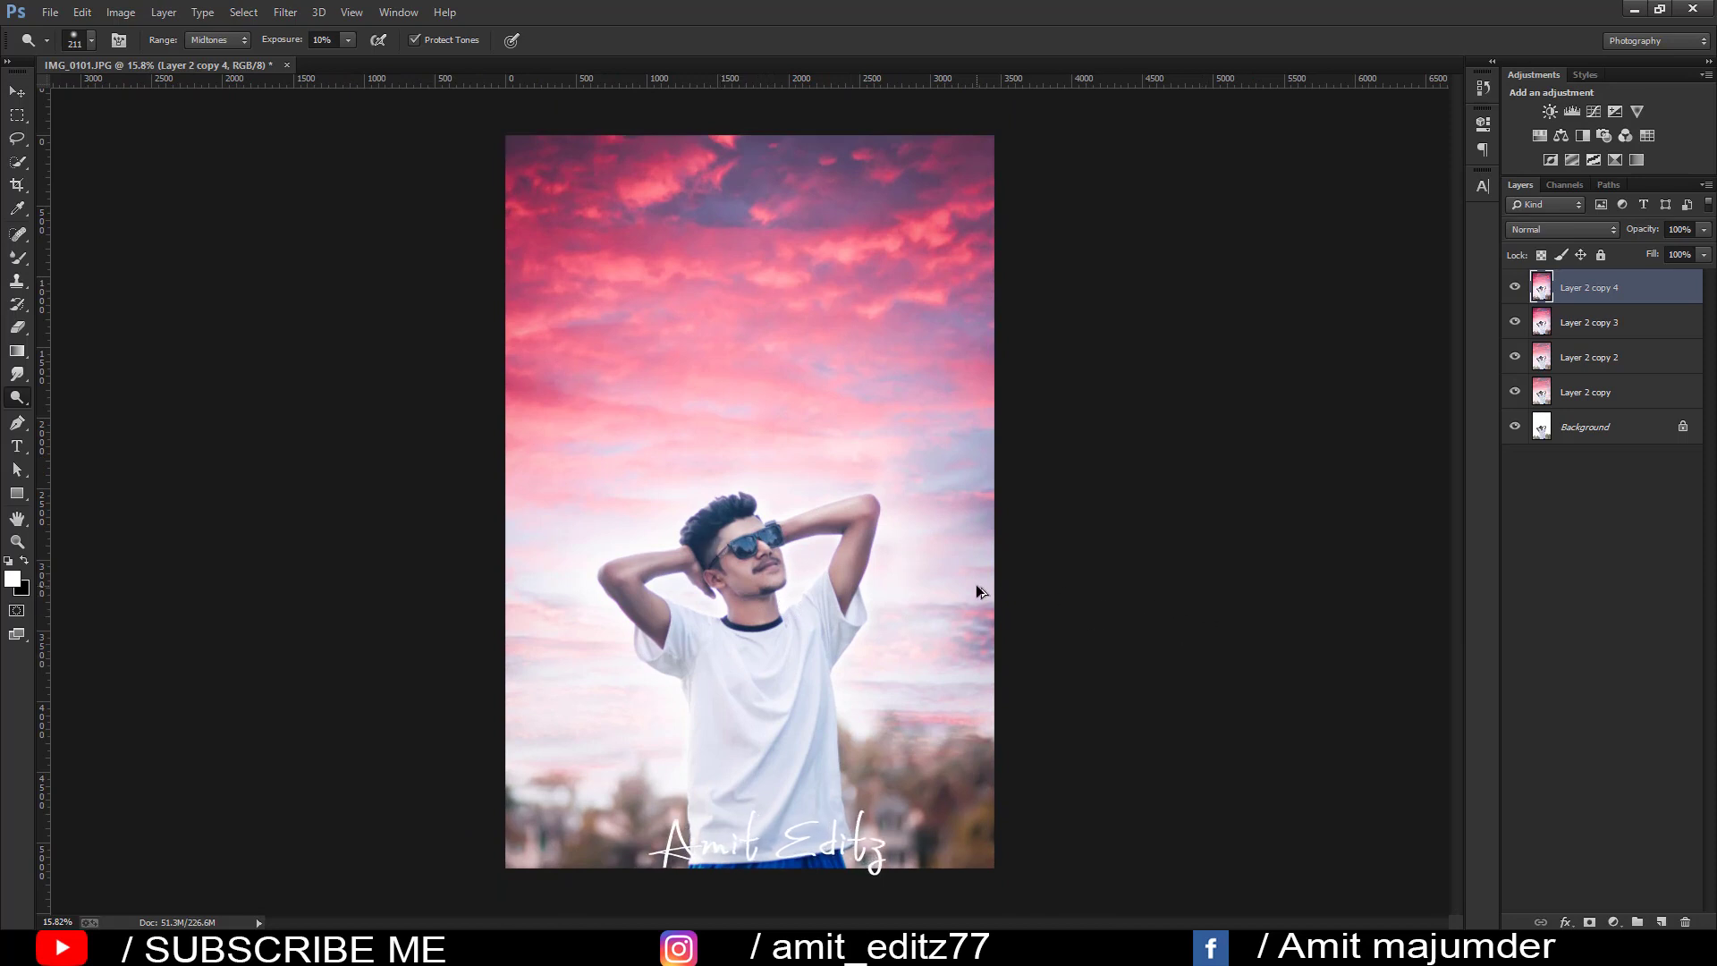
- Add a Color Balance adjustment layer targeting the Highlights tone
left_click(1613, 921)
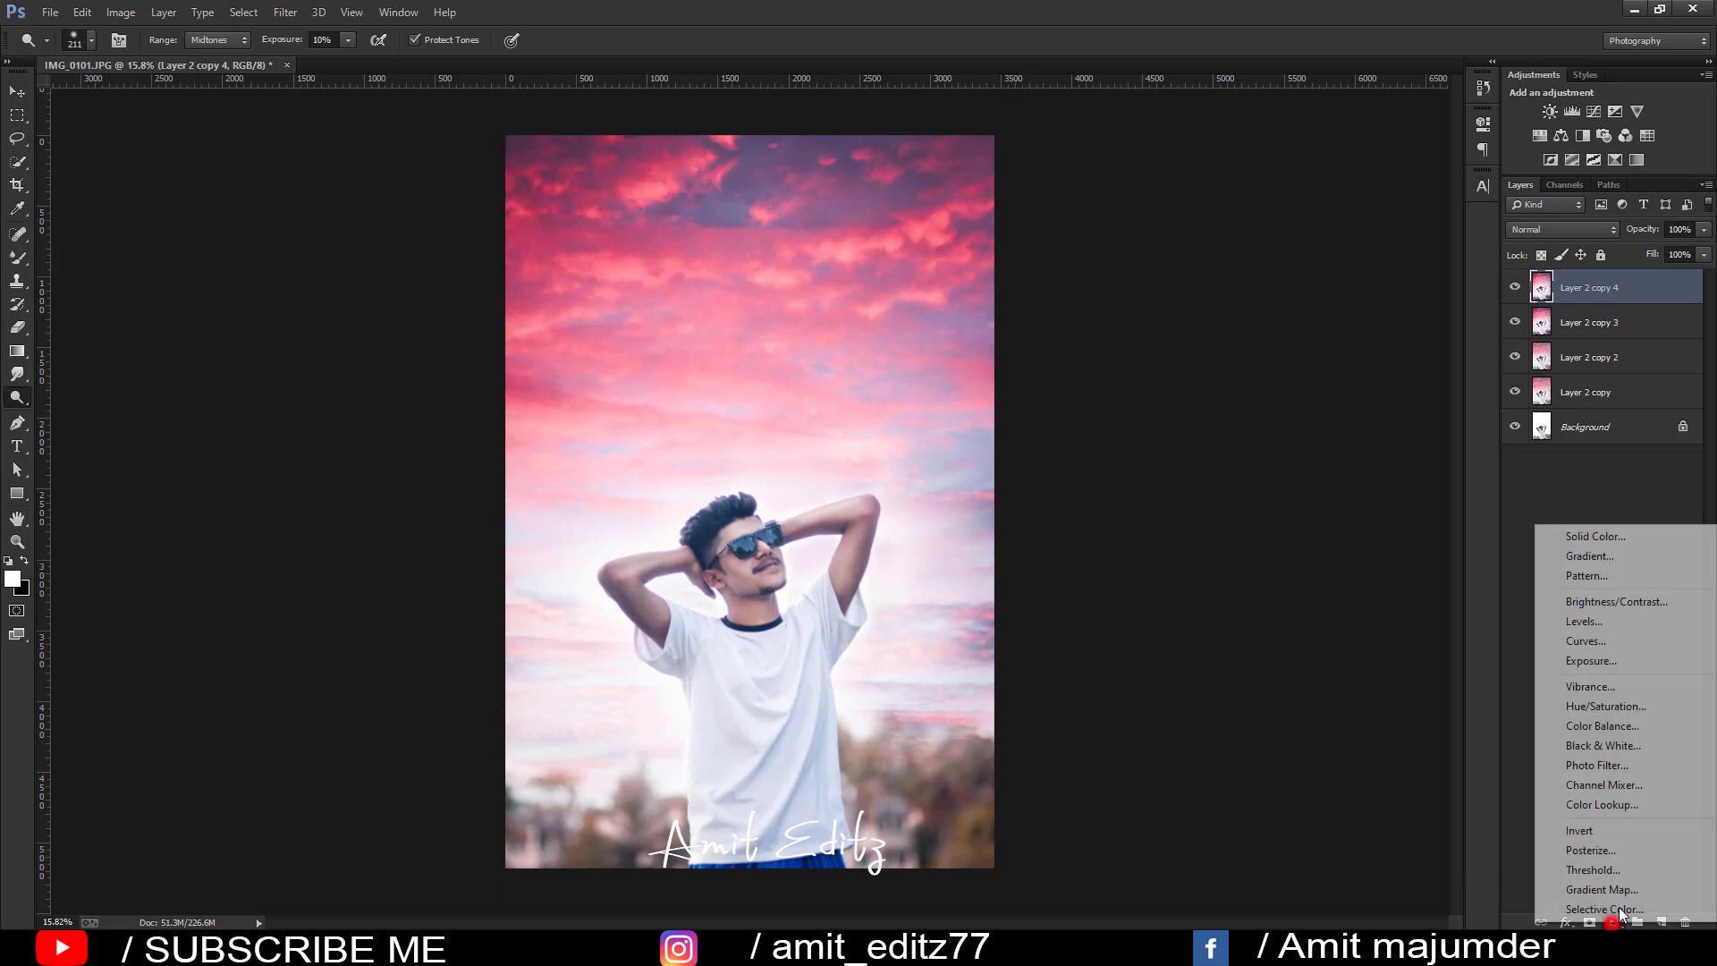
left_click(1598, 730)
left_click(1355, 213)
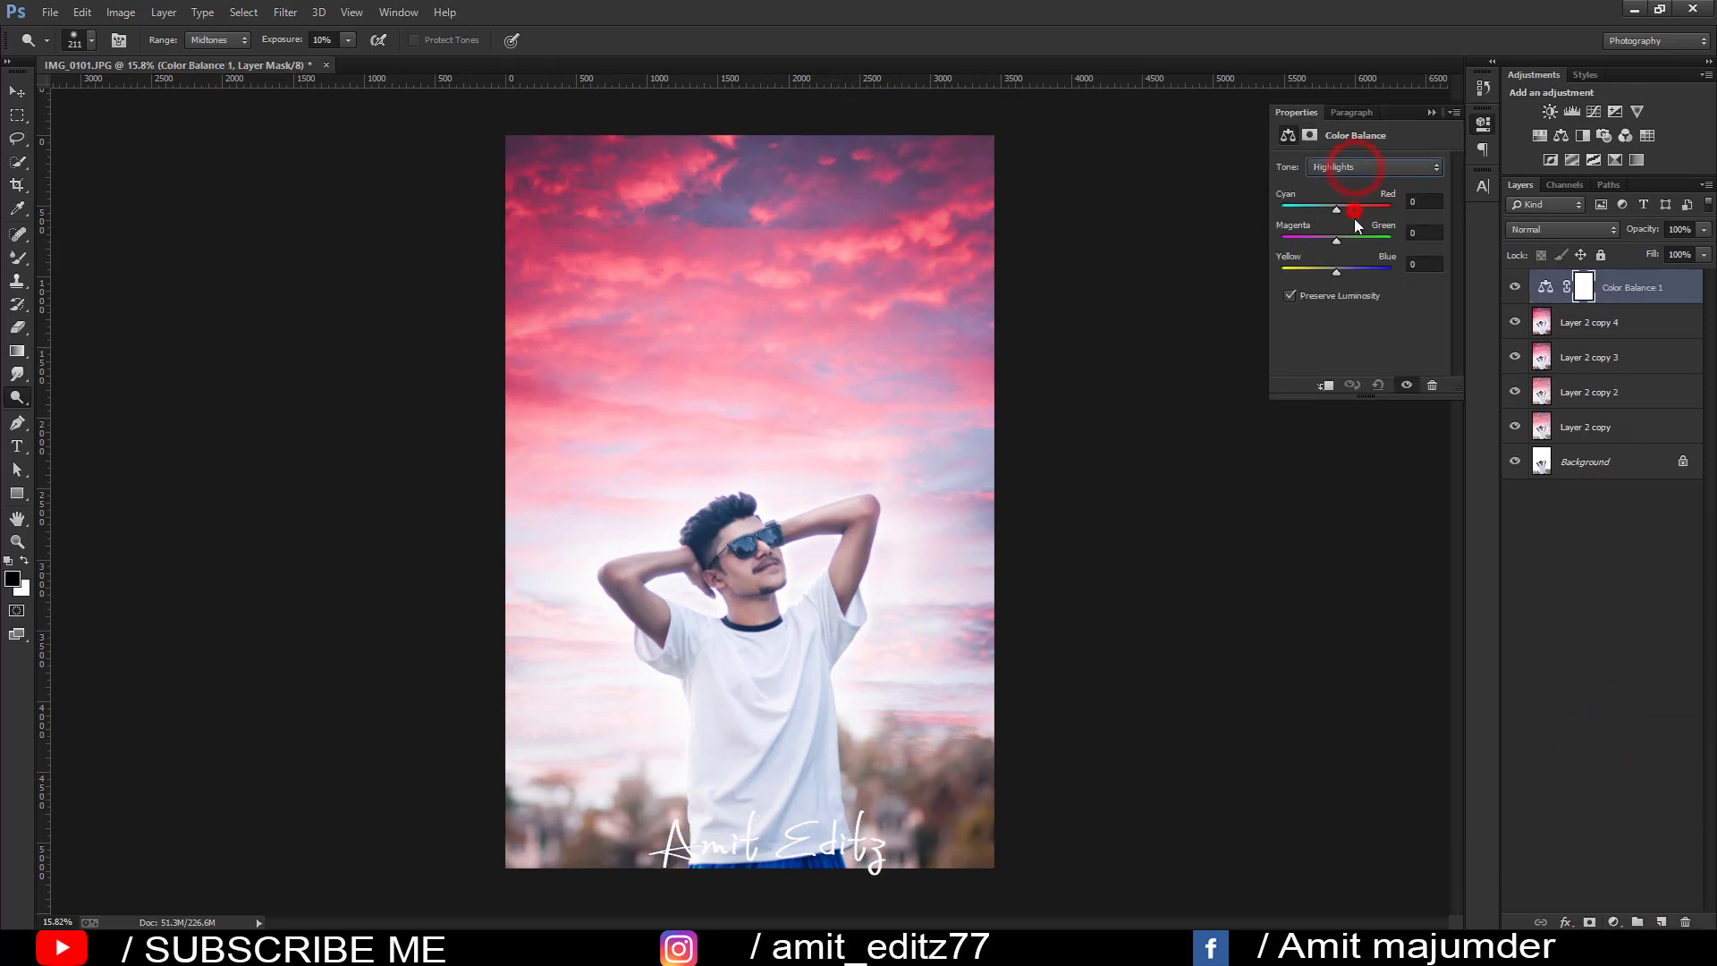
- Nudge highlights toward cyan with Magenta/Green at 0, and set layer opacity to 49%
mouse_move(1335, 272)
left_mouse_down()
mouse_move(1357, 272)
mouse_move(1332, 272)
left_mouse_up()
left_click_drag(1336, 208, 1329, 213)
left_click_drag(1341, 240, 1328, 243)
left_click(1423, 231)
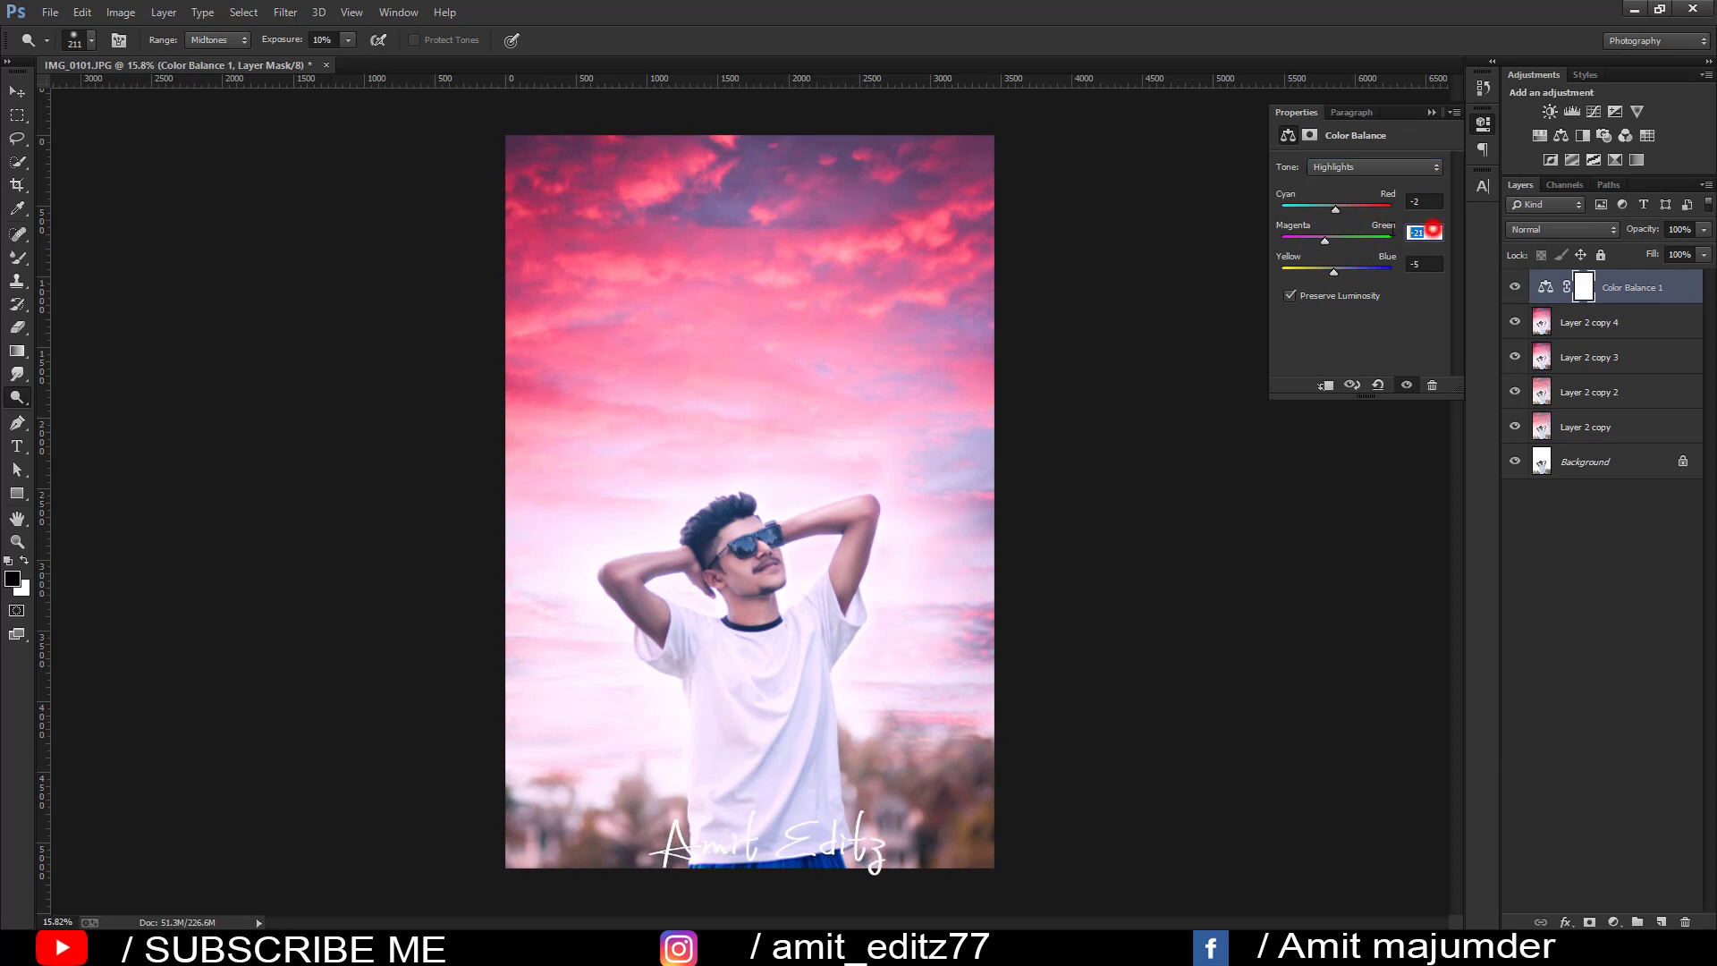
type("0")
left_click_drag(1337, 270, 1334, 270)
left_click(1431, 113)
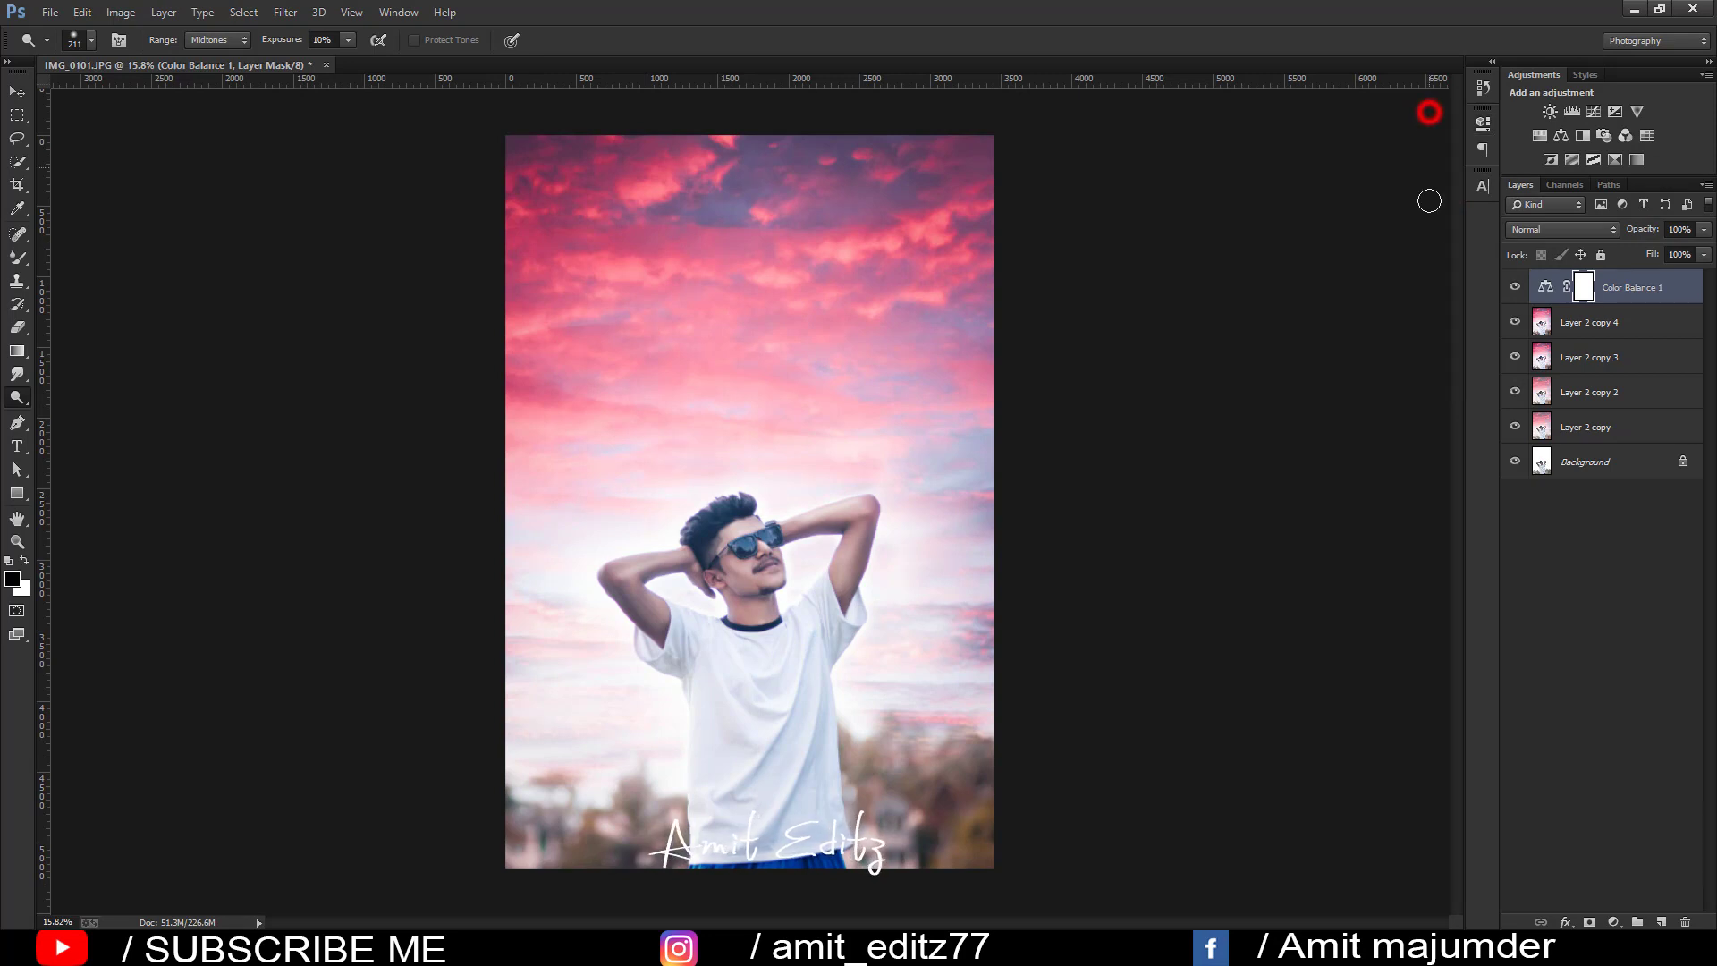
left_click_drag(1708, 234, 1656, 248)
- Merge Layer 2 copy 4 with Color Balance 1 and duplicate the merged layer
left_click(1605, 325, "ctrl")
right_click(1605, 325)
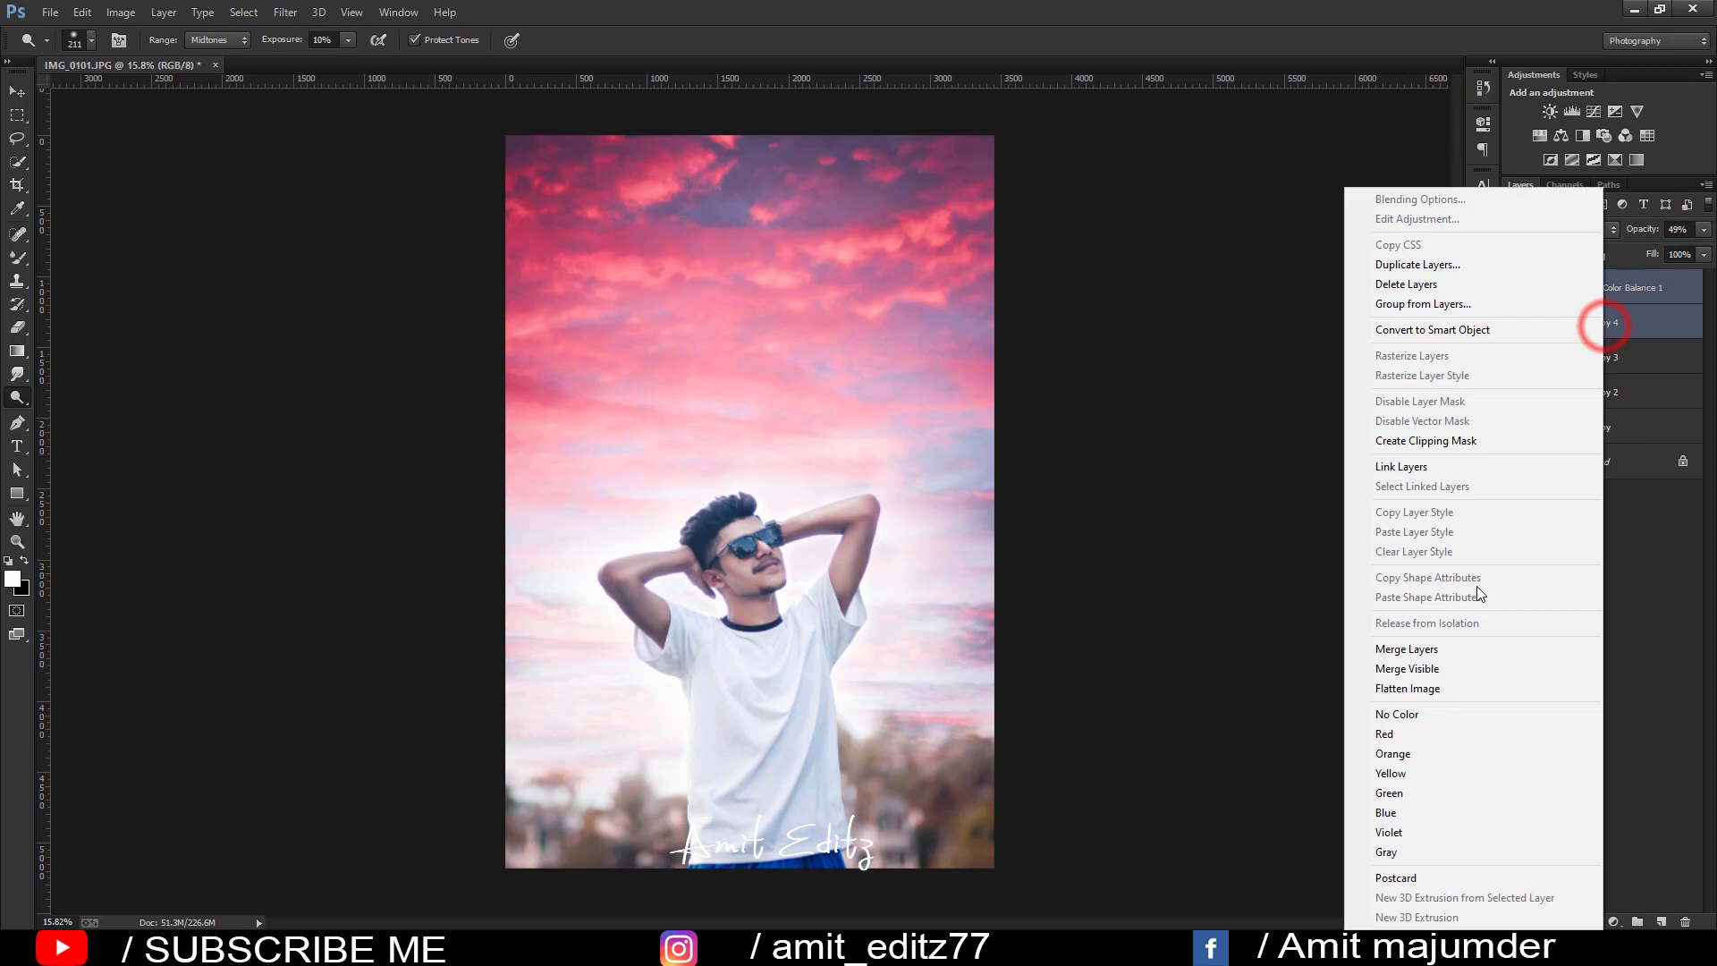
left_click(1447, 649)
left_click_drag(1630, 285, 1660, 921)
- Apply High Pass to the copy, blend it in Soft Light and lower its opacity
left_click(287, 12)
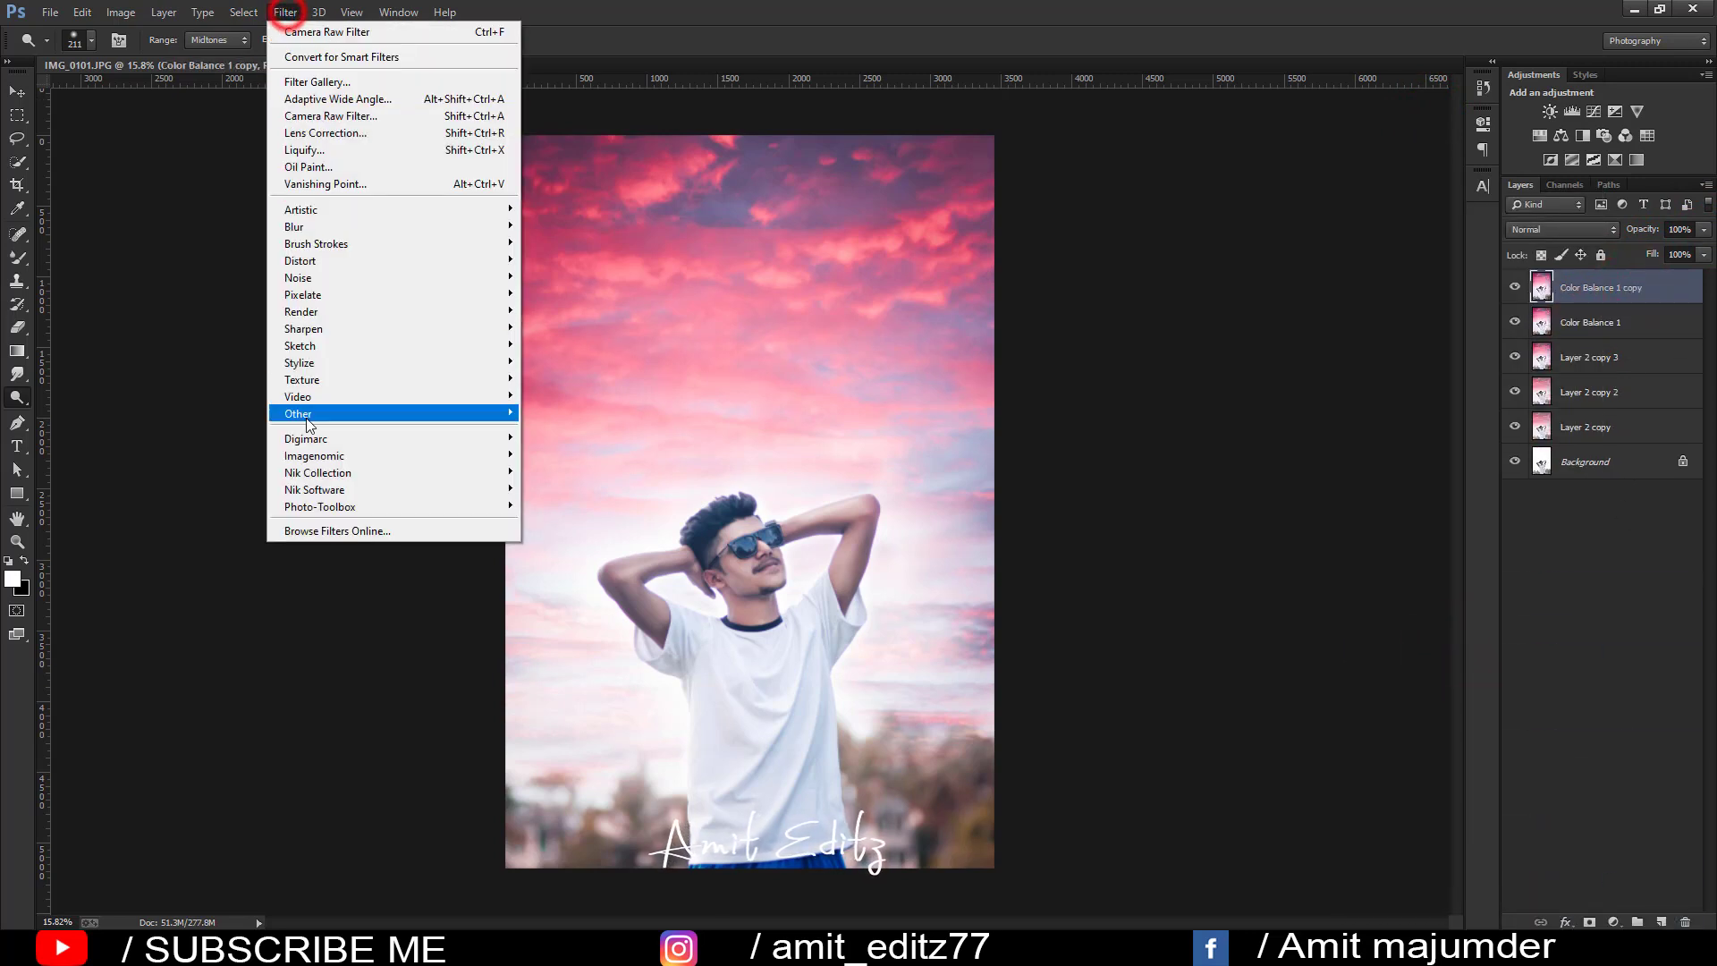
left_click(546, 431)
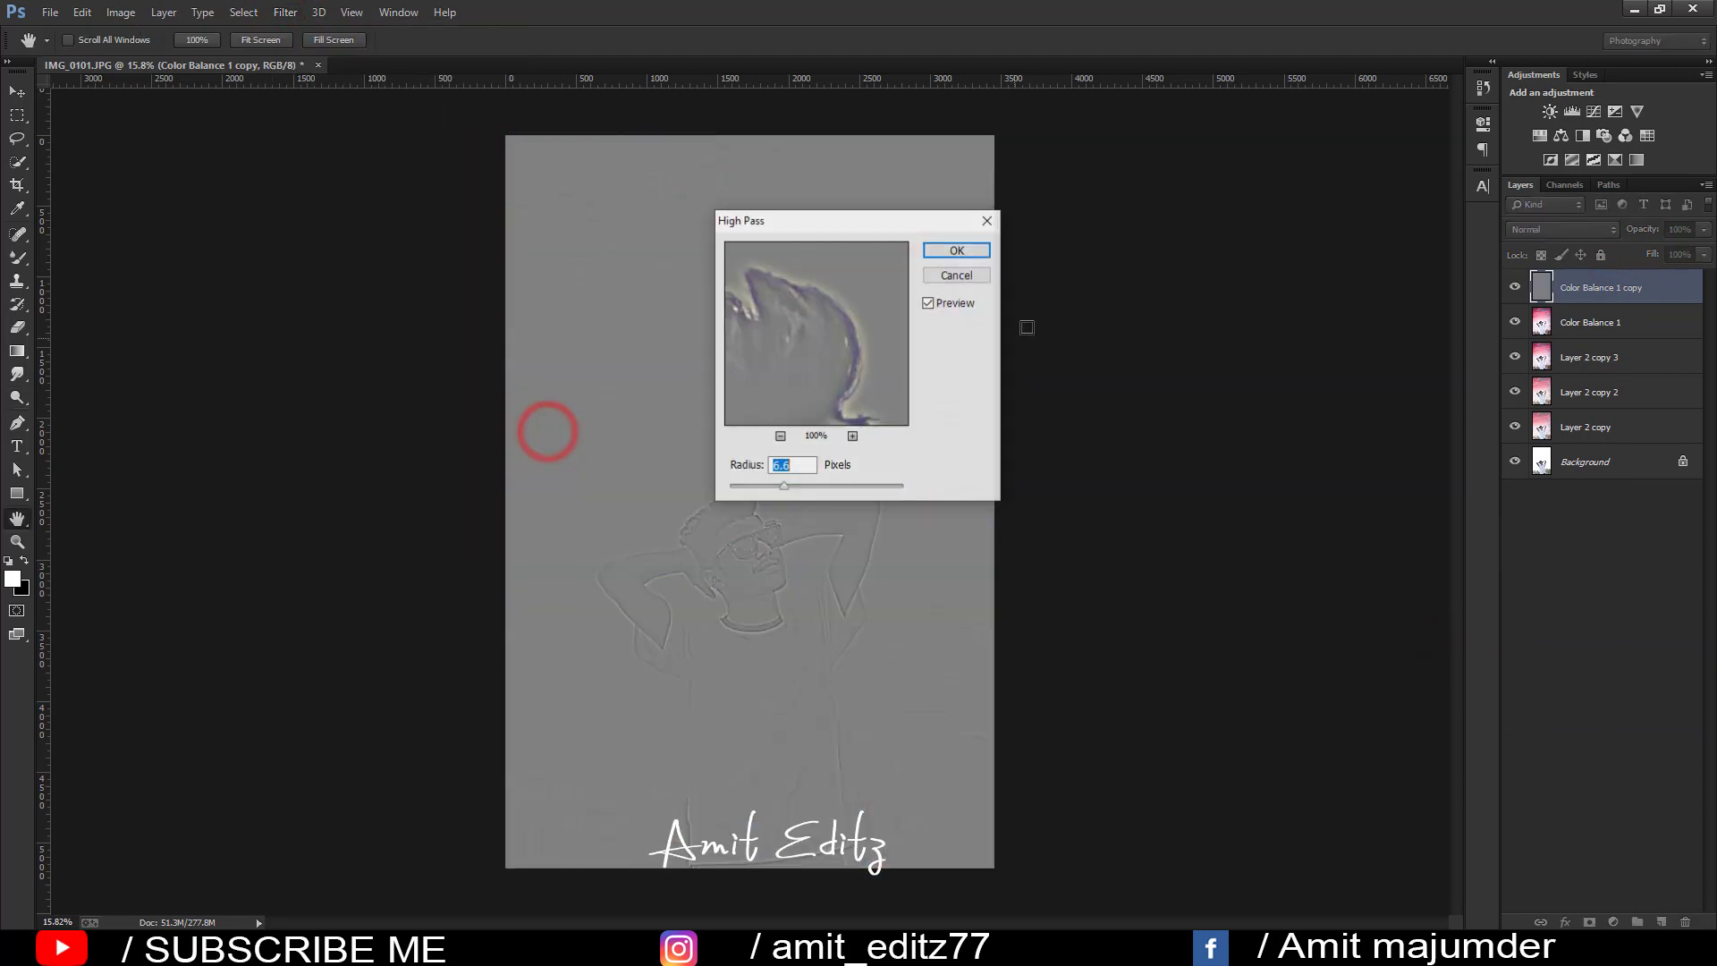
left_click(952, 246)
left_click(1533, 231)
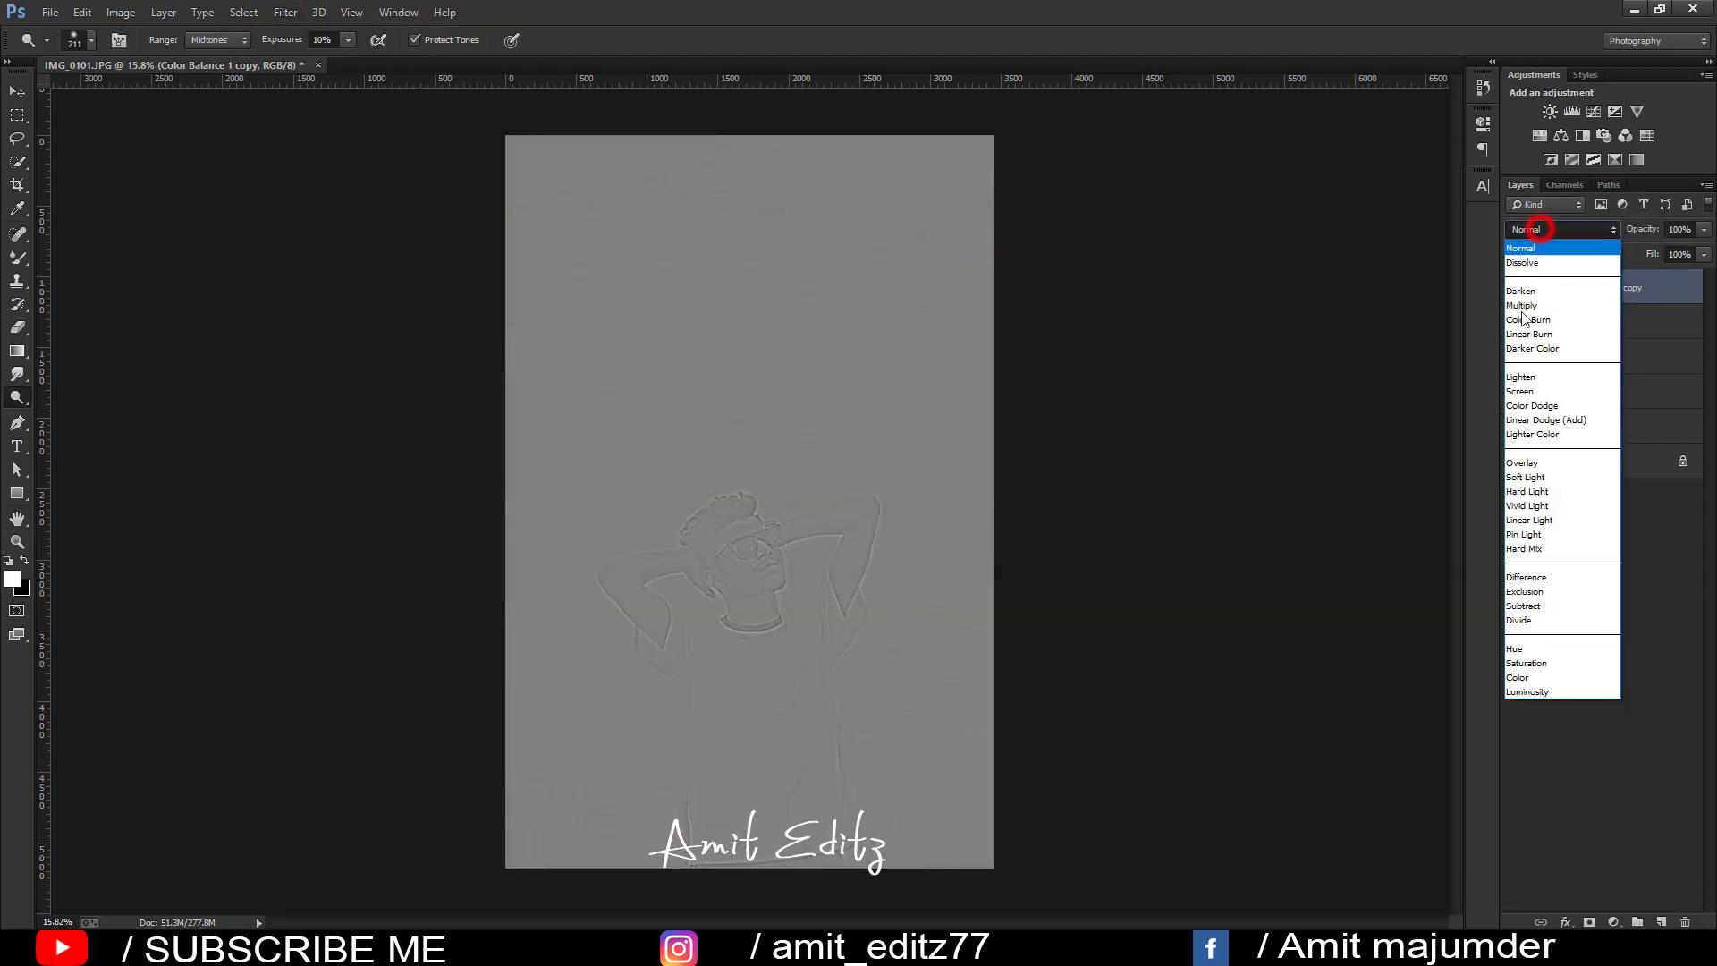
left_click(1541, 478)
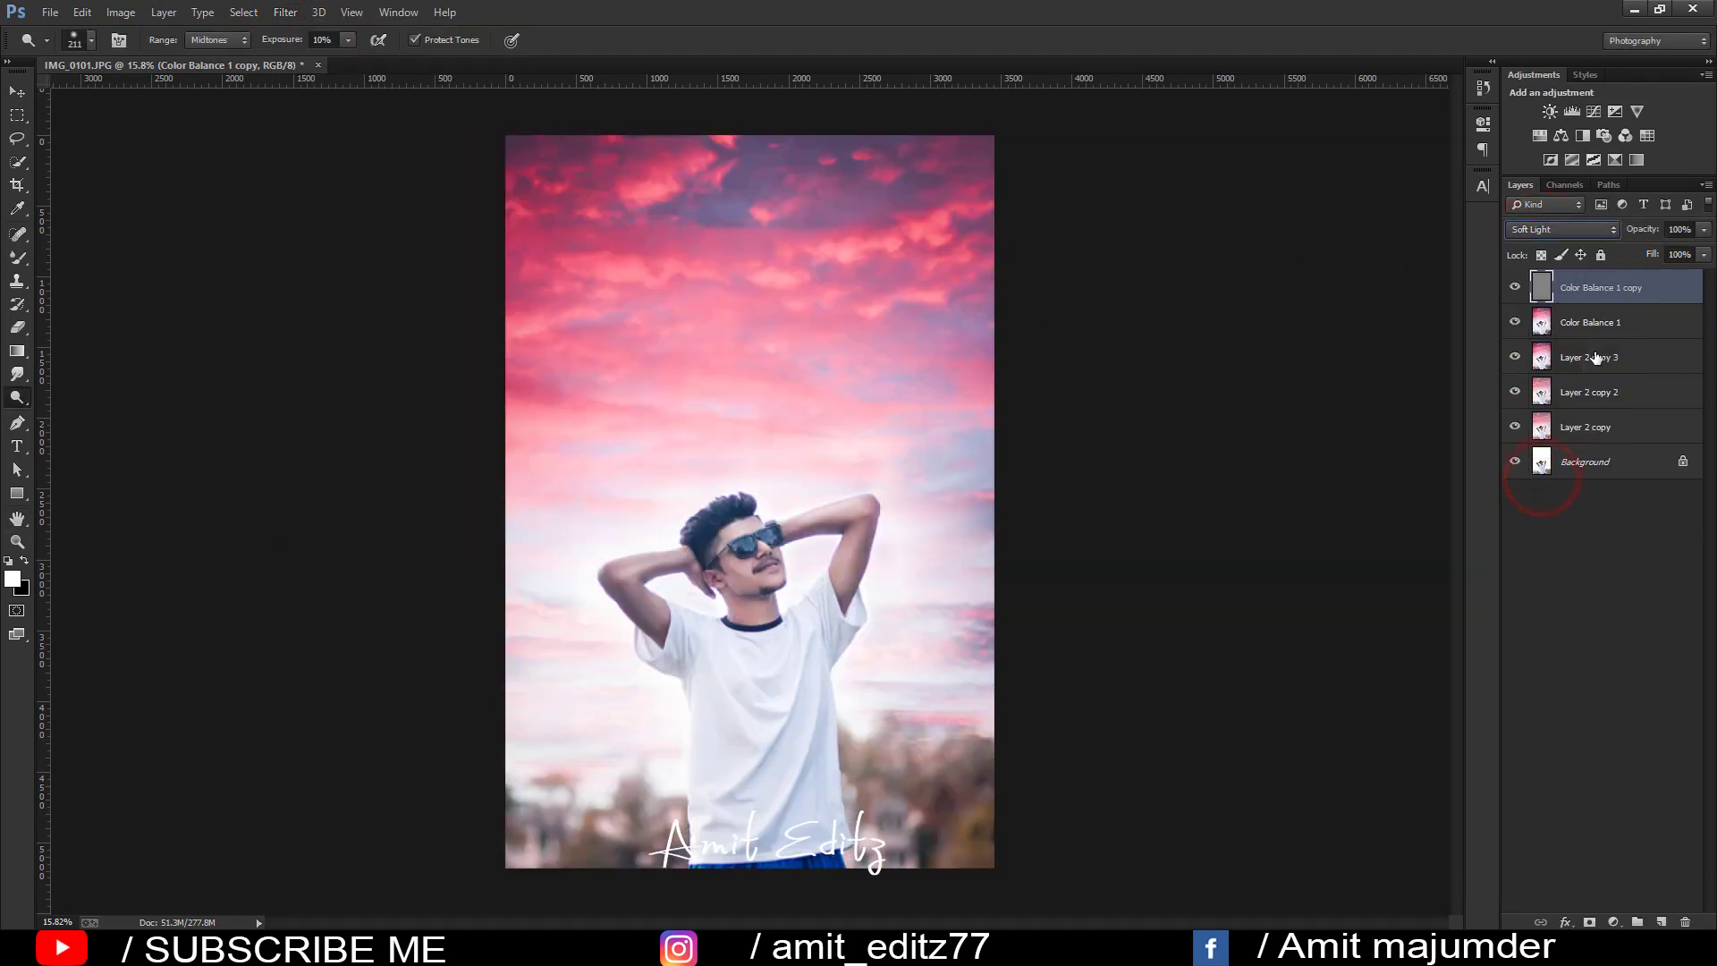
left_click(1704, 229)
- Merge the visible layers into a single Color Balance 1 copy above Background
left_click(1600, 323, "shift")
right_click(1603, 323)
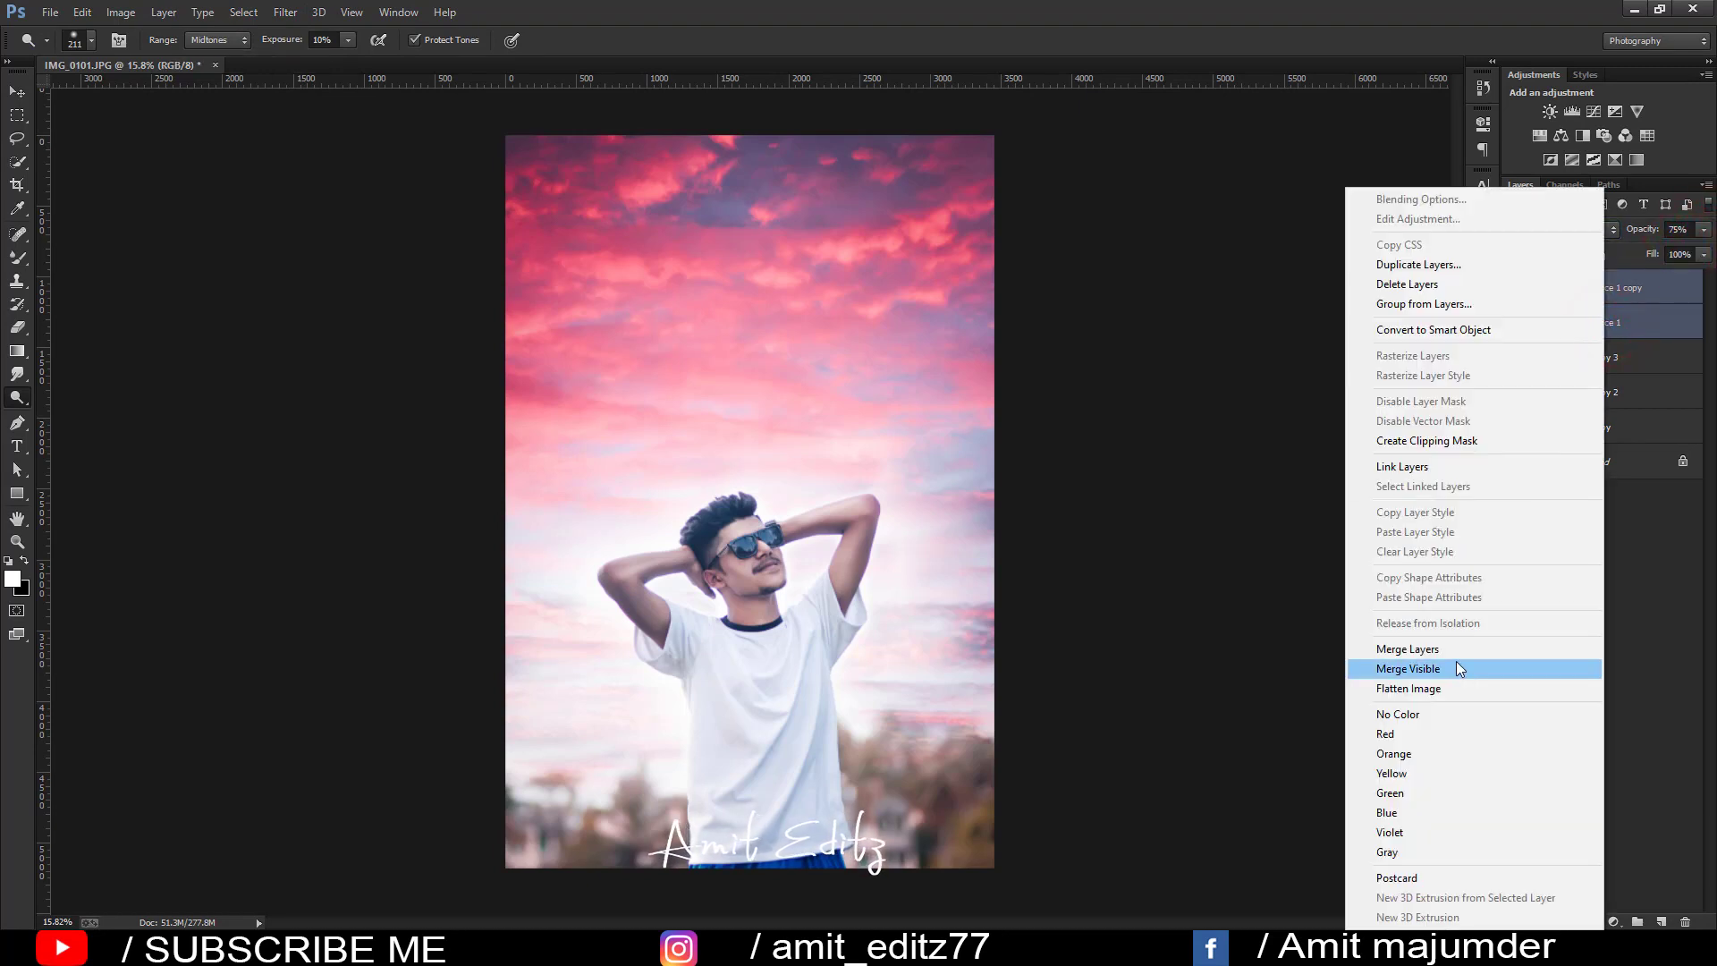
left_click(1456, 668)
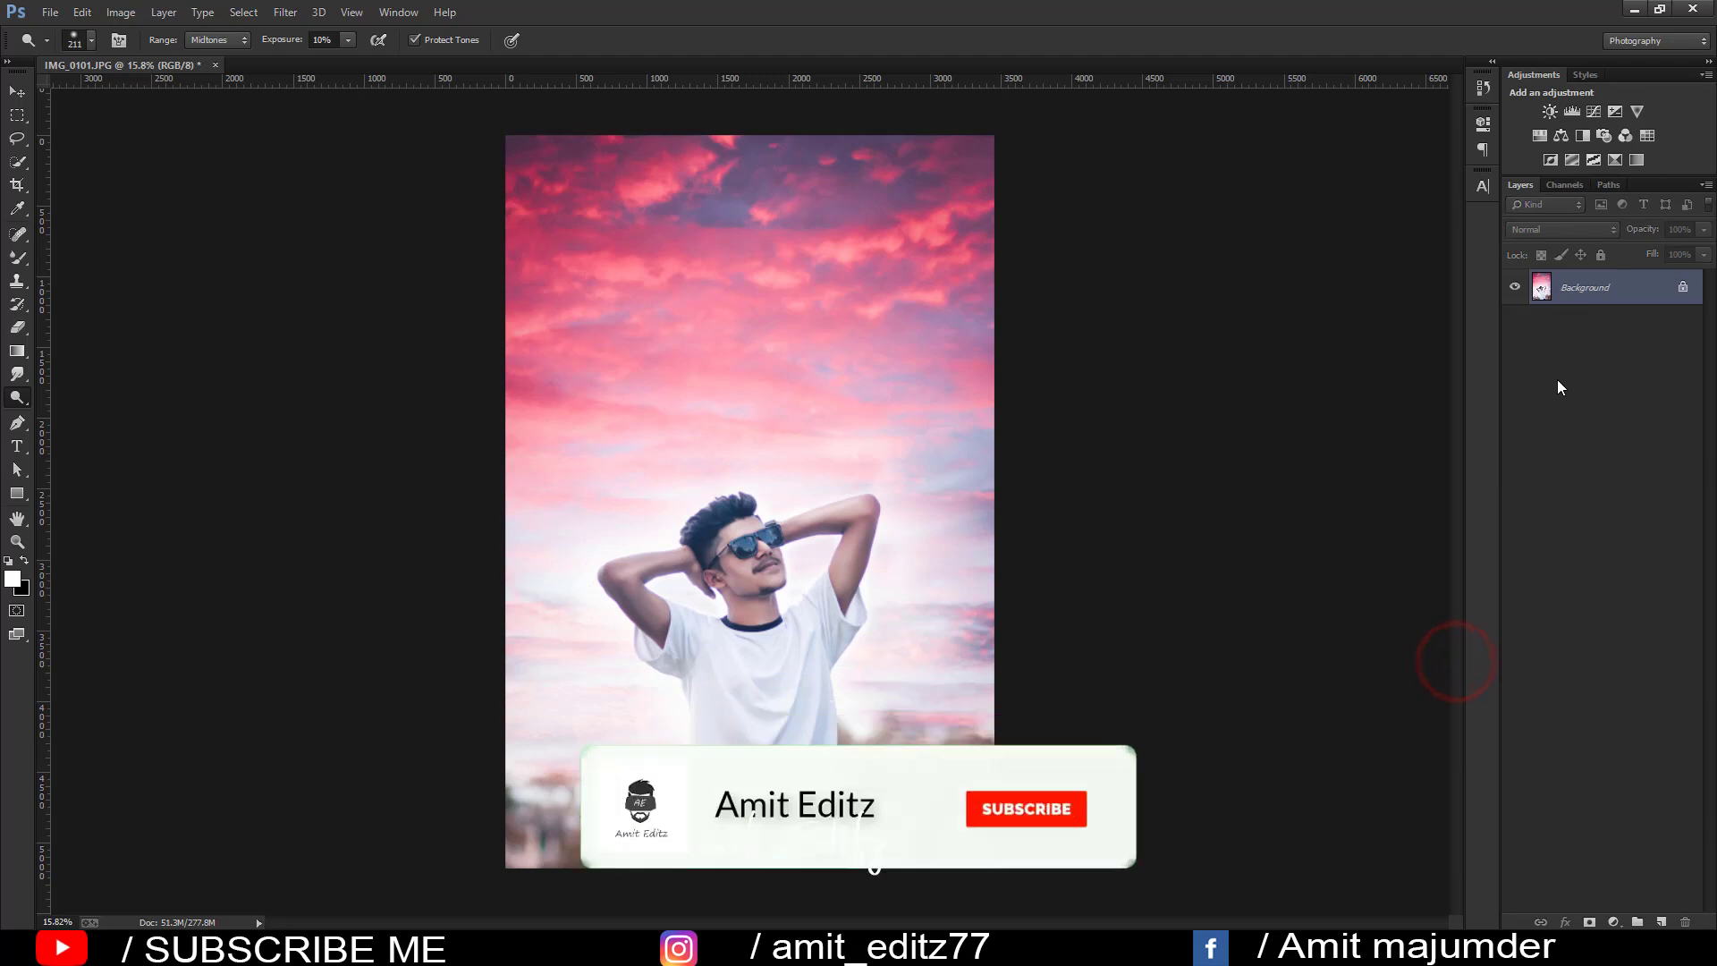
right_click(1577, 336)
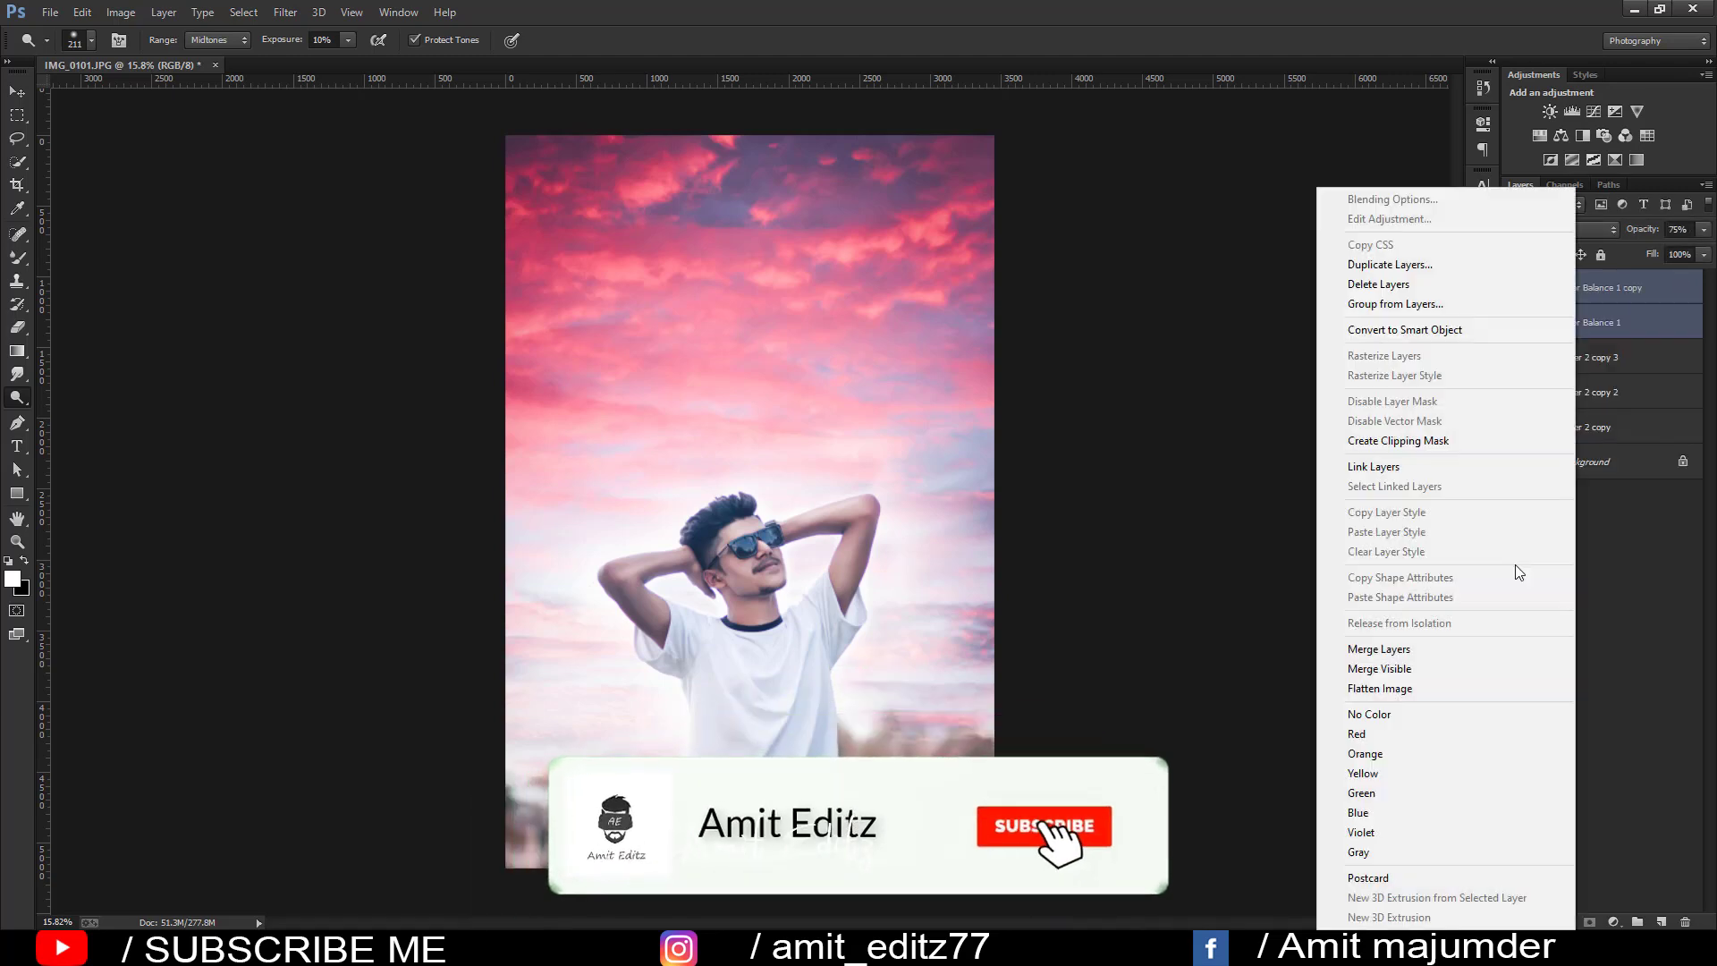
left_click(1471, 651)
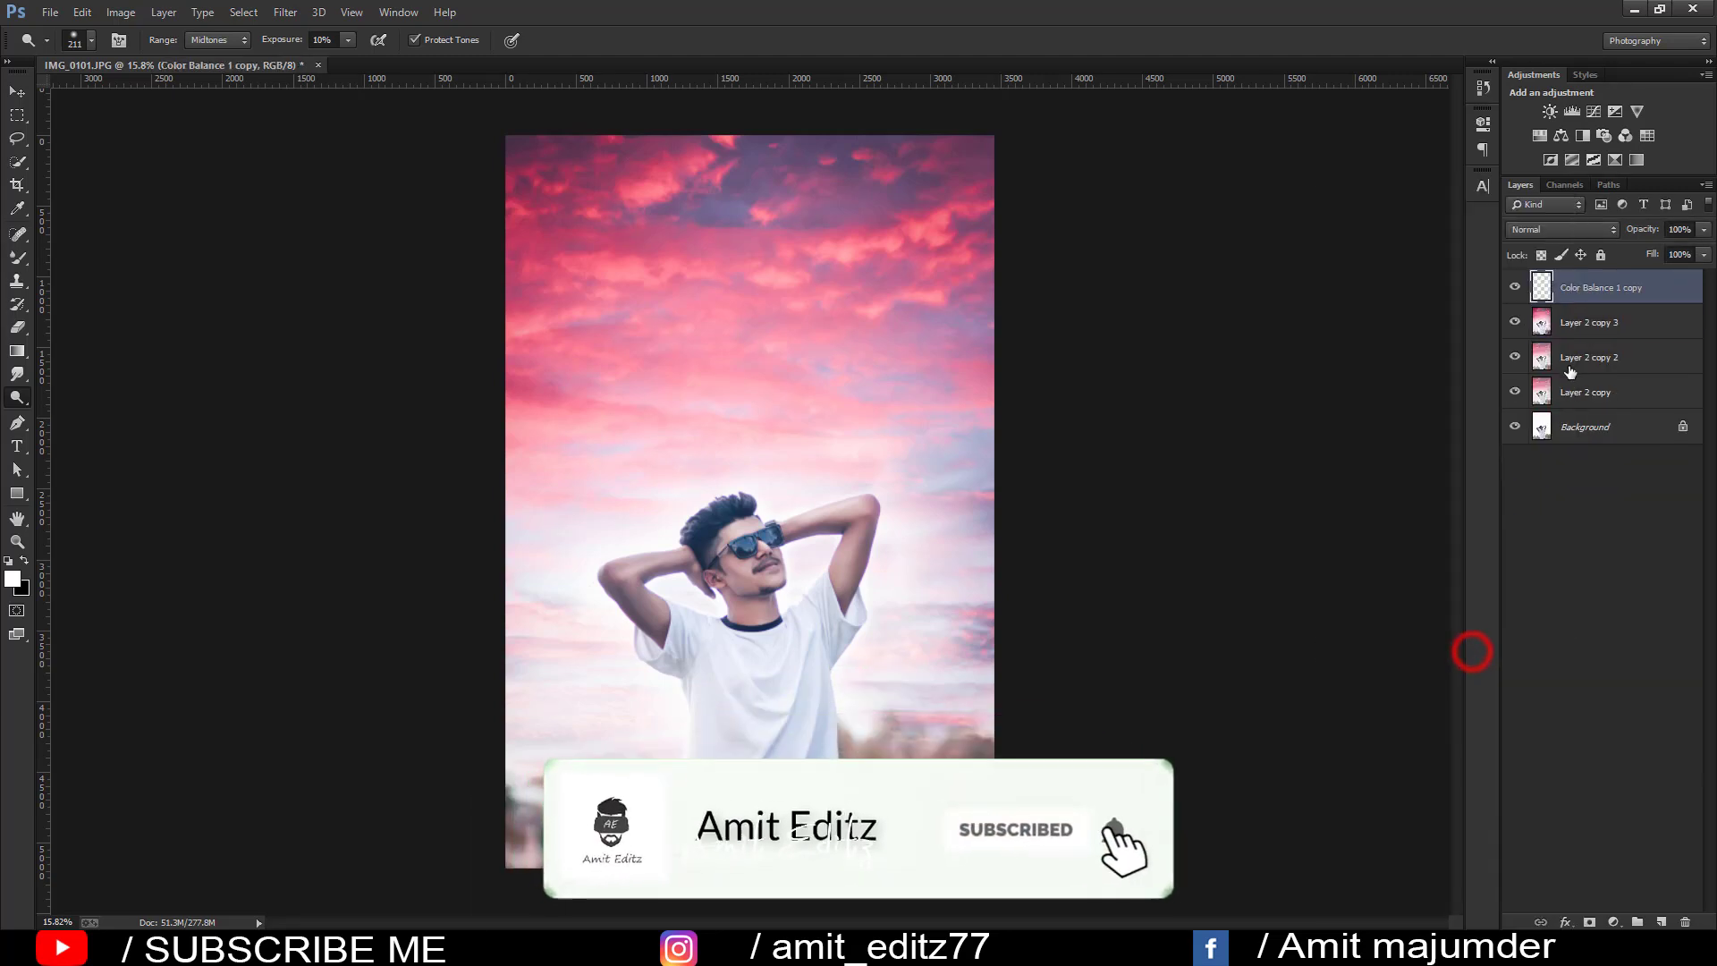
right_click(1581, 300)
left_click(1406, 668)
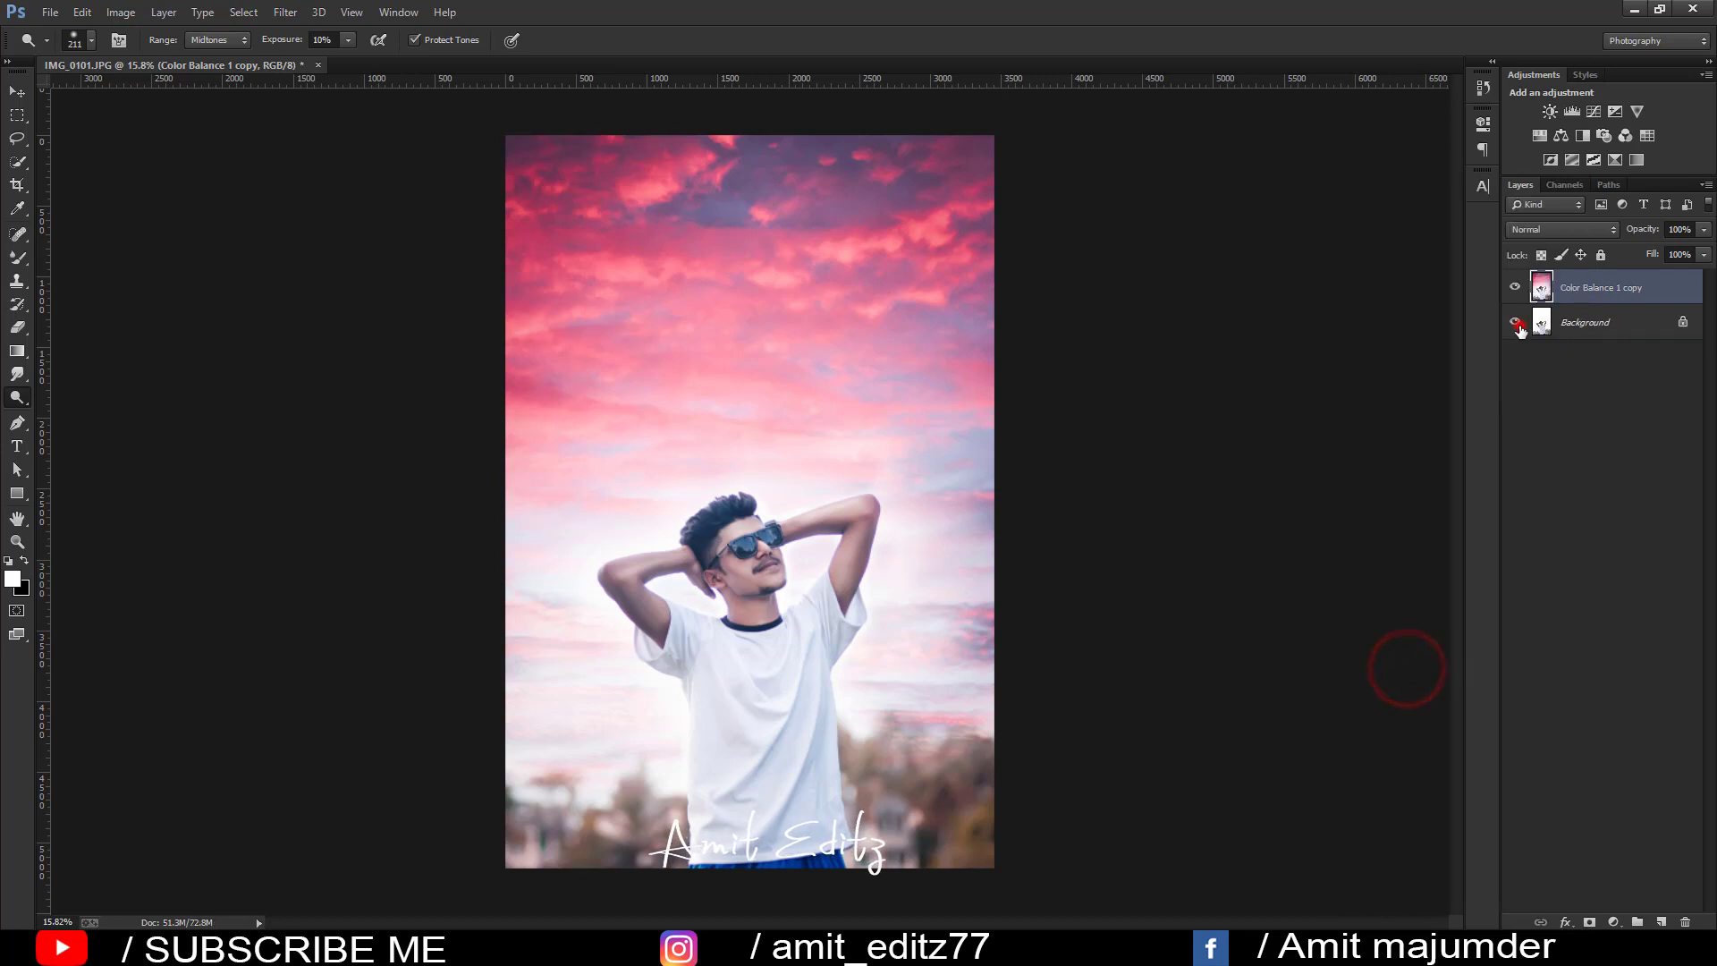
- Switch to the Brush tool with the logo brush preset at 100% opacity
right_click(17, 257)
left_click(90, 254)
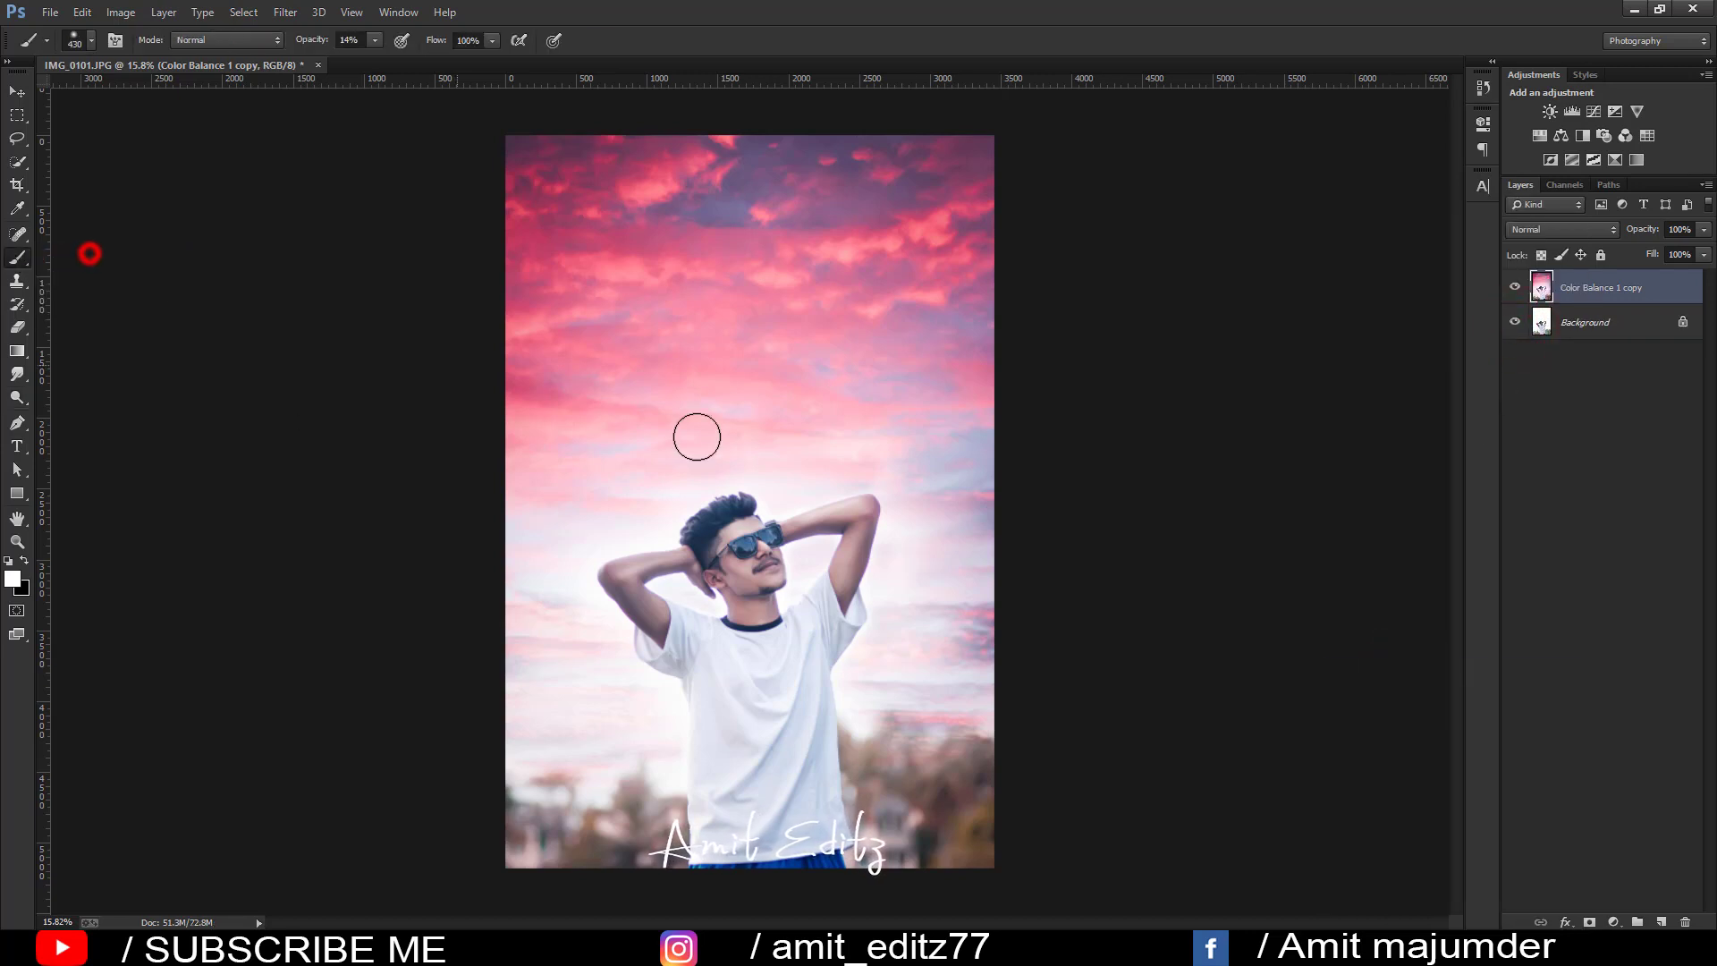
right_click(737, 442)
double_click(935, 760)
left_click(349, 41)
type("100")
key("Return")
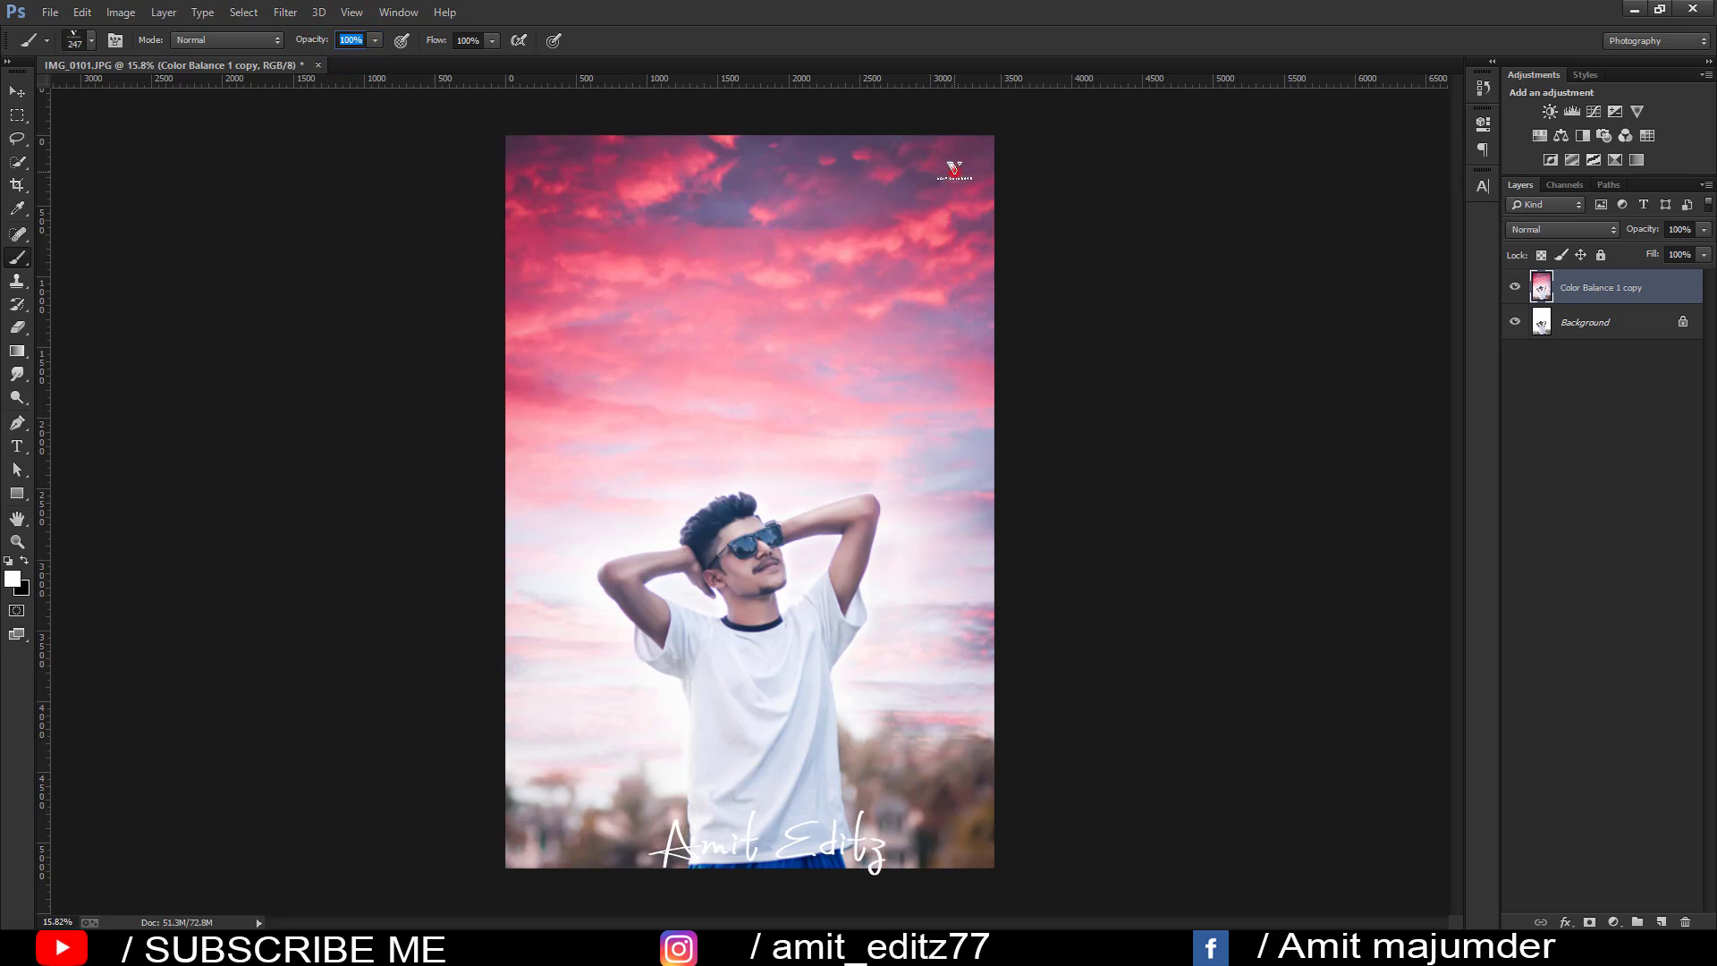
- Stamp the white logo in the upper-right pink sky, then return to the Move tool
right_click(841, 416)
left_click(876, 547)
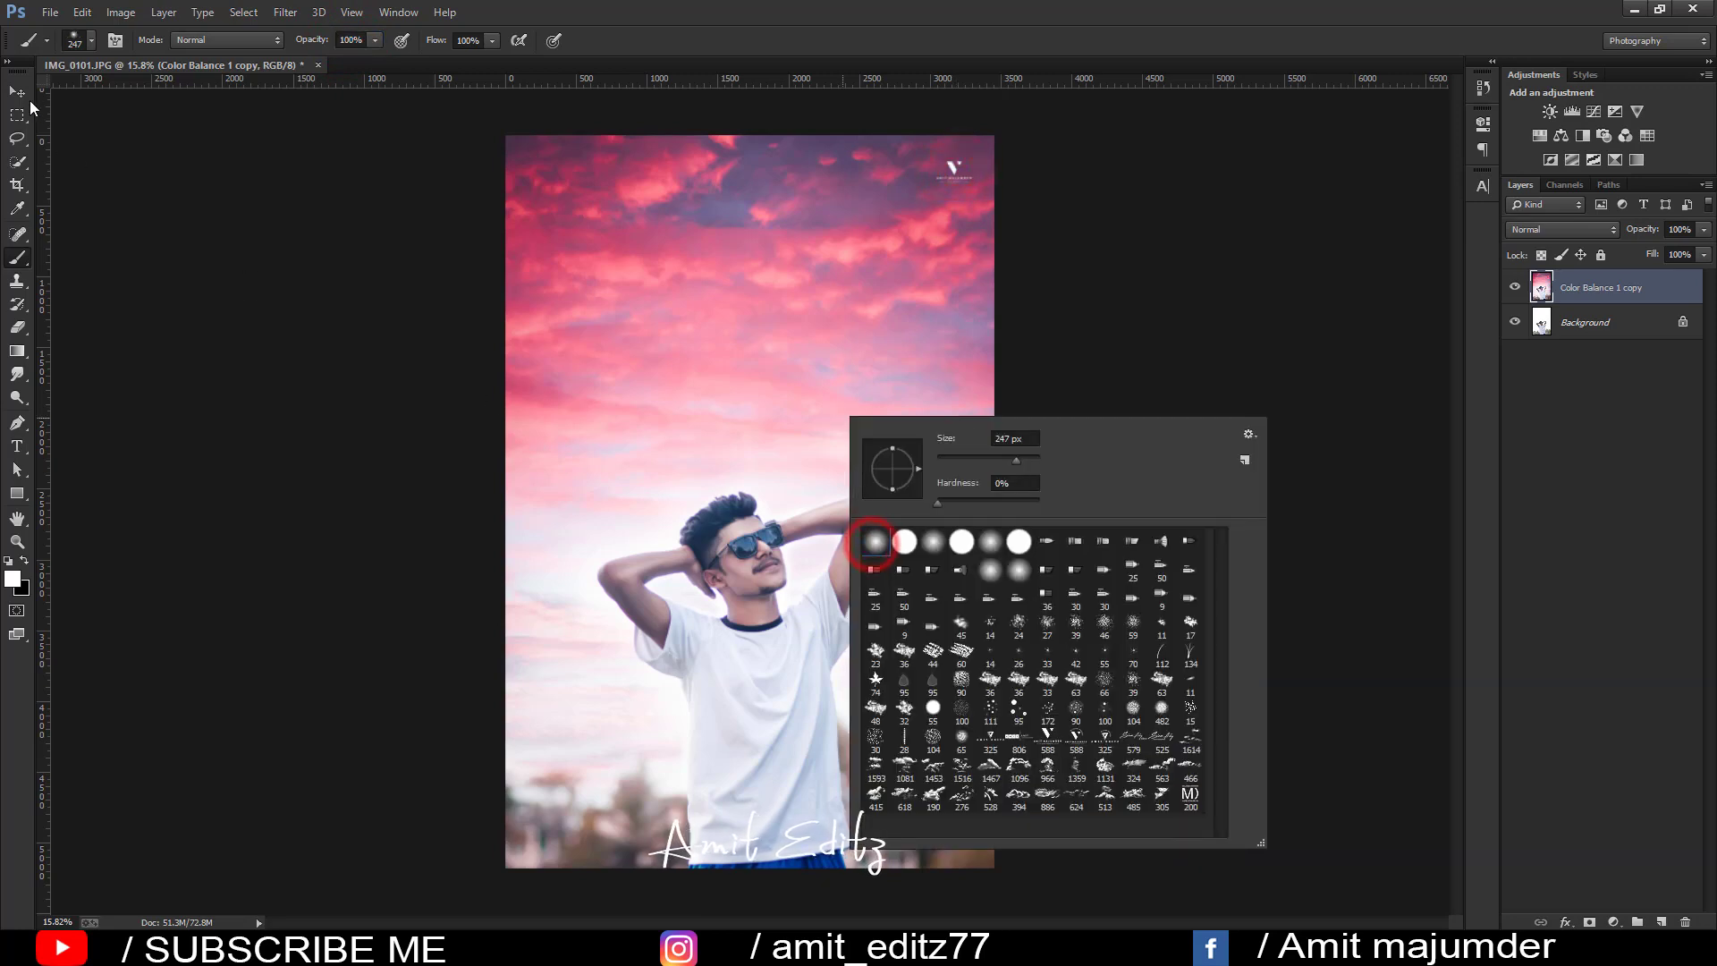
key("v")
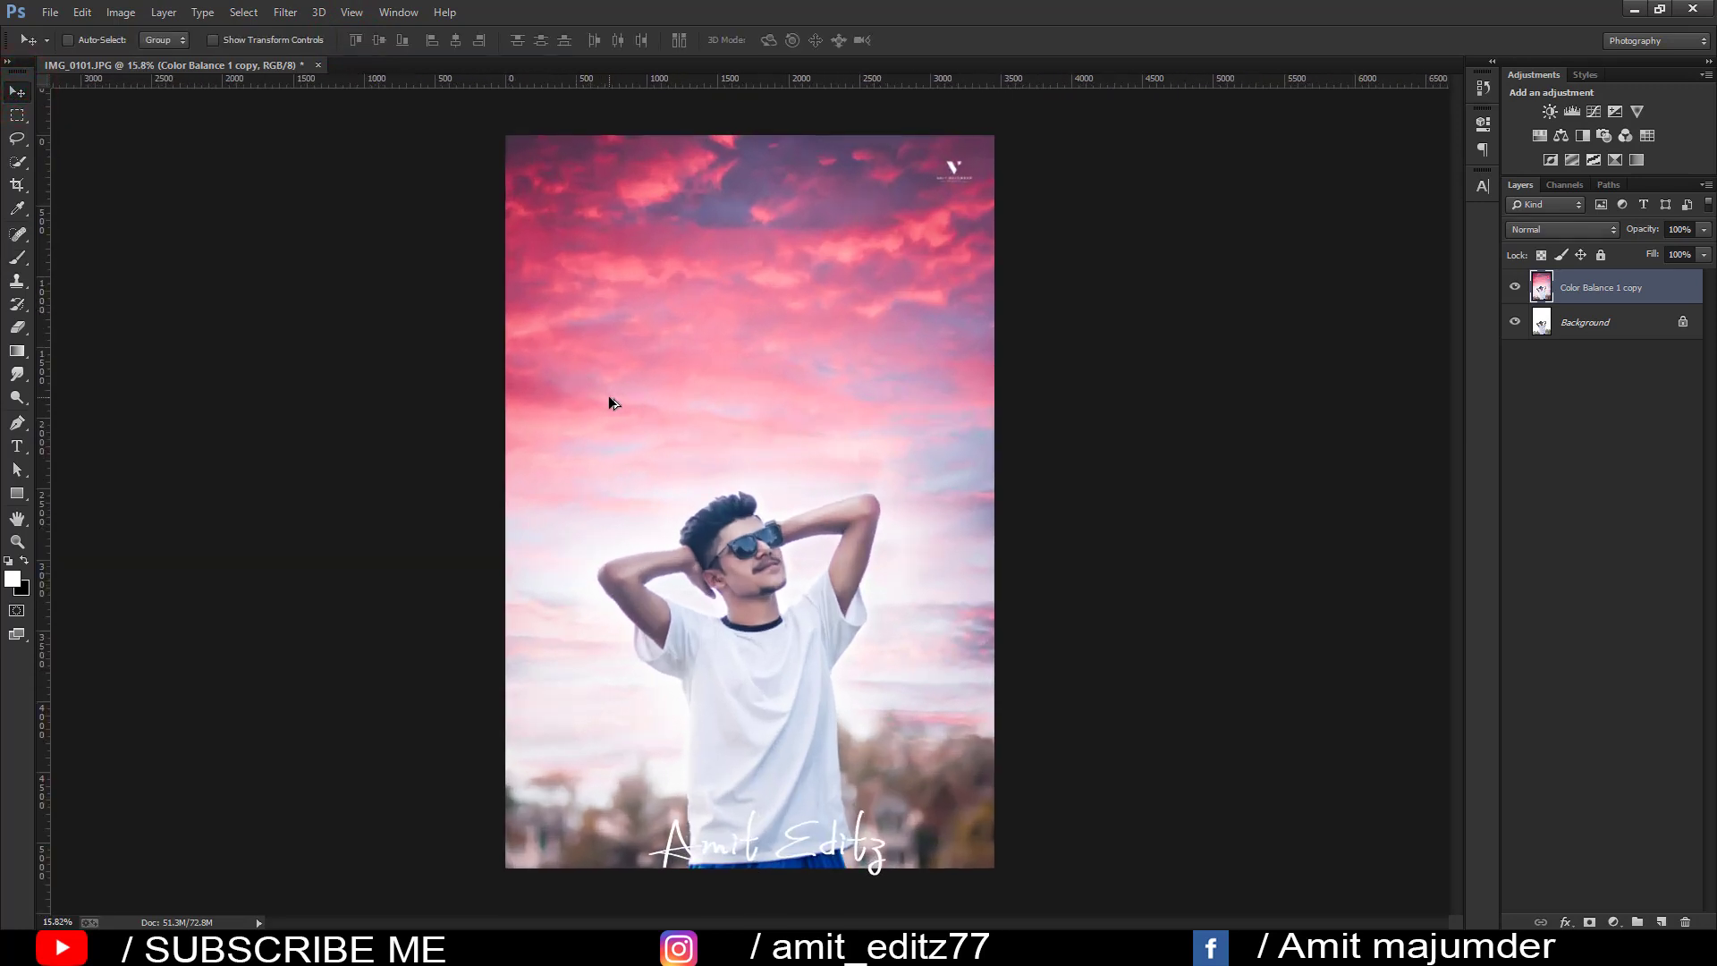
scroll(608, 396, "down", 2)
scroll(819, 506, "up", 3)
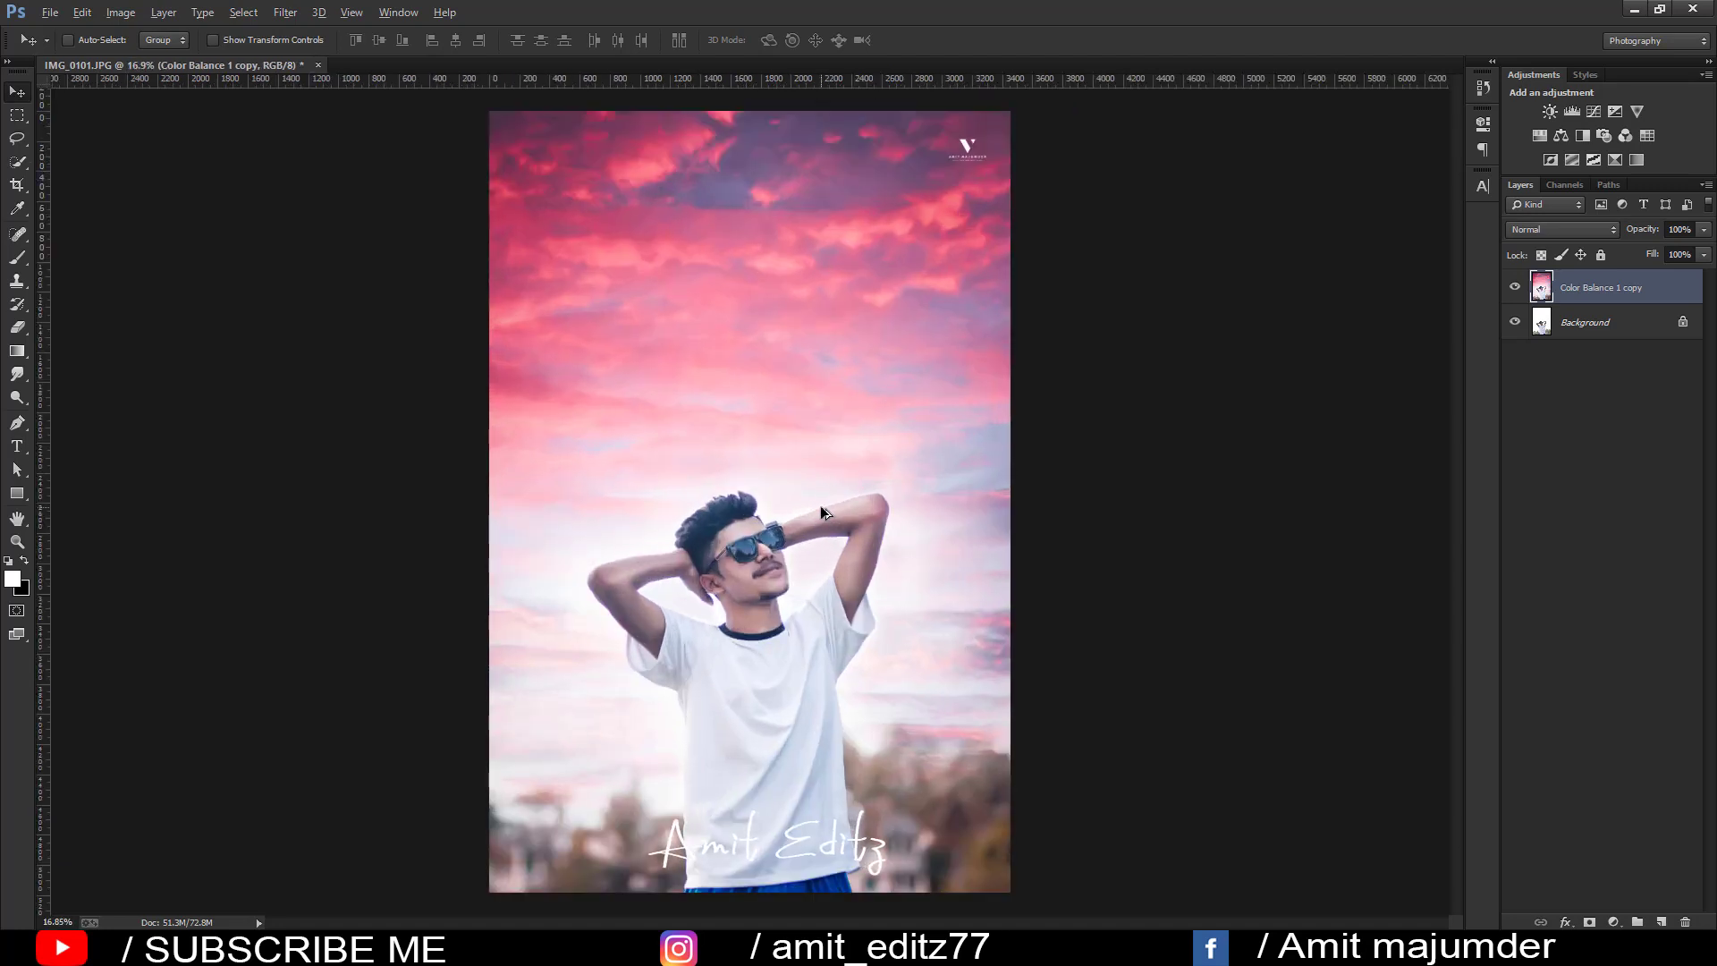
scroll(819, 506, "up", 2)
scroll(819, 506, "down", 1)
scroll(819, 506, "down", 2)
scroll(819, 507, "down", 1)
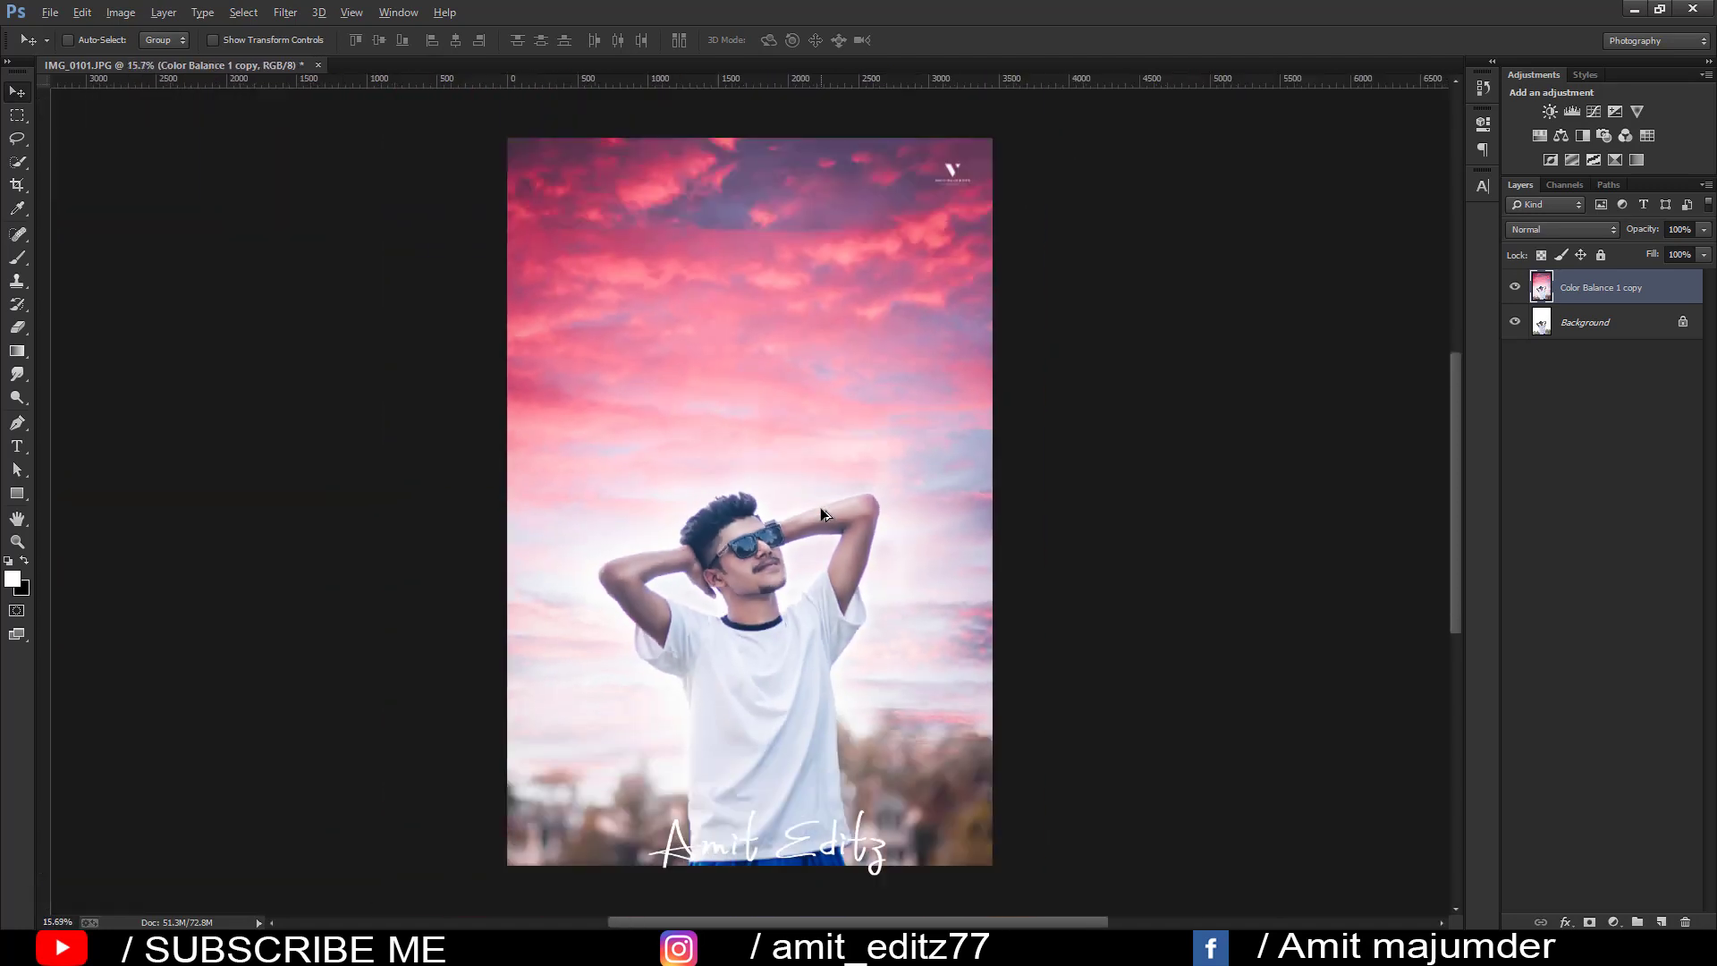
scroll(848, 490, "up", 1)
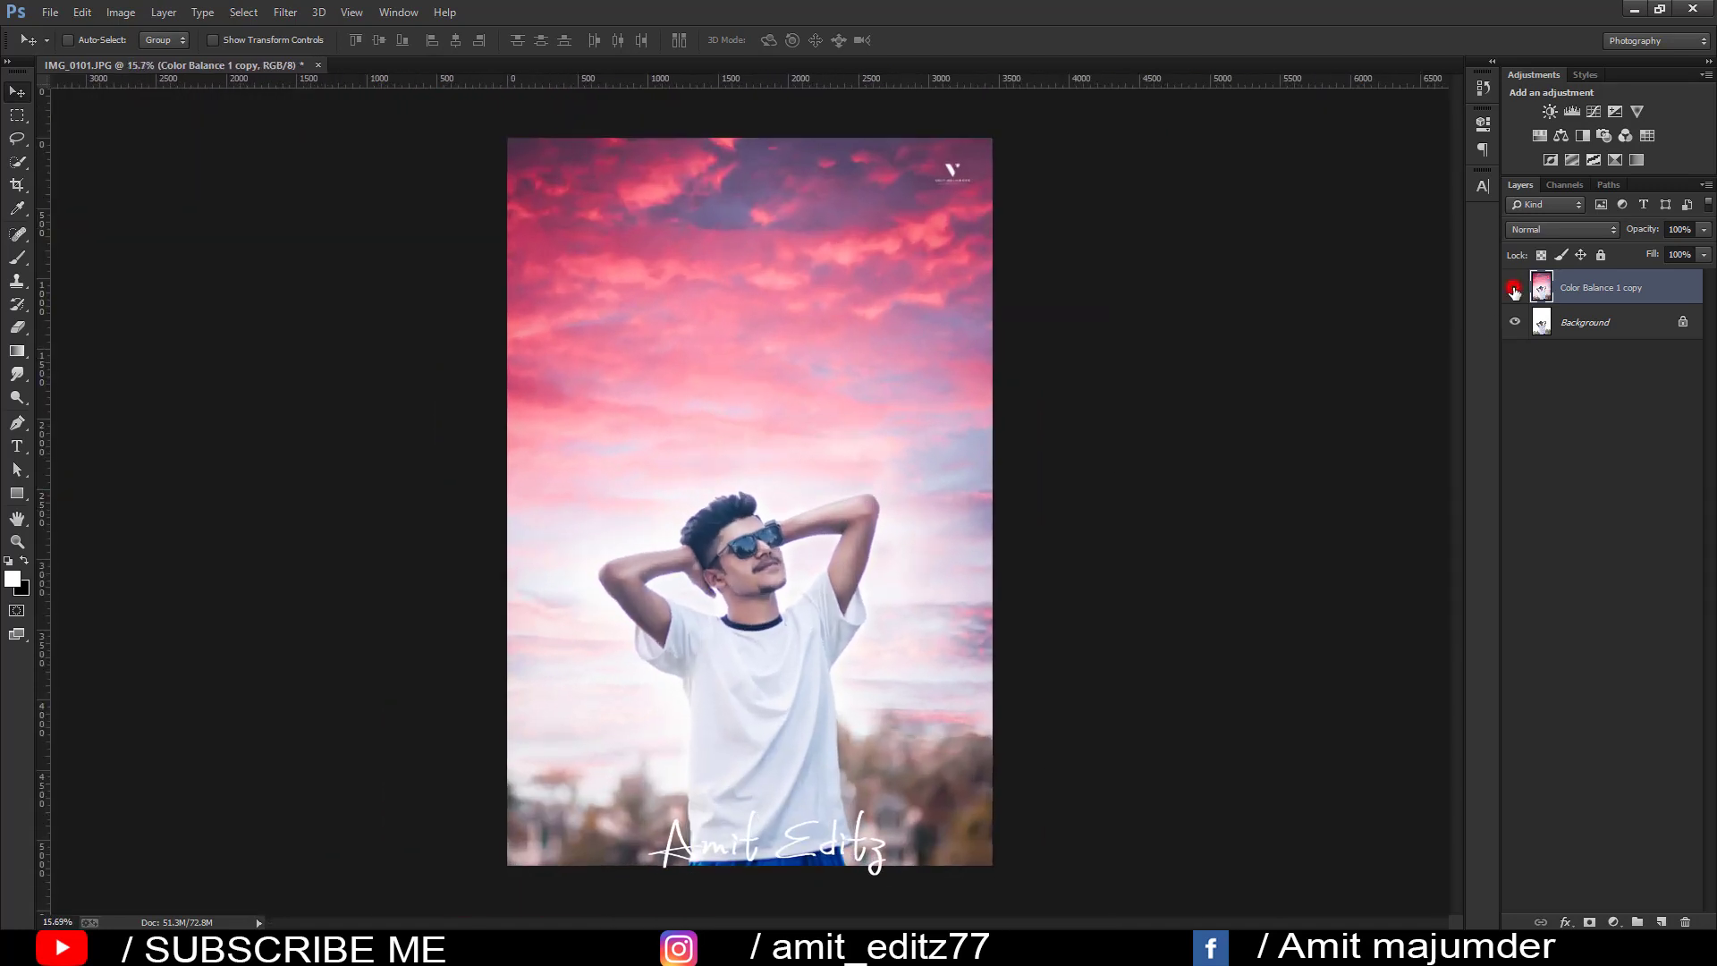
left_click(1514, 288)
left_click(1514, 287)
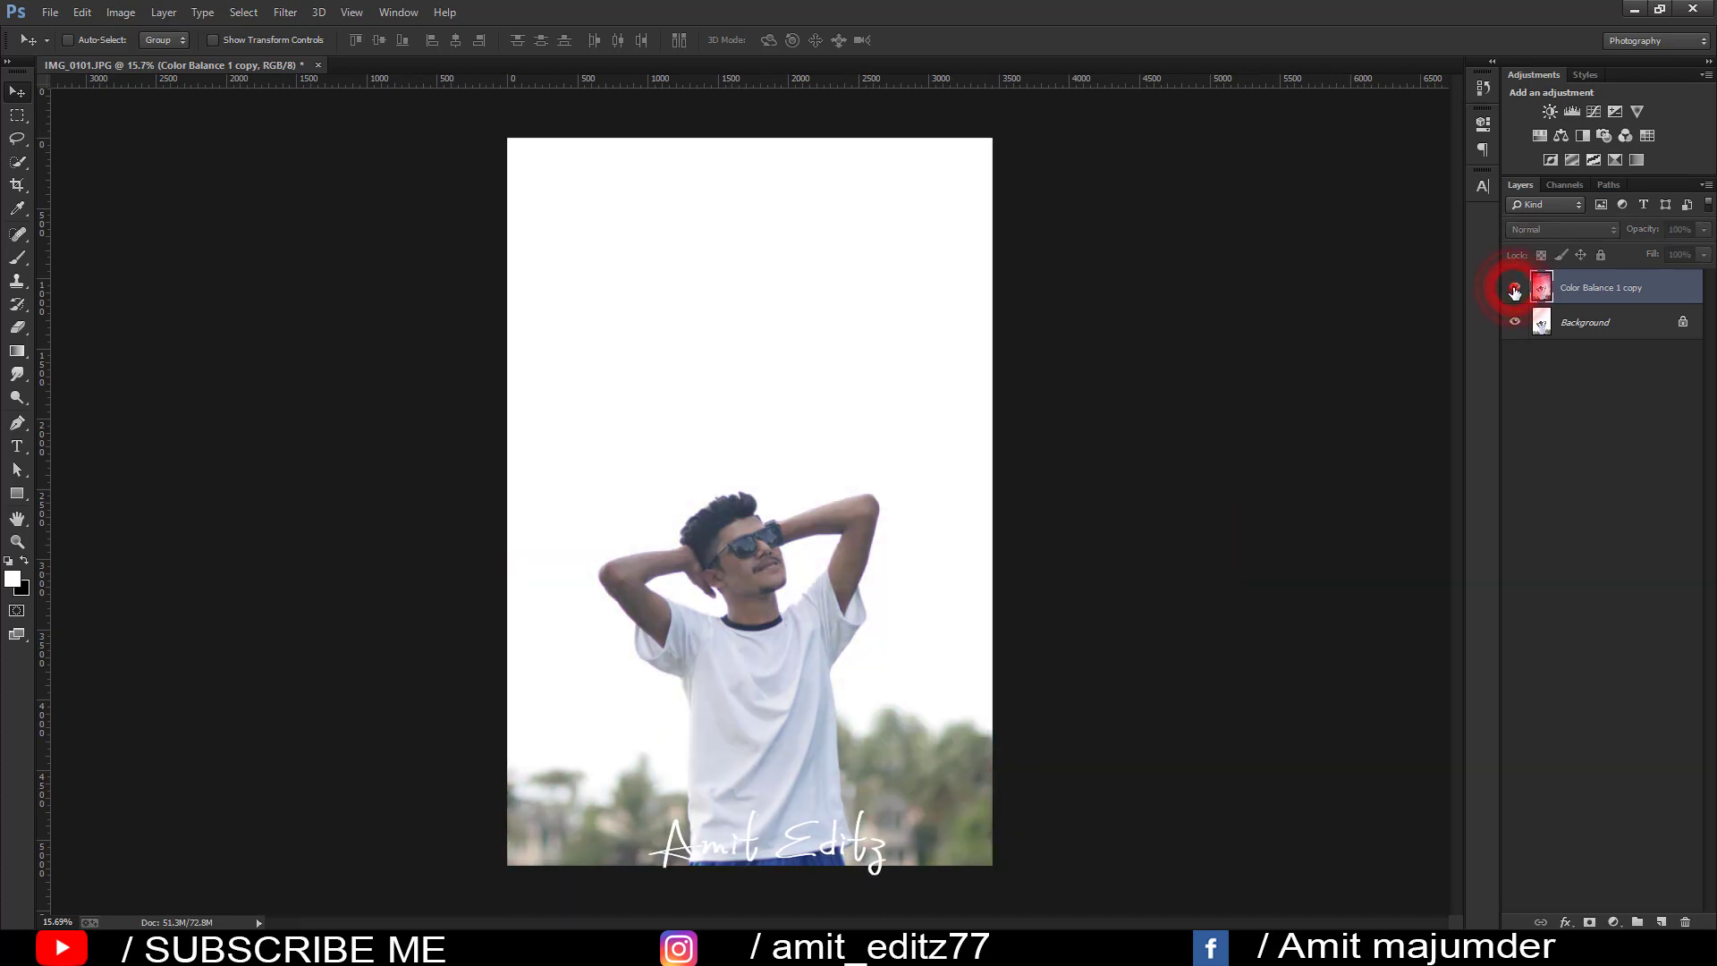
left_click(1514, 288)
left_click(1514, 288)
left_click(1514, 288)
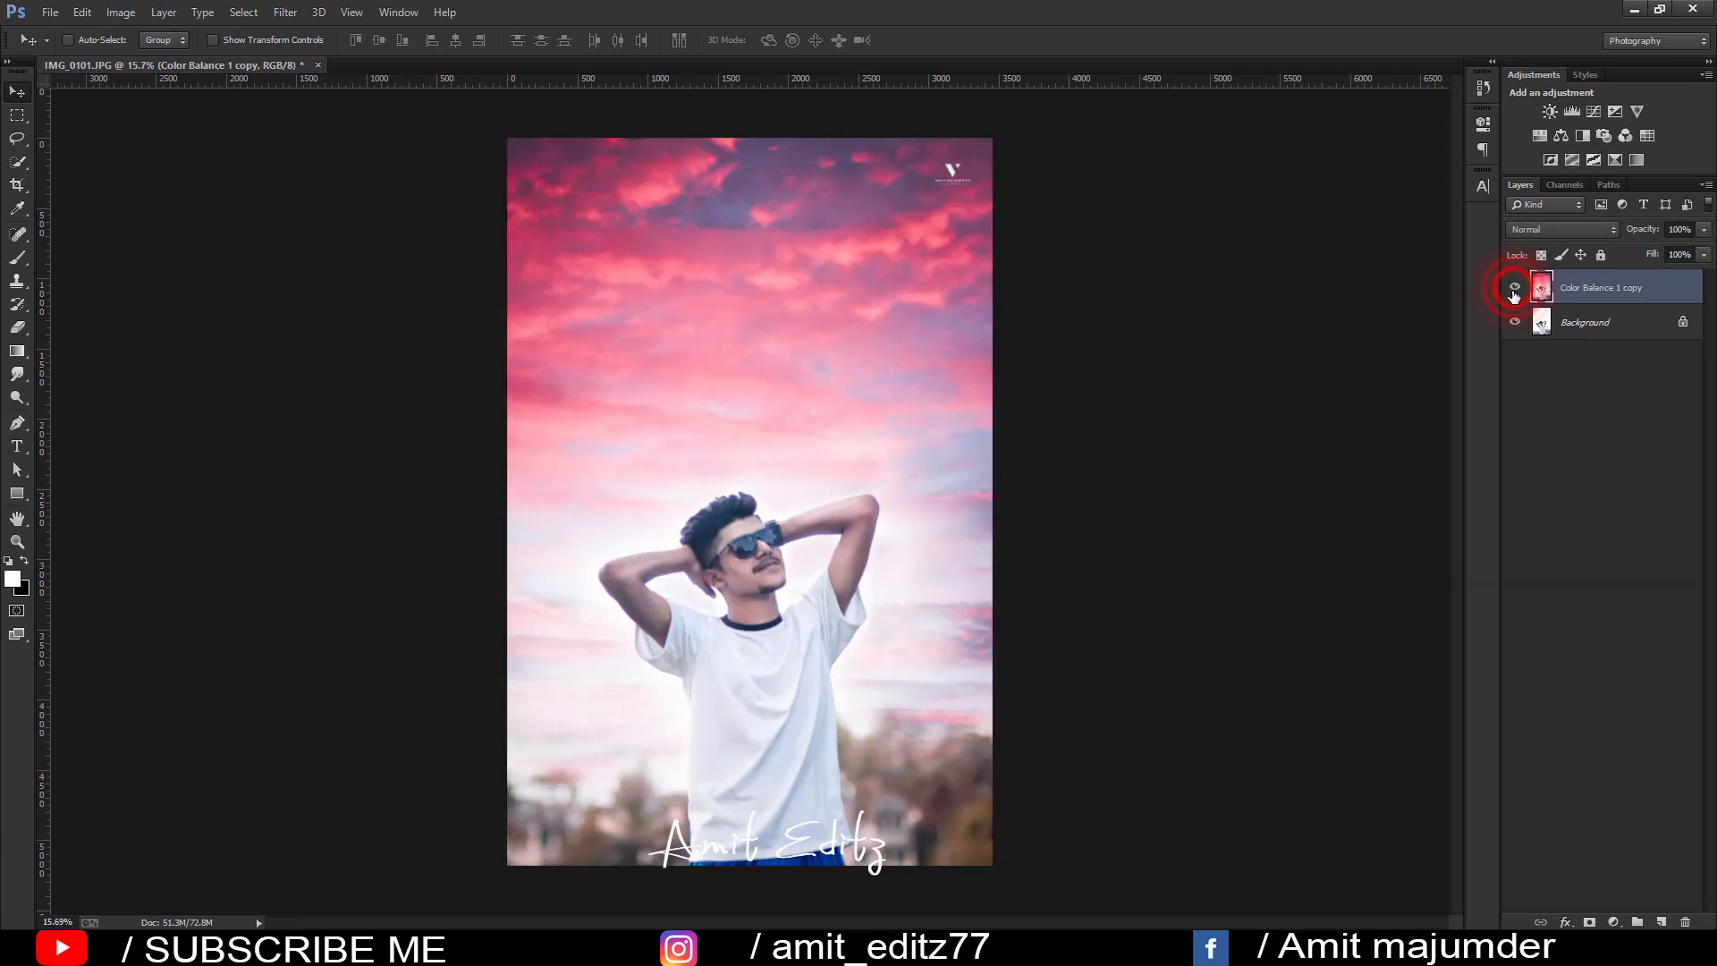
scroll(728, 564, "up", 3)
scroll(728, 561, "down", 1)
scroll(728, 562, "down", 1)
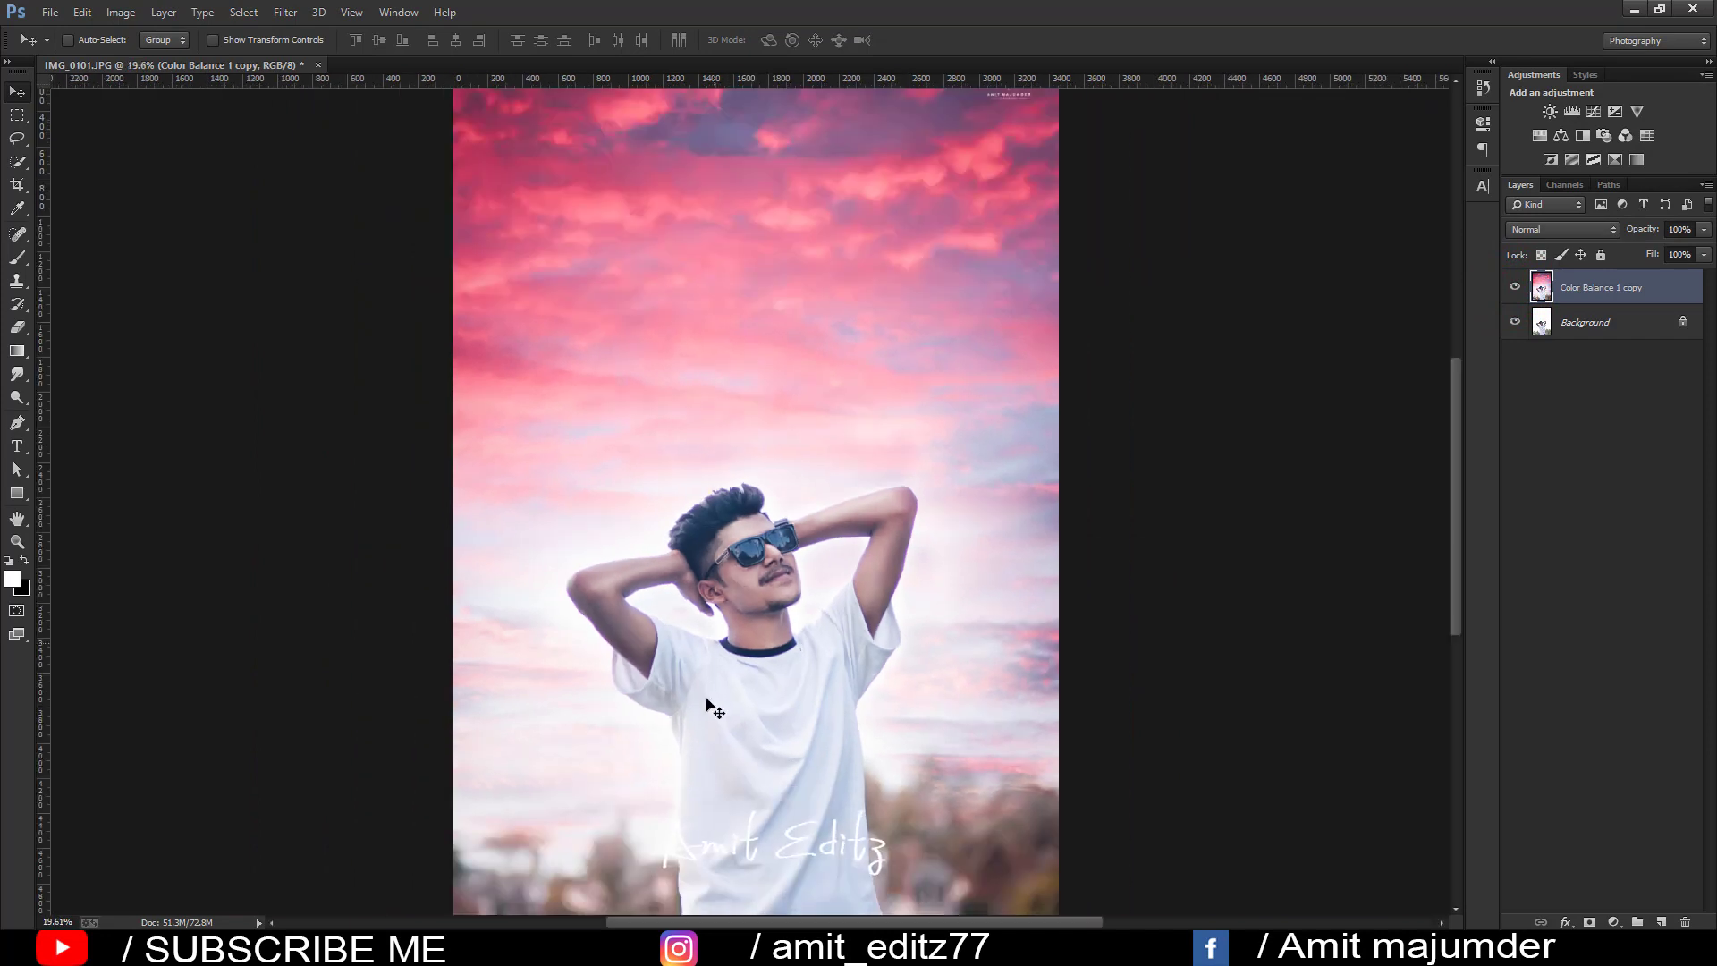
scroll(748, 571, "up", 3)
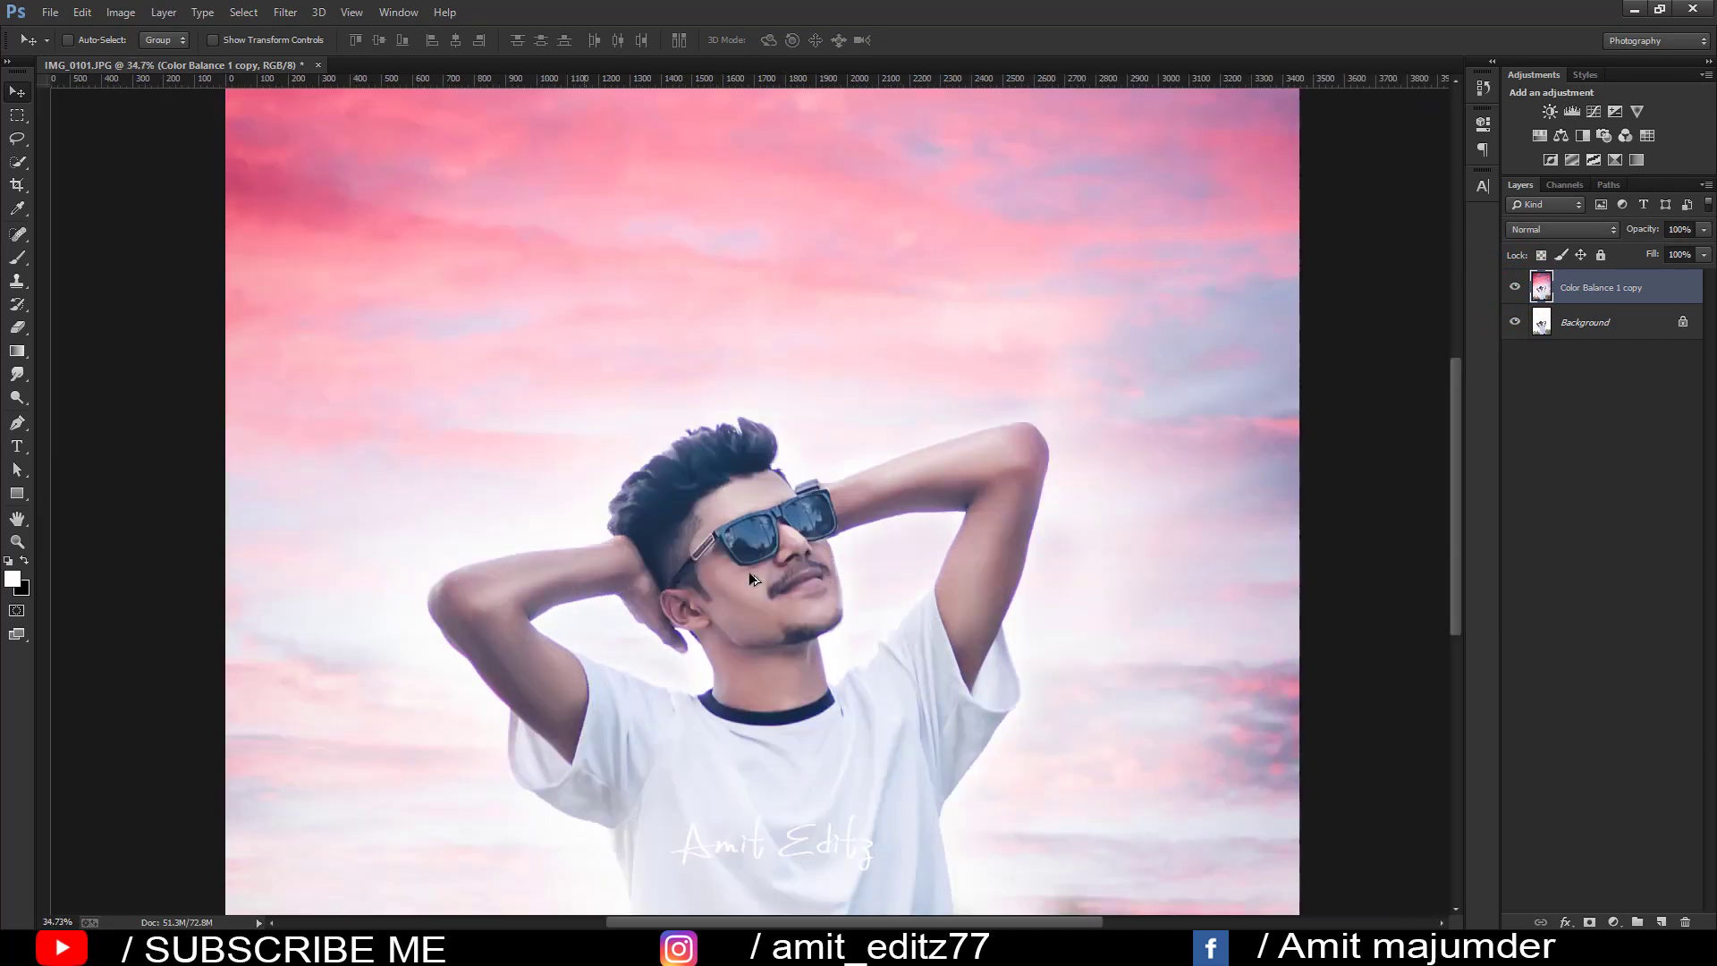
left_click(1515, 288)
left_click(1515, 288)
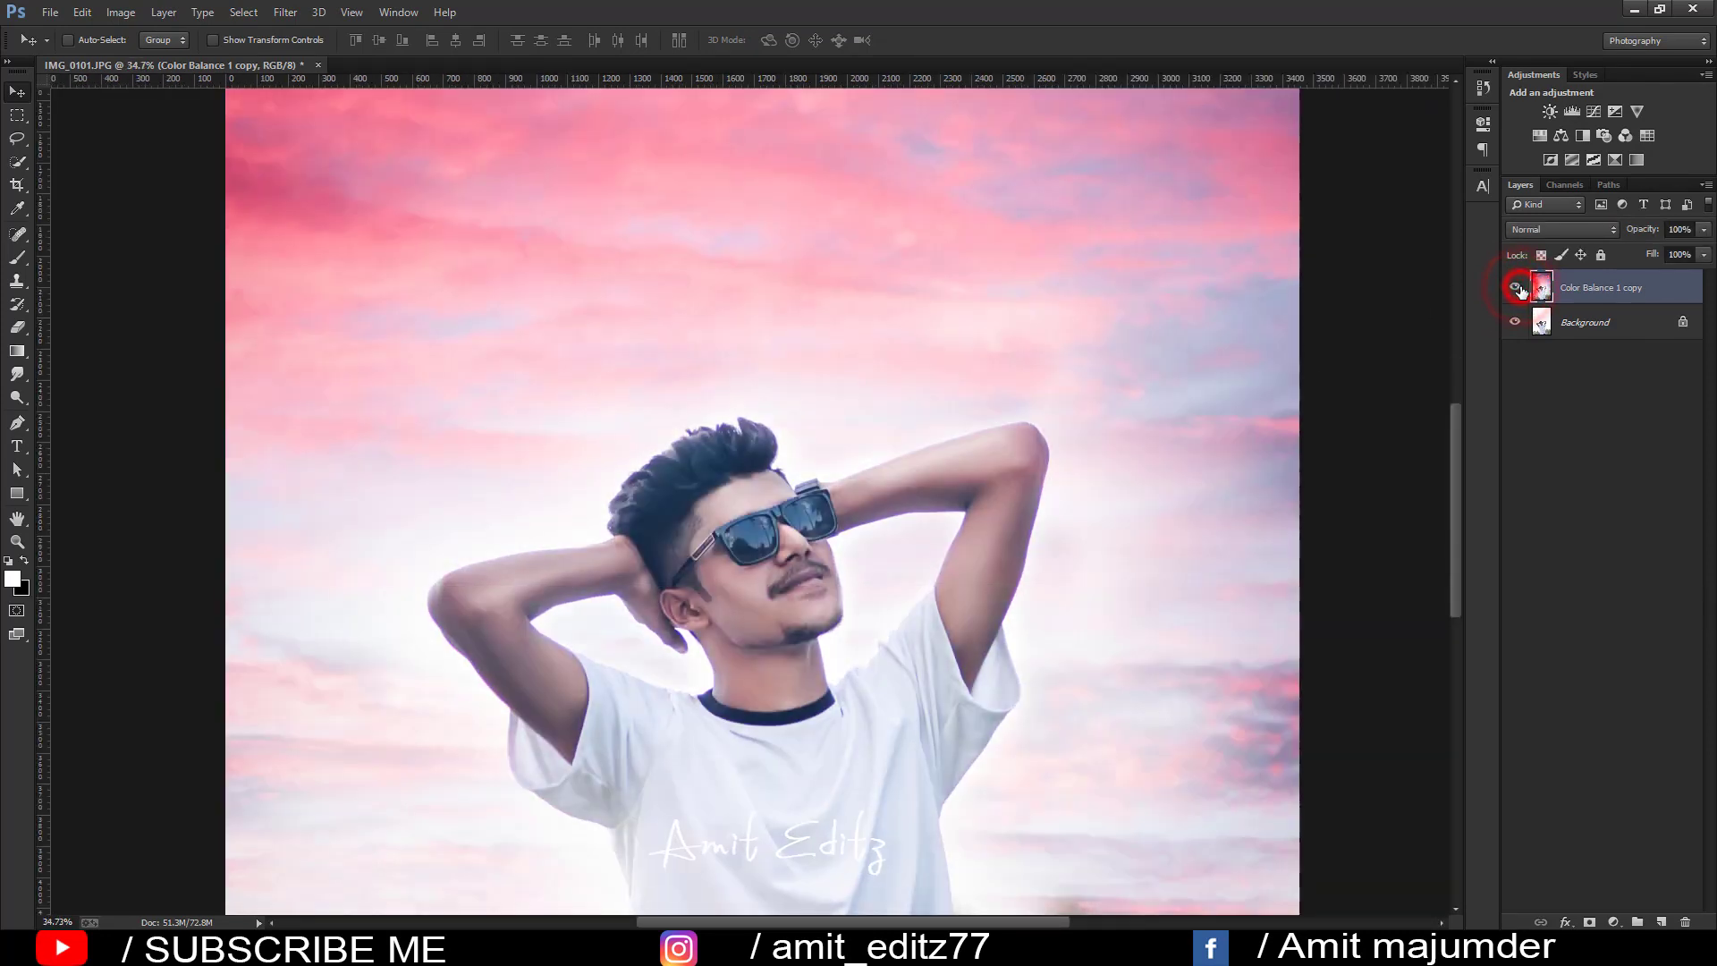
scroll(987, 383, "down", 2)
scroll(987, 383, "down", 2)
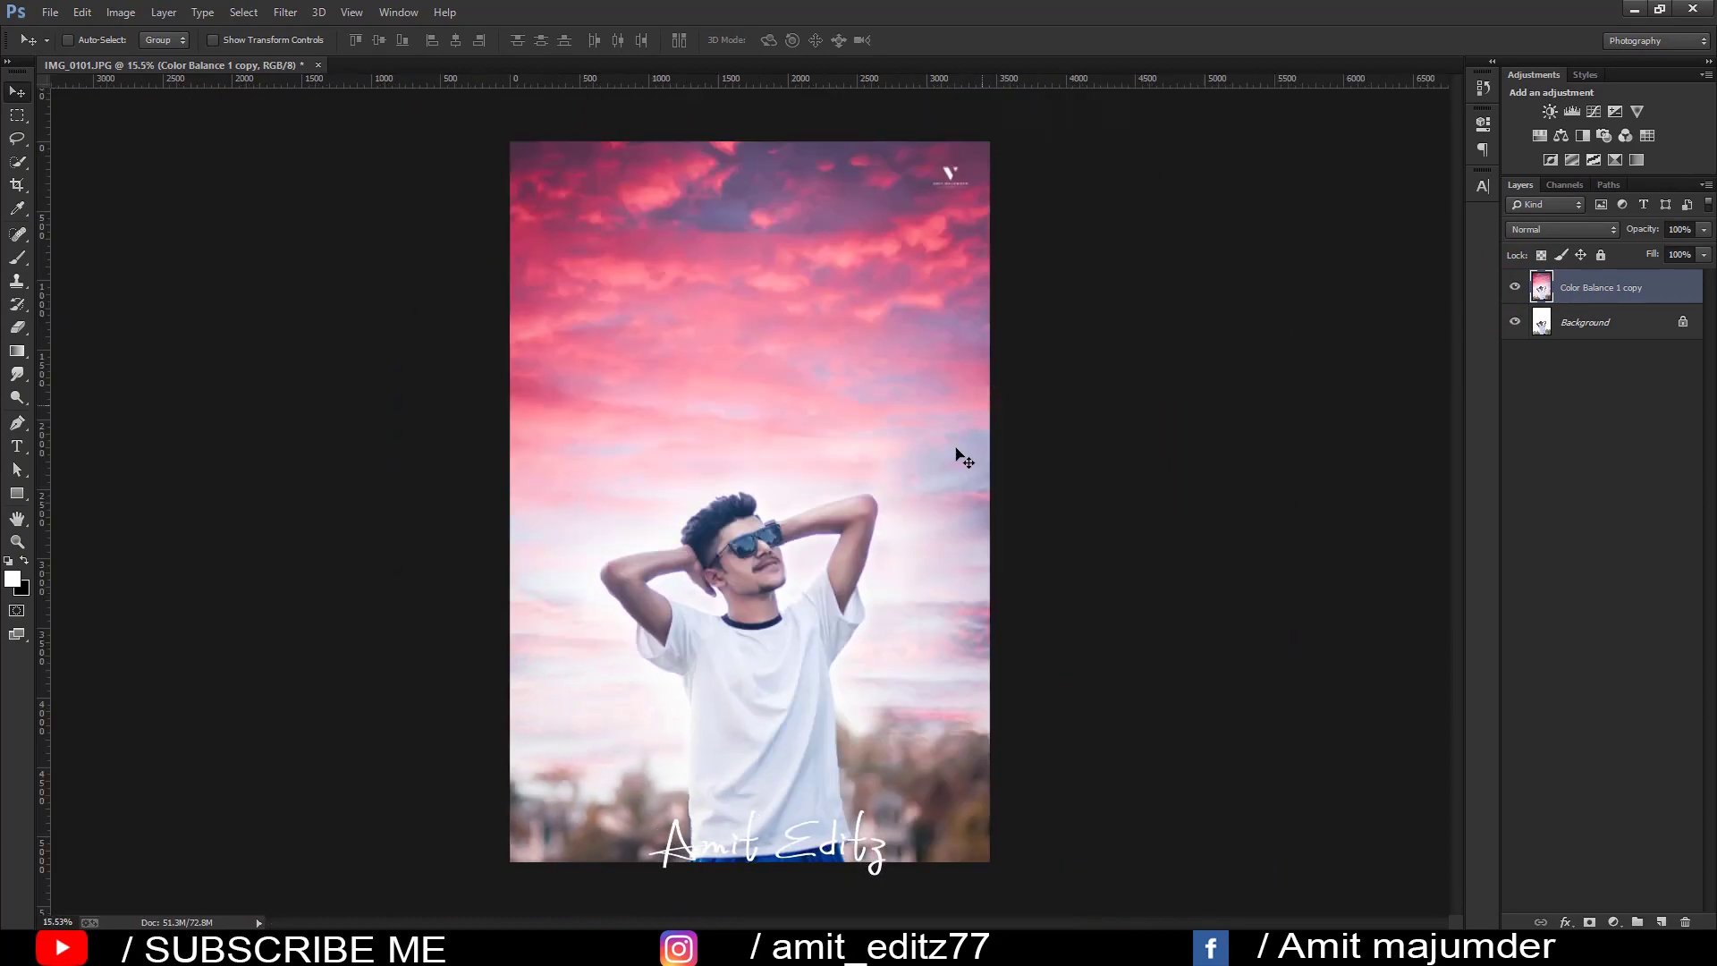